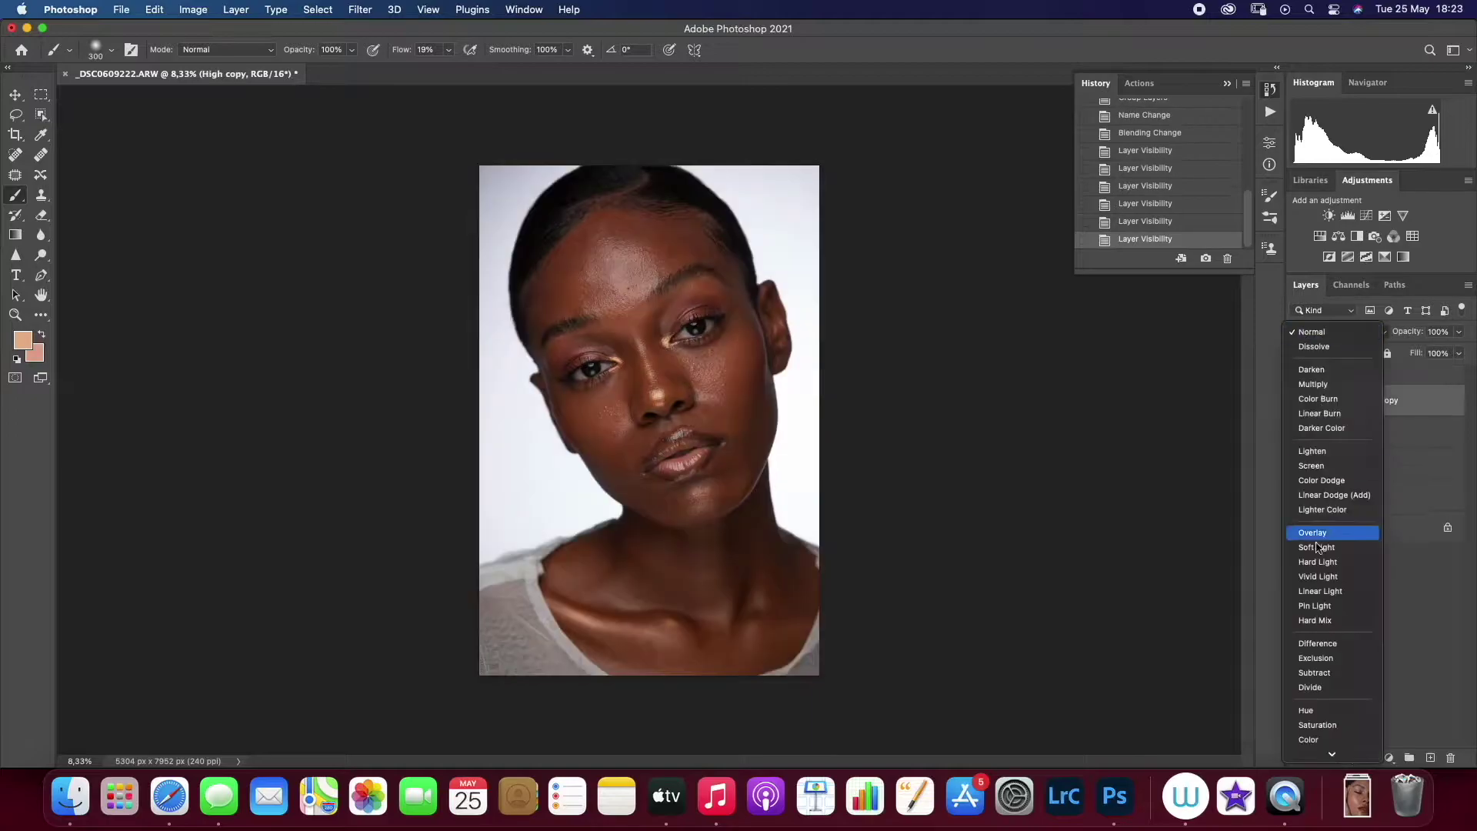
Set the High copy layer to Linear Light and start cloning out skin texture flaws on the lower cheek with the Clone Stamp tool
key("d")
key("x")
key("s")
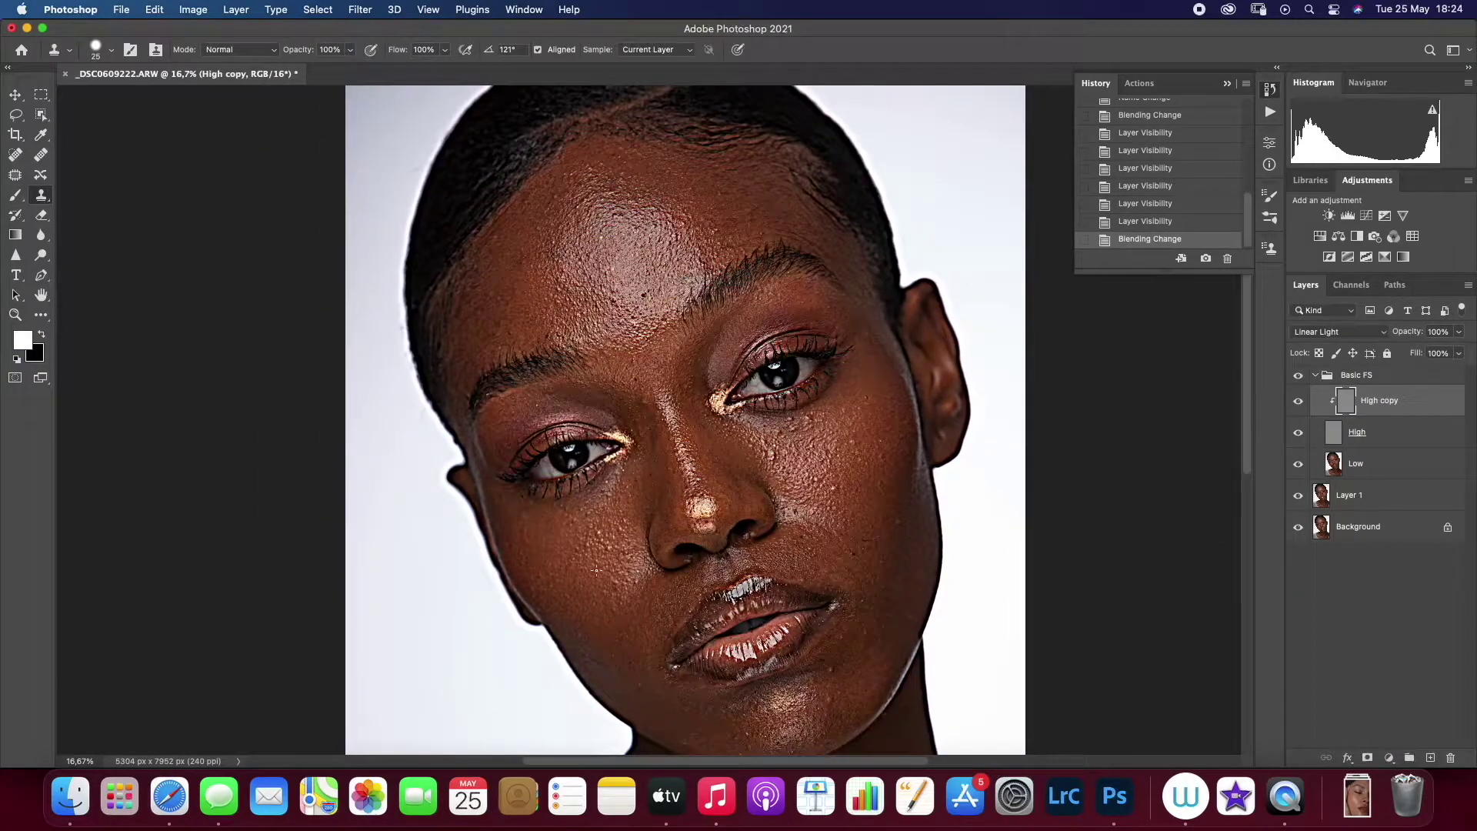
left_click(603, 560, "alt")
left_click(603, 560)
Clone away the bumps and spots on the upper left forehead and along the hairline of the High copy layer
key("z")
mouse_move(677, 334)
left_mouse_down()
mouse_move(721, 330)
mouse_move(636, 377)
mouse_move(650, 376)
left_mouse_up()
left_click(520, 242)
left_click(523, 231)
left_click(528, 216)
left_click(539, 204)
left_click(554, 196)
left_click(577, 186)
left_click(592, 181)
left_click(602, 179)
left_click(577, 197)
left_click(579, 193)
left_click(547, 203)
left_click(553, 171)
left_click(542, 197)
left_click(533, 162)
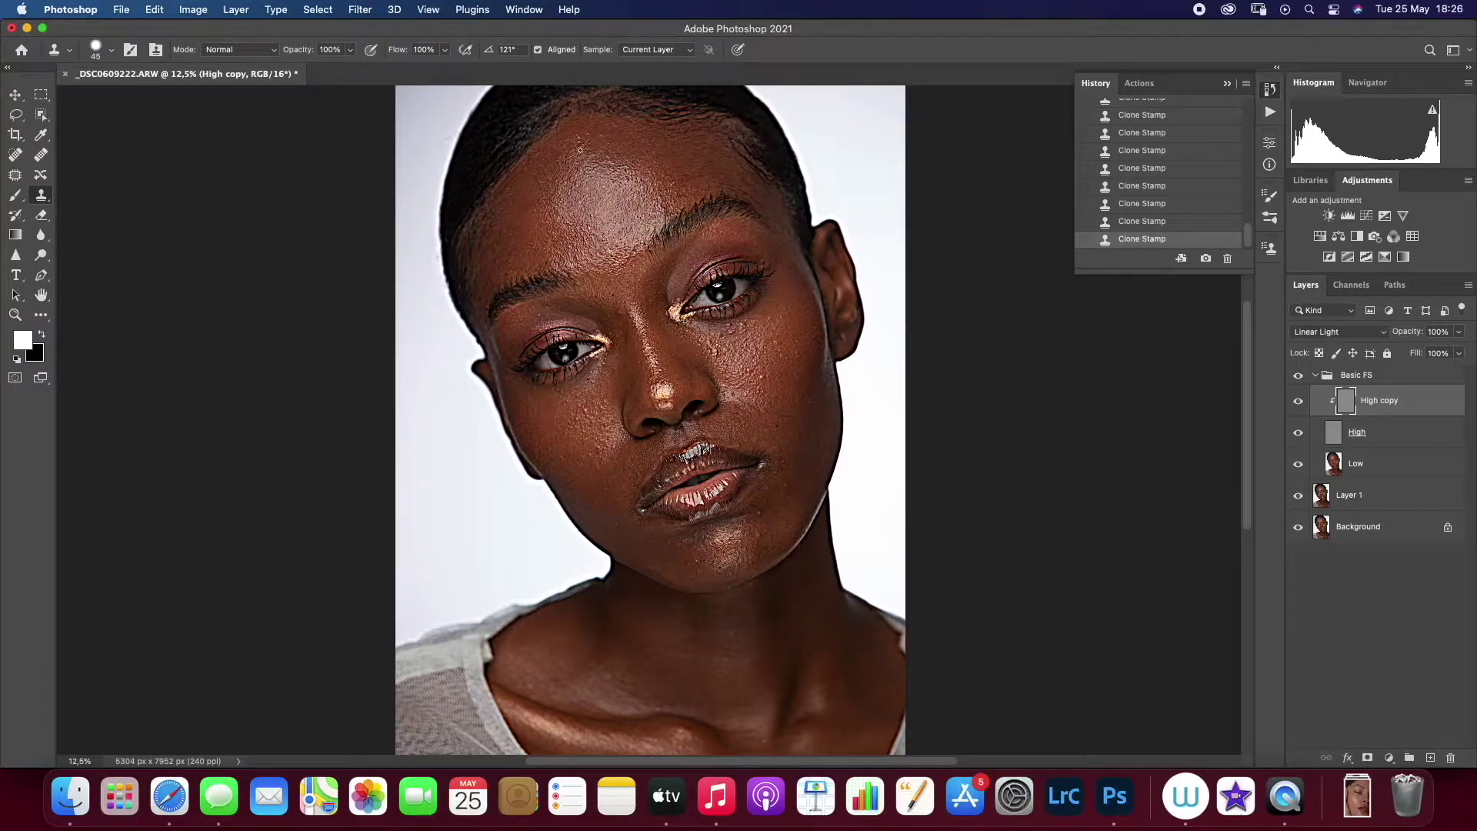
Clone clean skin texture over the blemishes on the left cheek of the High copy layer
left_click(511, 211, "alt")
scroll(592, 239, "up", 2)
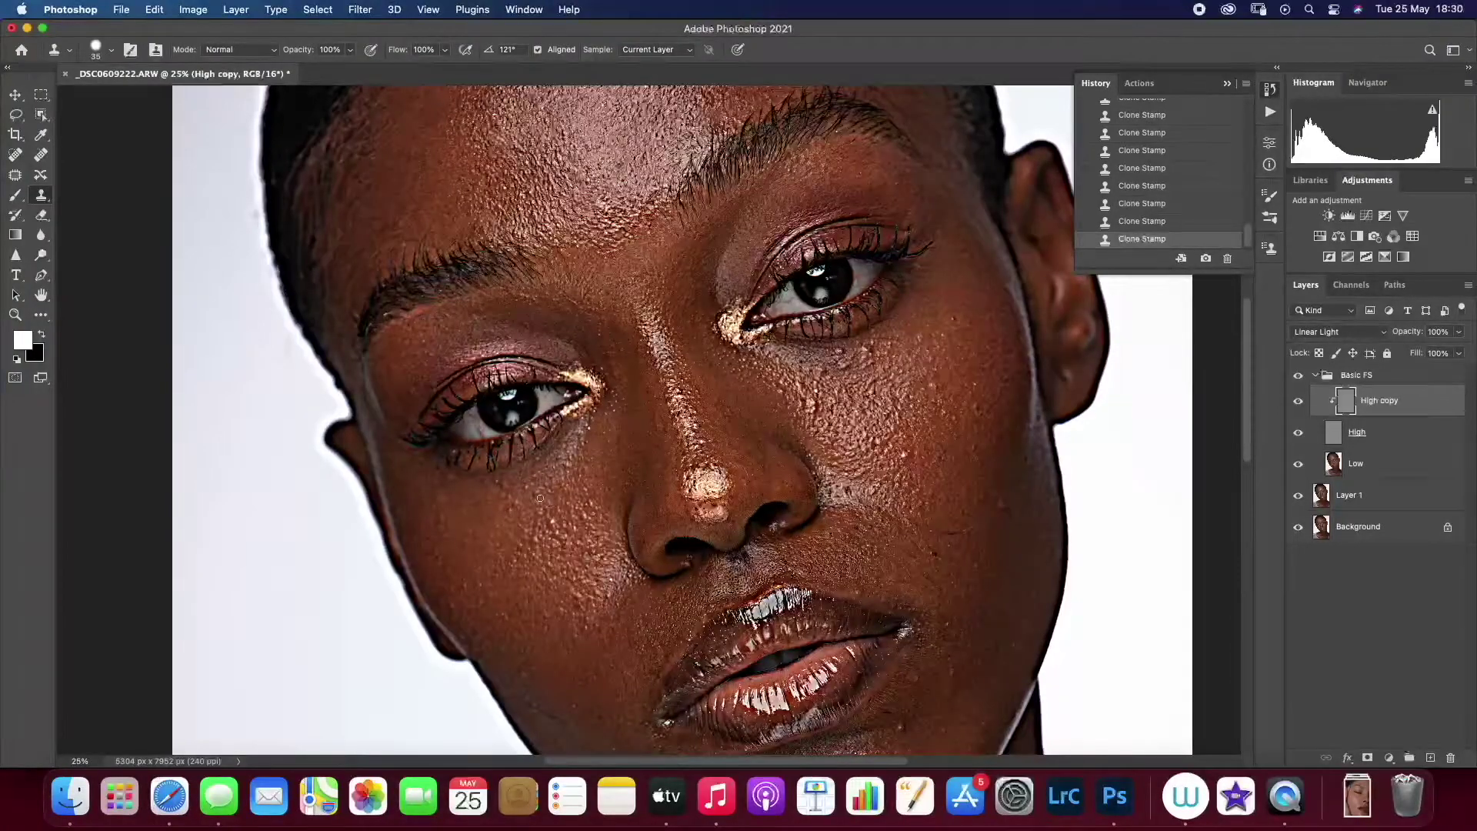
left_click(588, 504)
left_click(553, 530)
left_click(546, 596)
left_click(586, 596)
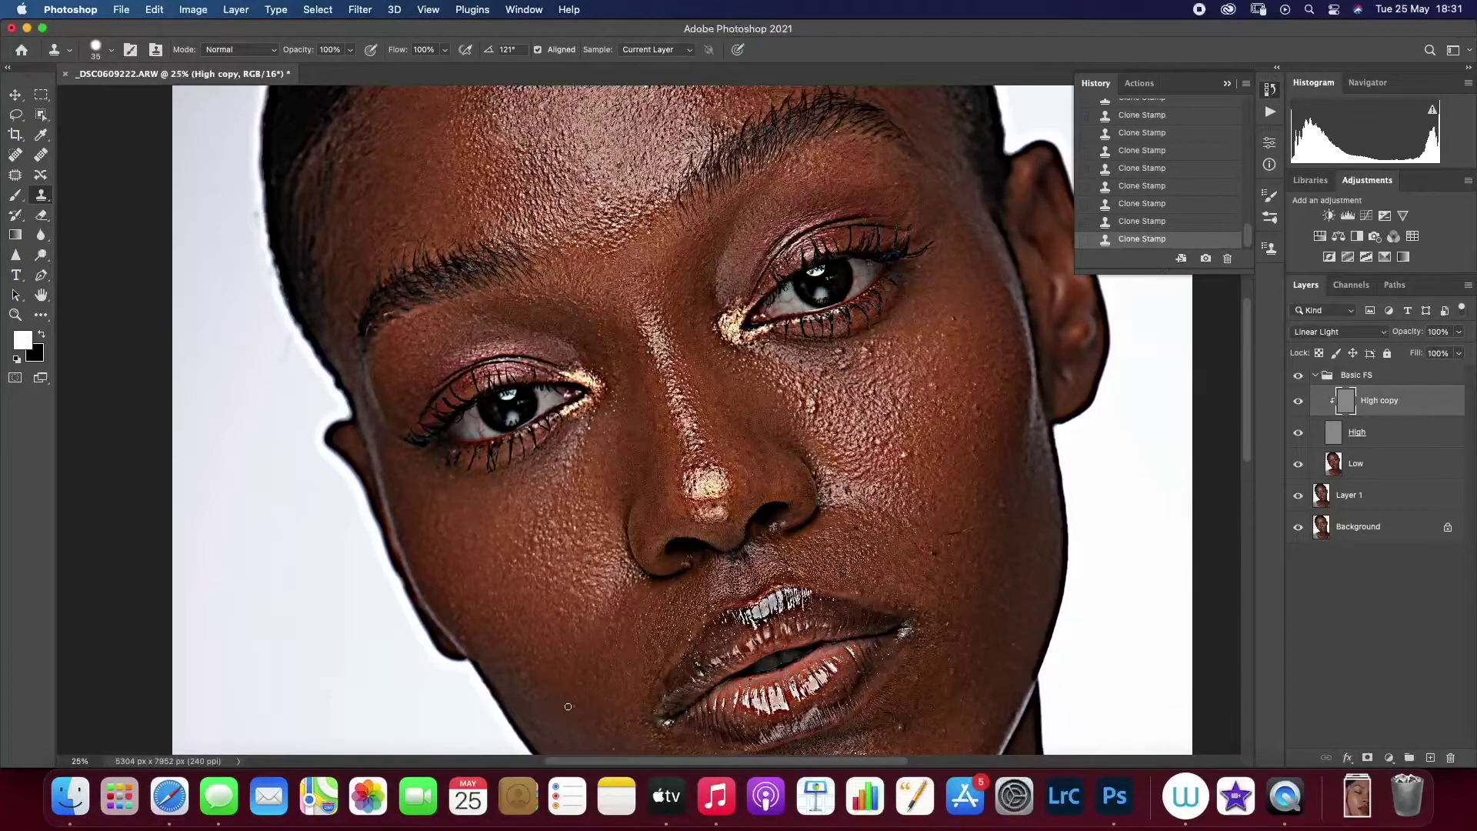
Clone out the texture flaws around the chin and lower left jaw on the High copy layer
left_click_drag(598, 721, 454, 513)
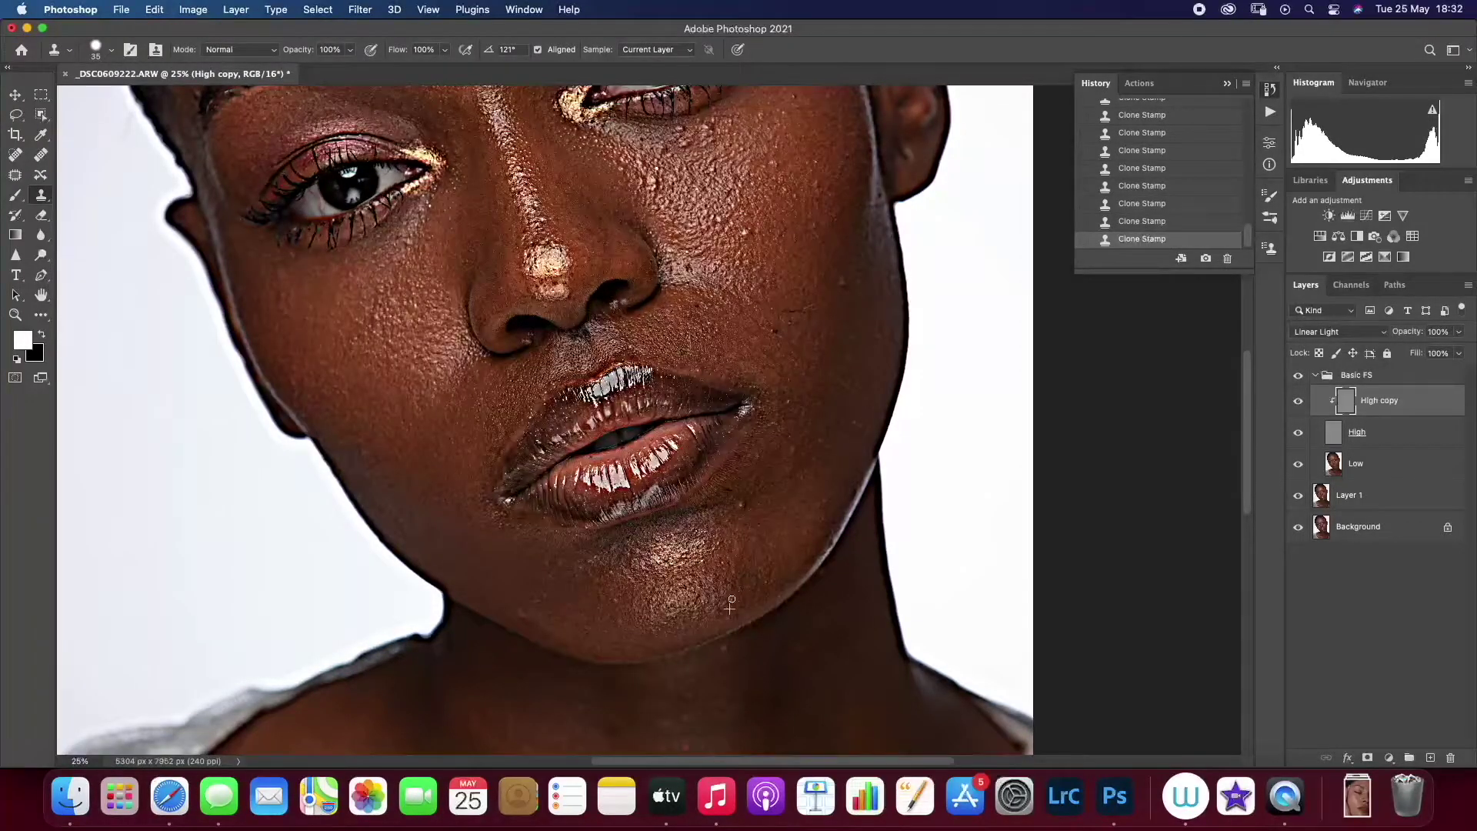
left_click(780, 500, "alt")
left_click_drag(818, 504, 664, 551)
left_click(367, 666)
left_click(375, 631)
left_click(379, 673)
Clone away the dark spots on the right cheek beside the corner of the mouth
left_click_drag(632, 442, 492, 490)
left_click(478, 442, "alt")
left_click(483, 430)
left_click(527, 433)
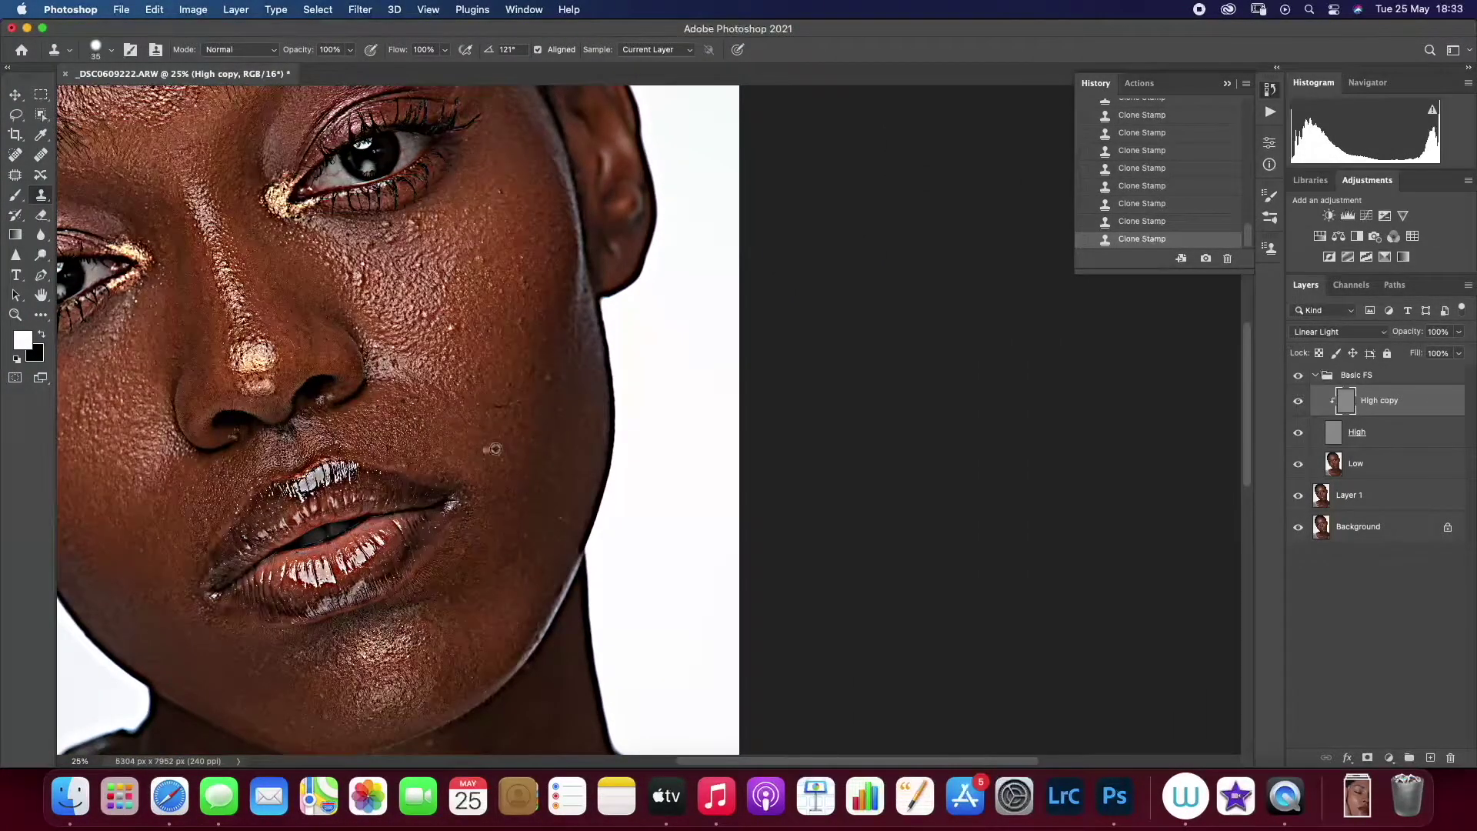
left_click(505, 364, "alt")
left_click(536, 403)
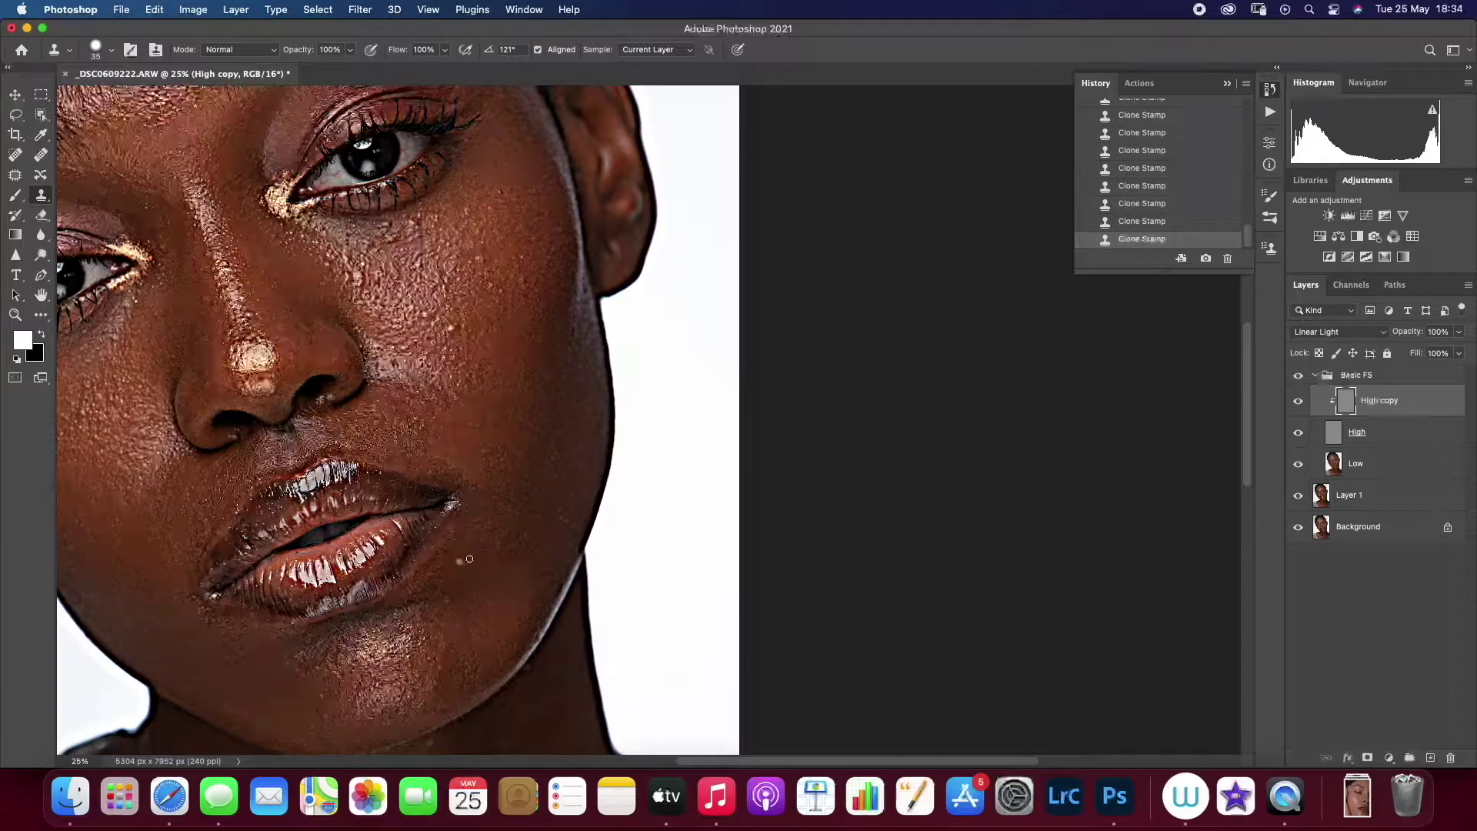
Clone out the remaining bumps on the right cheek, near the temple and beneath the inner eye
left_click(540, 194)
left_click(486, 331)
left_click(500, 451)
left_click(401, 399)
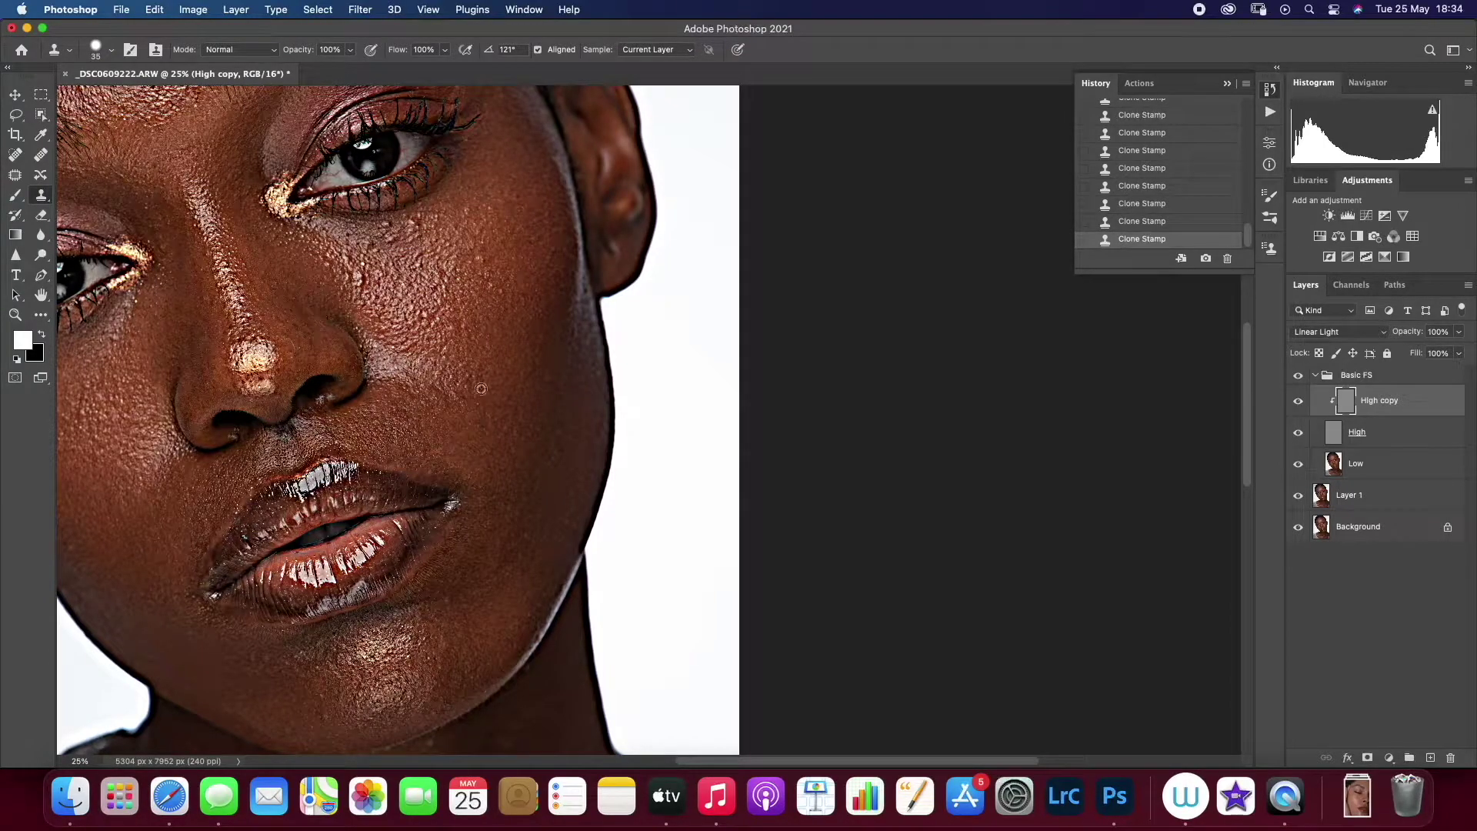
left_click(374, 297)
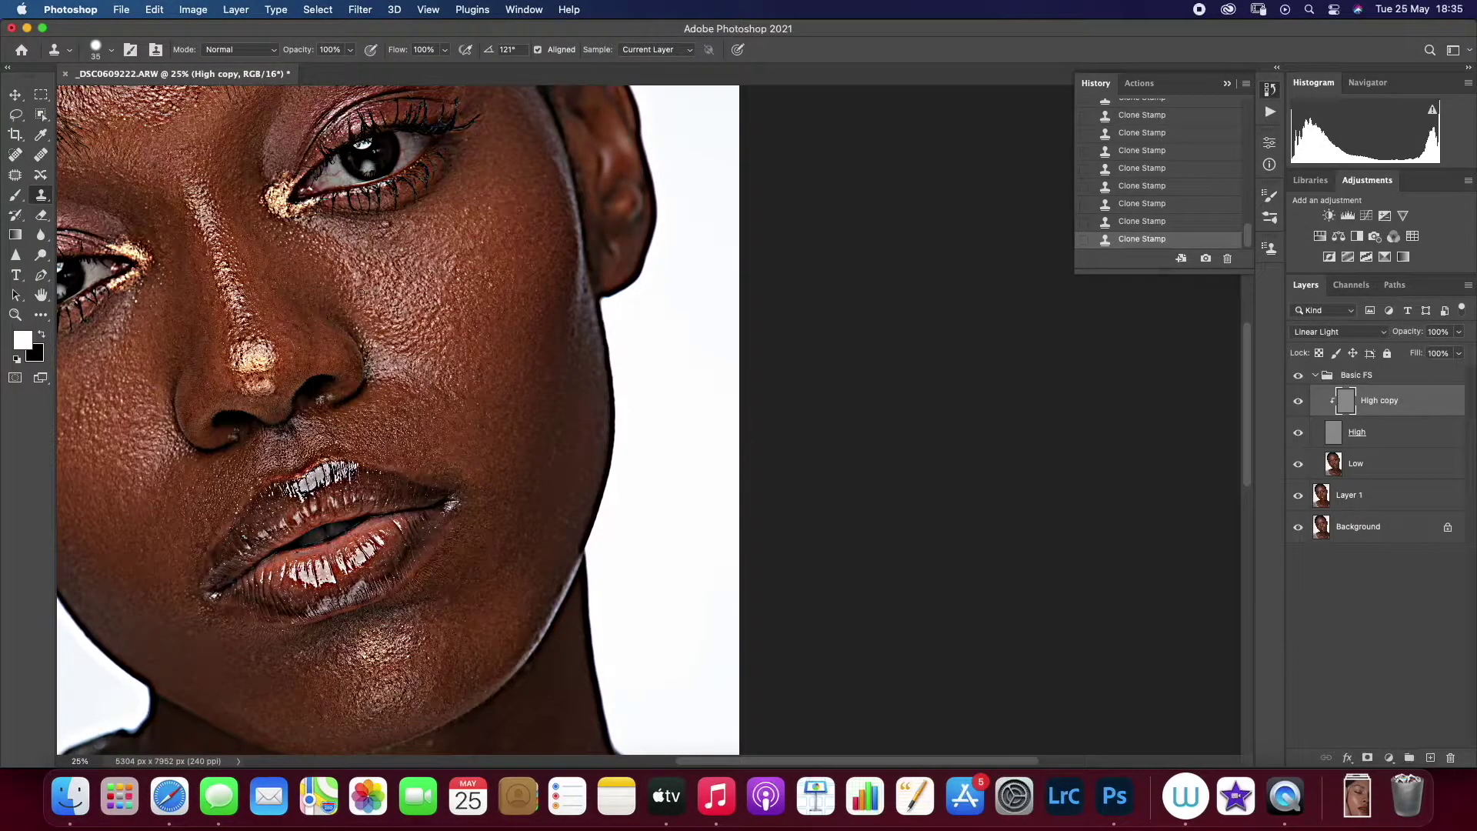
Return the High copy layer to Normal blending and compare the portrait with the Basic FS group on and off
scroll(422, 233, "down", 5)
key("z")
right_click(415, 283)
left_click(446, 291)
left_click(1337, 331)
left_click(1311, 69)
double_click(1298, 376)
double_click(1298, 377)
double_click(1298, 376)
double_click(1298, 376)
Clone out spots between the eyebrows and compare the High copy layer on and off
key("s")
left_click(634, 273)
left_click(631, 262)
left_click(1298, 401)
left_click(1298, 400)
left_click(1298, 401)
left_click(1298, 401)
left_click(1298, 401)
left_click(1298, 401)
Clone away small texture flaws on the left cheek beneath the eye and down toward the jaw with a smaller brush
key("z")
left_click(594, 448)
left_click(593, 448)
key("s")
key("bracketleft")
key("bracketleft")
left_click(547, 374)
left_click(559, 360)
left_click(568, 348)
left_click(568, 348)
left_click(569, 400)
left_click(570, 461)
left_click(570, 521)
Compare the skin before and after the texture cleanup by toggling the High copy layer's visibility
mouse_move(788, 308)
left_mouse_down()
mouse_move(672, 323)
mouse_move(701, 445)
left_mouse_up()
left_click(1298, 401)
key("super+z")
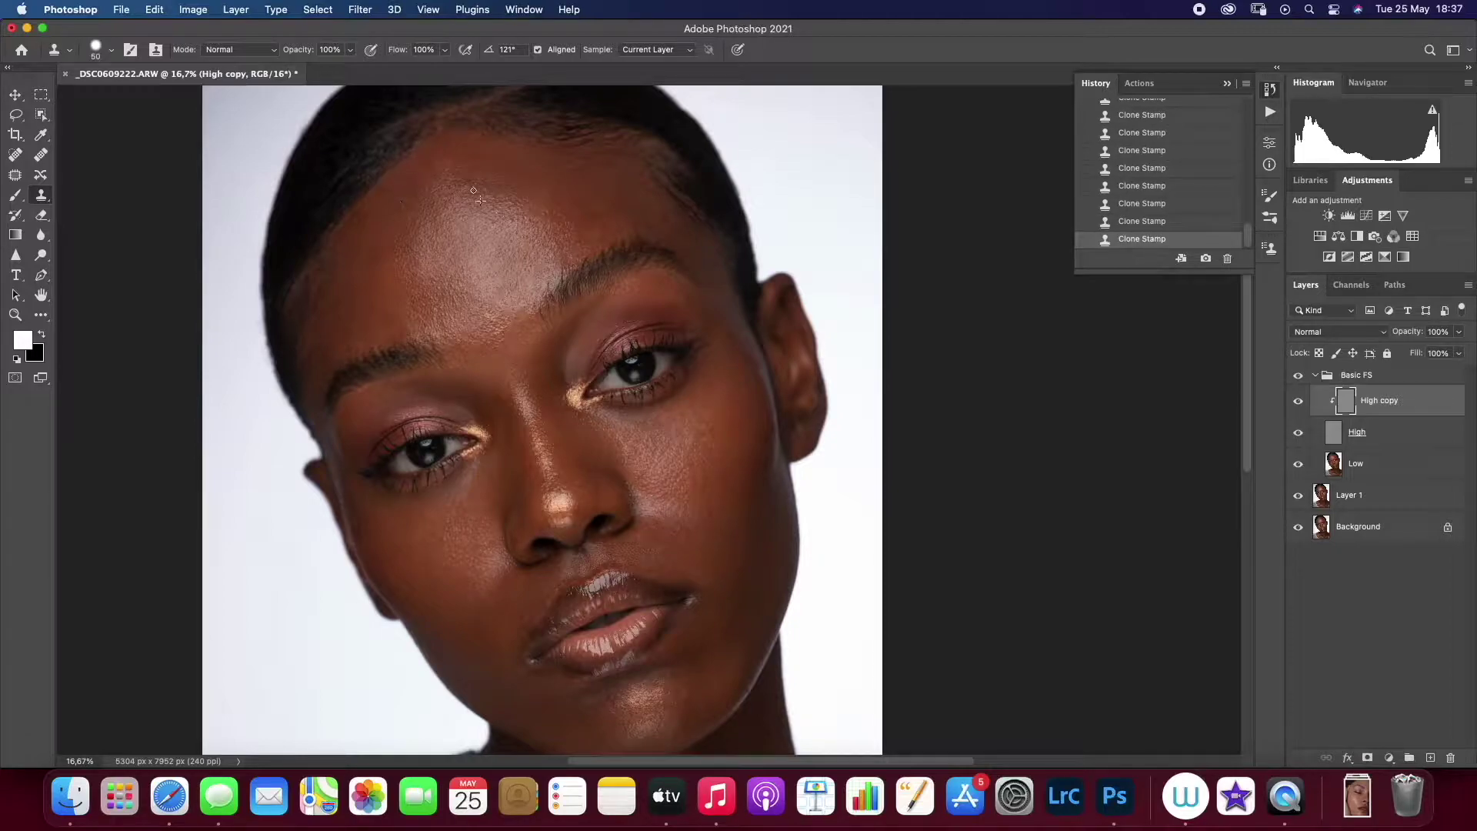
key("super+comma")
key("super+comma")
key("super+comma")
key("super+comma")
key("super+comma")
key("super+comma")
Clone out stray spots on both sides of the forehead, checking the High copy layer on and off
left_click(402, 306)
left_click(1297, 401)
left_click(1298, 401)
left_click(1298, 401)
left_click(1298, 401)
left_click(676, 224)
Clone clean texture over the flaws on the forehead above the right eyebrow
key("z")
left_click(862, 159)
left_click(40, 195)
left_click(518, 228, "alt")
left_click(538, 243)
left_click(510, 277)
left_click(450, 242)
left_click(479, 279)
left_click_drag(538, 275, 546, 269)
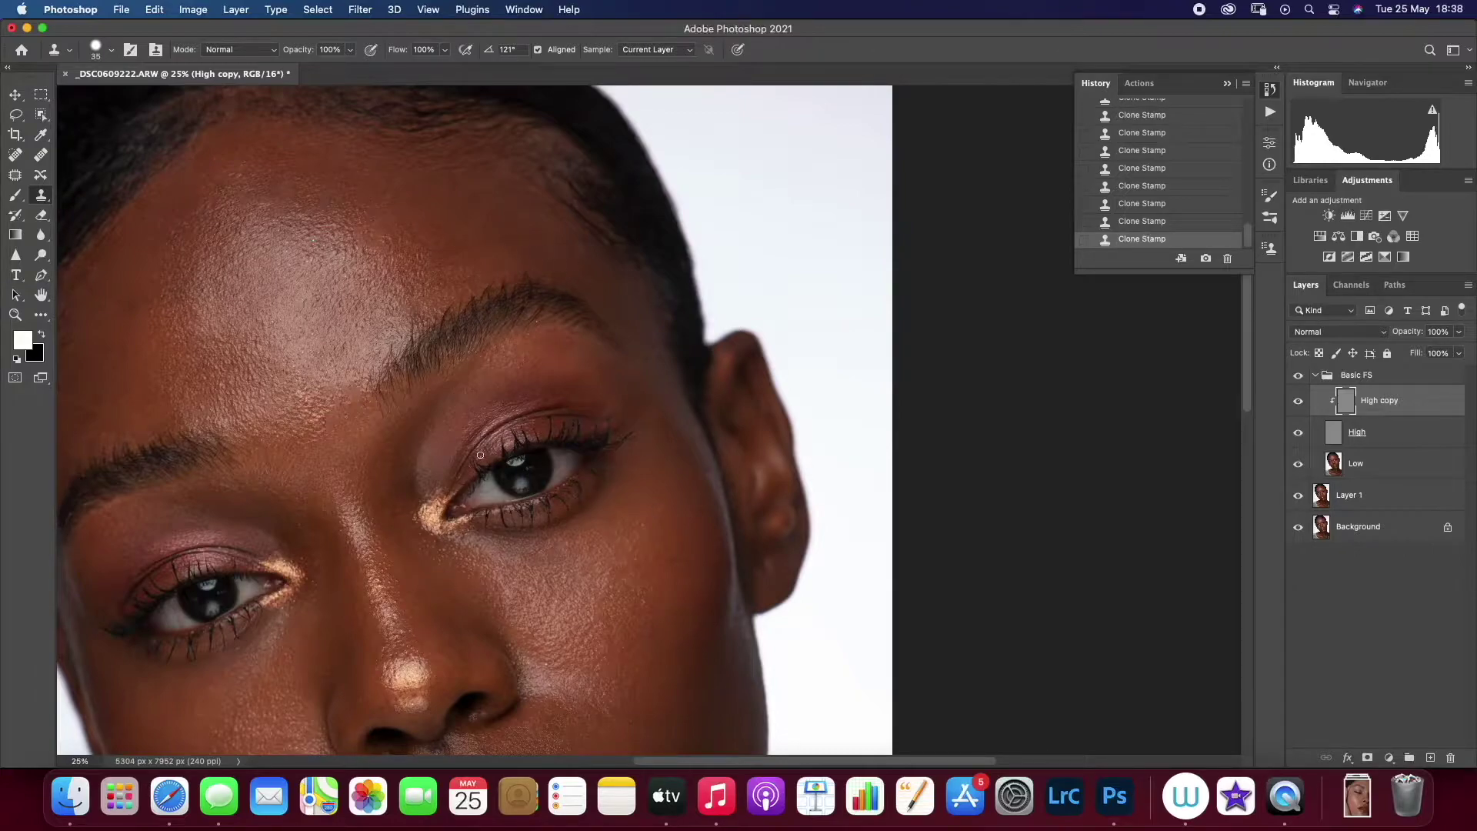
Clone out a remaining flaw on the lower part of the face using nearby clean texture
scroll(480, 455, "down", 5)
scroll(480, 455, "left", 5)
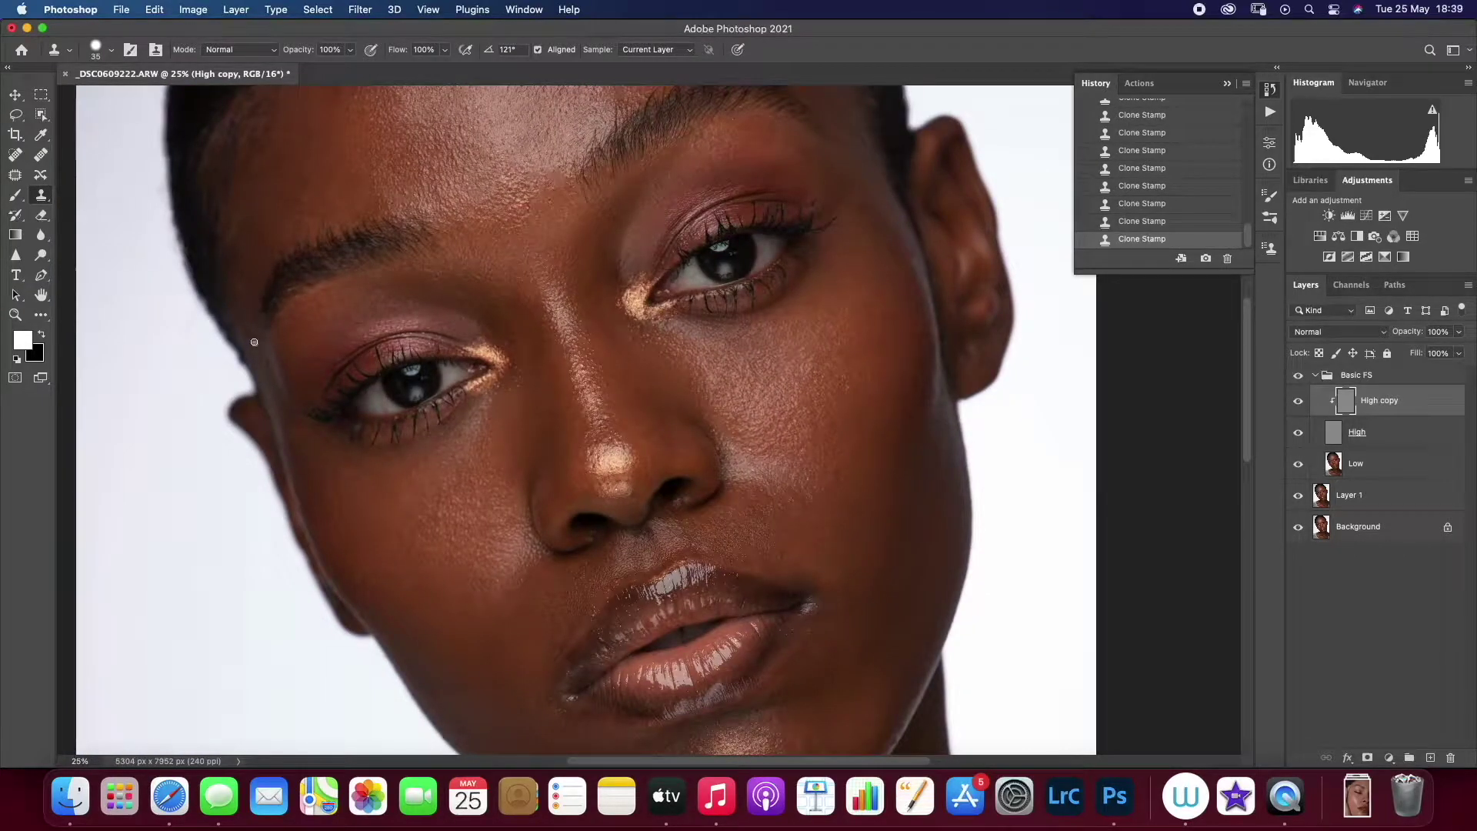
scroll(254, 341, "down", 10)
scroll(254, 342, "right", 2)
left_click(654, 341, "alt")
left_click(674, 321)
Check the whole face with the High copy layer repeatedly hidden and shown
right_click(535, 468)
left_click(562, 475)
key("super+comma")
key("super+comma")
key("super+comma")
key("super+comma")
key("super+comma")
key("super+comma")
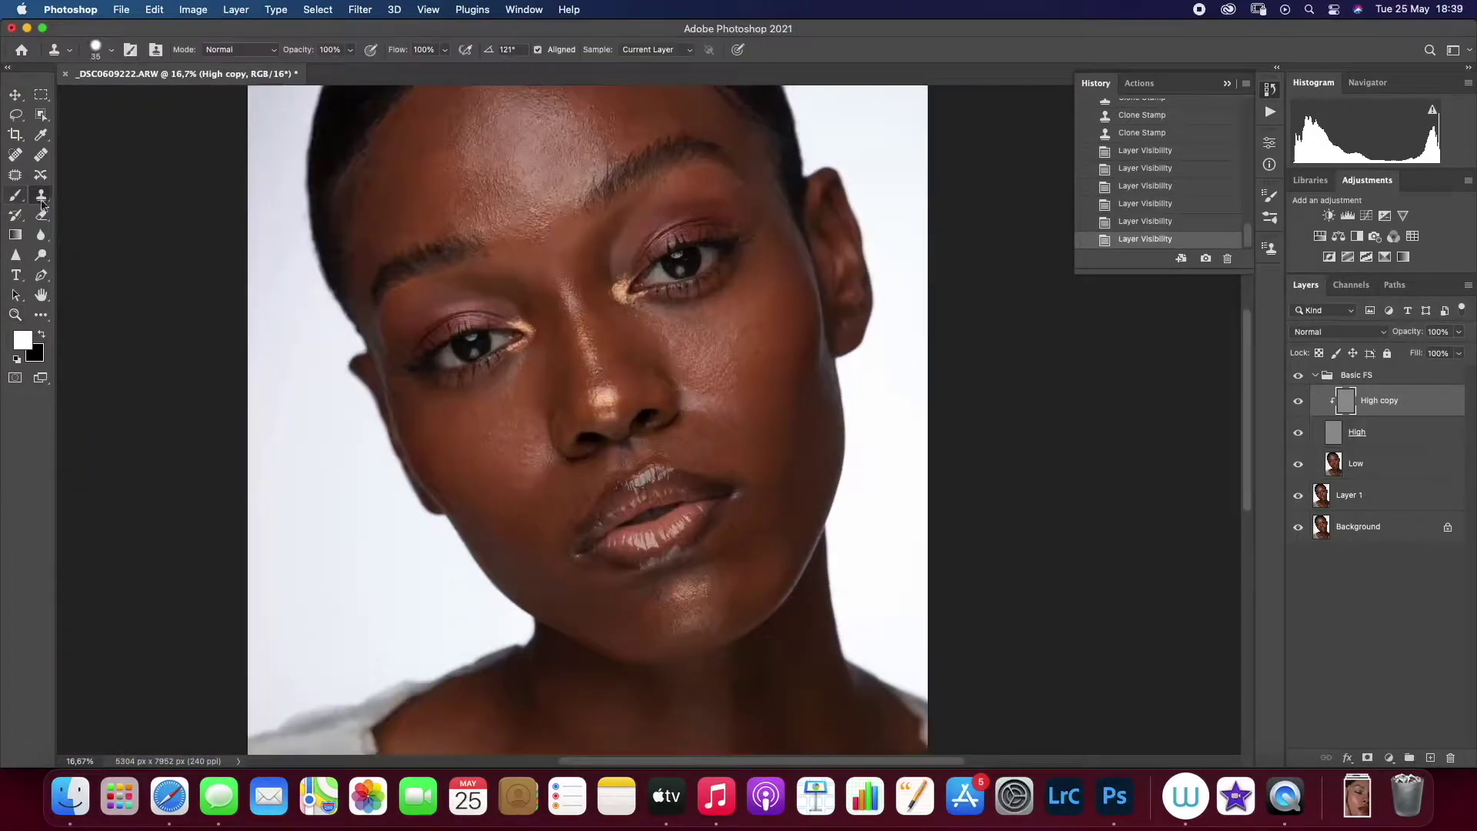
Clone out the last spots on the right cheek and collapse the Basic FS group
left_click(758, 362)
left_click(759, 363)
left_click(1315, 375)
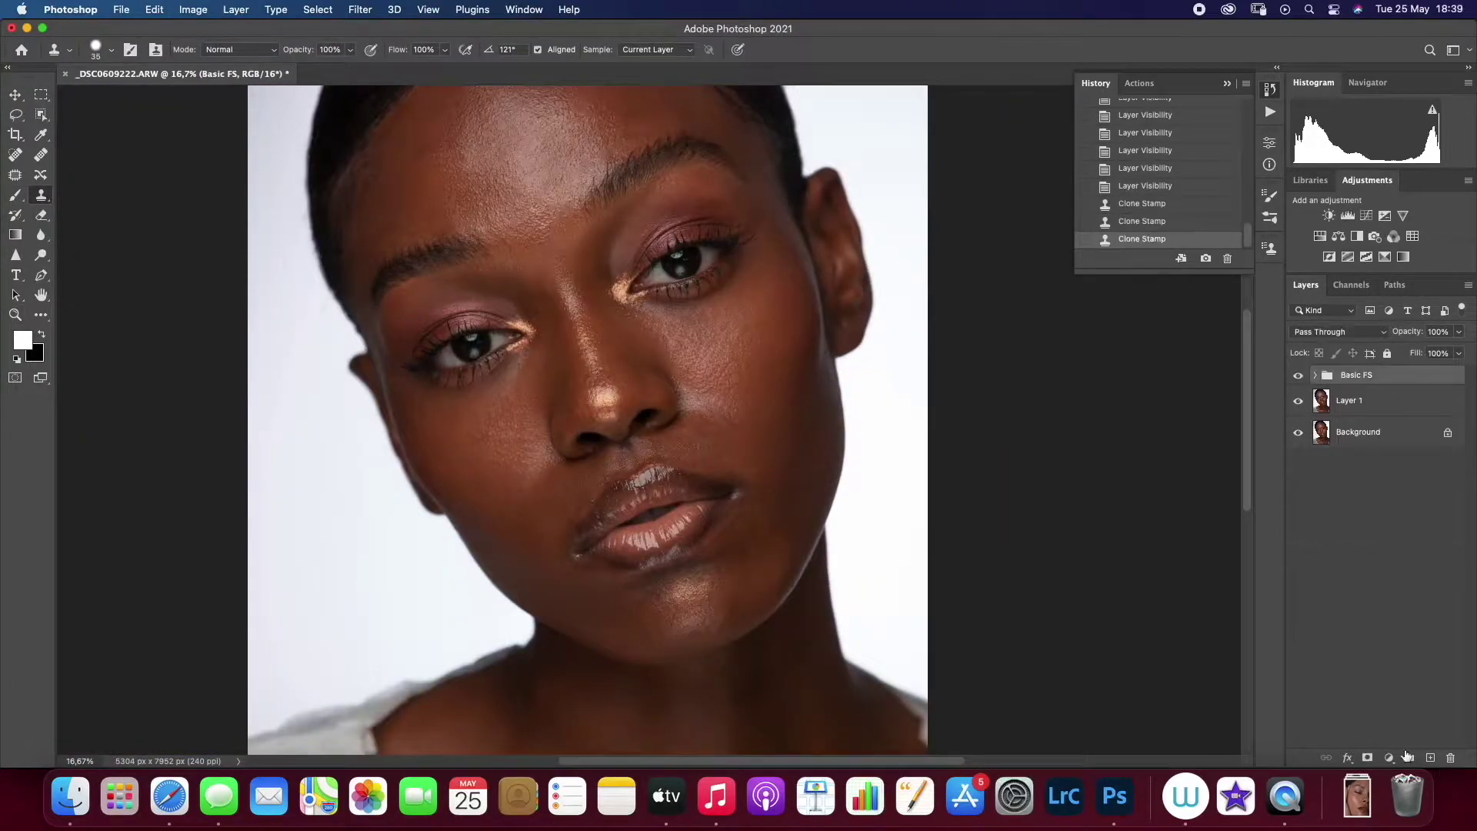
Add a Curves adjustment above the Basic FS group, raise its midtones to brighten the image and invert its mask to black
left_click(1389, 758)
left_click(1392, 501)
left_click_drag(1177, 273, 1172, 263)
key("super+i")
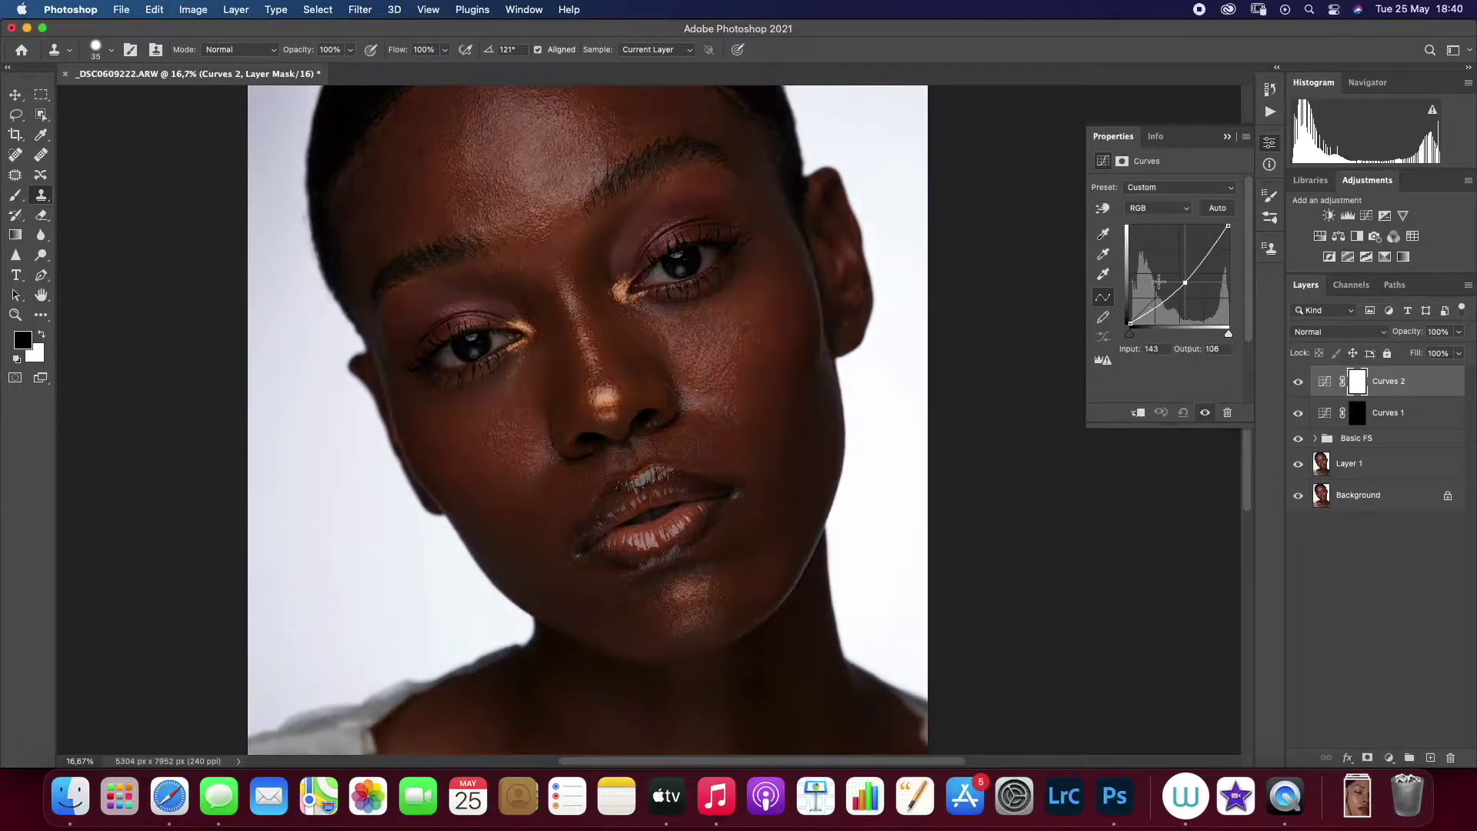
Rename the darkening Curves 2 adjustment as Burn
double_click(1387, 381)
type("Burn")
key("Return")
Group the Dodge and Burn curves layers and name the group Micro DNB
left_click(1397, 420)
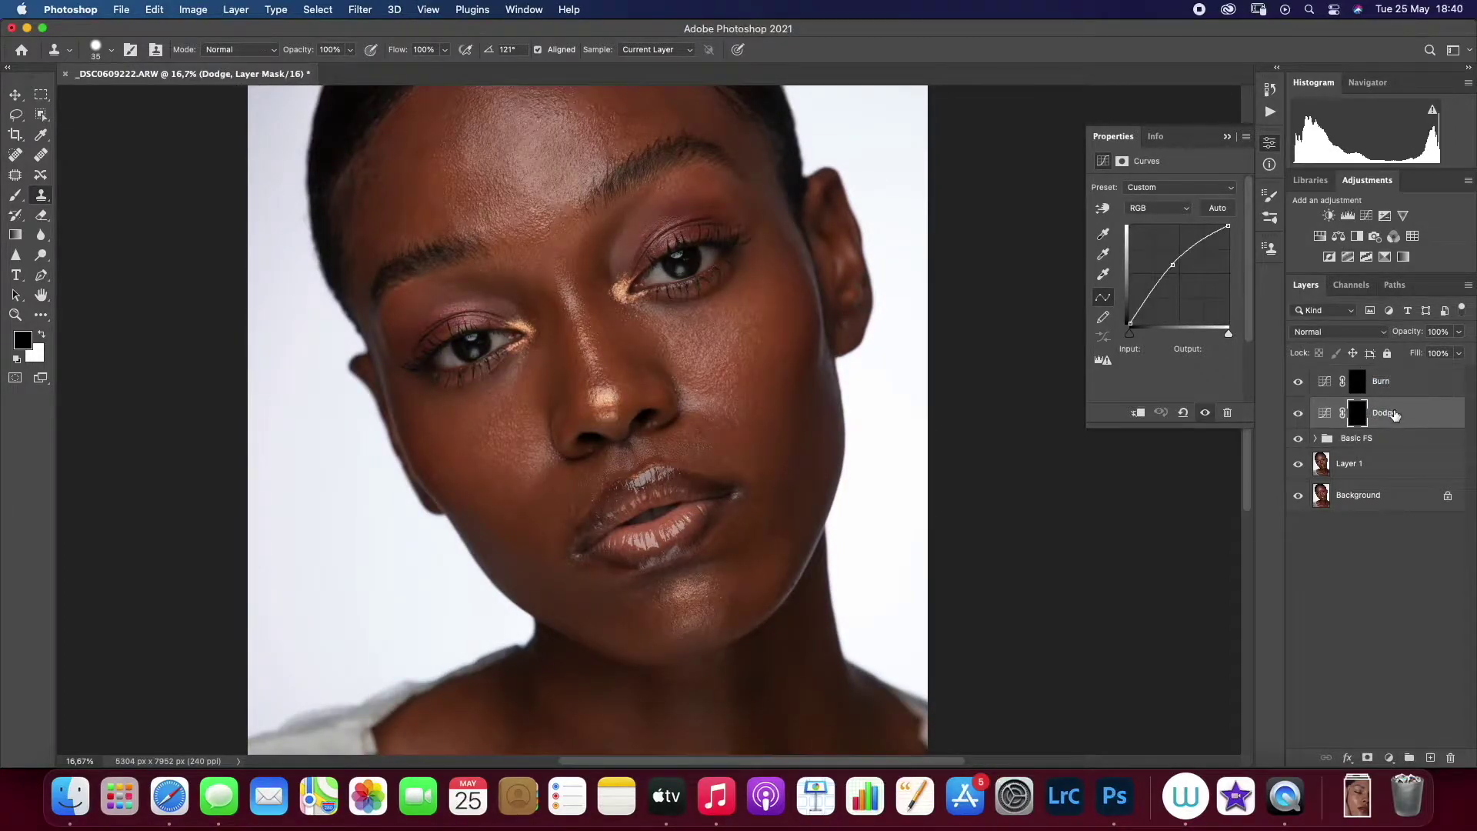
left_click(1391, 388, "shift")
key("super+g")
double_click(1364, 375)
type("Micro DNB")
key("Return")
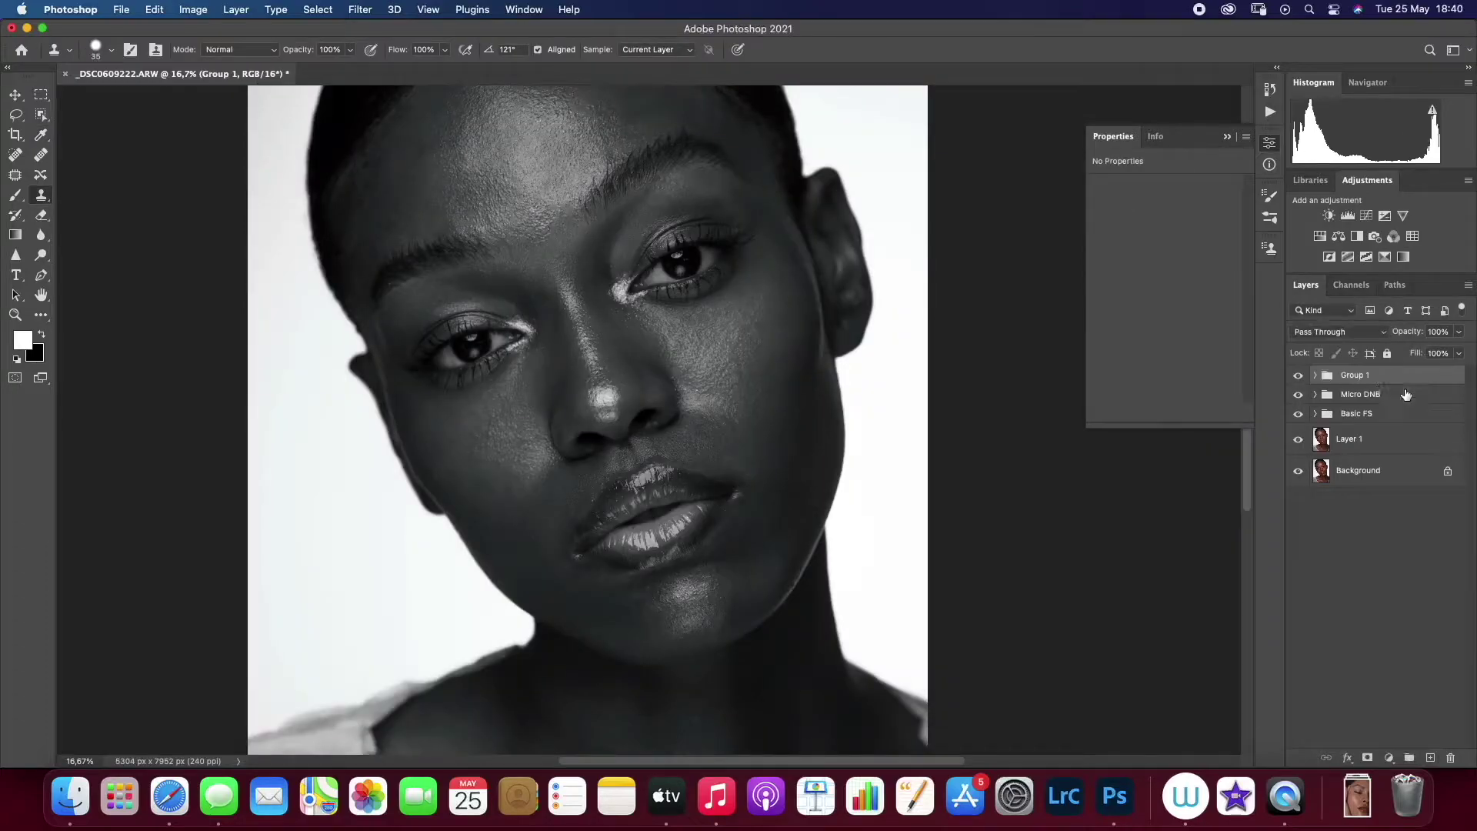
Rename Group 1, which holds the black-and-white check layers, as ICL
double_click(1356, 374)
type("ic")
key("Return")
Expand the ICL and Micro DNB groups and reverse the Gradient Map so the check view shows a negative
left_click(14, 314)
right_click(588, 339)
left_click(619, 348)
left_click(1314, 375)
left_click(1315, 457)
left_click(1337, 432)
left_click(1103, 225)
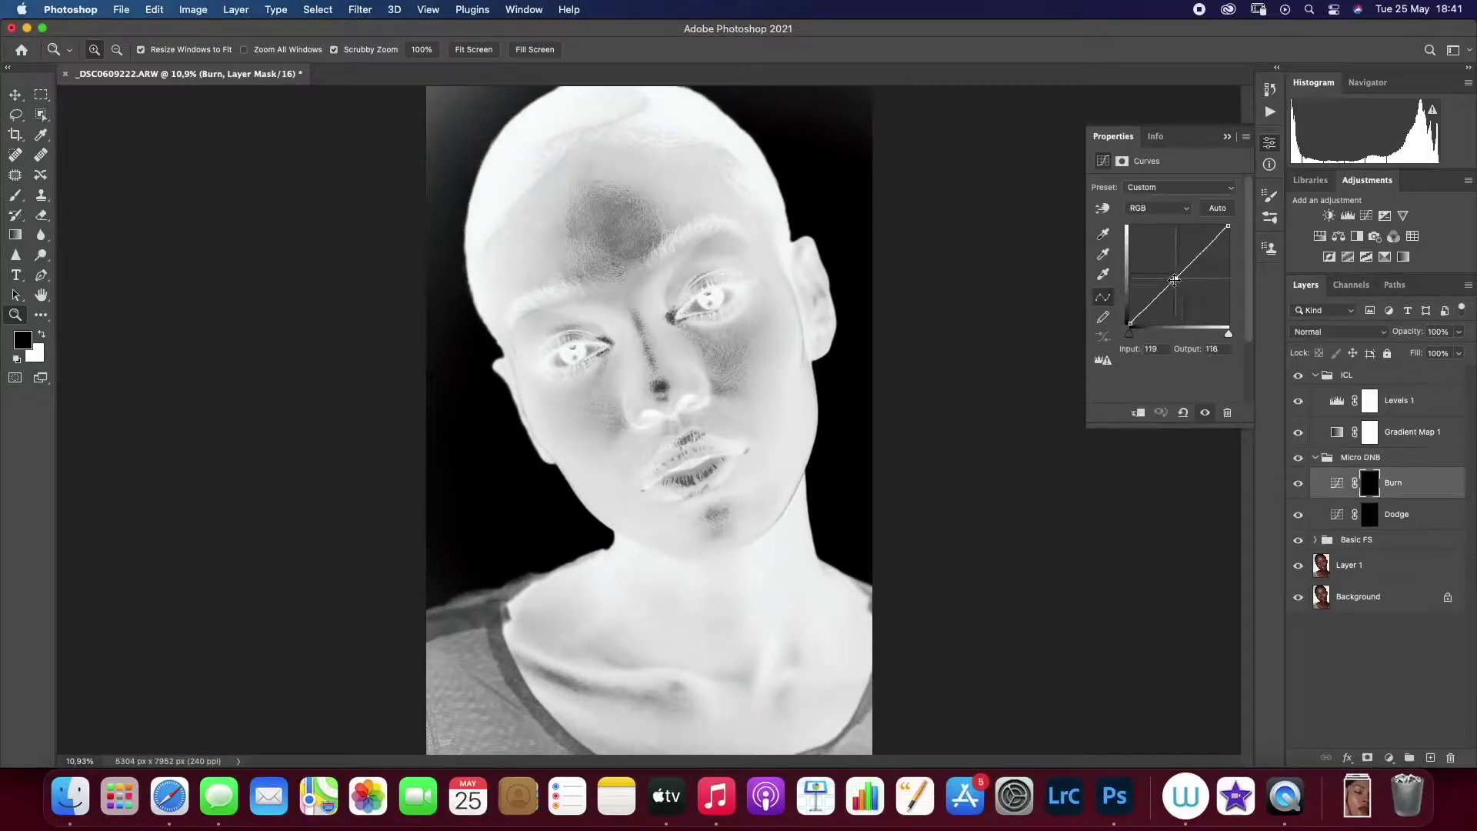
Raise the shadow input of the ICL group's Levels adjustment strongly to increase contrast in the skin tones
left_click(1327, 457)
left_click(1350, 482)
left_click_drag(1118, 300, 1219, 300)
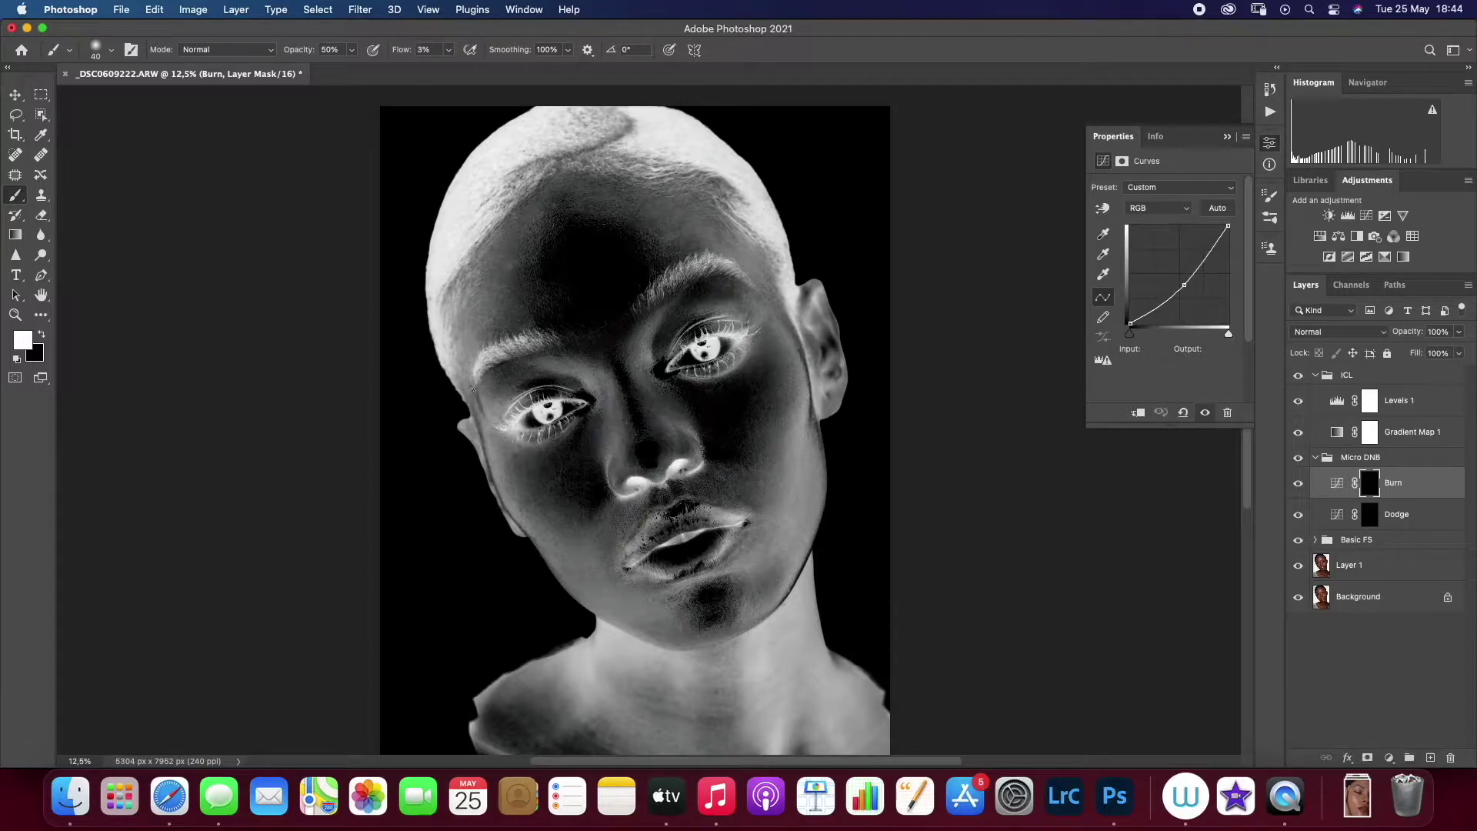
Paint on the Dodge mask over the uneven patches of the forehead with an 80 px brush
left_click(557, 277, "super")
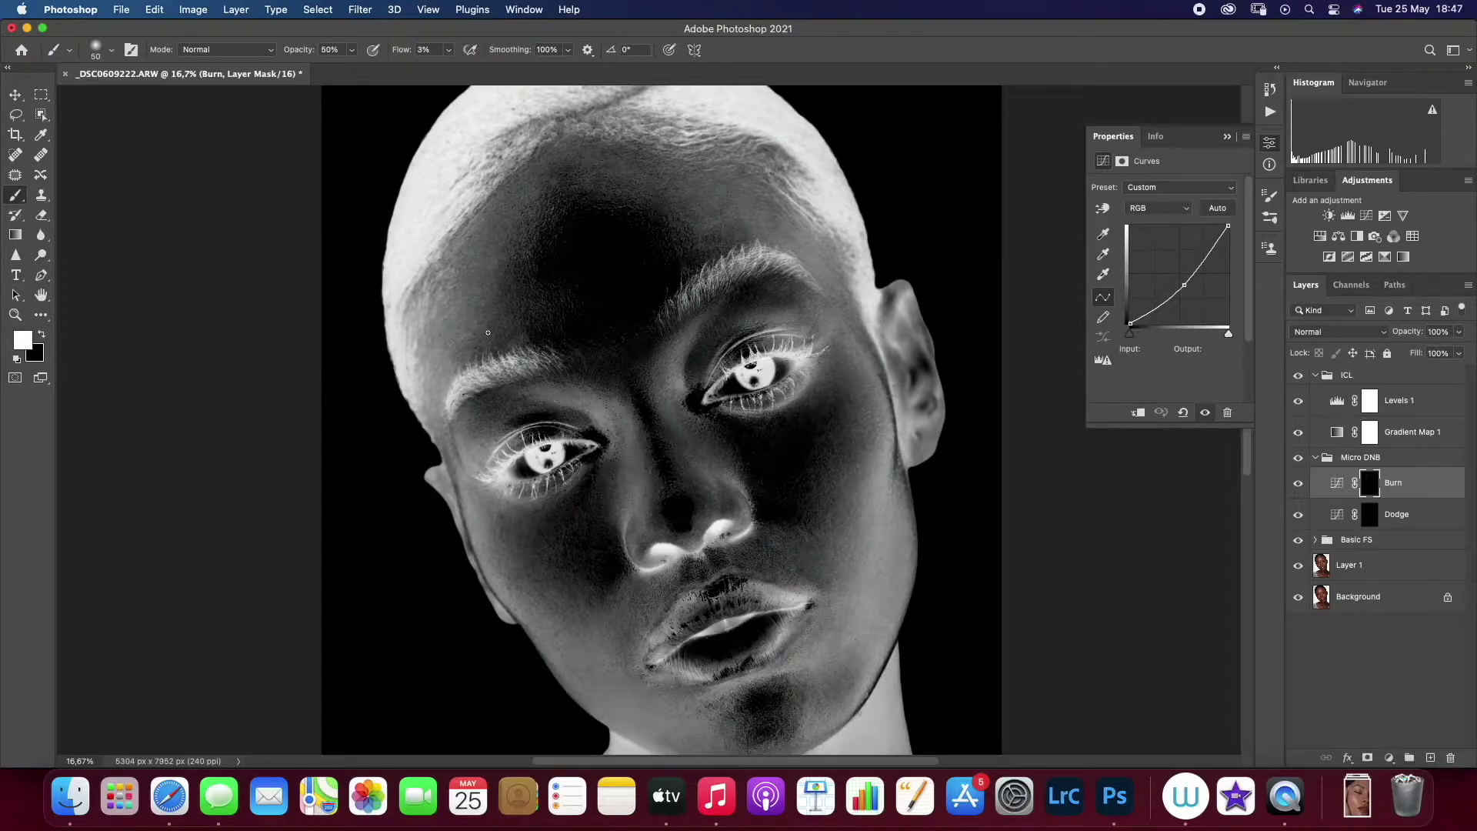
key("alt+bracketleft")
key("bracketright")
key("bracketright")
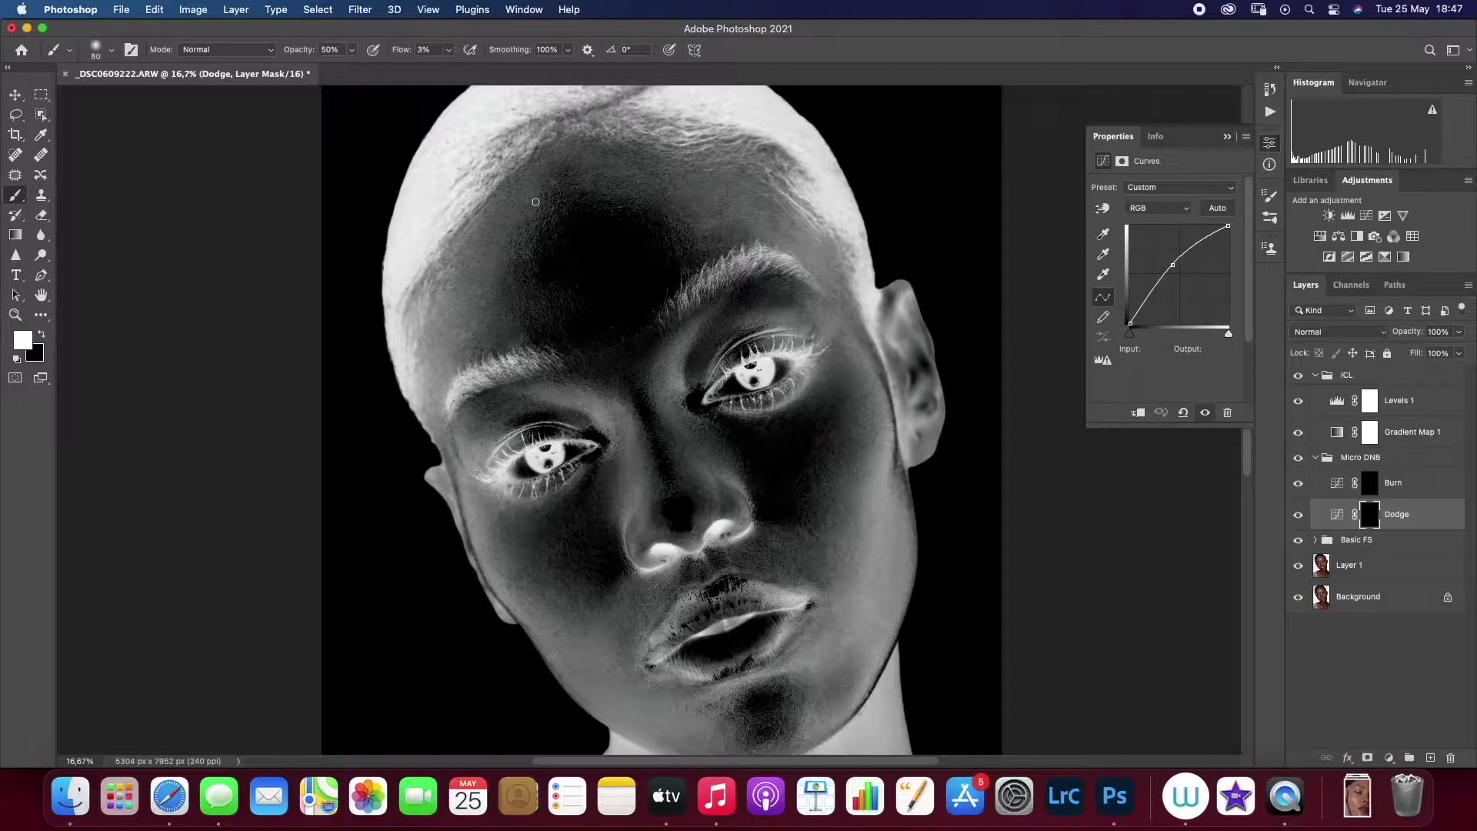
Paint on the Burn mask over the upper forehead with a 60 px brush
key("alt+bracketright")
key("bracketright")
key("bracketright")
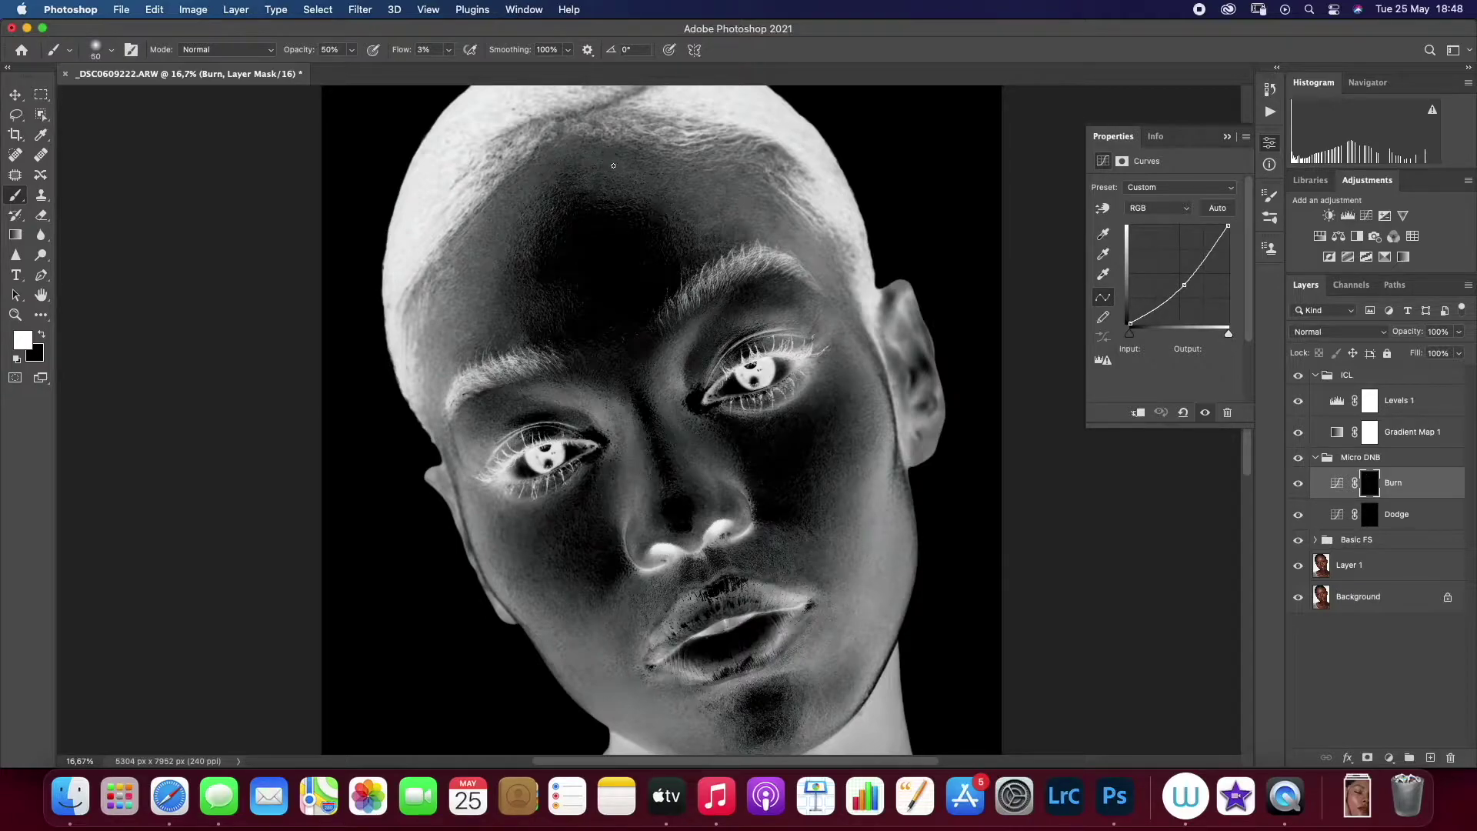
Refine small forehead patches on the Dodge mask and on the Burn mask with a 45 px brush
key("alt+bracketleft")
key("bracketleft")
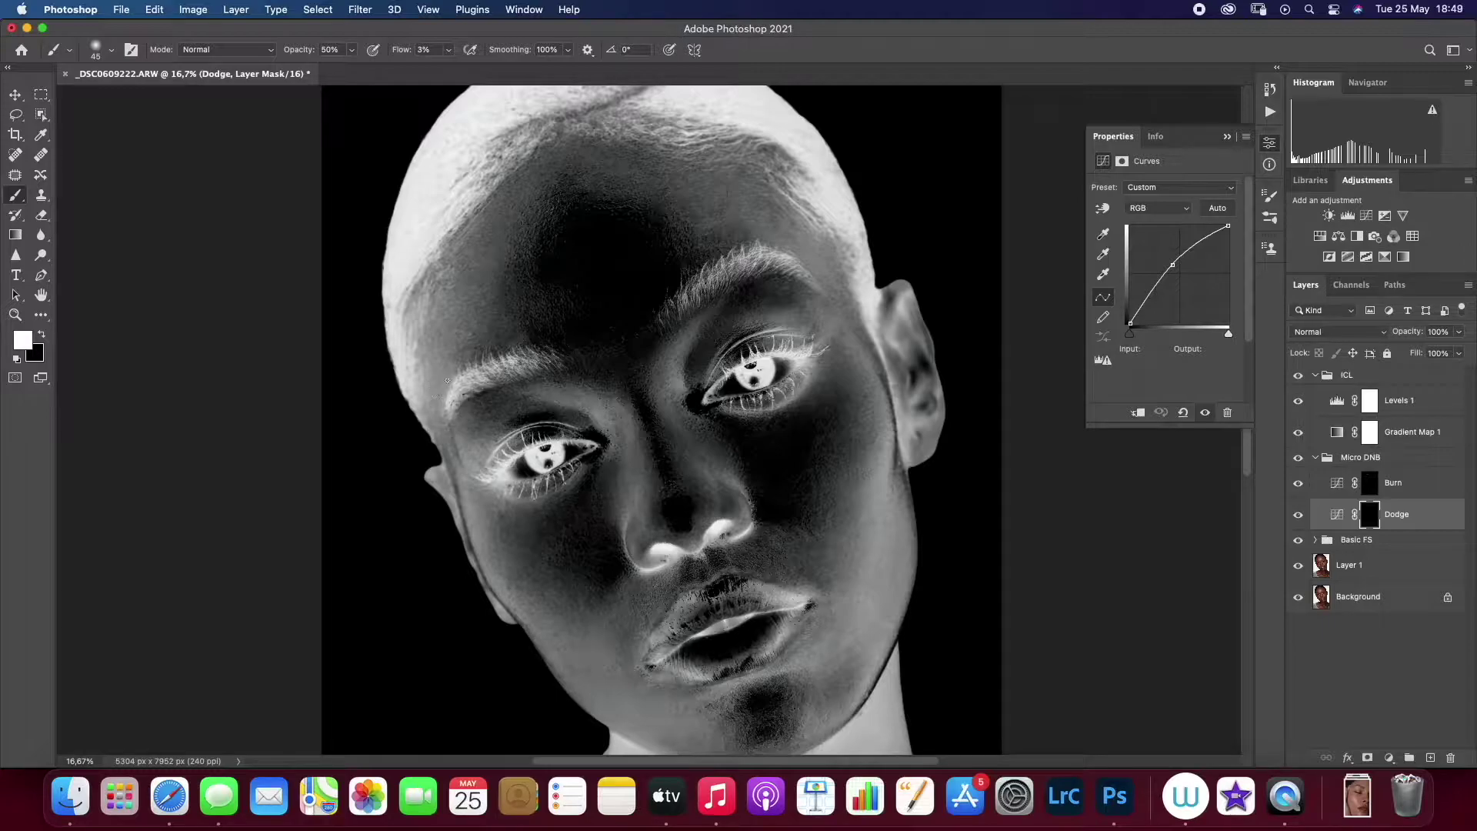
key("alt+bracketright")
key("bracketleft")
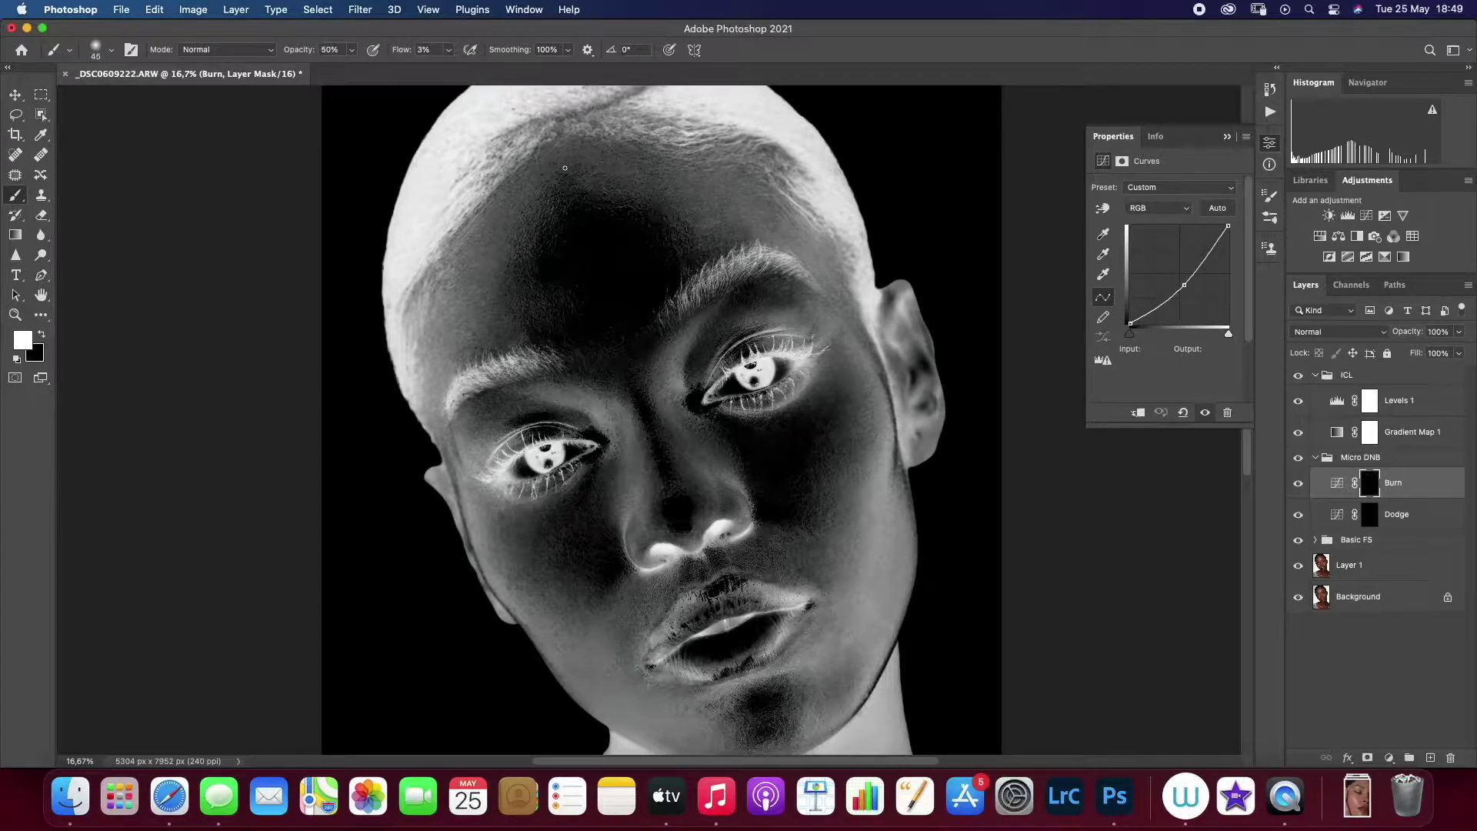
Paint on the Dodge mask over the right side of the forehead with an 80 px brush
left_click(1369, 514)
key("bracketright")
key("bracketright")
key("bracketright")
key("bracketright")
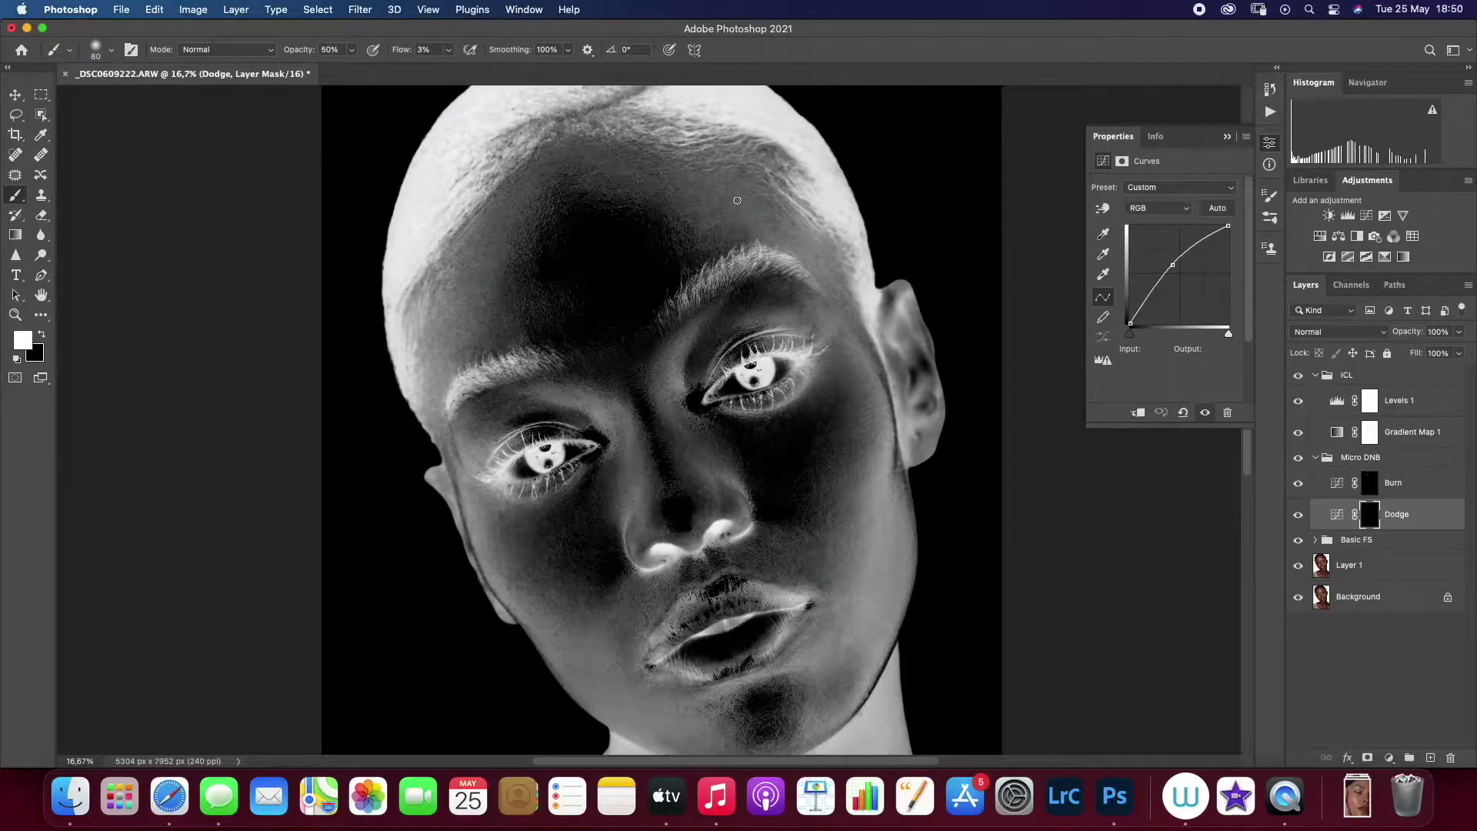
Even the right forehead and temple on the Burn mask with a 50 px brush and on the Dodge mask with a 60 px brush
key("alt+bracketright")
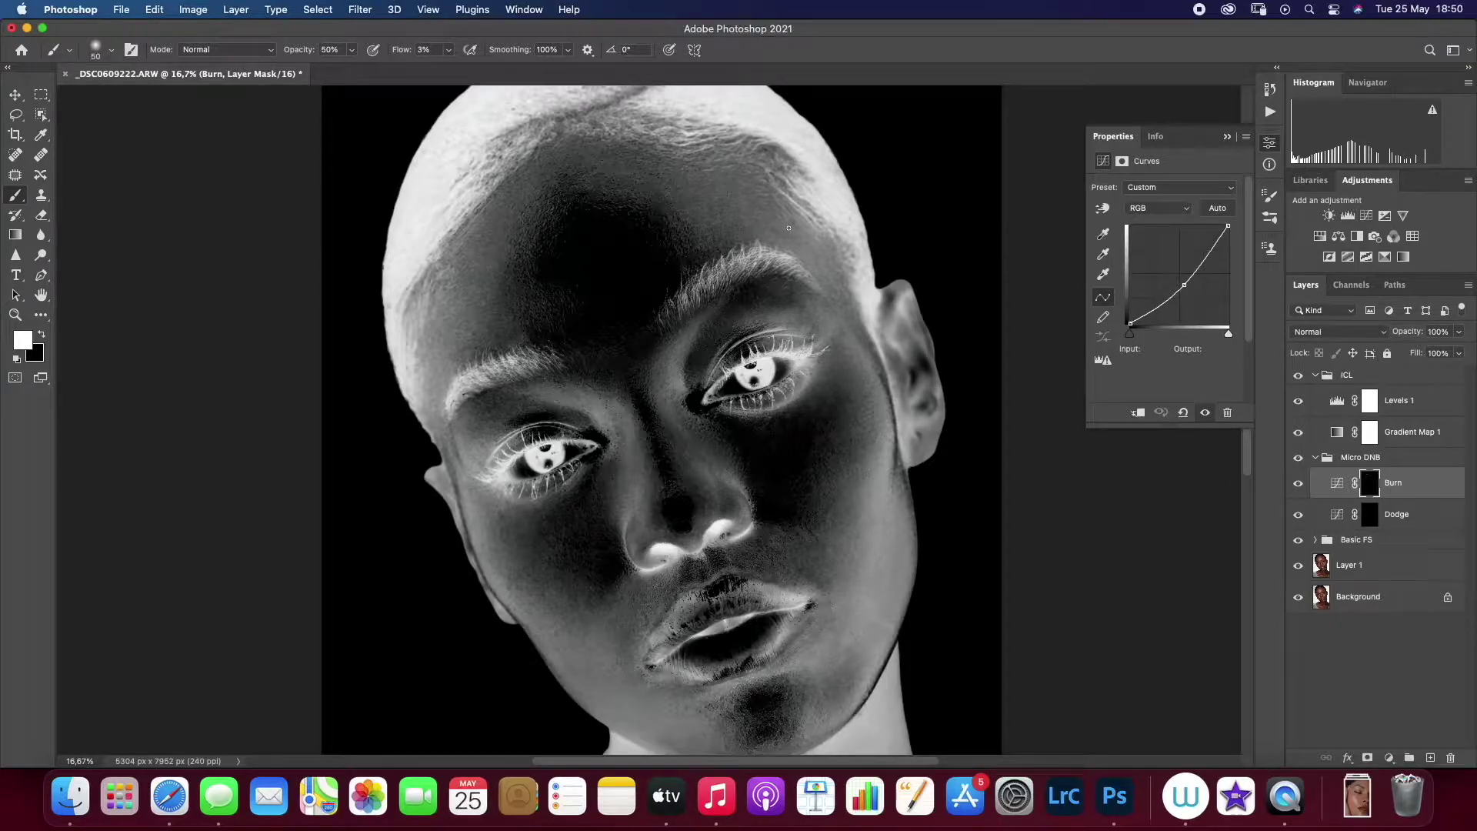
key("alt+bracketleft")
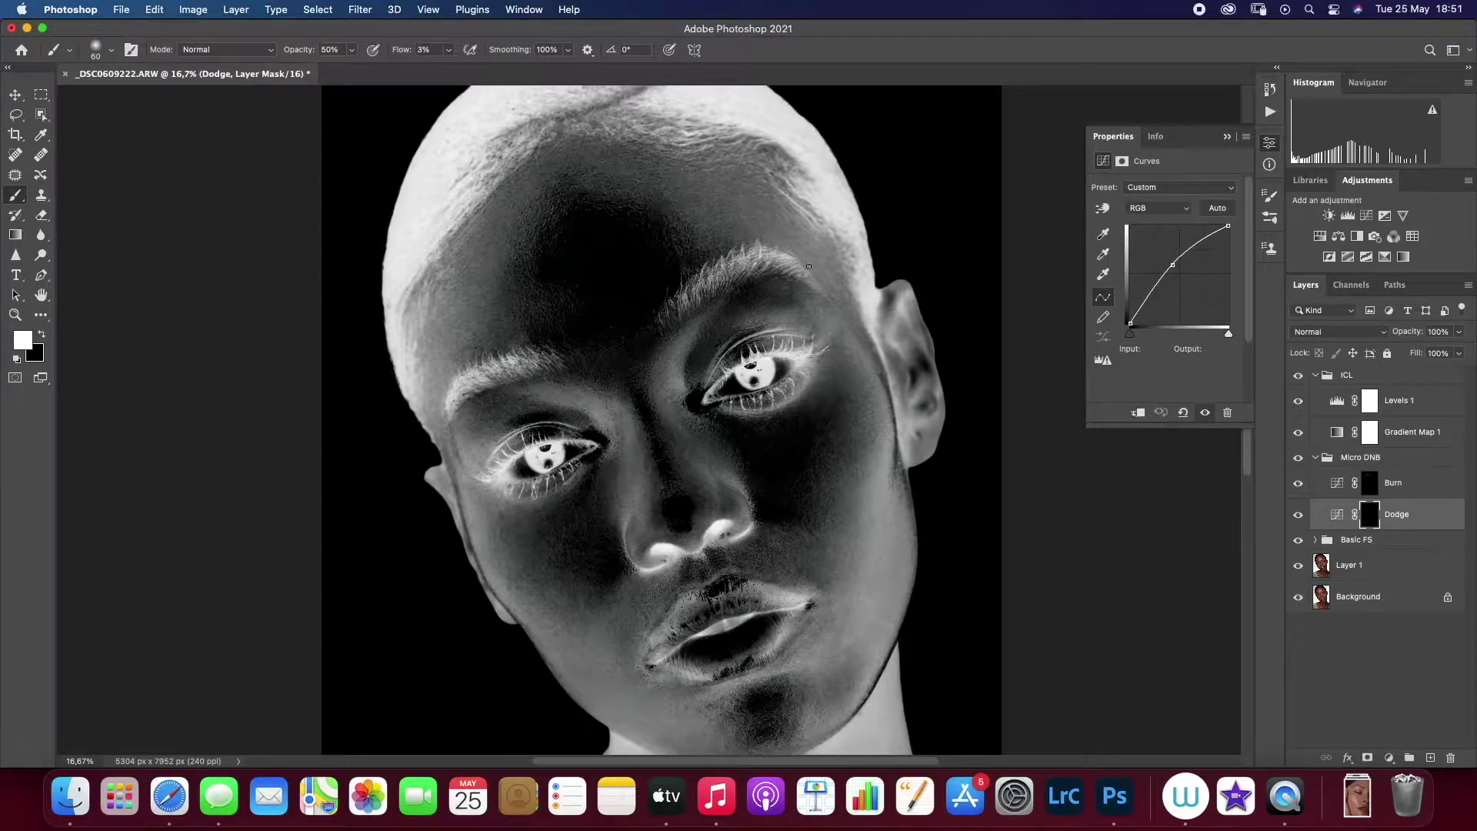
key("alt+bracketright")
key("bracketleft")
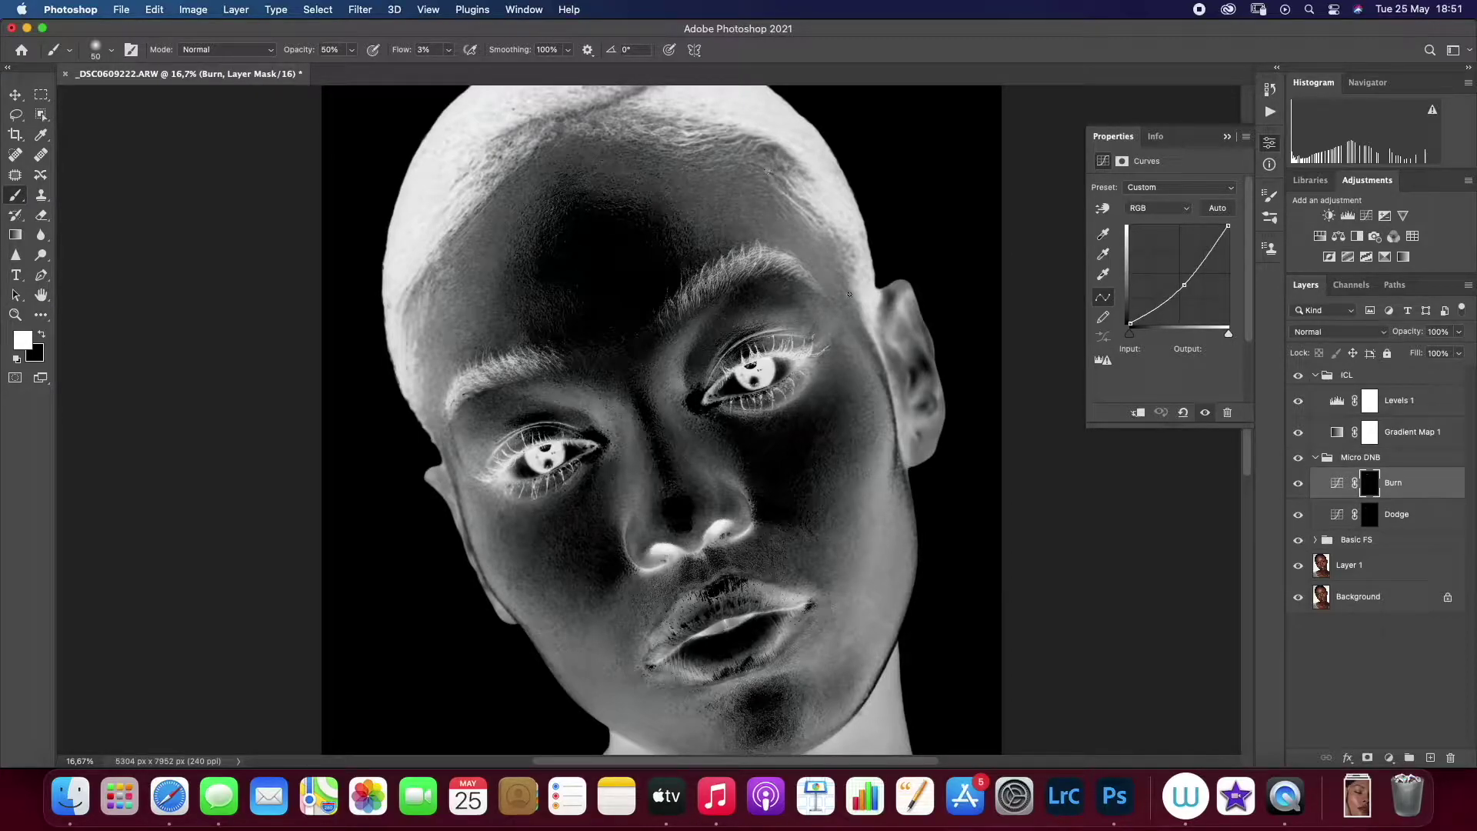
Refine the skin along the hairline at both temples on the Burn and Dodge masks with a 25 px brush
key("z")
left_click(835, 249)
key("b")
key("bracketleft")
key("bracketleft")
key("bracketleft")
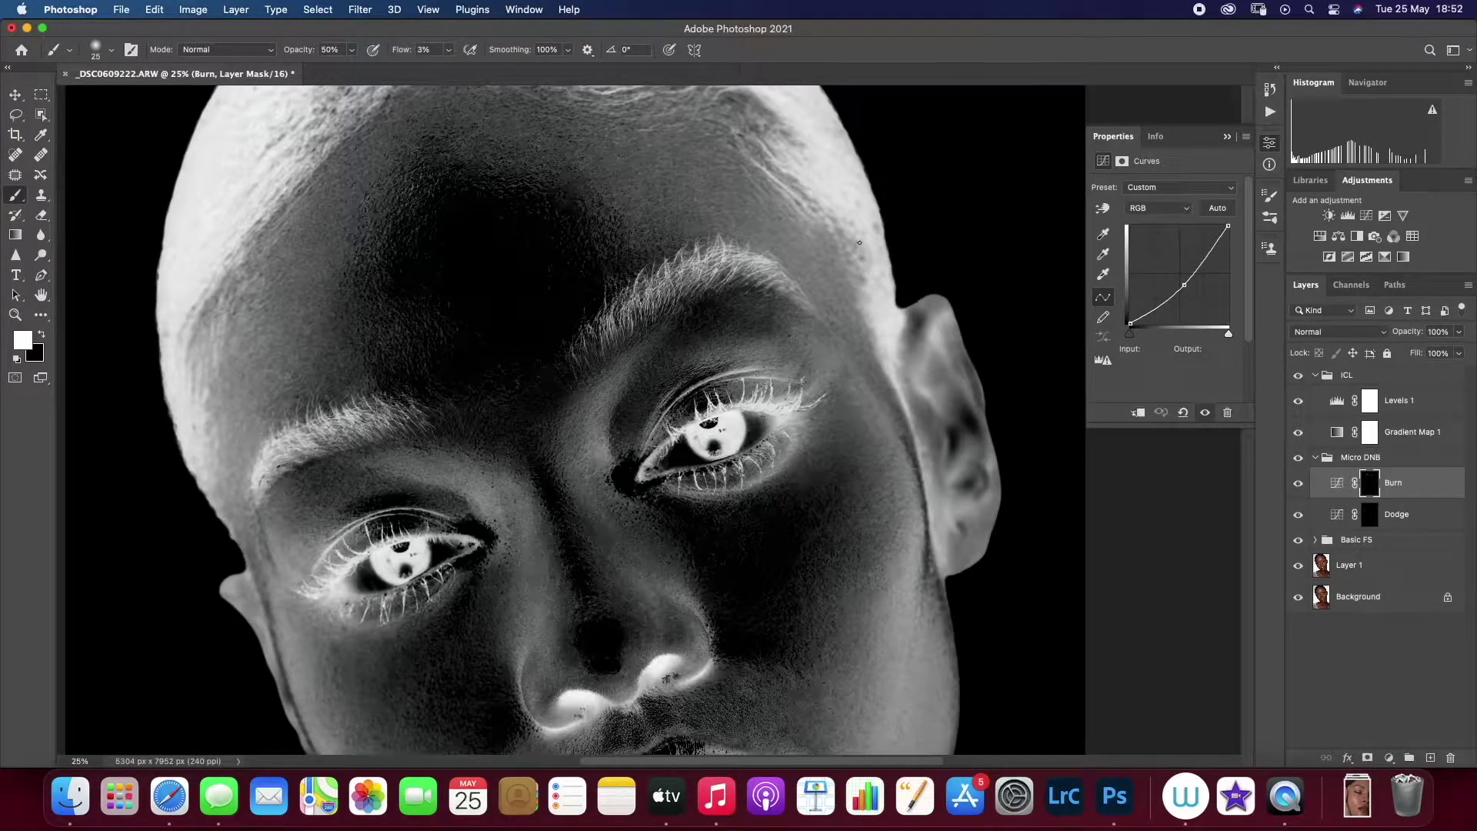
key("alt+bracketleft")
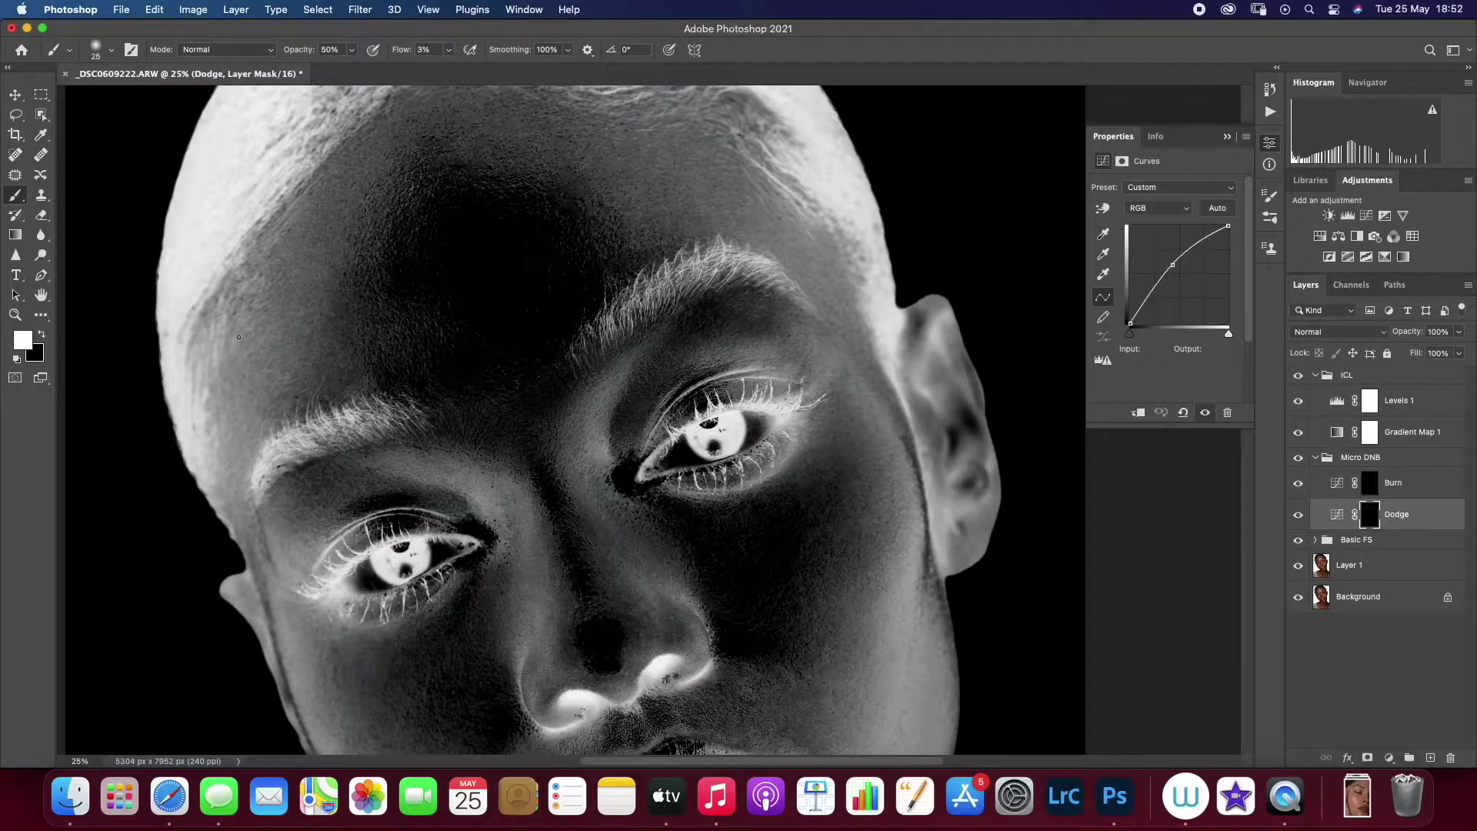
key("alt+bracketright")
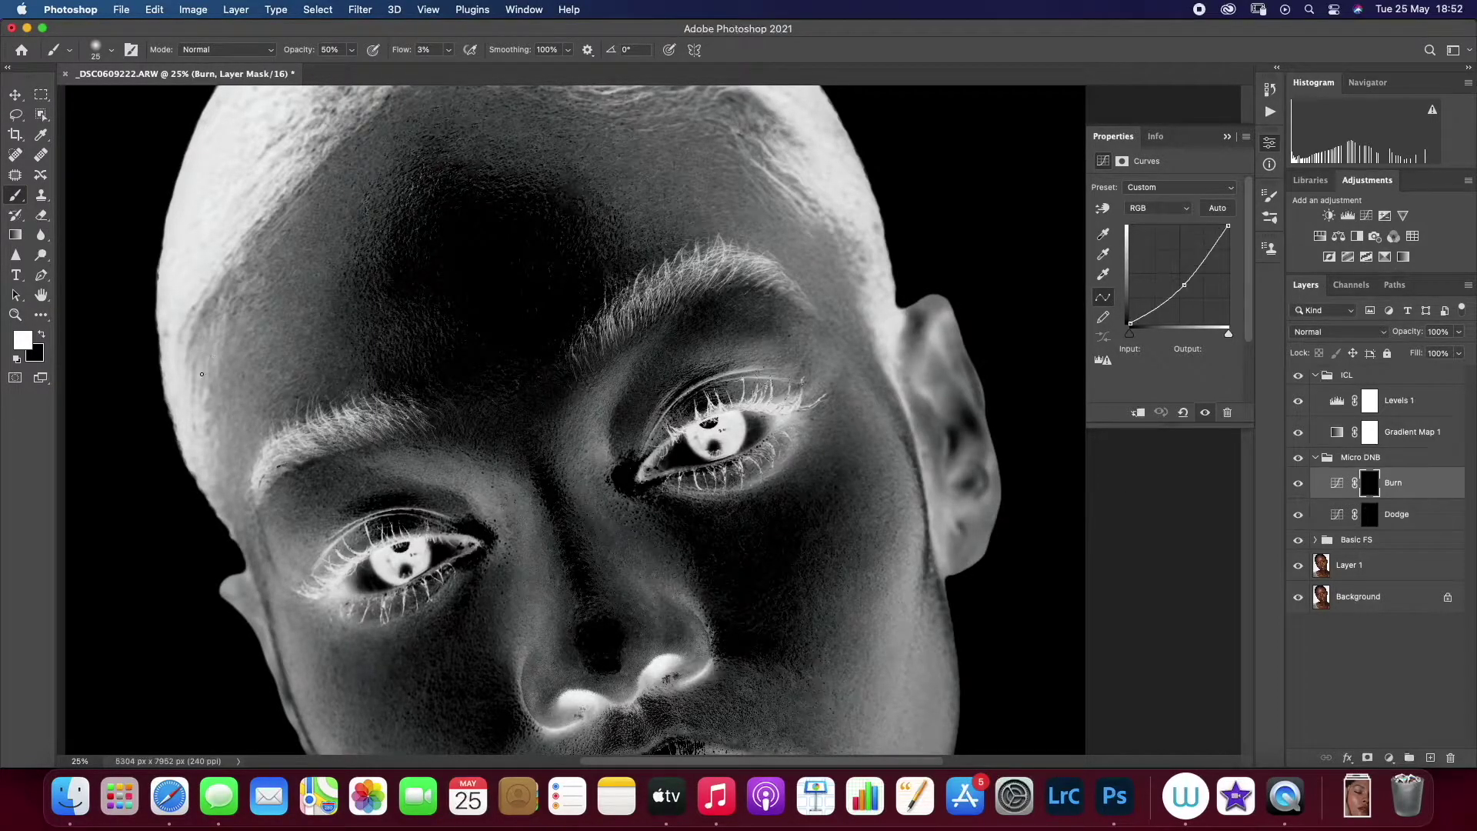
Paint on the Dodge mask over the forehead above the right eyebrow with a 90 px brush
key("super+0")
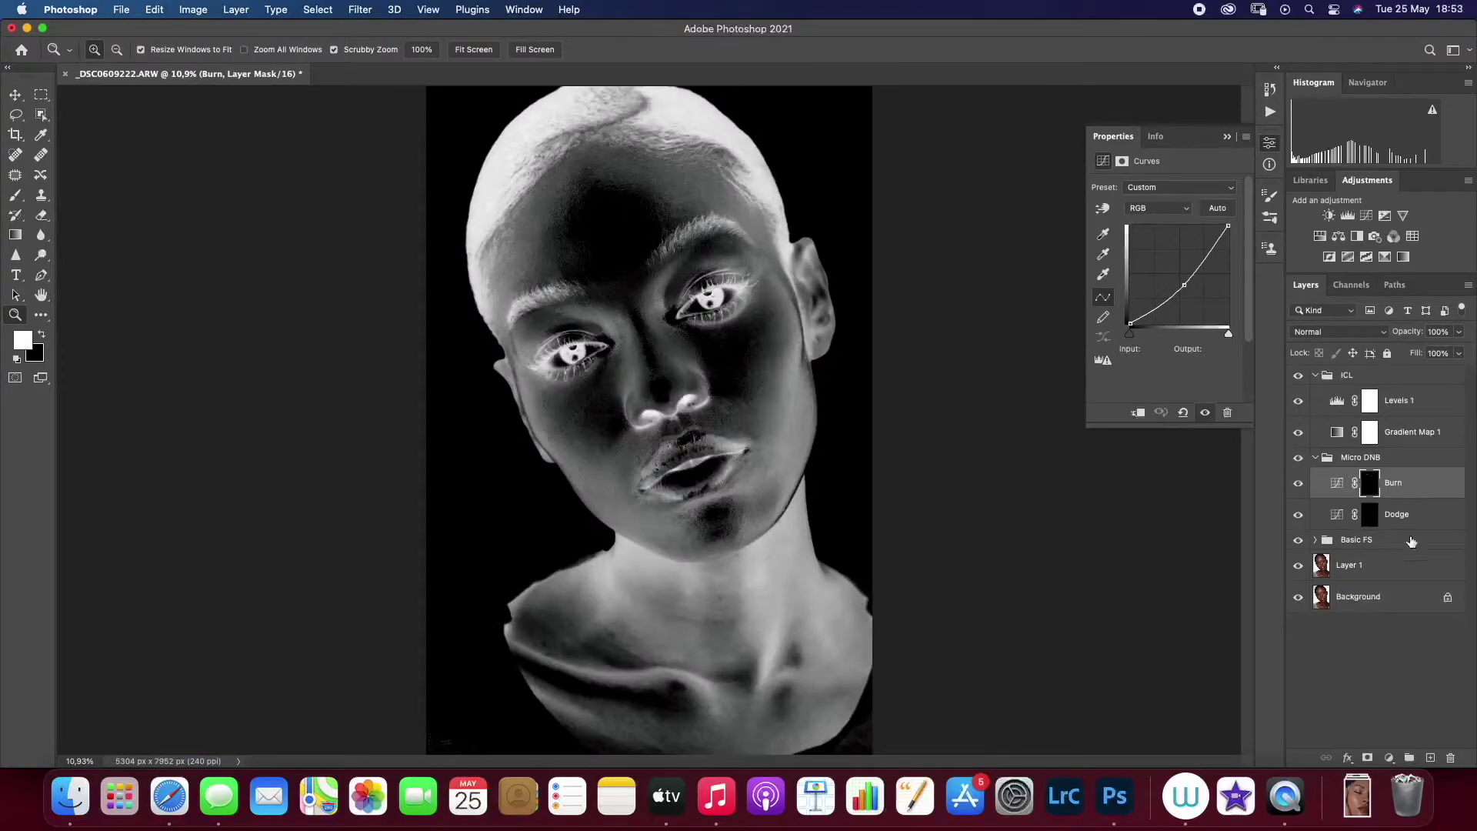
key("alt+bracketleft")
key("bracketright")
key("bracketright")
key("bracketright")
key("bracketright")
key("bracketright")
key("bracketright")
key("bracketright")
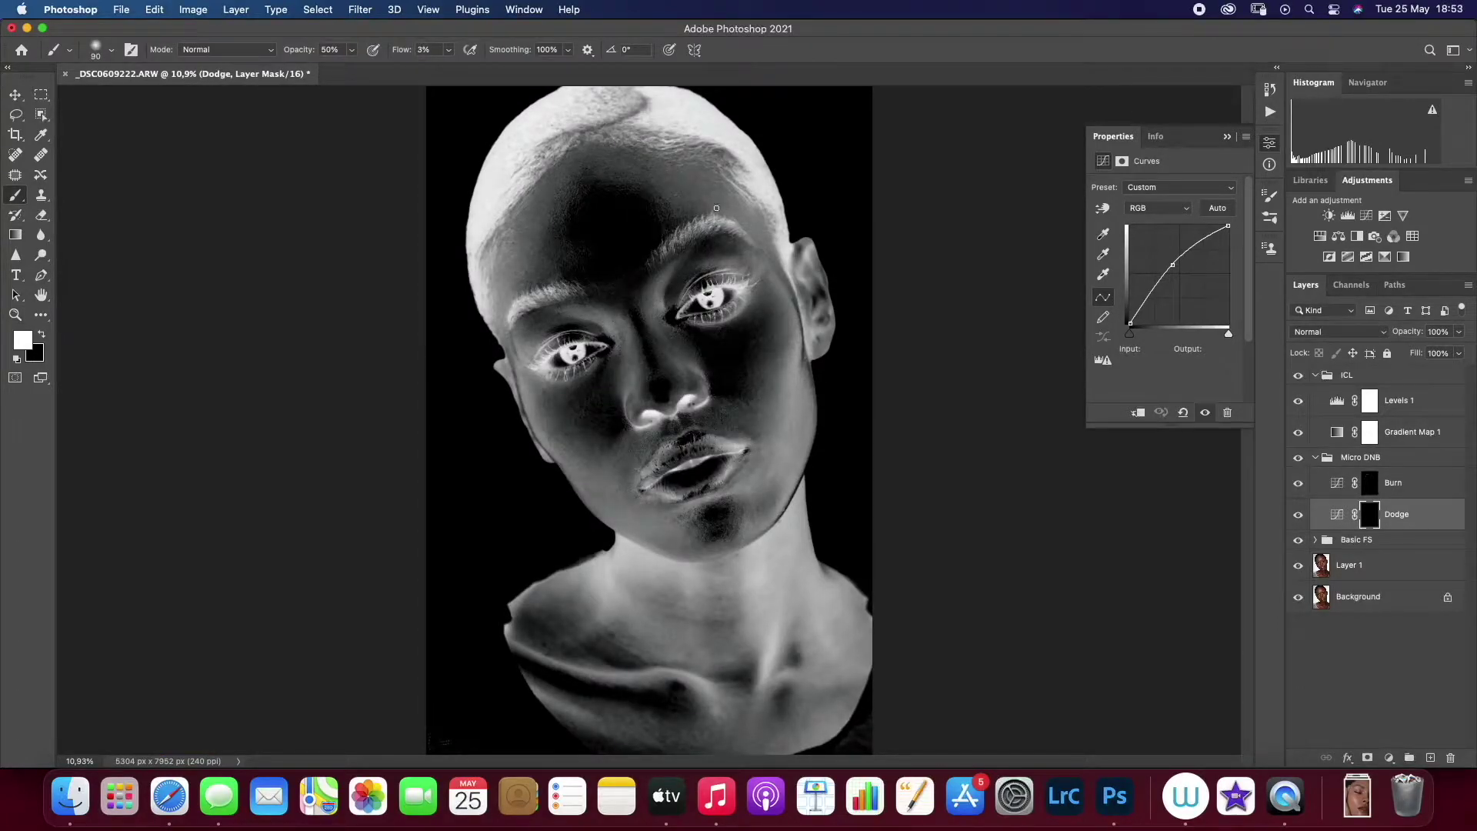
Paint on the Burn mask over the upper forehead with a 70 px brush and on the Dodge mask over its left side with 40 px
key("bracketleft")
key("alt+bracketright")
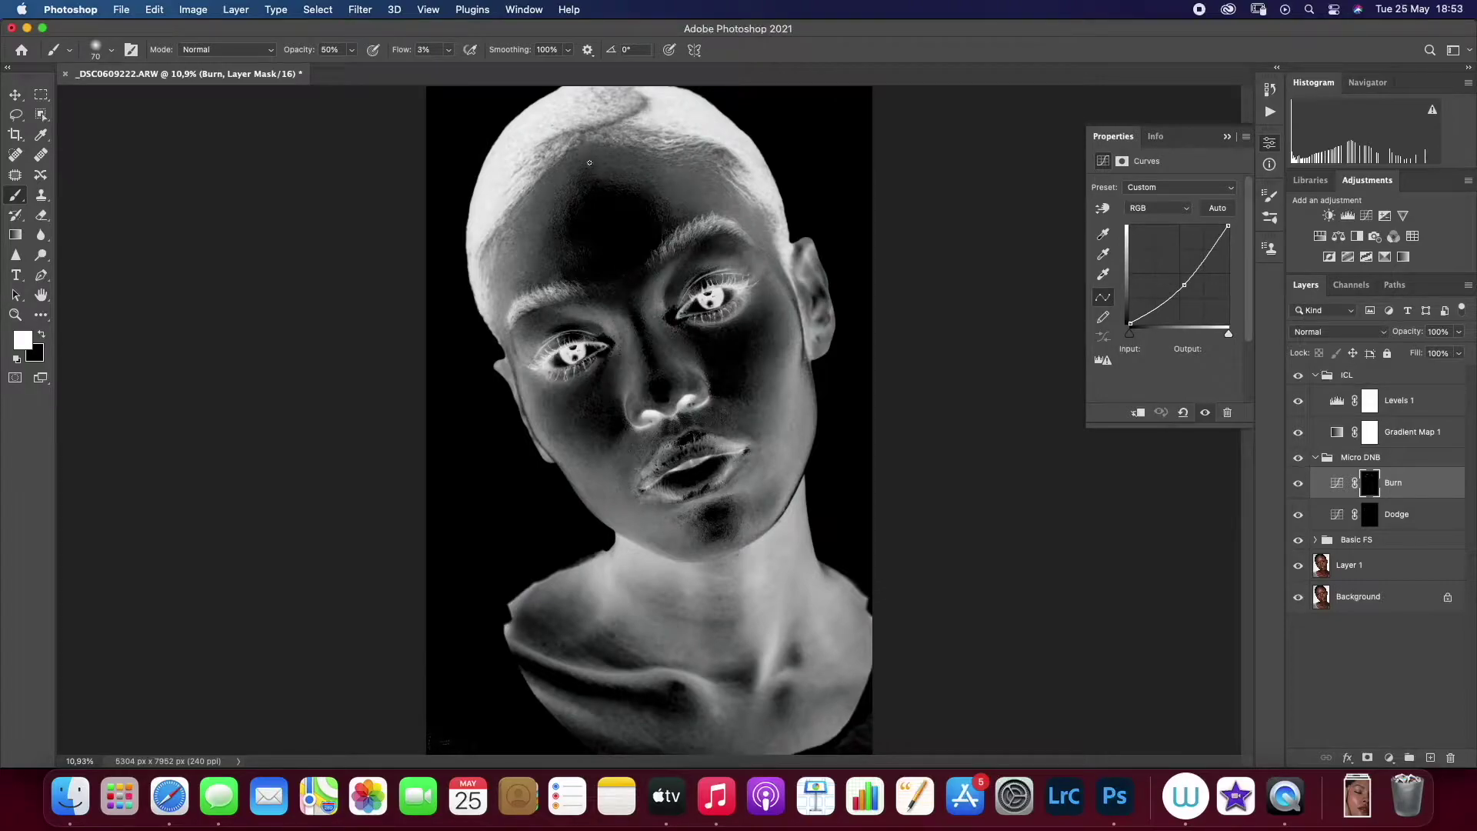
key("alt+bracketleft")
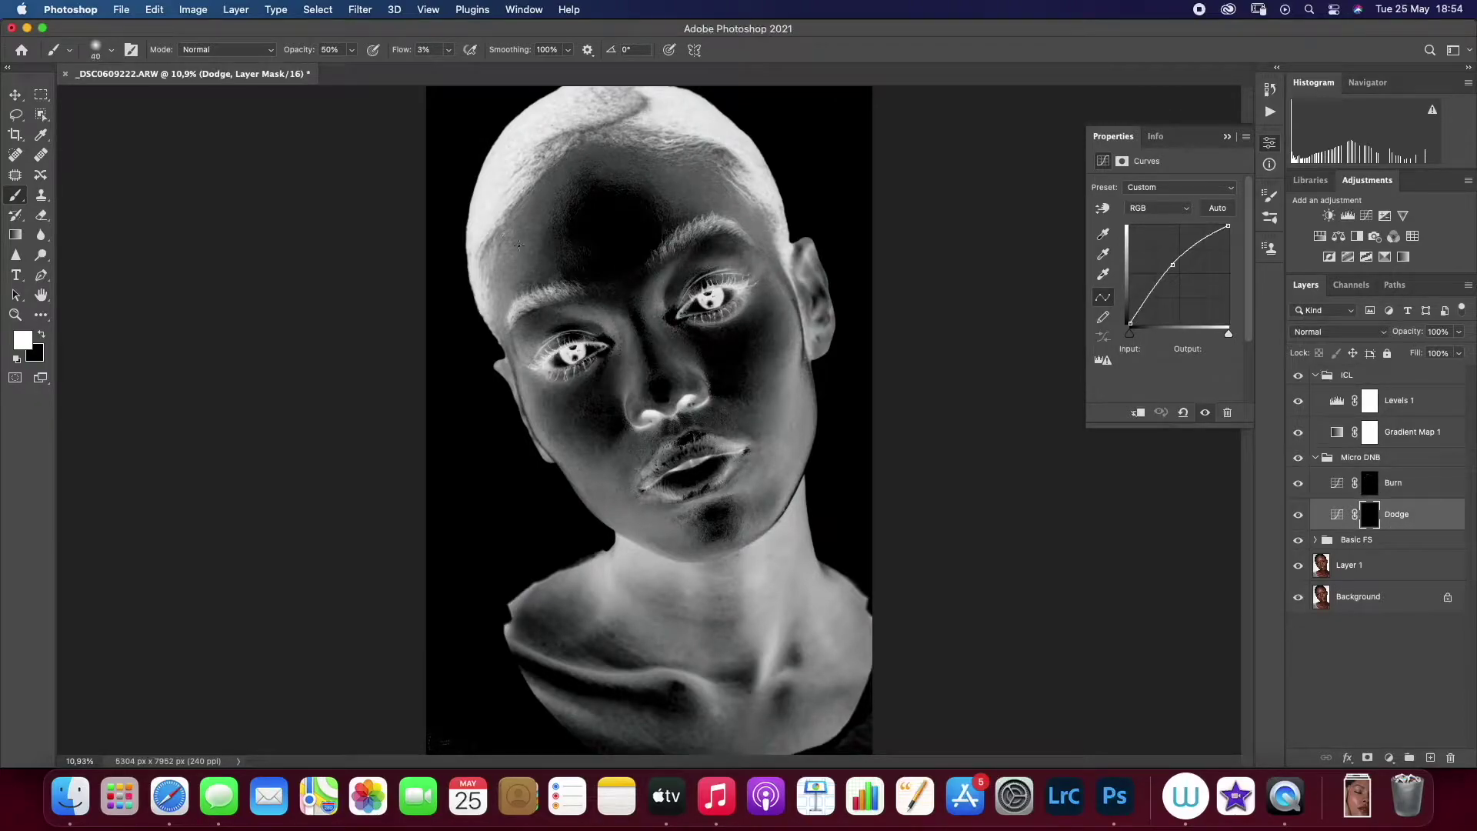
Even the left temple near the hairline on the Dodge mask with a 45 px brush and on the Burn mask with a smaller one
key("alt+bracketright")
key("bracketleft")
key("alt+bracketleft")
key("bracketleft")
scroll(459, 270, "up", 3)
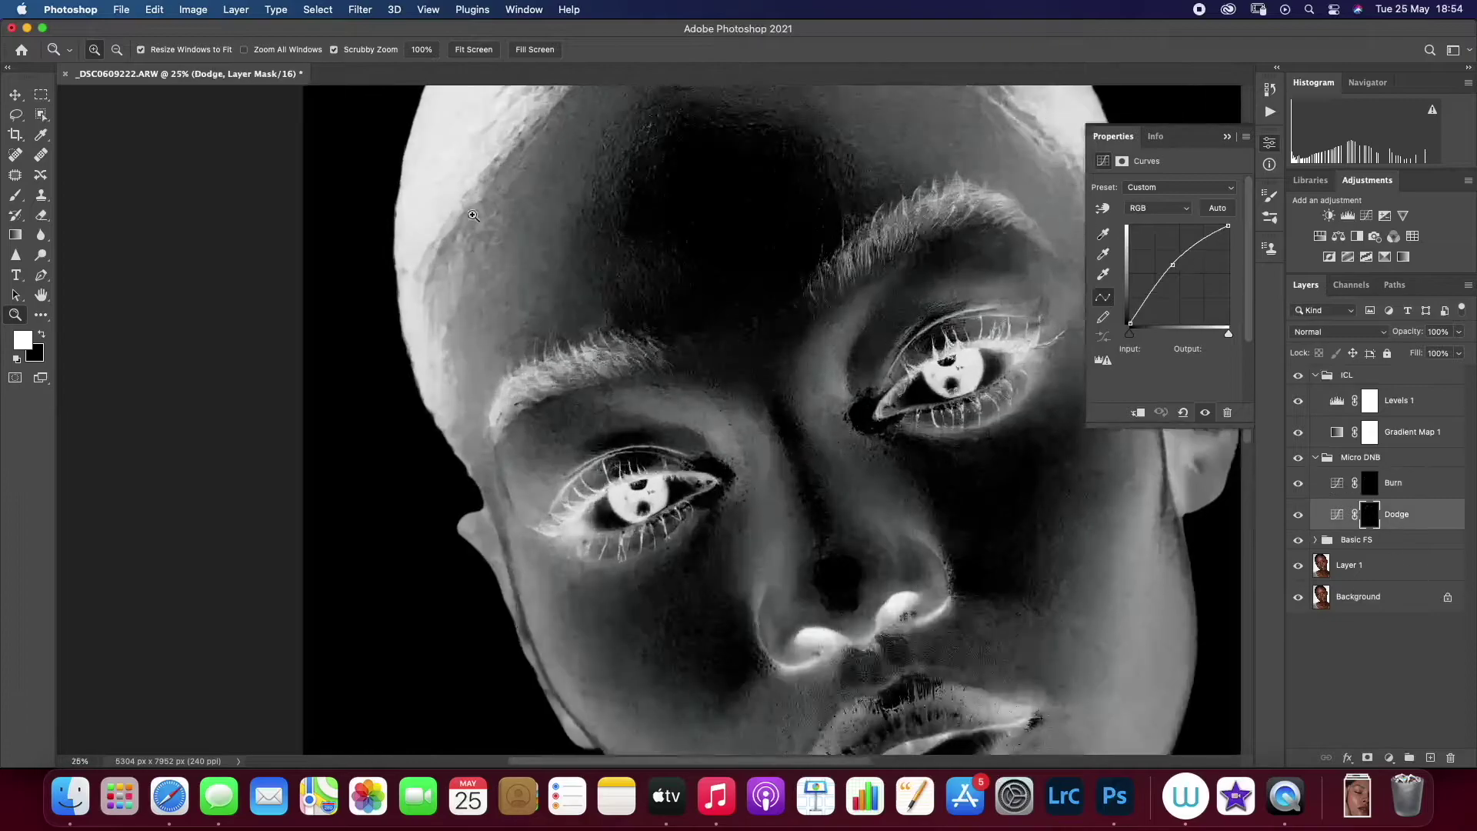
key("bracketright")
key("bracketright")
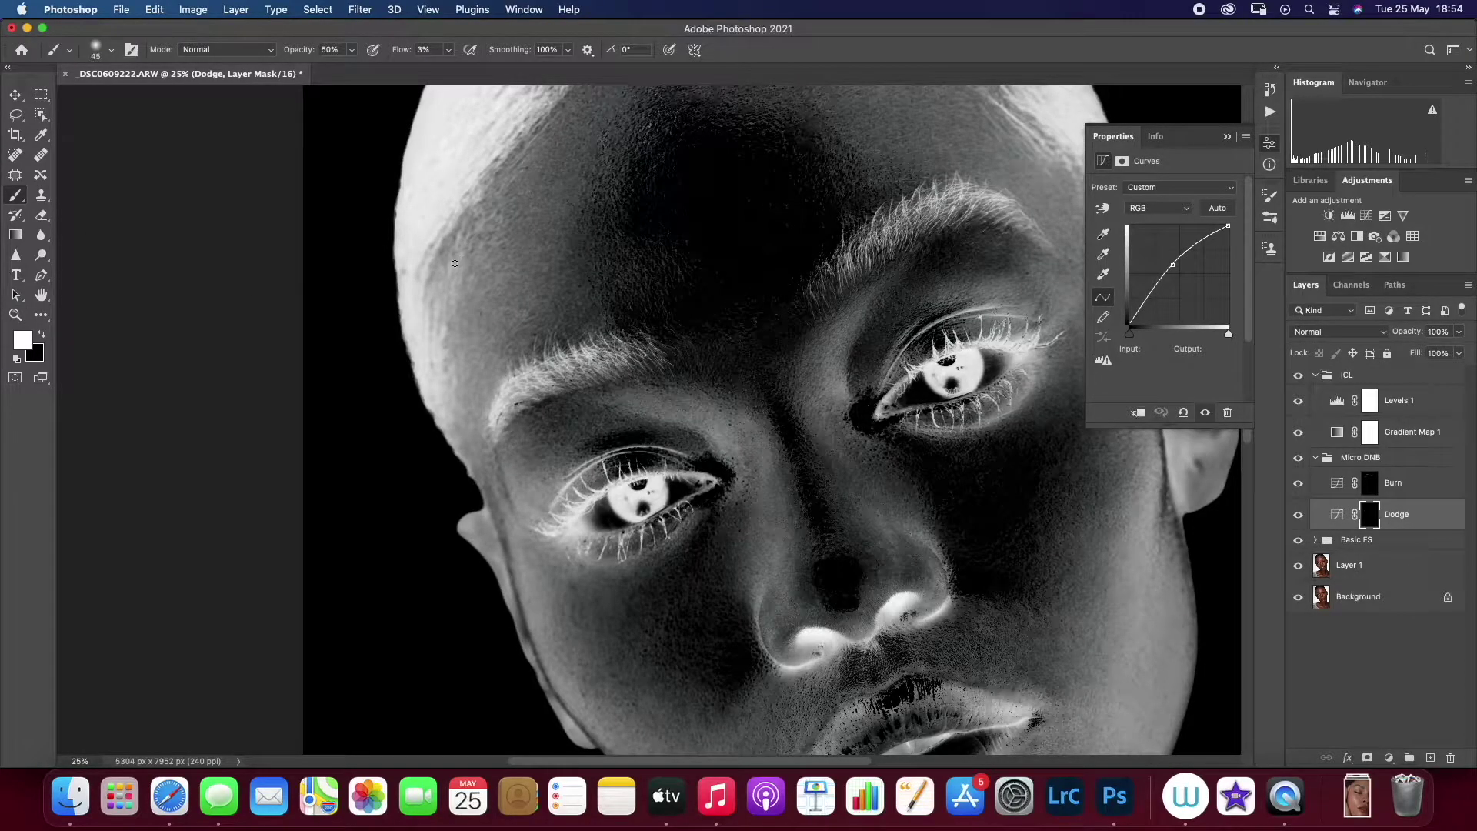
key("alt+bracketright")
key("bracketright")
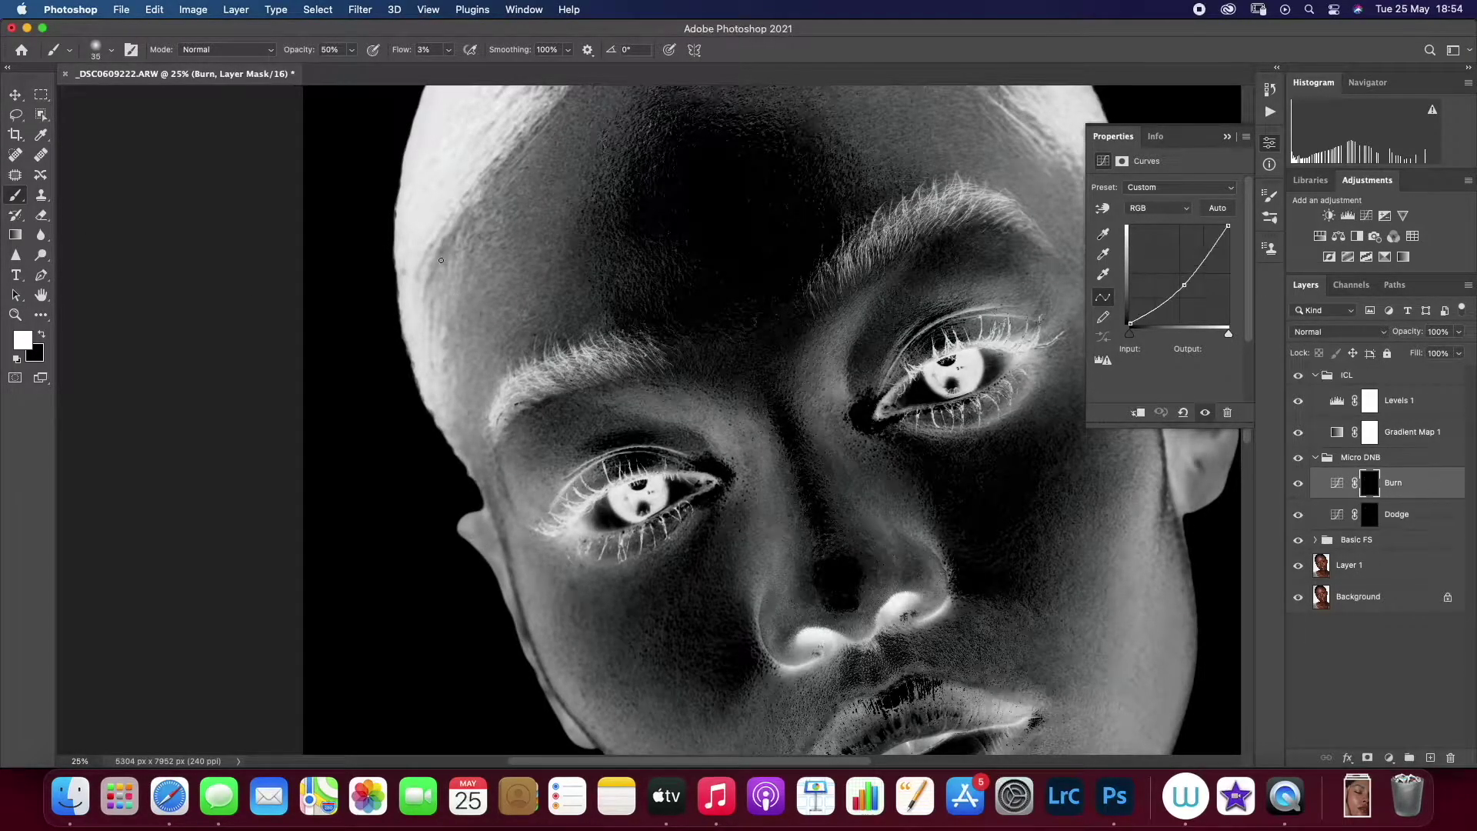
Paint on the Burn mask beside the outer corner of the left eye with a 35 px brush
key("z")
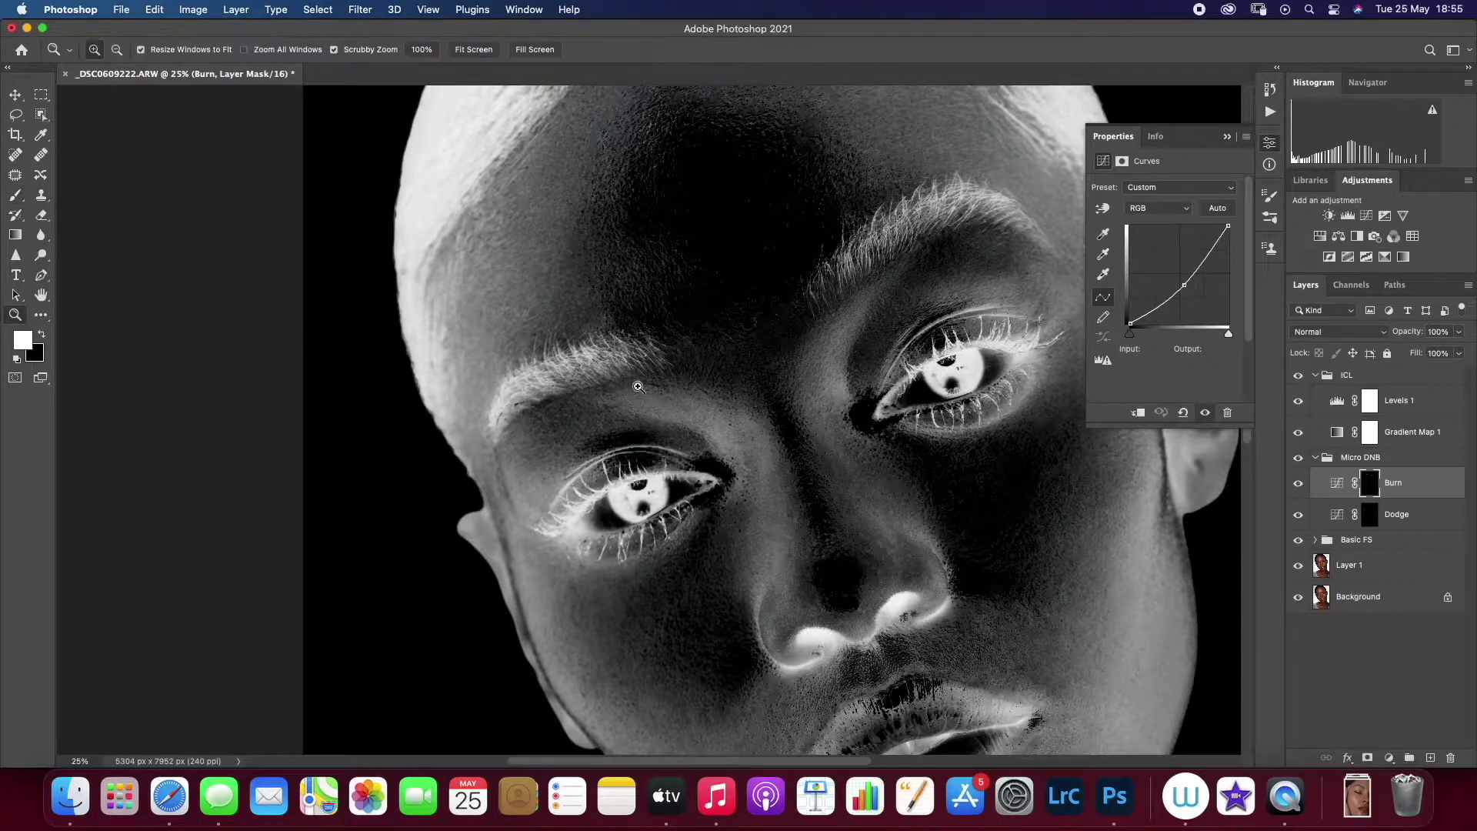
key("super+0")
left_click_drag(594, 407, 748, 450)
key("b")
key("bracketleft")
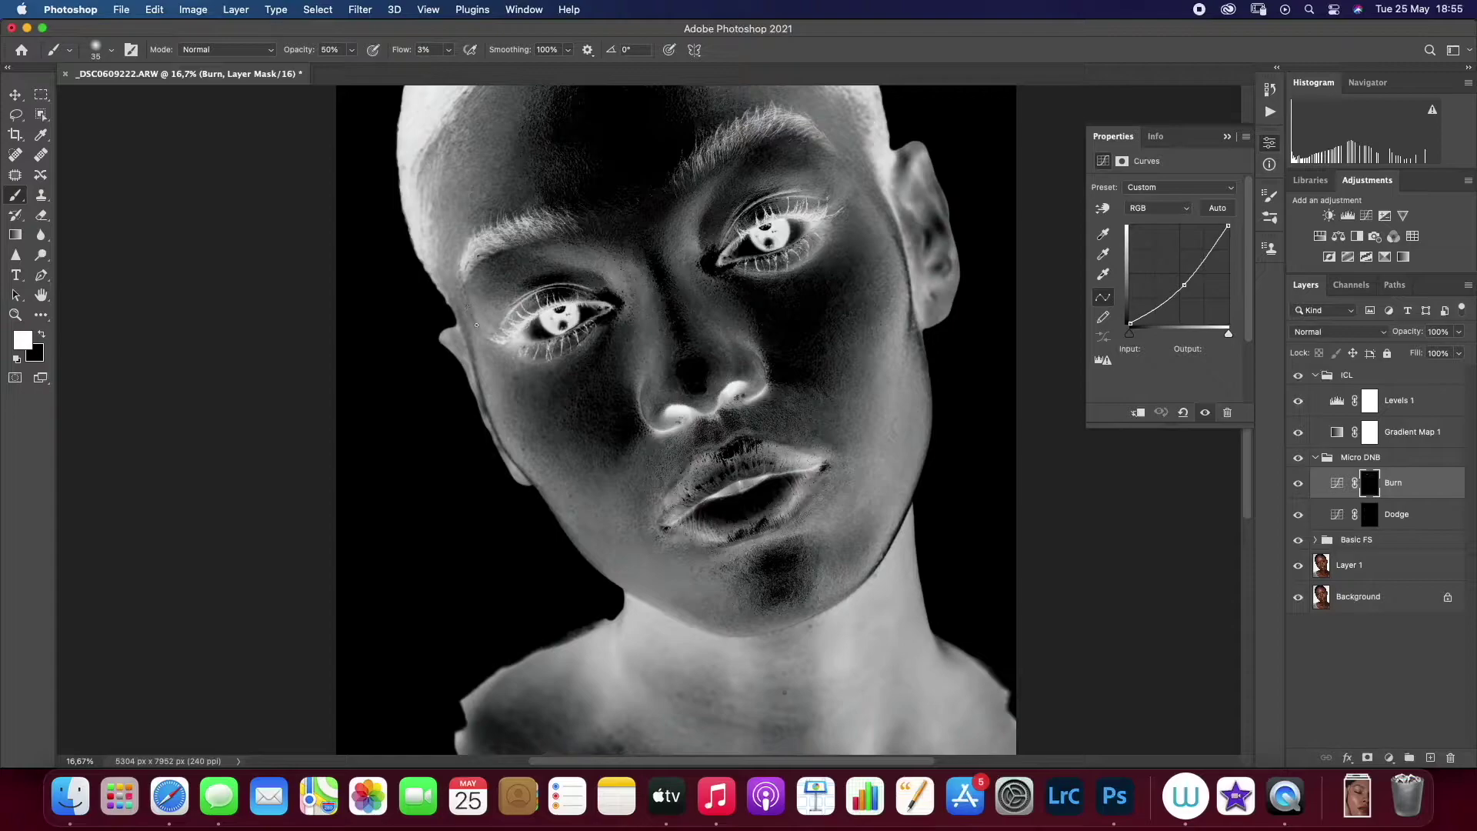
Paint on the Dodge mask between the left eye's outer corner and the hairline with a 70 px brush
key("alt+bracketleft")
key("bracketright")
key("bracketright")
key("bracketright")
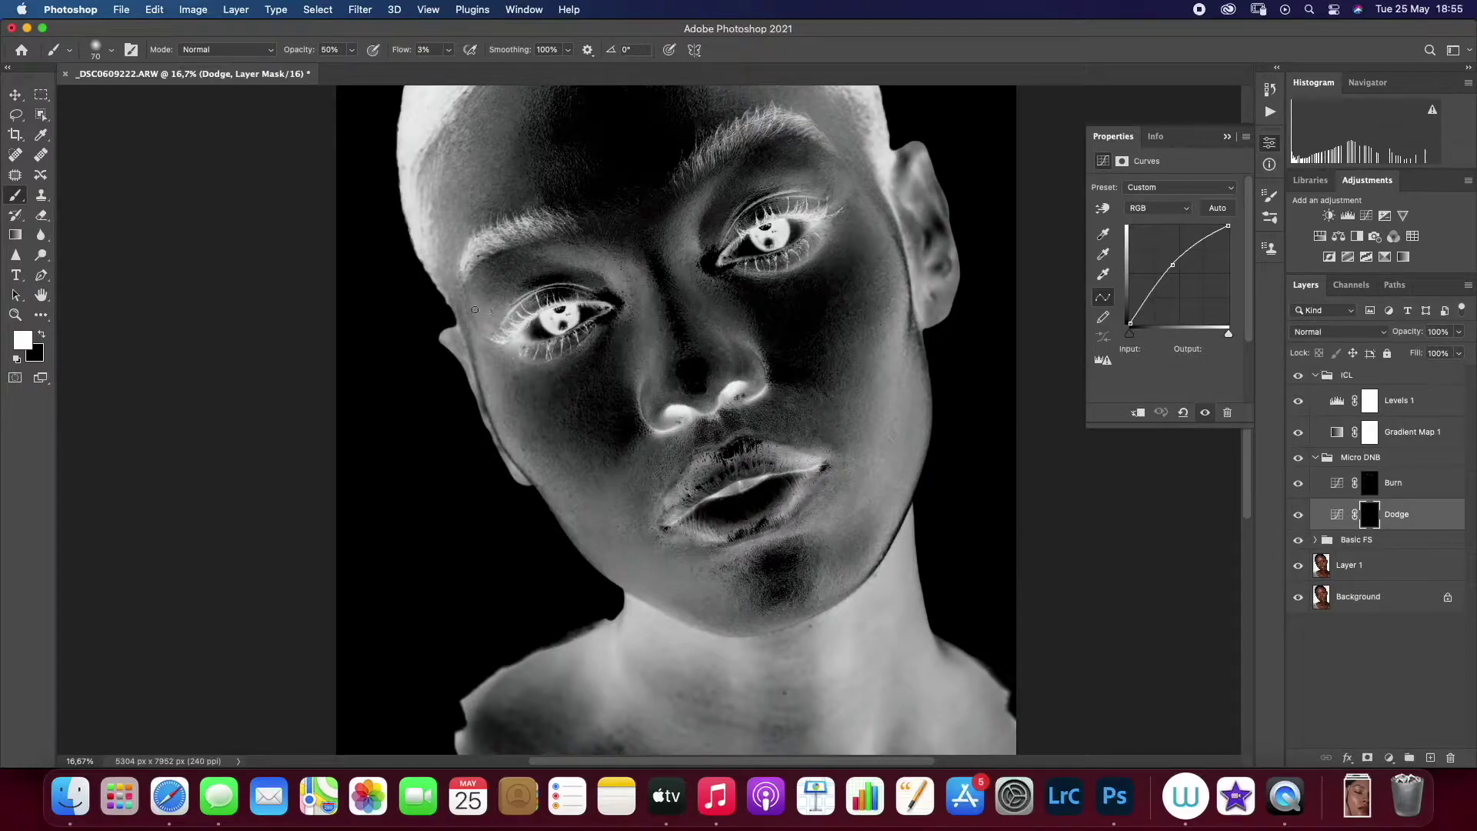
Paint on the Burn mask at the lower left temple beside the eye with a 40 px brush
key("alt+bracketright")
left_click(1427, 517)
left_click(1427, 485)
key("bracketright")
key("bracketright")
key("bracketright")
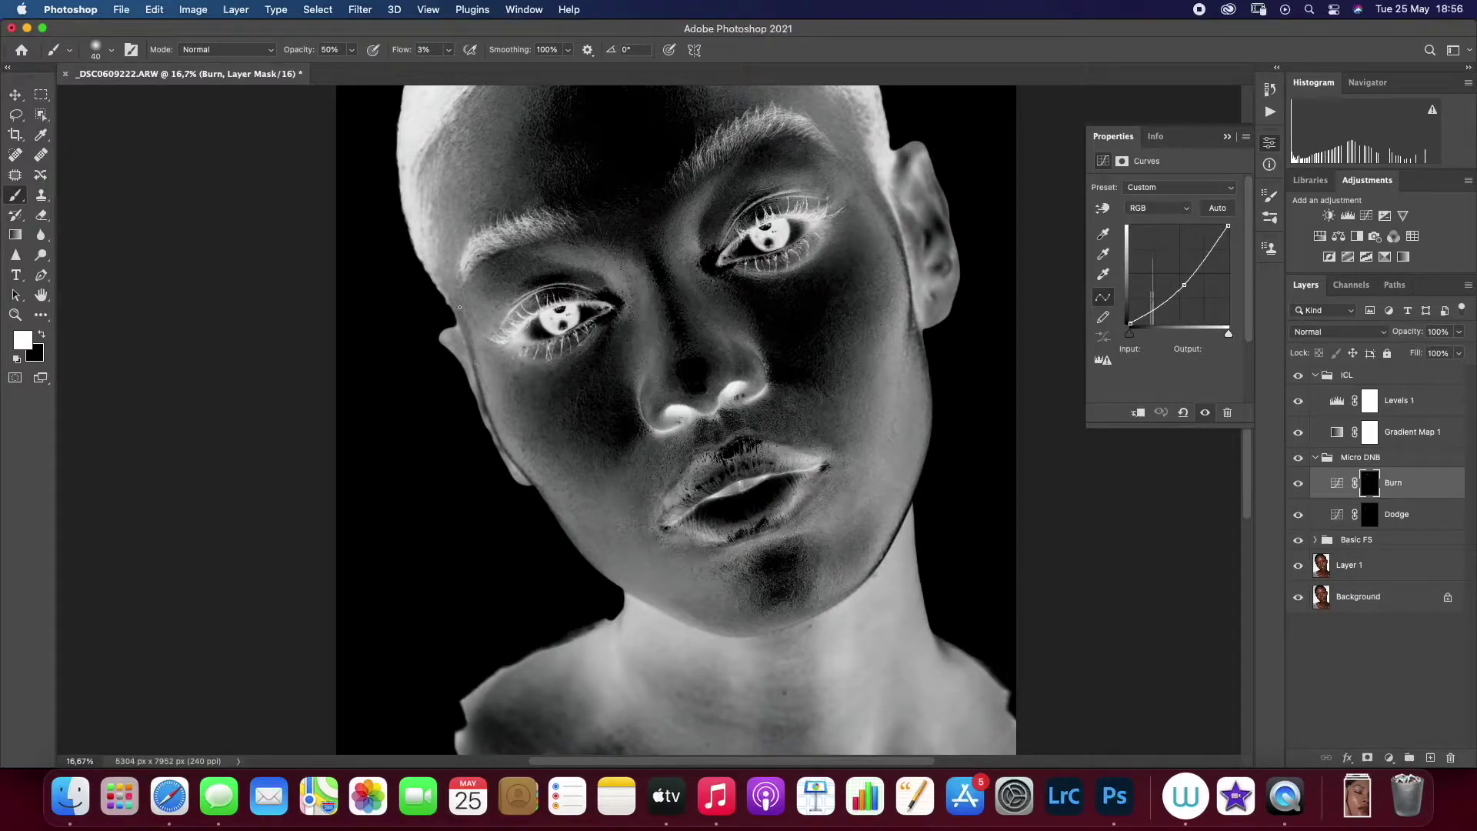
Even the outer left cheek near the ear on the Dodge mask with 70 and 80 px brushes and on the Burn mask with 50 px
key("bracketleft")
key("bracketleft")
key("alt+bracketleft")
key("bracketleft")
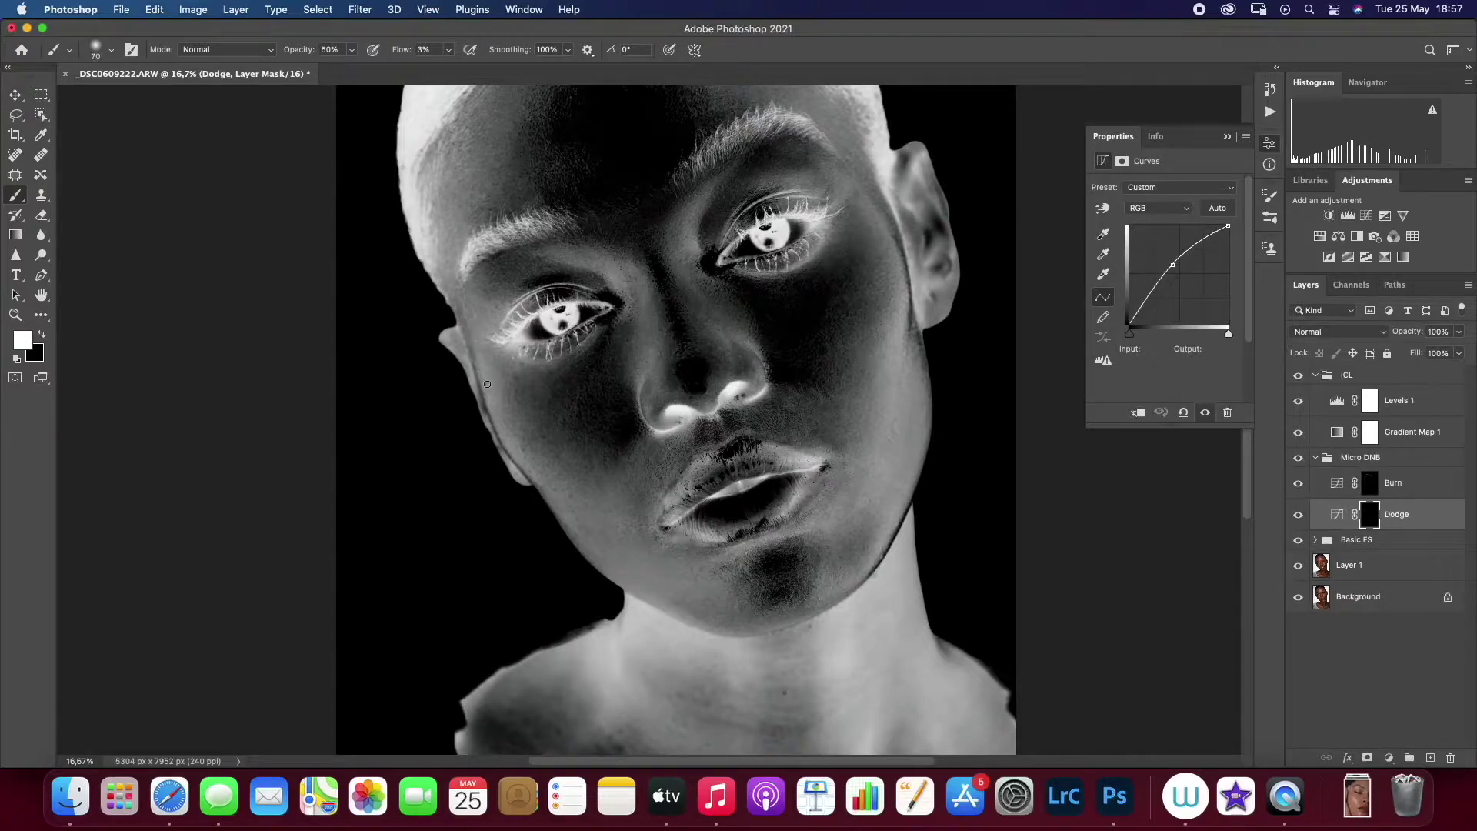
key("alt+bracketright")
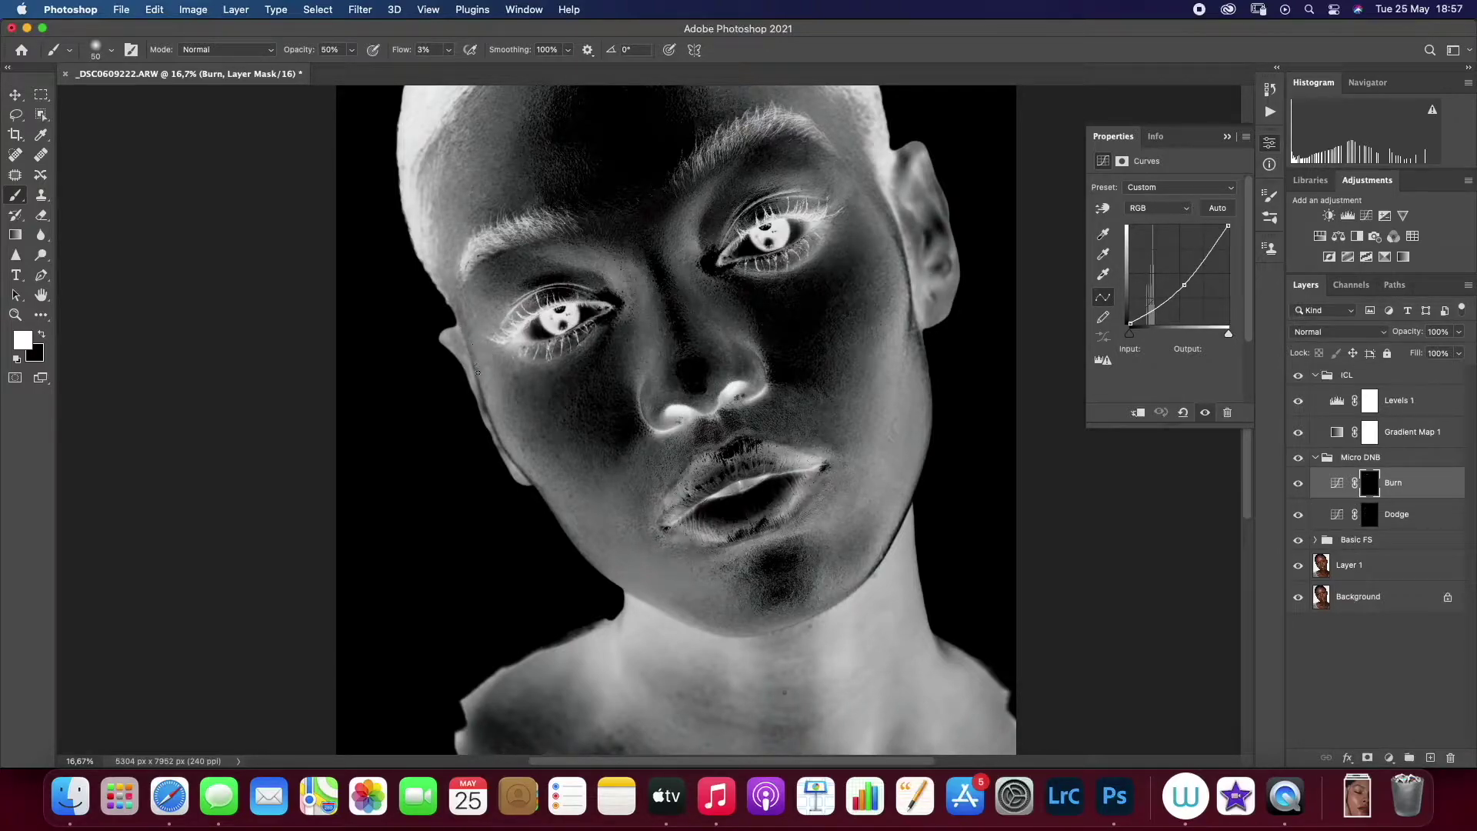
key("alt+bracketleft")
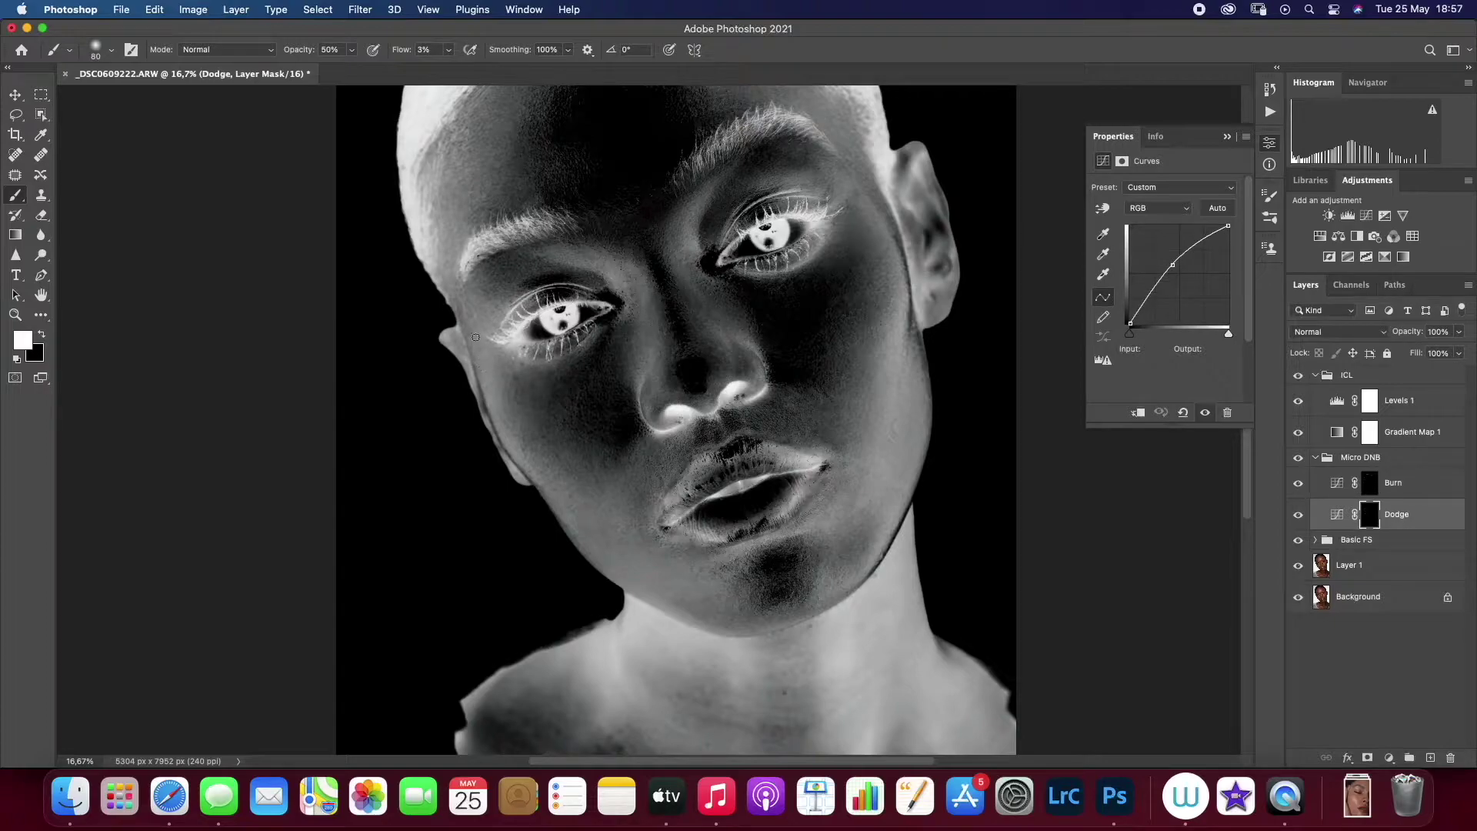
Hide the ICL group to check the whole portrait in colour, and show the group again
left_click(1298, 375)
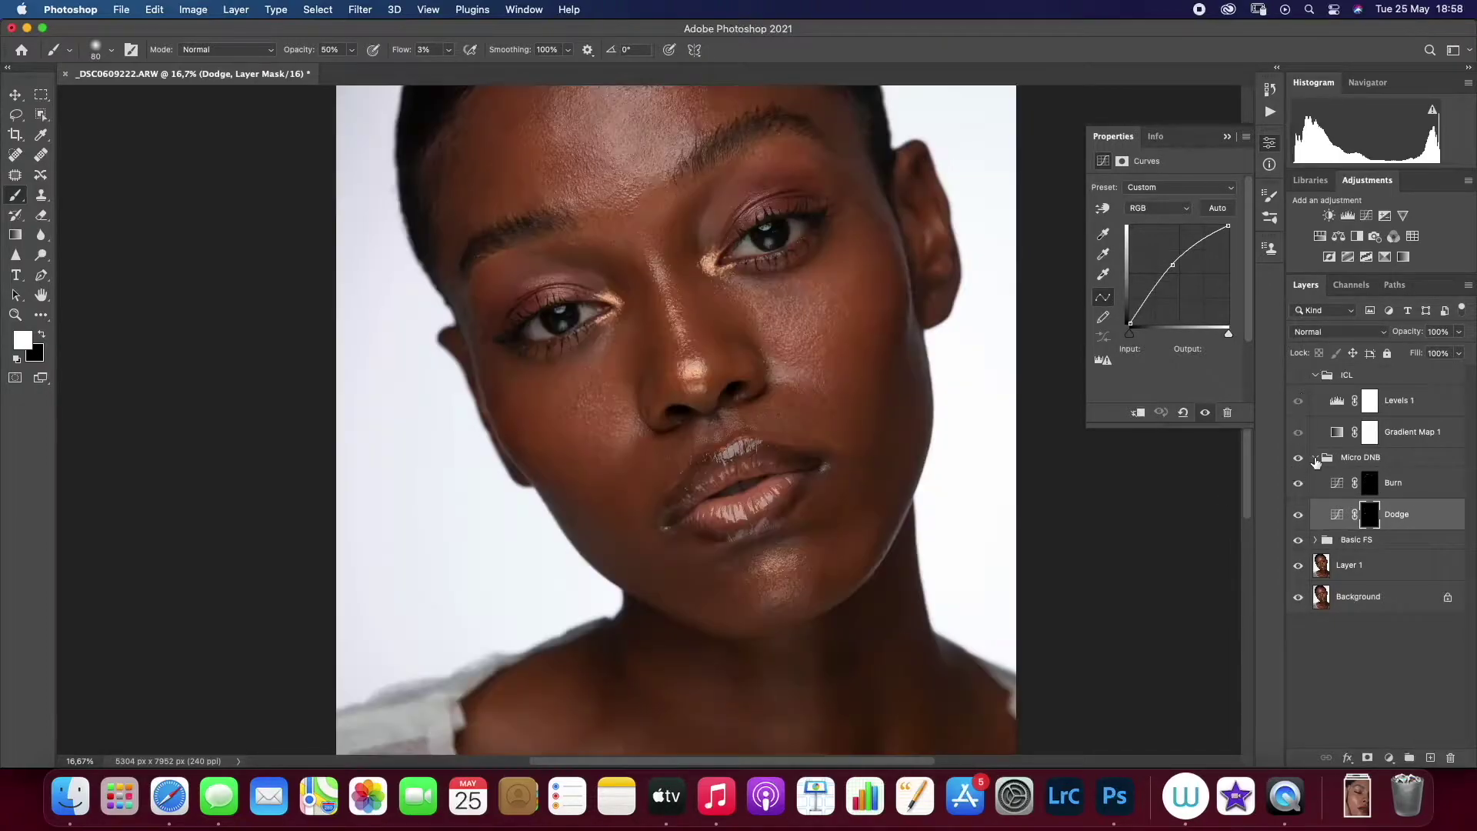
key("z")
key("super+0")
left_click(1325, 457)
left_click(1298, 375)
Paint on the Burn mask over the middle of the left cheek with a 60 px brush
left_click(569, 467)
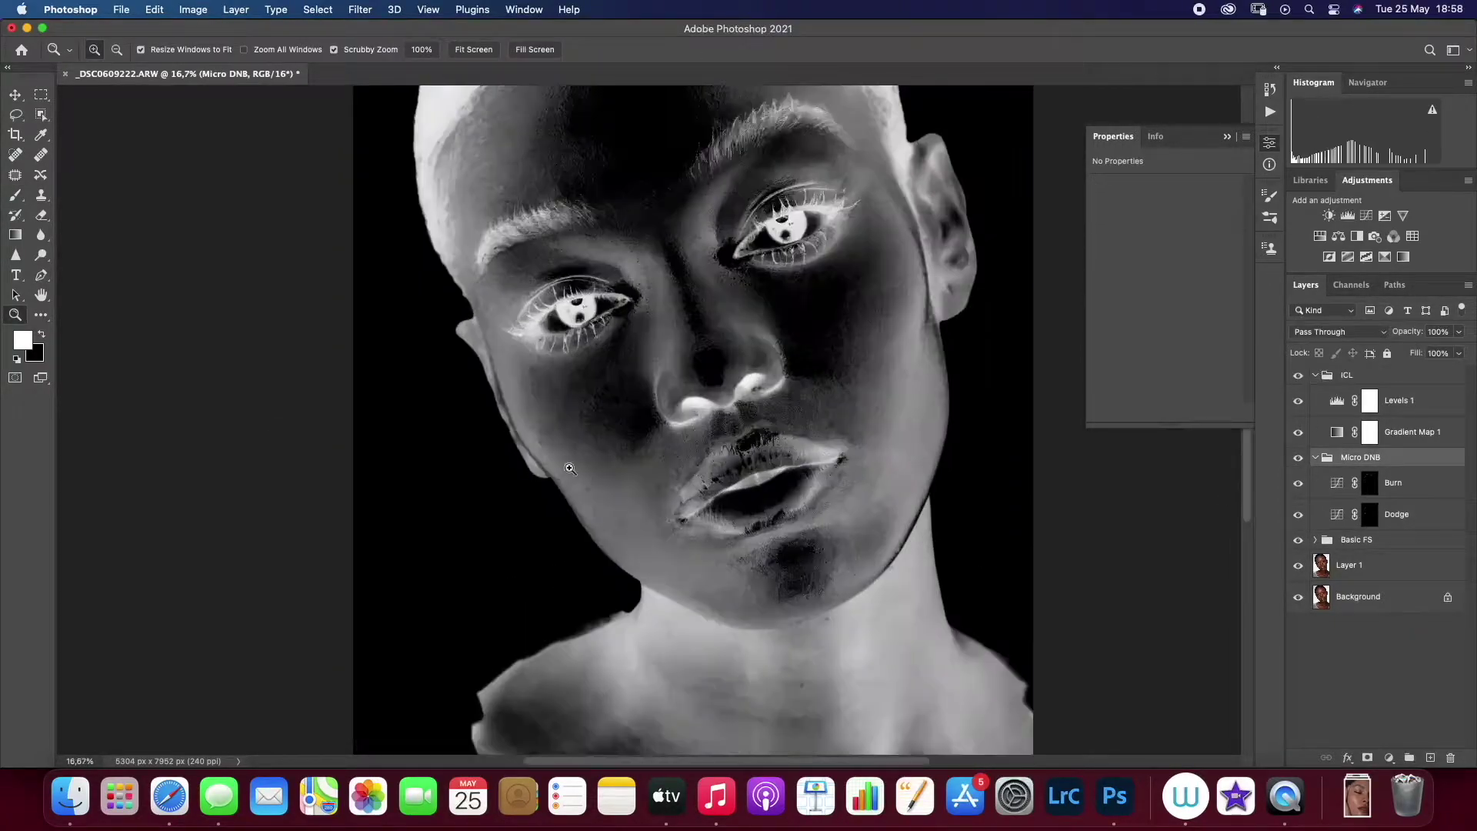
key("b")
key("alt+bracketleft")
key("bracketright")
key("bracketright")
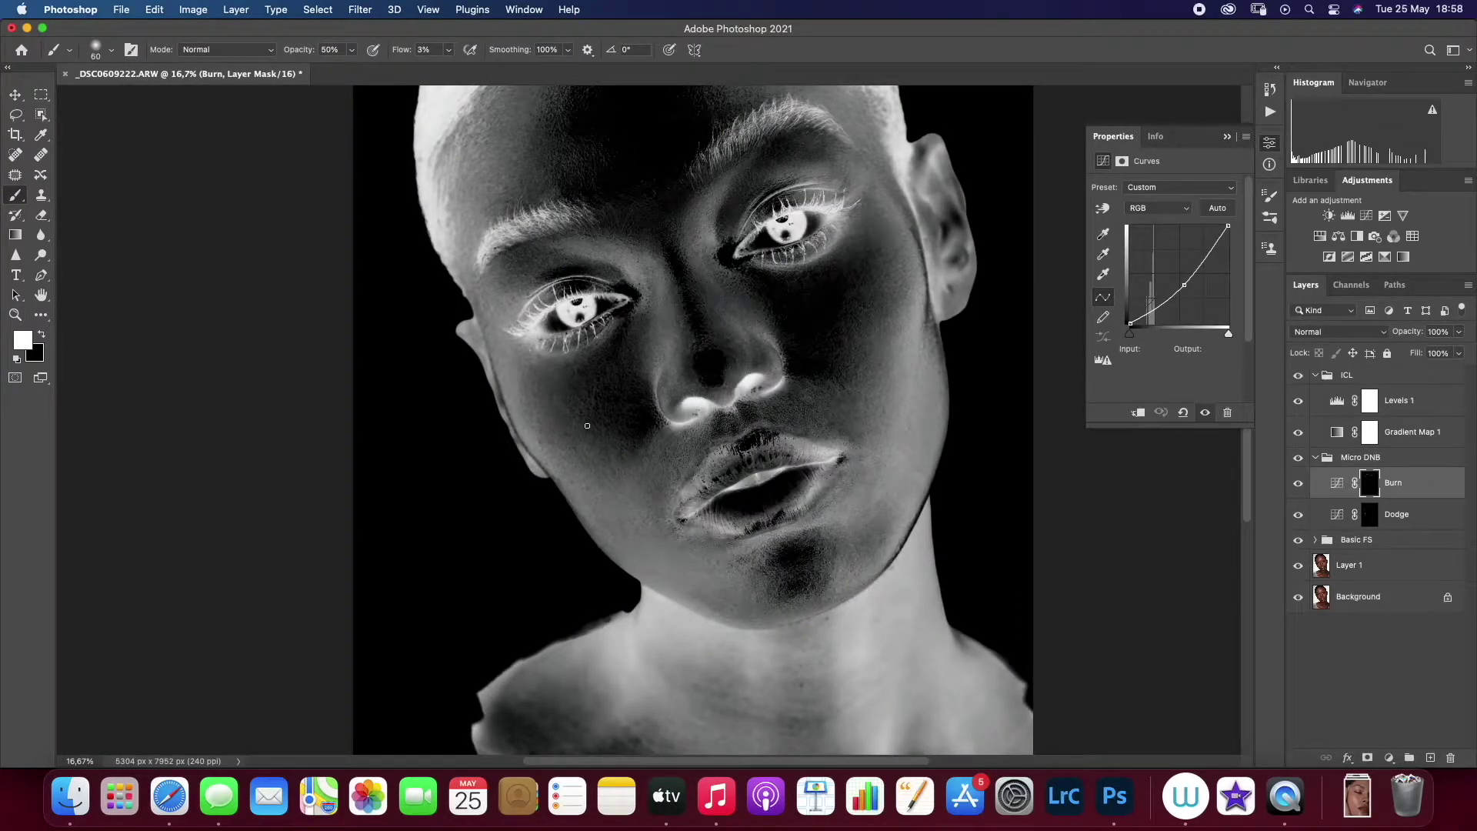
Paint on the Dodge mask along the outer left cheek below the eye with a 100 px brush
key("bracketright")
key("bracketright")
key("bracketright")
key("bracketright")
key("alt+bracketleft")
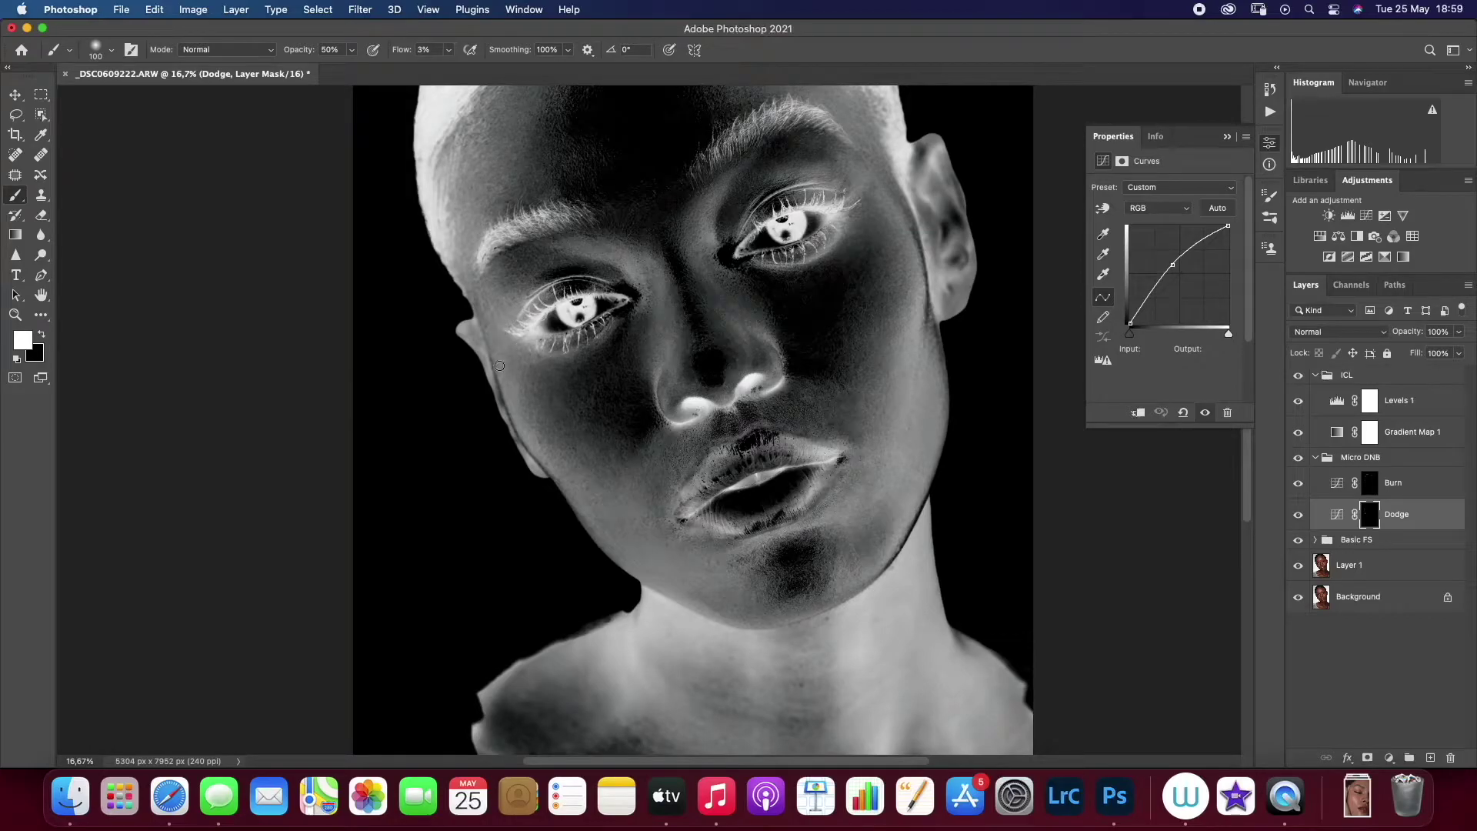
Paint on the Burn mask over the lower outer left cheek with a 70 px brush
key("bracketleft")
key("bracketleft")
key("bracketleft")
key("alt+bracketright")
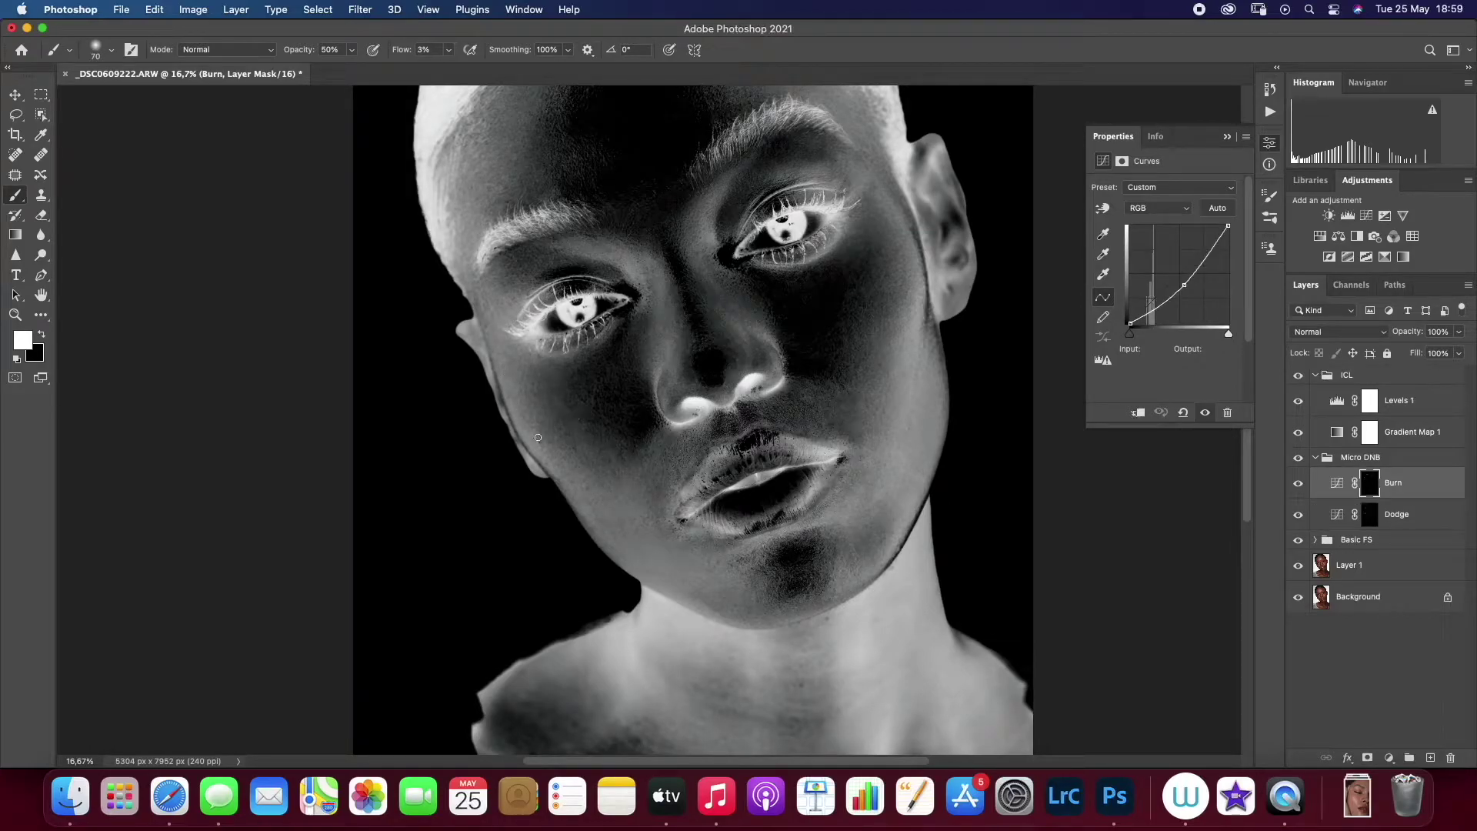
Refine the lower left cheek on the Dodge mask with a 45 px brush and the mid-cheek on the Burn mask with 40 px
key("bracketright")
key("bracketright")
key("bracketleft")
key("bracketleft")
key("bracketleft")
key("alt+bracketleft")
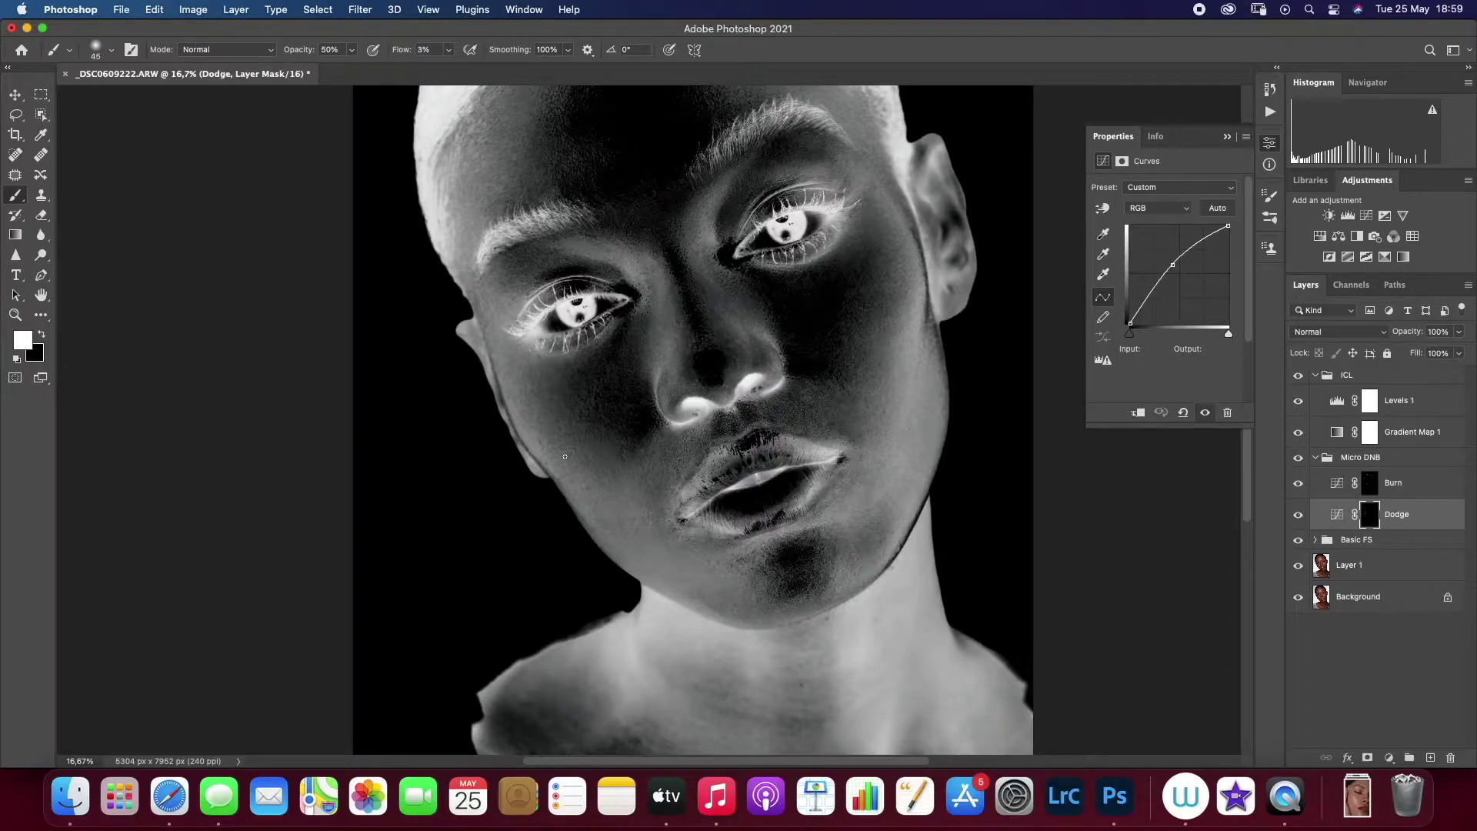
key("bracketleft")
key("alt+bracketright")
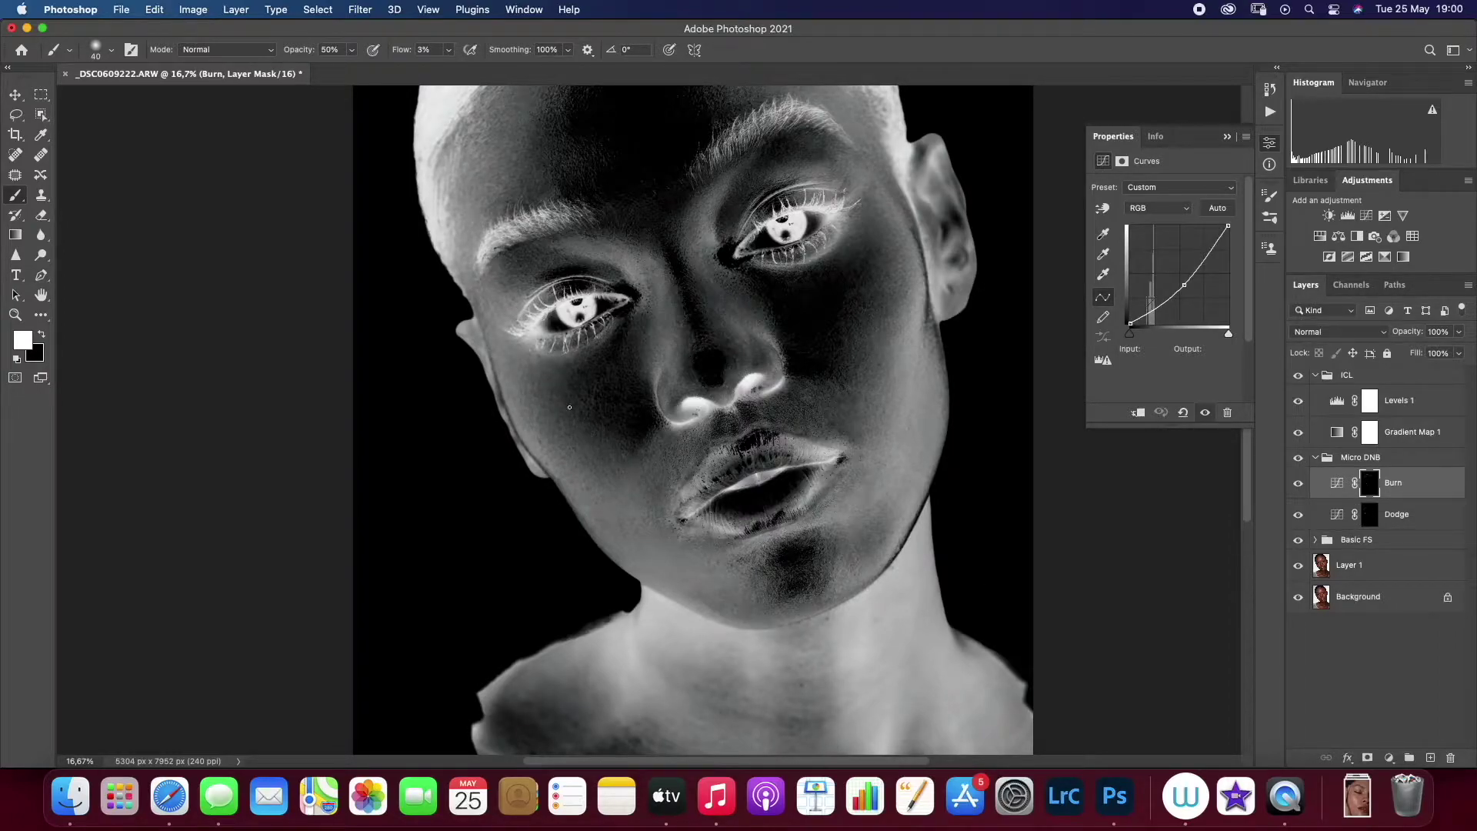
Paint on the Dodge mask over the left jaw beside the mouth with a 45 px brush and on the Burn mask under the chin with 40 px
key("bracketleft")
key("bracketleft")
key("alt+bracketleft")
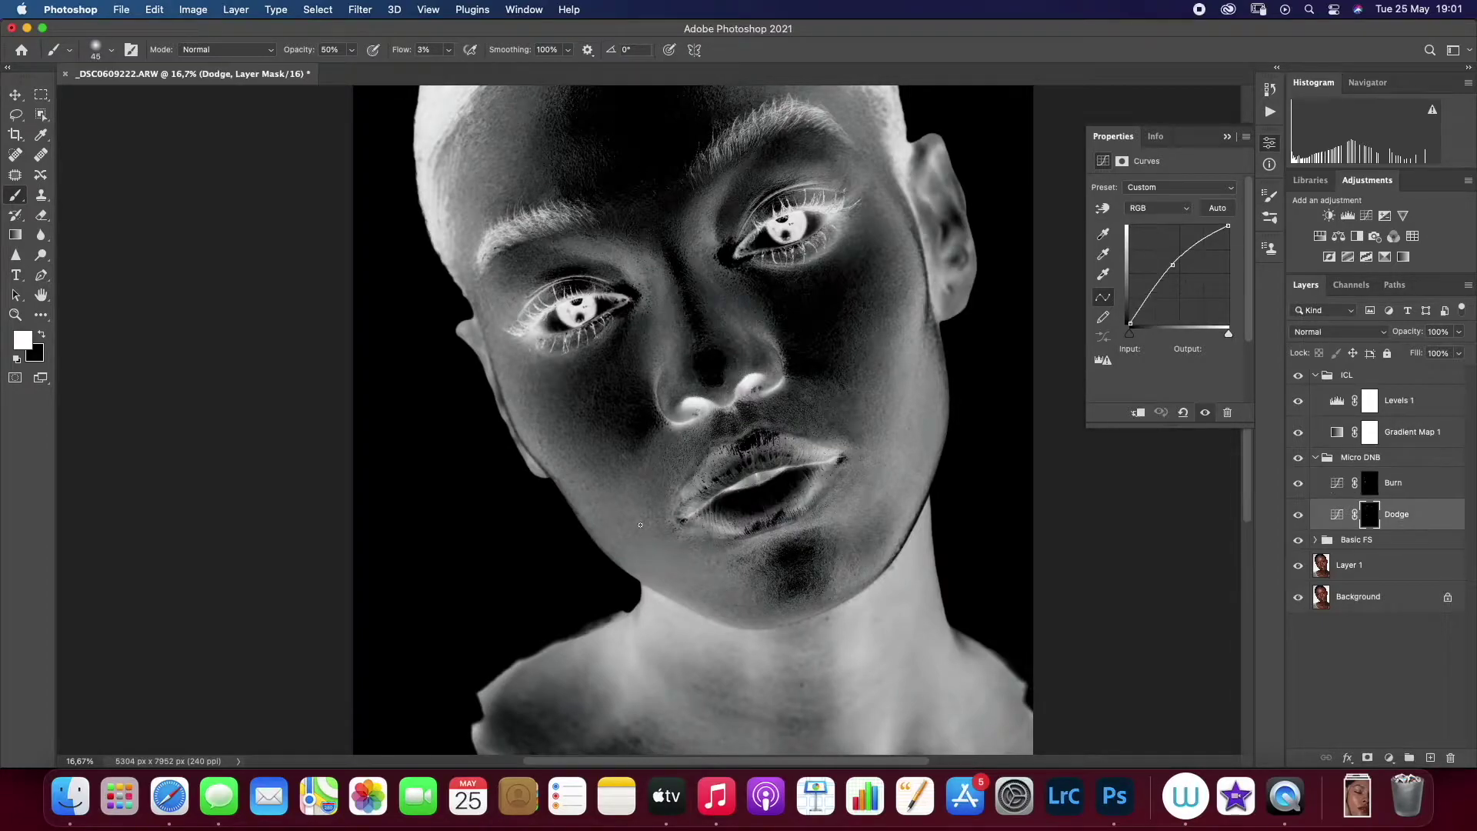
key("bracketleft")
key("alt+bracketright")
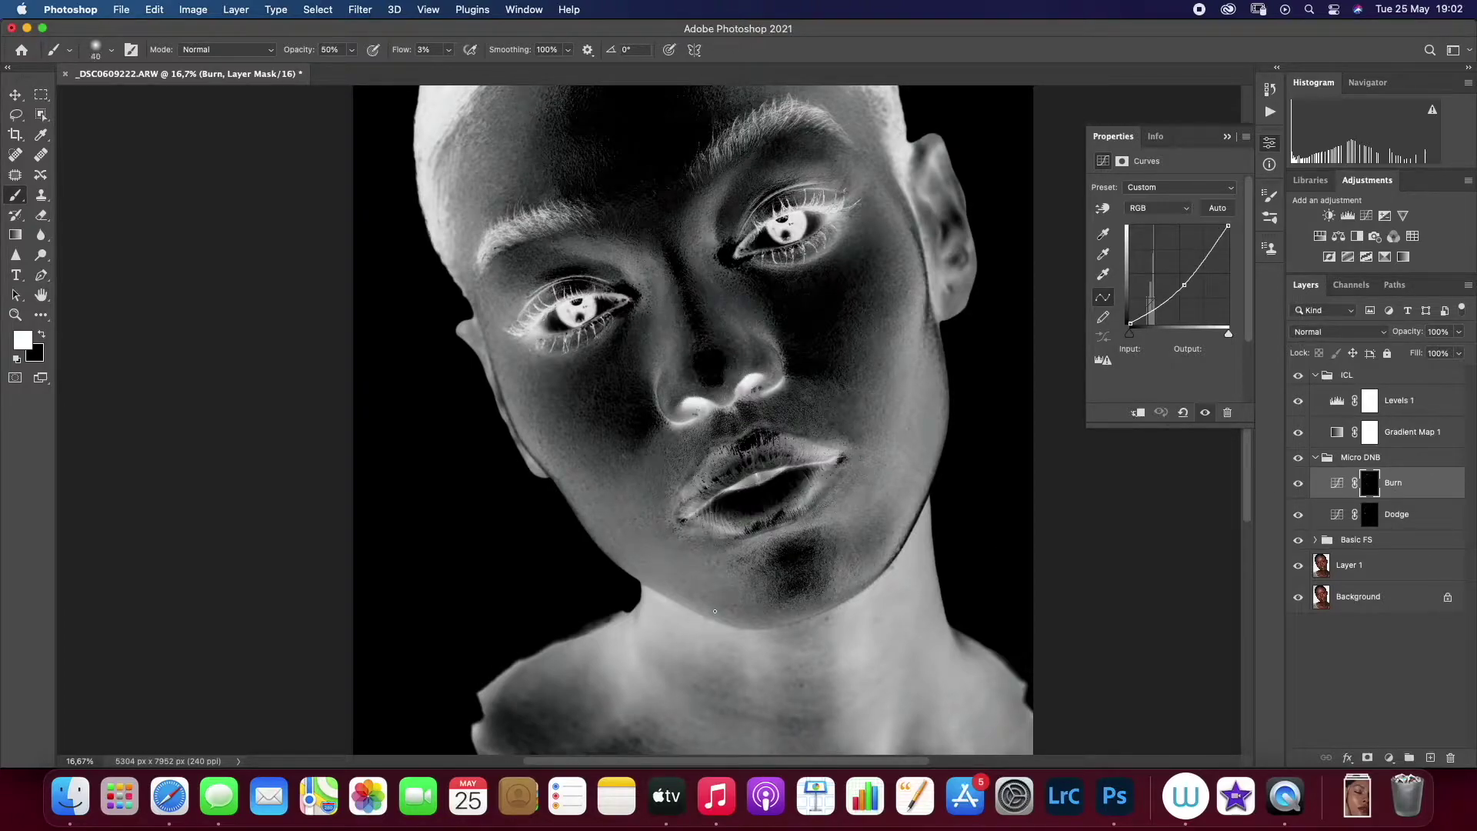
Paint on the Dodge mask below the left corner of the mouth with a slightly larger brush
key("bracketright")
key("bracketright")
key("alt+bracketleft")
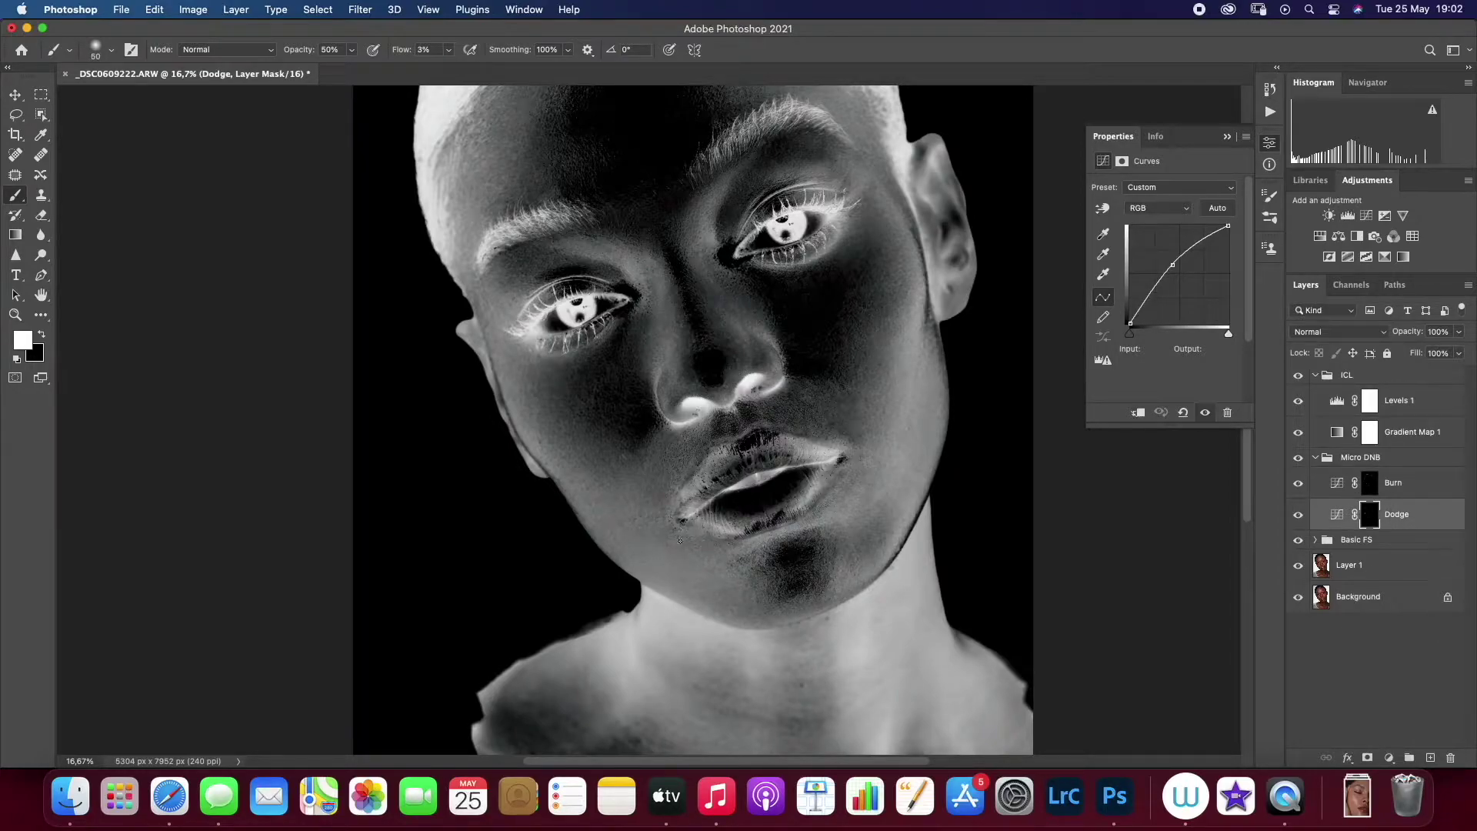
Paint on the Burn mask over the small patches below the left side of the lower lip with a 30 px brush
key("z")
double_click(869, 663)
left_click(1369, 482)
key("b")
key("bracketleft")
key("bracketleft")
key("bracketleft")
key("bracketleft")
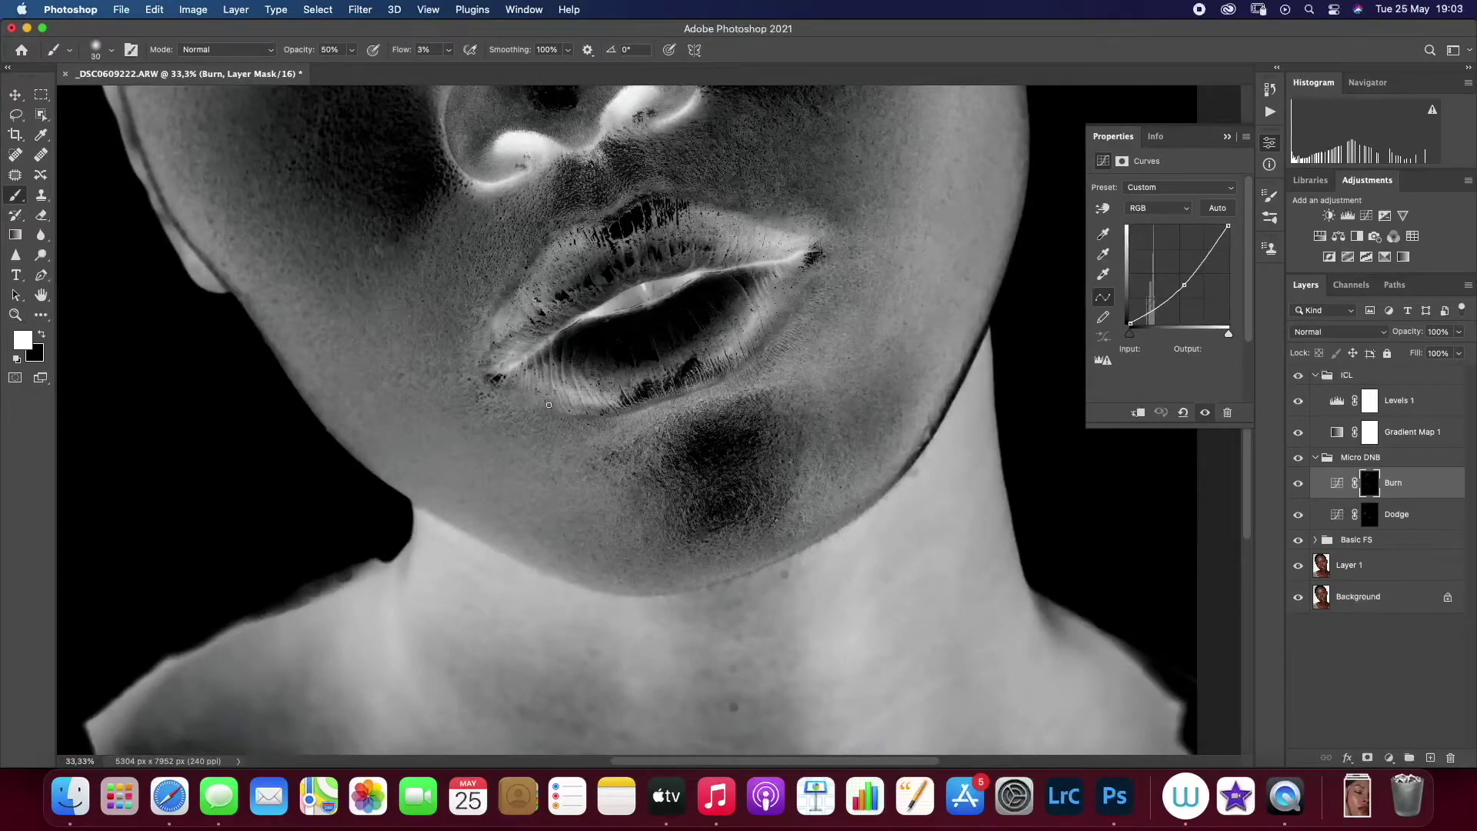
Paint on the Dodge mask over the dark spots around the left side of the mouth with a small brush
key("bracketright")
key("bracketleft")
key("alt+bracketleft")
key("bracketright")
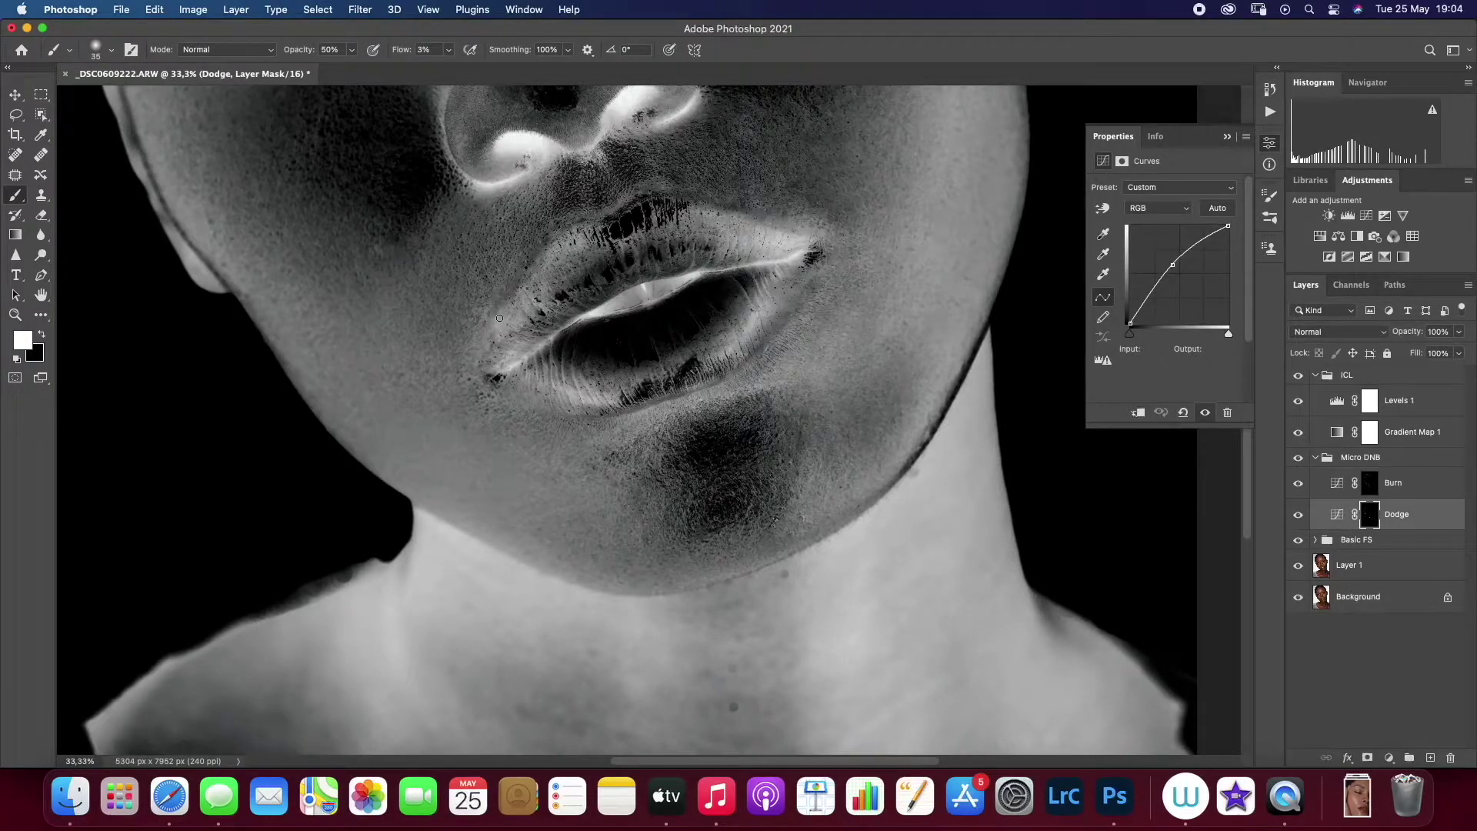
Paint on the Burn mask over the left side of the chin with a 30 px brush
key("bracketright")
key("alt+bracketright")
key("bracketleft")
key("bracketleft")
key("bracketleft")
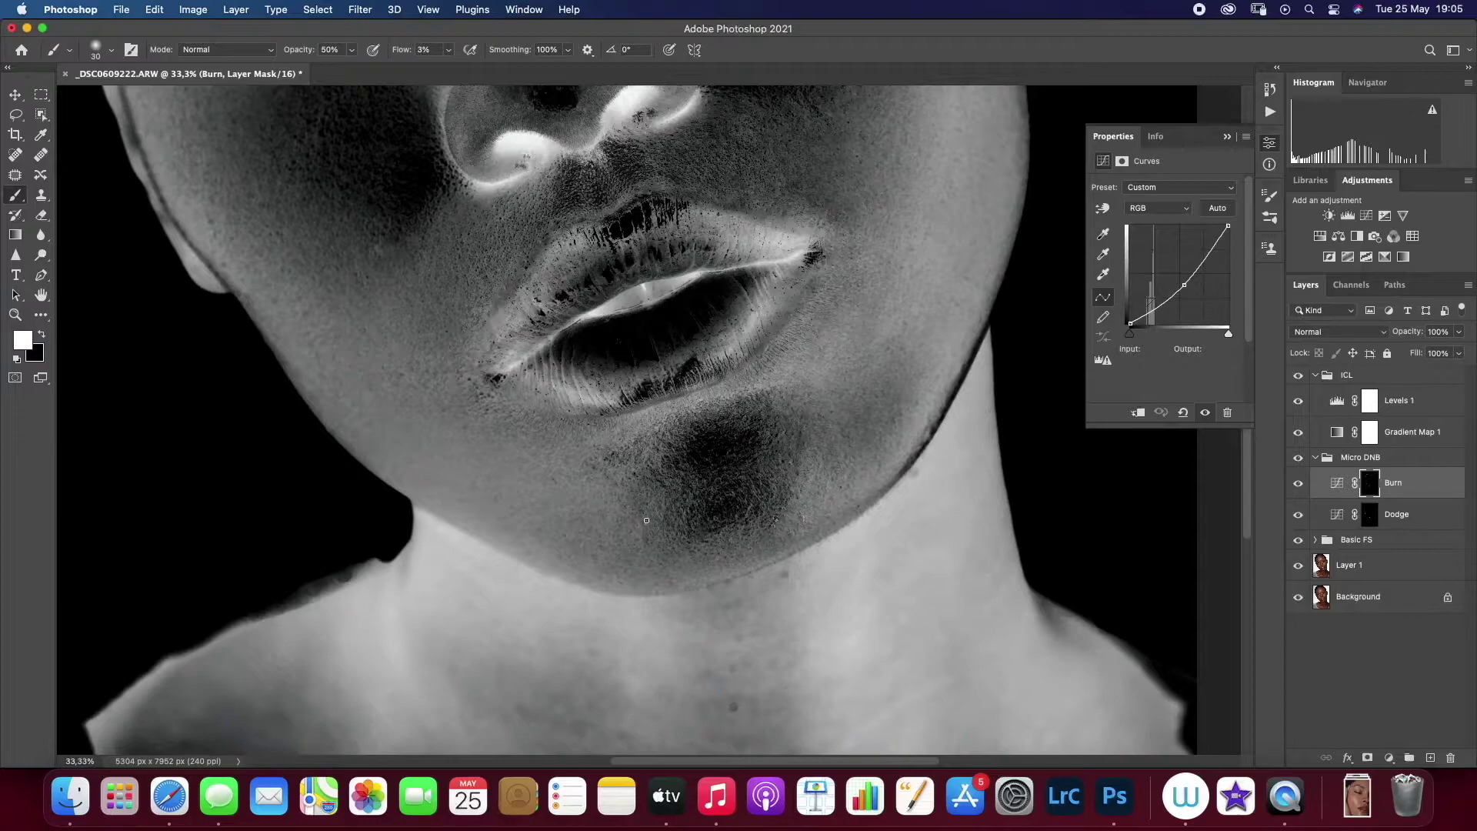
Toggle the Micro DNB group's visibility to compare the whole portrait before and after the dodge and burn
key("z")
key("super+0")
left_click(1299, 458)
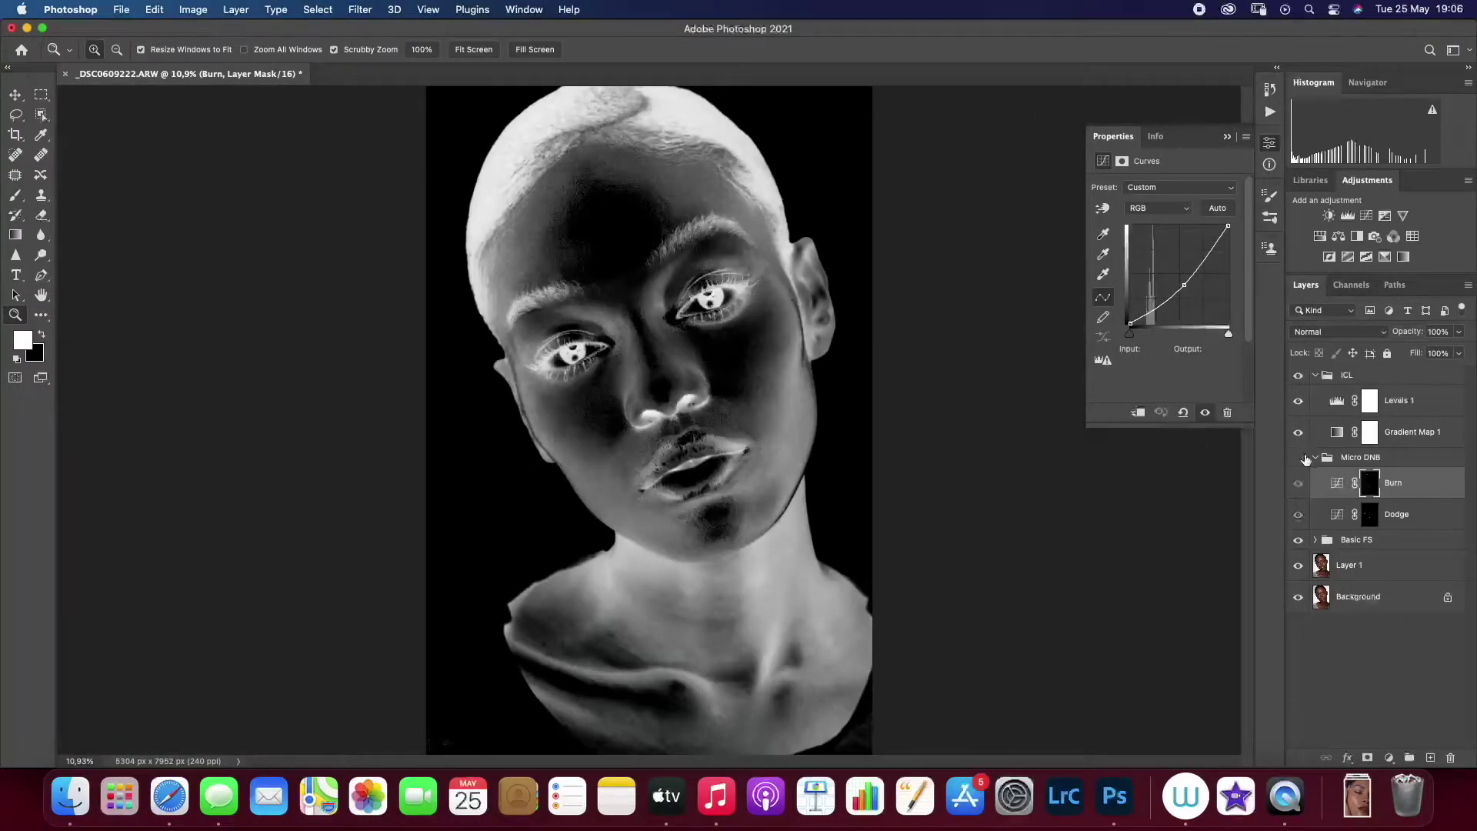
left_click(1298, 457)
Paint on the Dodge mask over the left side of the chin below the mouth with an 80 px brush
double_click(671, 525)
key("alt+bracketleft")
key("b")
key("bracketright")
key("bracketright")
key("bracketright")
key("bracketright")
key("bracketright")
key("bracketright")
key("bracketright")
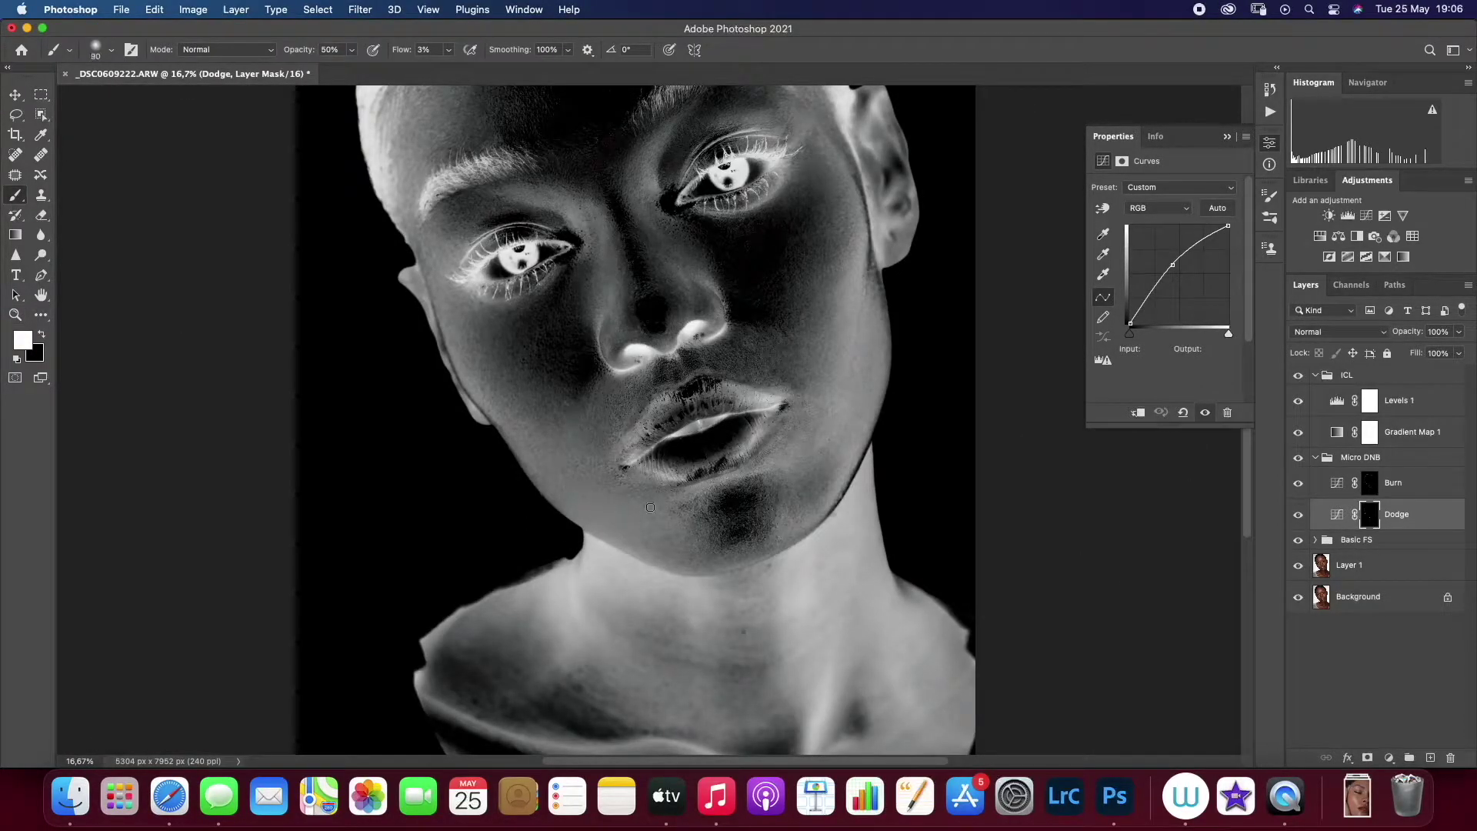
Even the left side of the chin on the Burn mask with a 70 px brush and the Dodge mask at 80 px
key("alt+bracketright")
key("bracketleft")
key("bracketleft")
key("bracketleft")
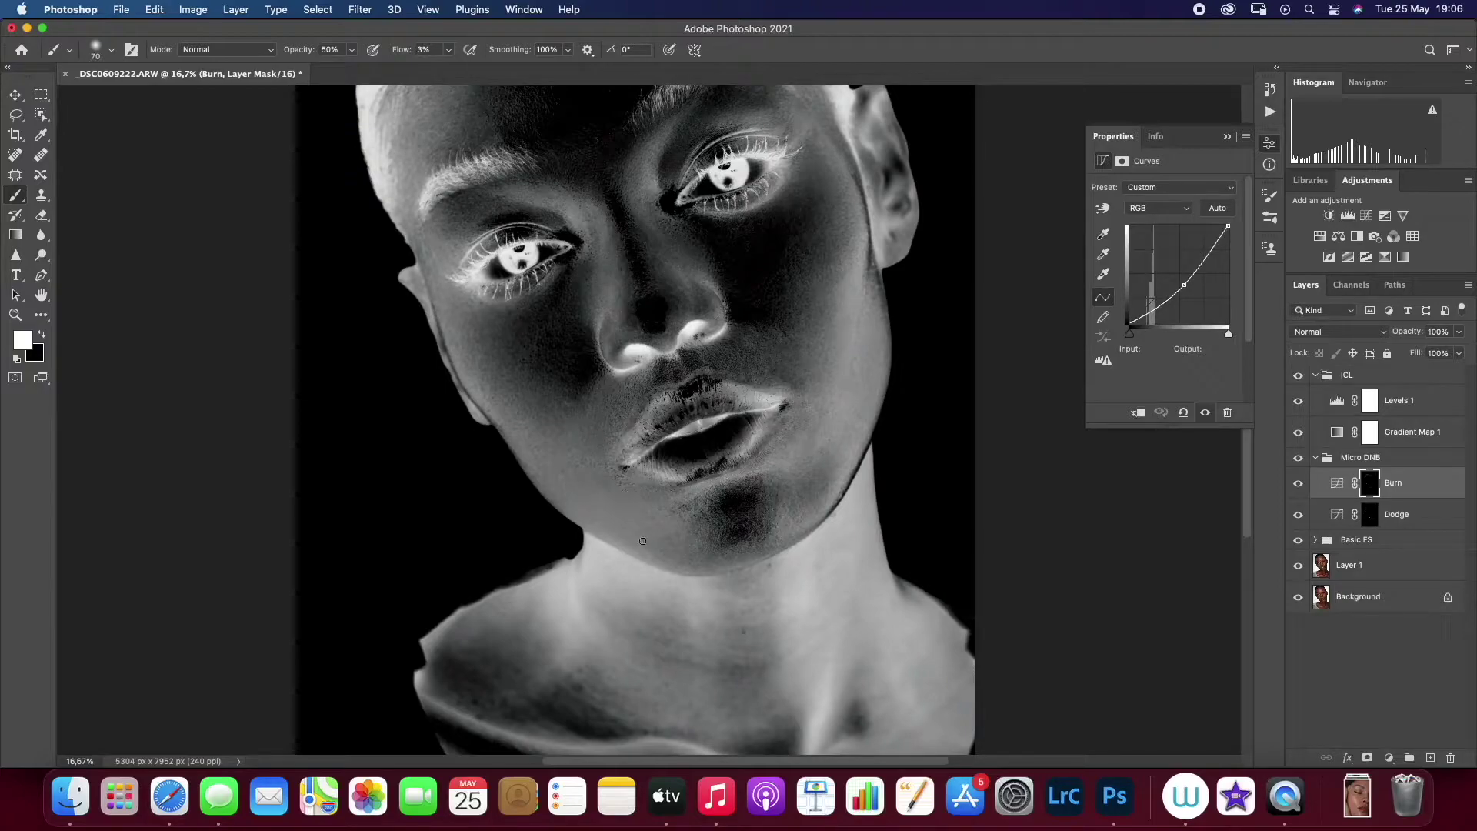
key("alt+bracketleft")
key("bracketright")
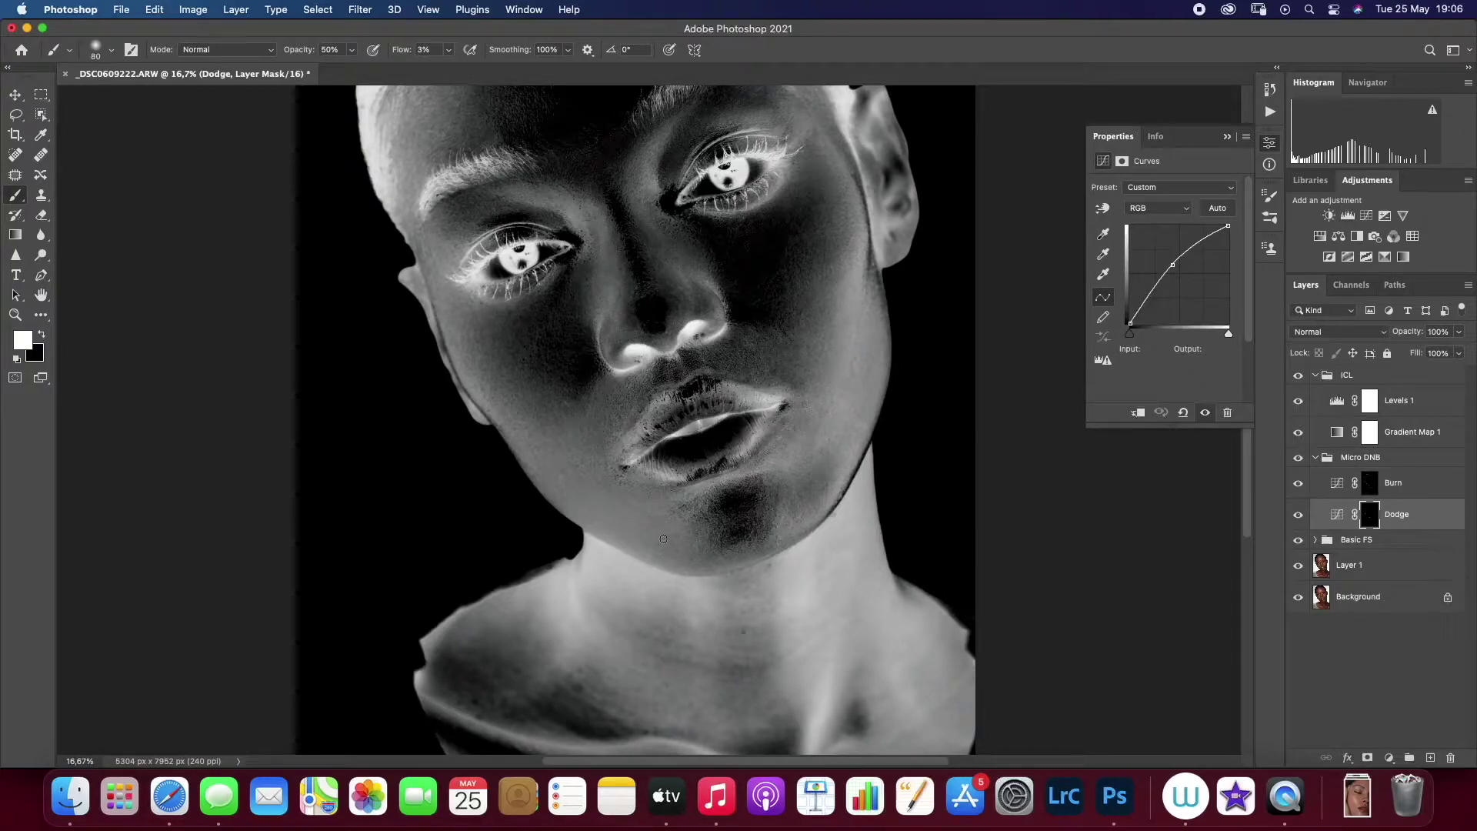
Paint on the Burn mask over the lower chin at 50 px and on the Dodge mask along the left jaw edge at 70 px
key("alt+bracketright")
key("bracketleft")
key("bracketleft")
key("bracketleft")
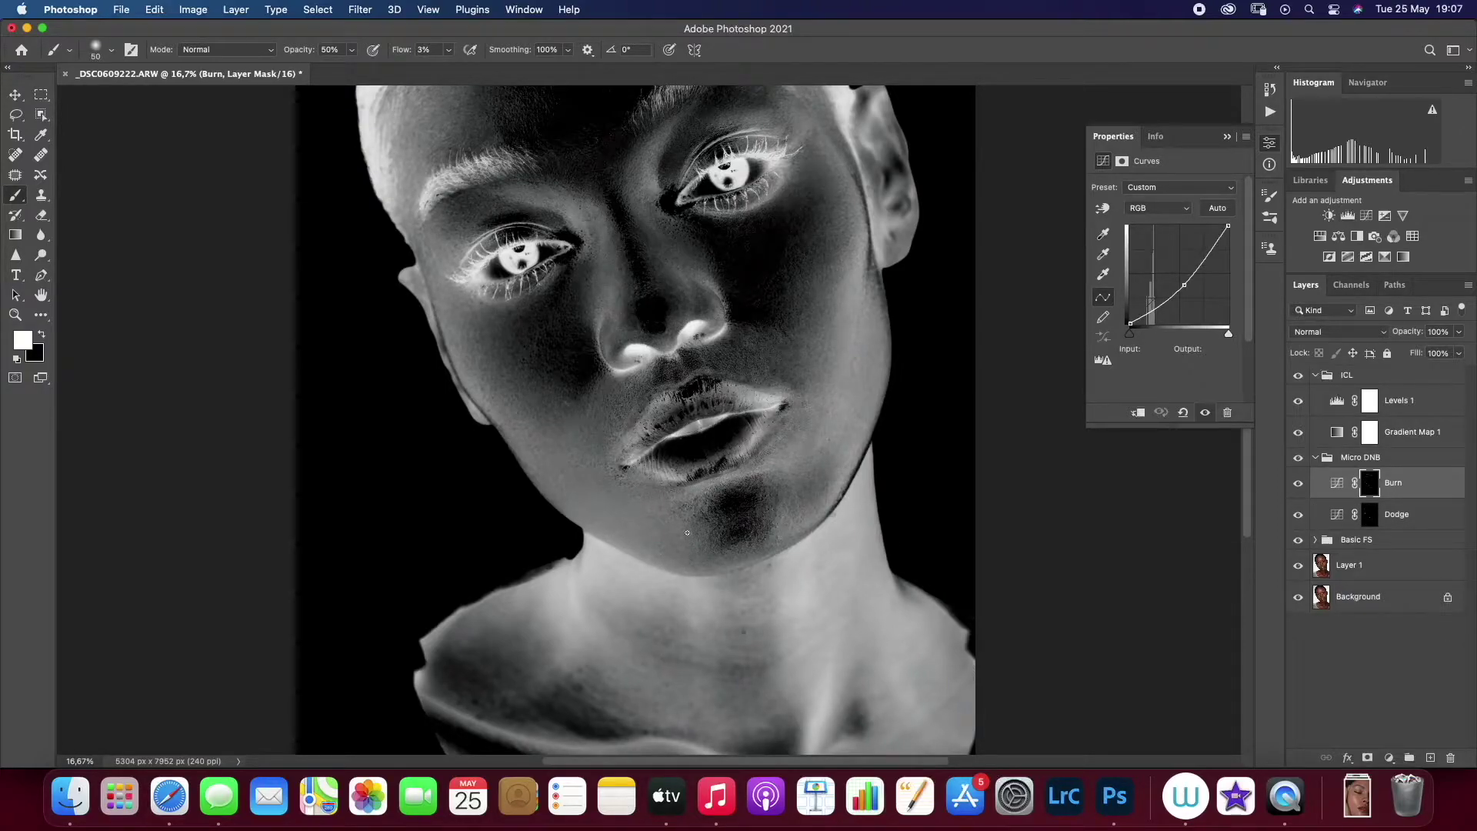
key("alt+bracketleft")
key("bracketright")
key("bracketright")
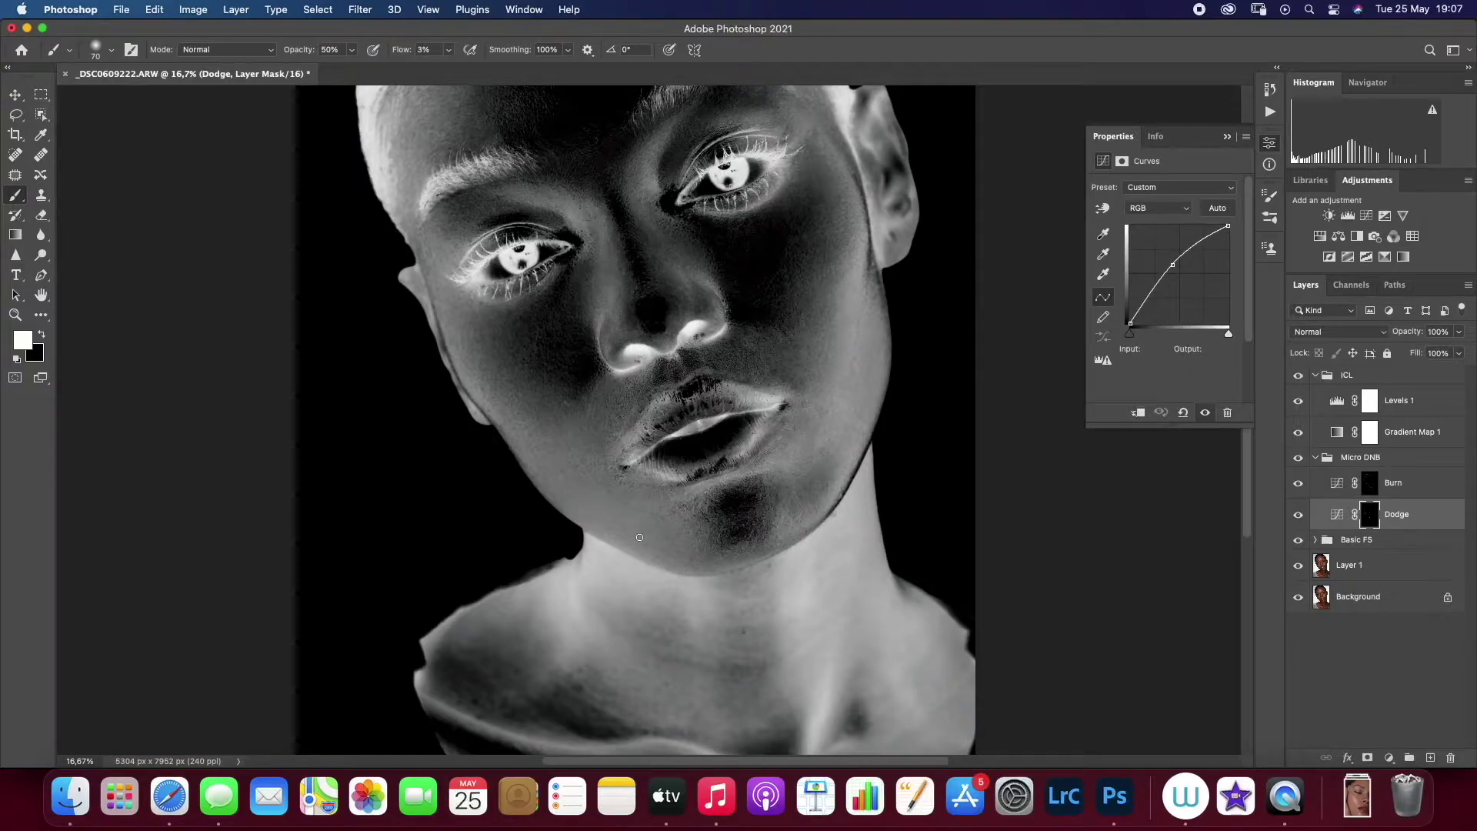
Paint on the Burn mask over the lower left edge of the chin with a 50 px brush
key("alt+bracketright")
key("bracketleft")
key("bracketleft")
key("bracketleft")
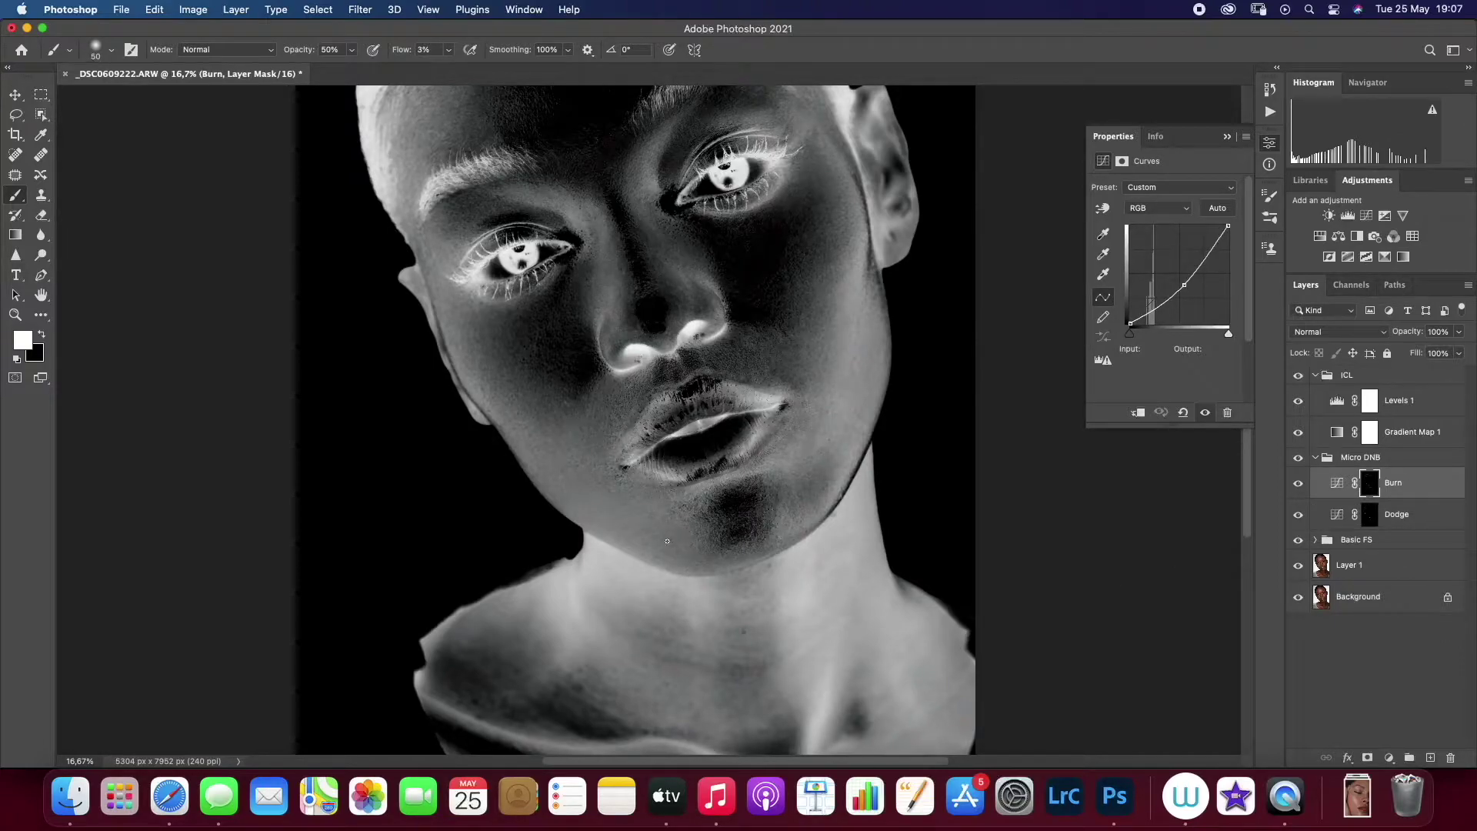
key("bracketleft")
key("bracketleft")
key("bracketright")
key("bracketright")
key("bracketright")
Paint on the Dodge mask over the right side of the chin below the mouth corner with an 80 px brush
key("alt+bracketleft")
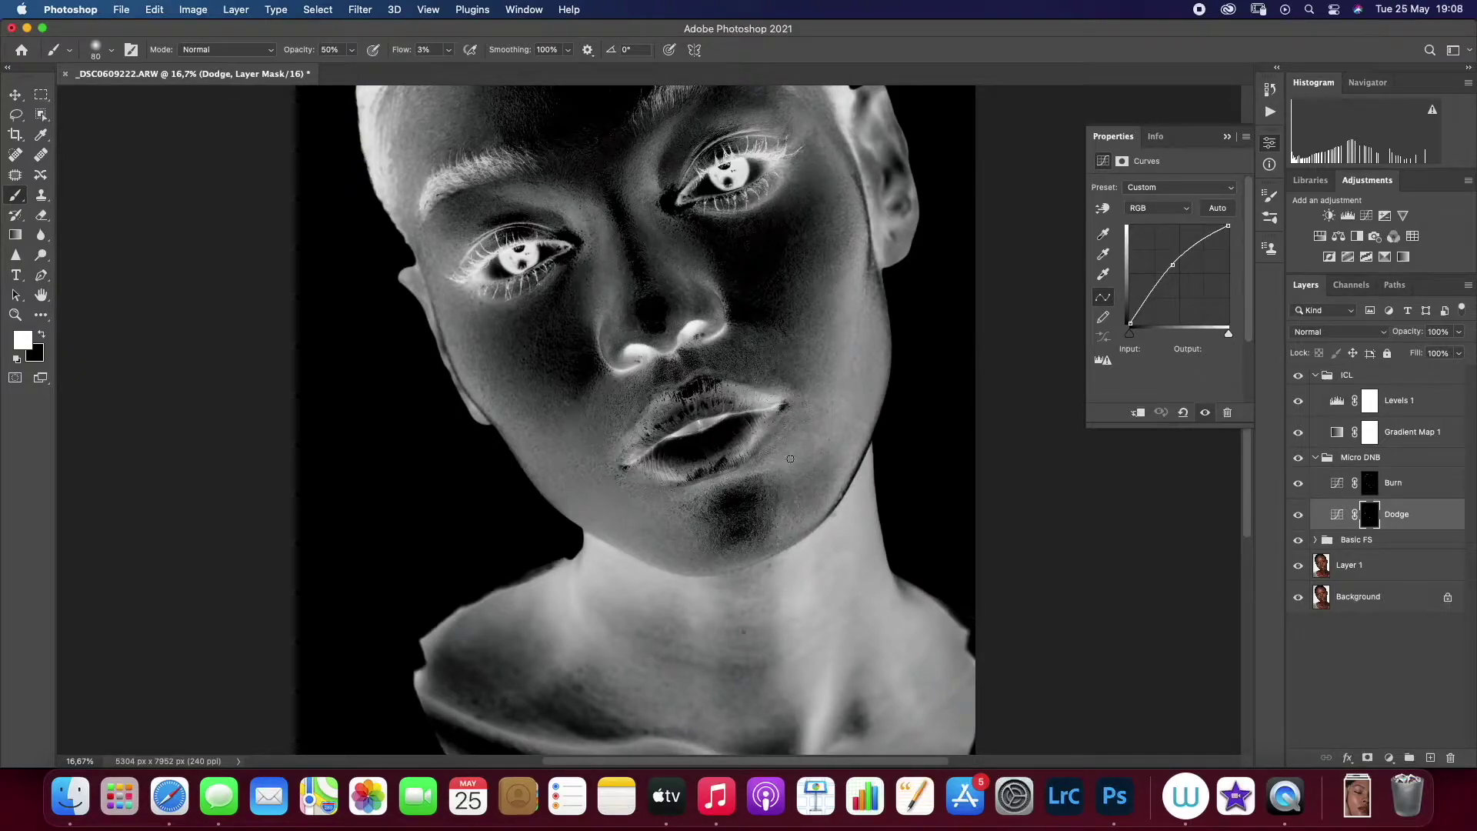
key("bracketleft")
key("bracketleft")
key("bracketleft")
Paint on the Burn mask over the right side of the chin with a 70 px brush
key("z")
left_click(800, 458)
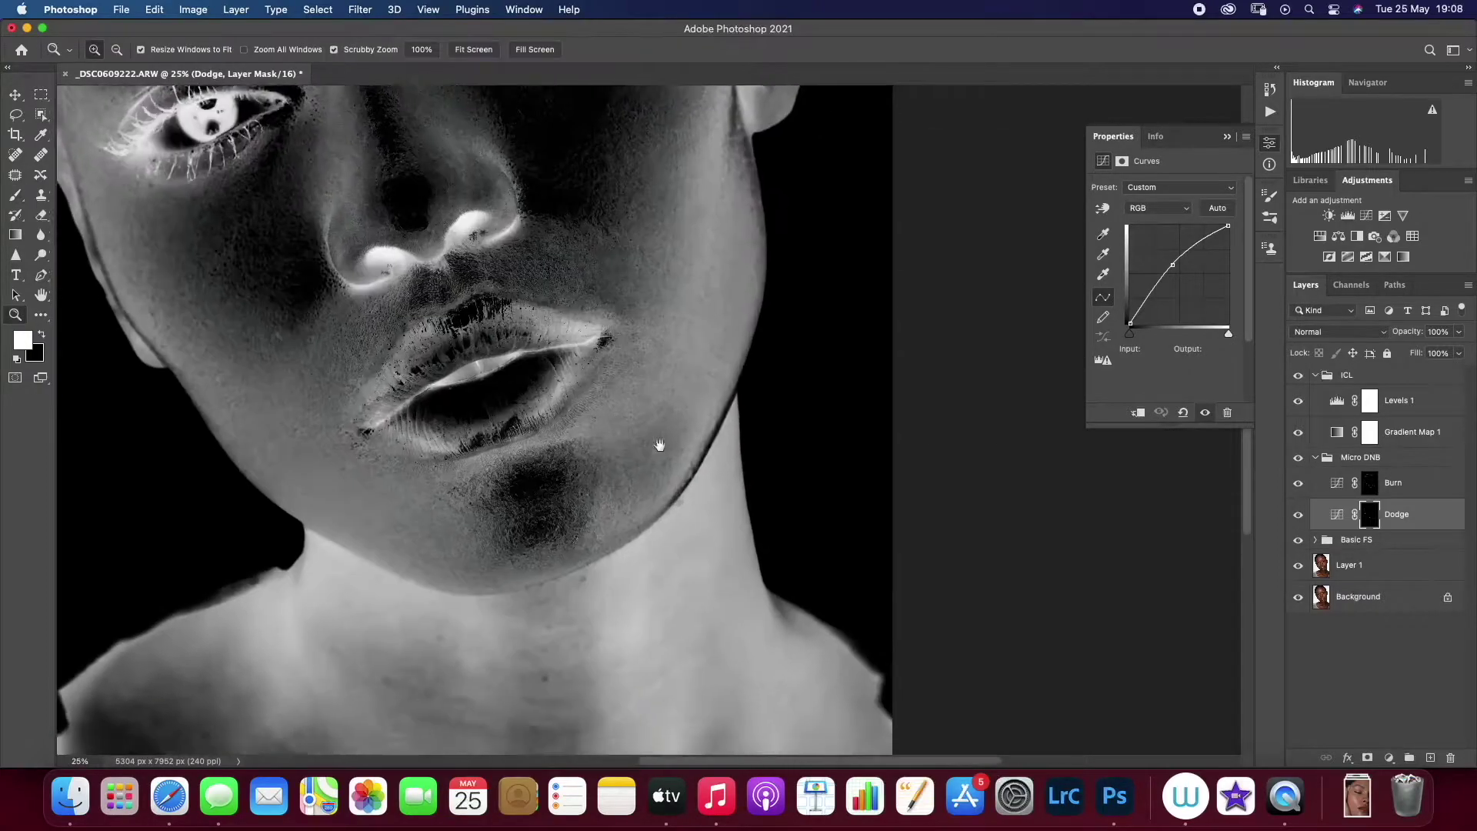
key("alt+bracketright")
left_click(659, 428, "alt")
left_click(719, 453)
key("b")
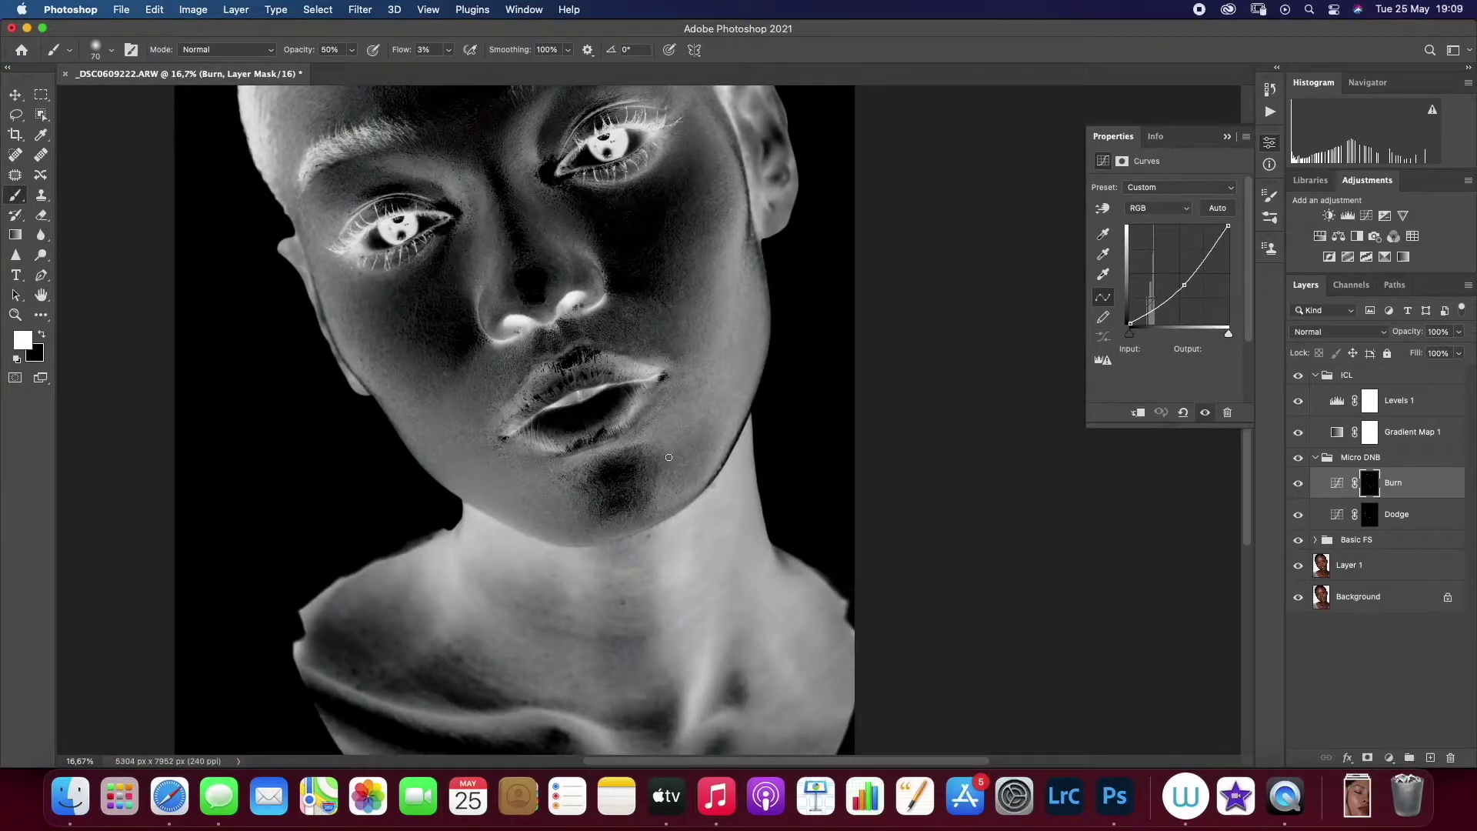
Even the skin below the right mouth corner on the Dodge mask with a 70 px brush and the Burn mask at 80 px
key("alt+bracketleft")
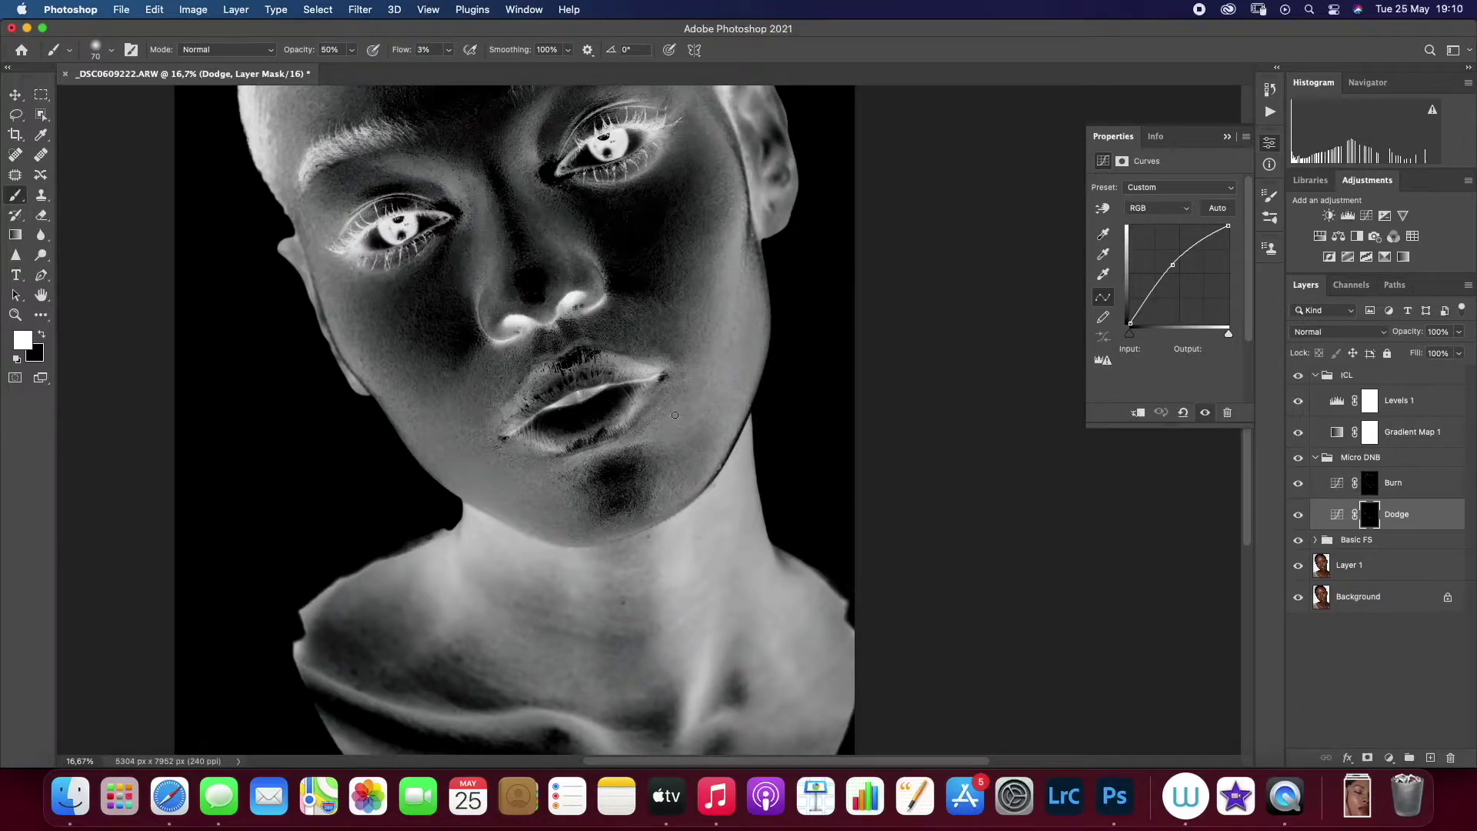
key("bracketright")
key("alt+bracketright")
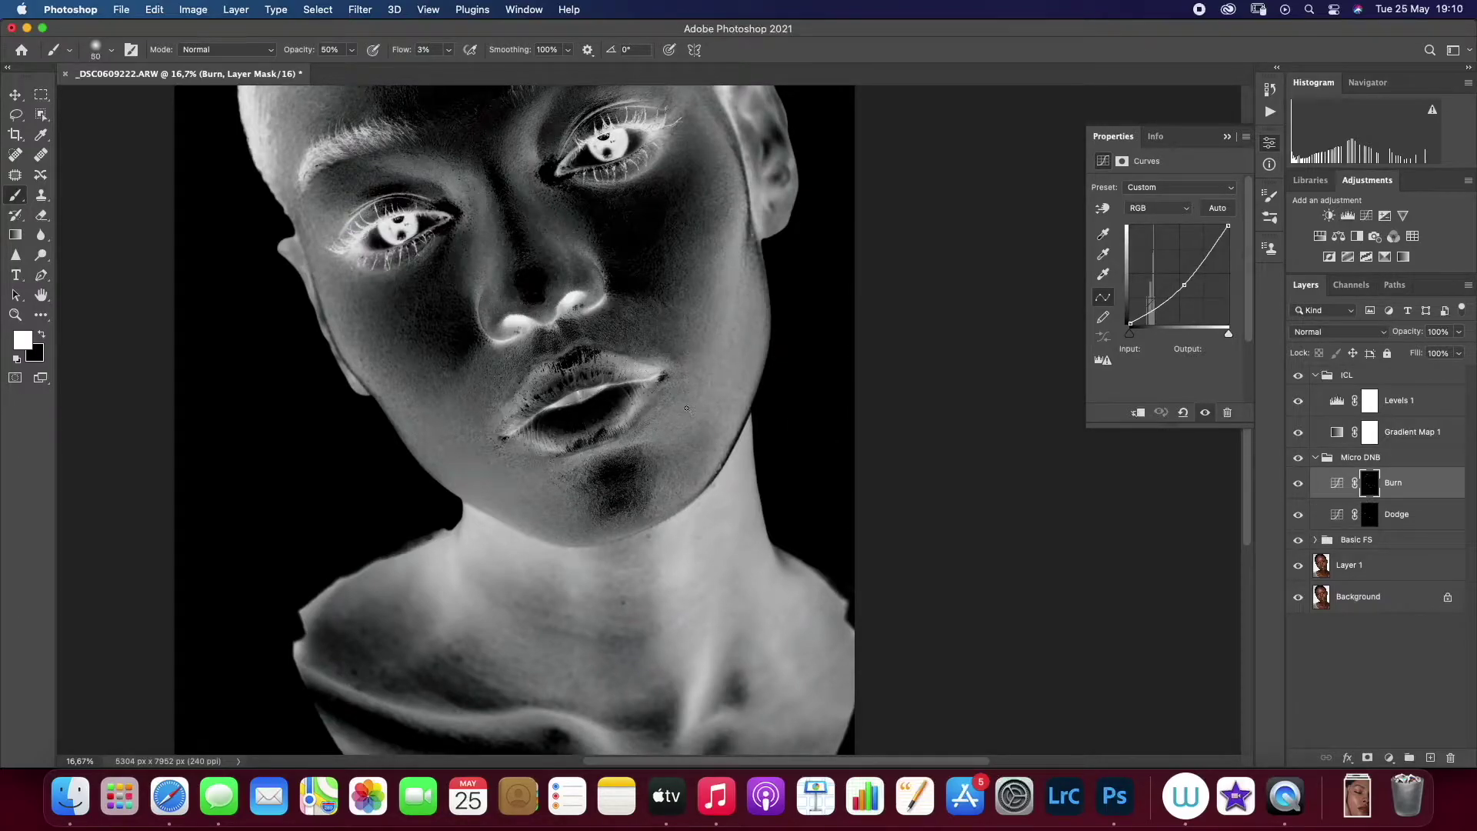
key("bracketright")
Paint on the Dodge mask beside the right mouth corner at 45 px and on the Burn mask above it at 40 px
key("super+equal")
key("alt+bracketleft")
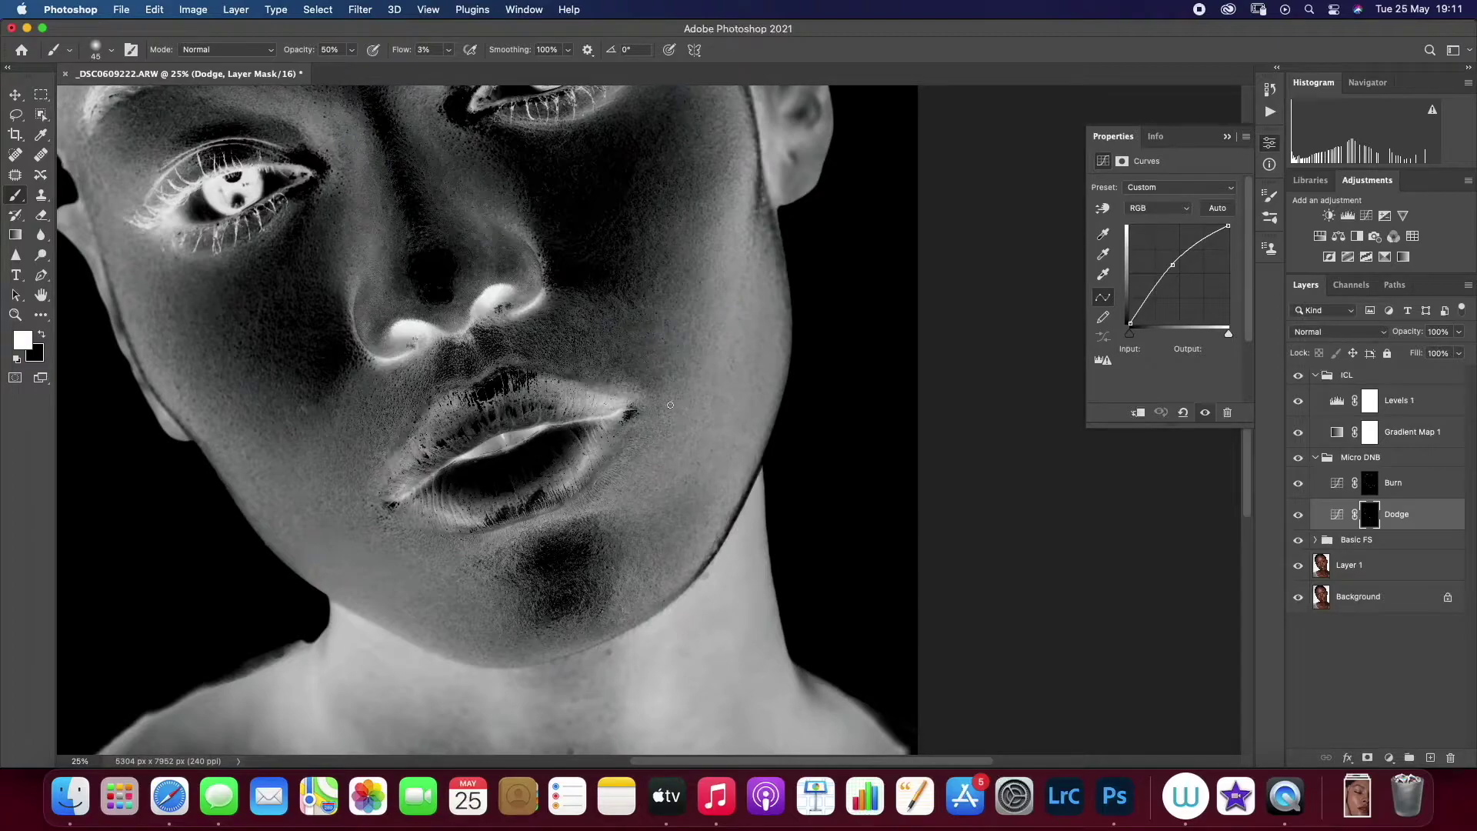
key("alt+bracketright")
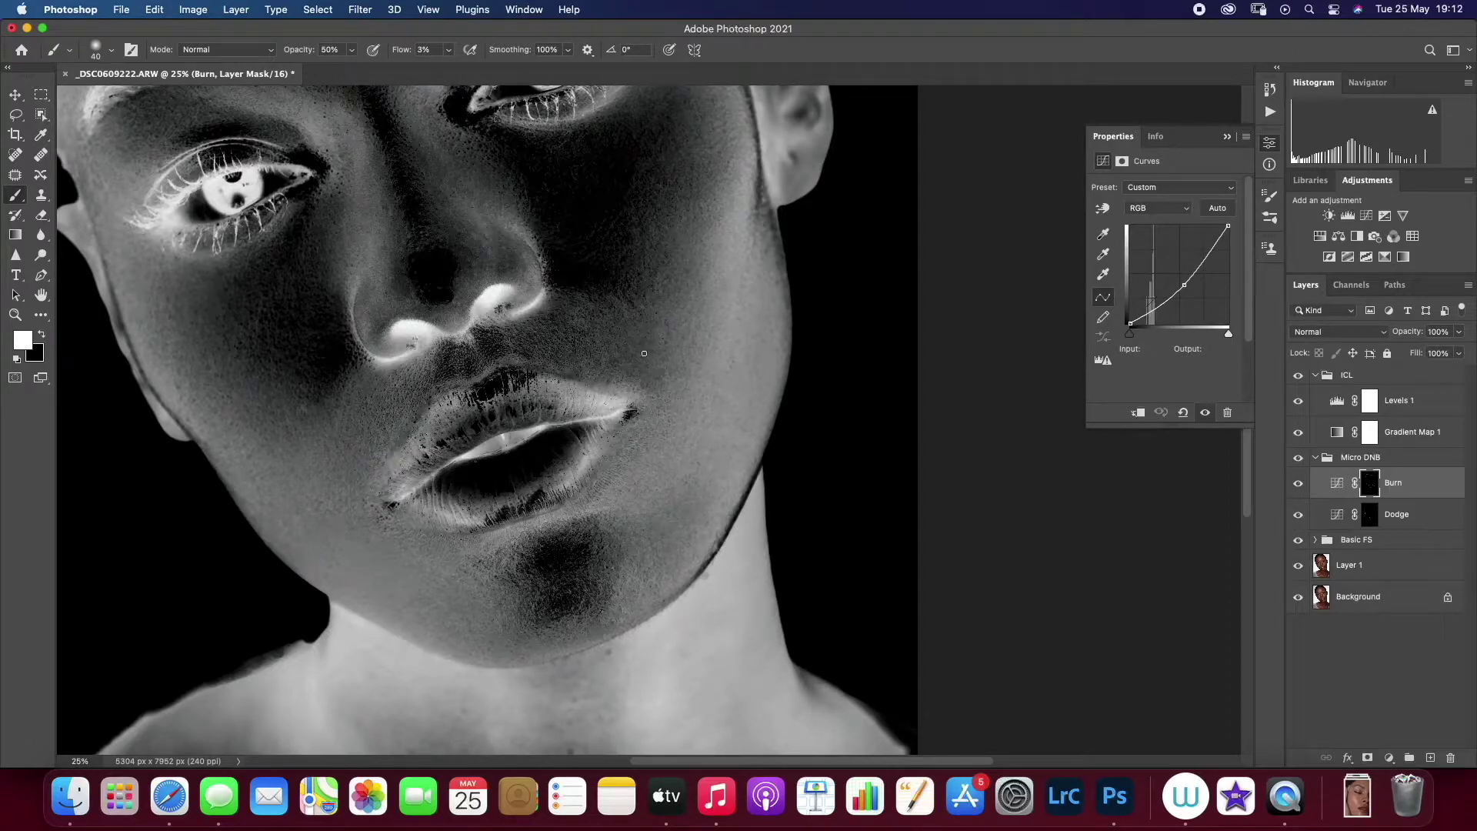
Paint on the Dodge mask over the lower right cheek at 35 px and on the Burn mask above the upper lip at 25 px
key("alt+bracketleft")
key("bracketleft")
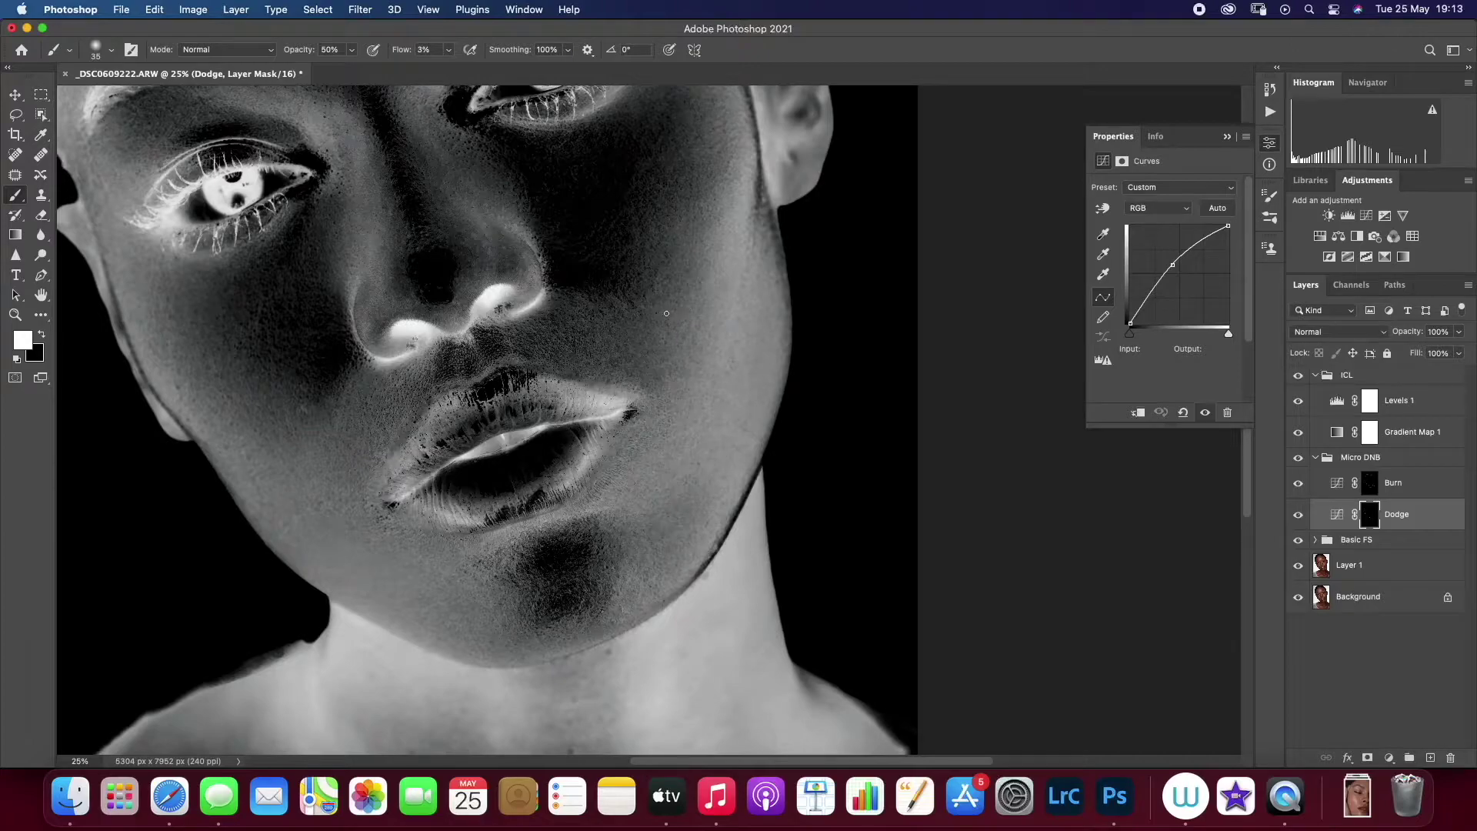
key("bracketright")
key("bracketleft")
key("alt+bracketright")
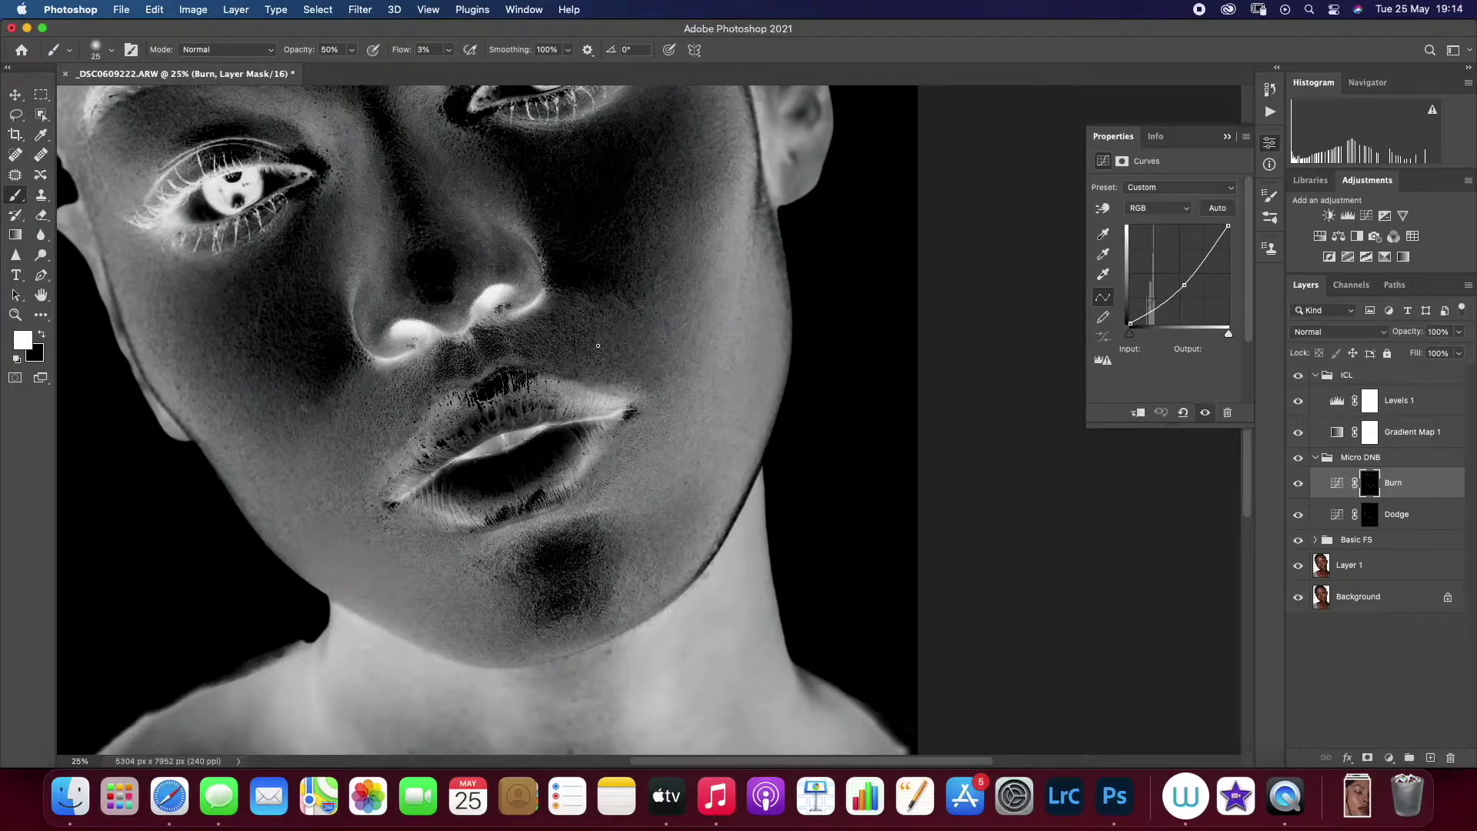
Refine the skin between nose and upper lip on the Dodge mask with a 25 px brush and the Burn mask at 10 px
key("super+equal")
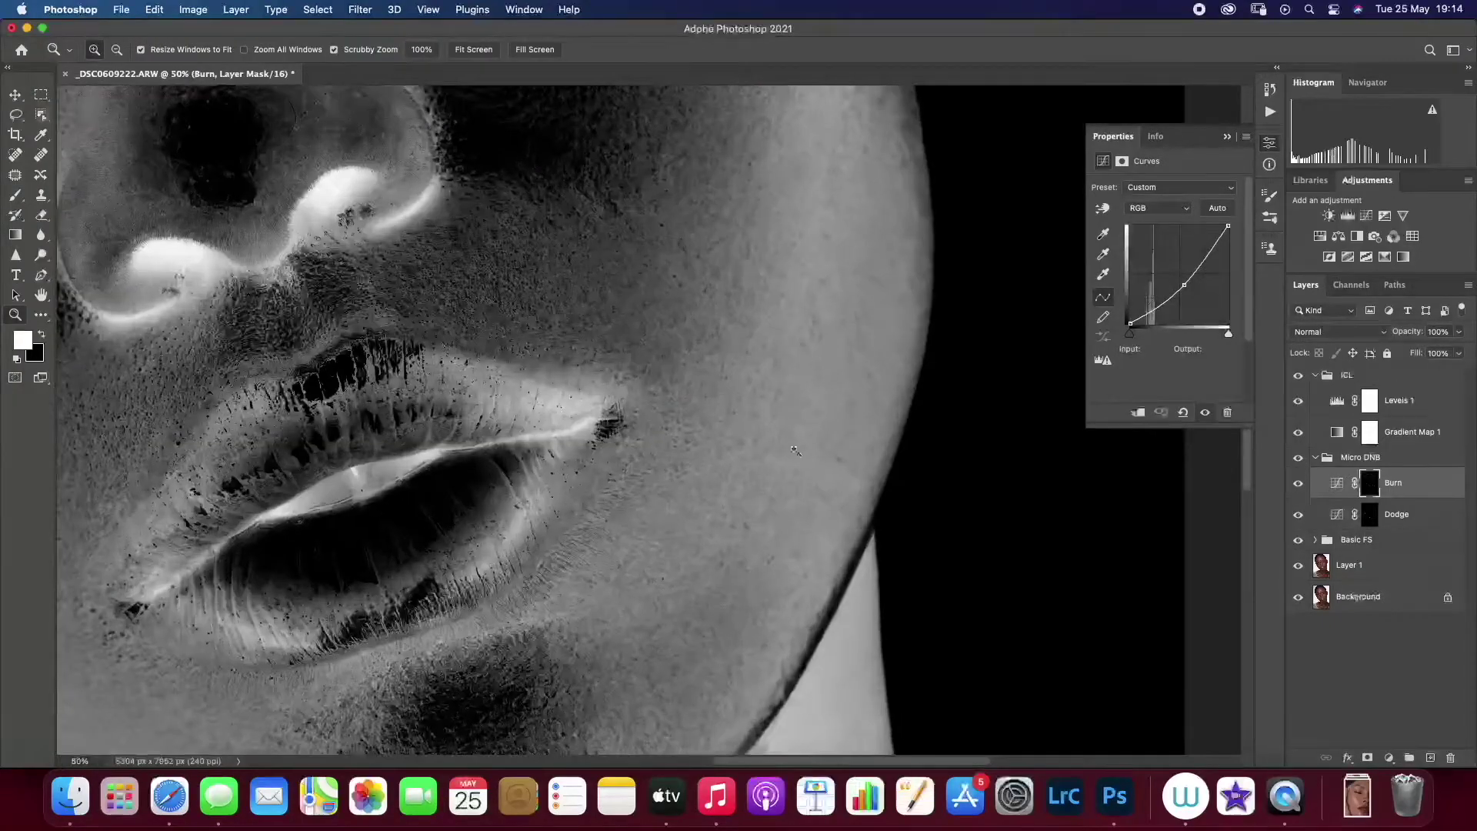
key("bracketleft")
left_click(1407, 526)
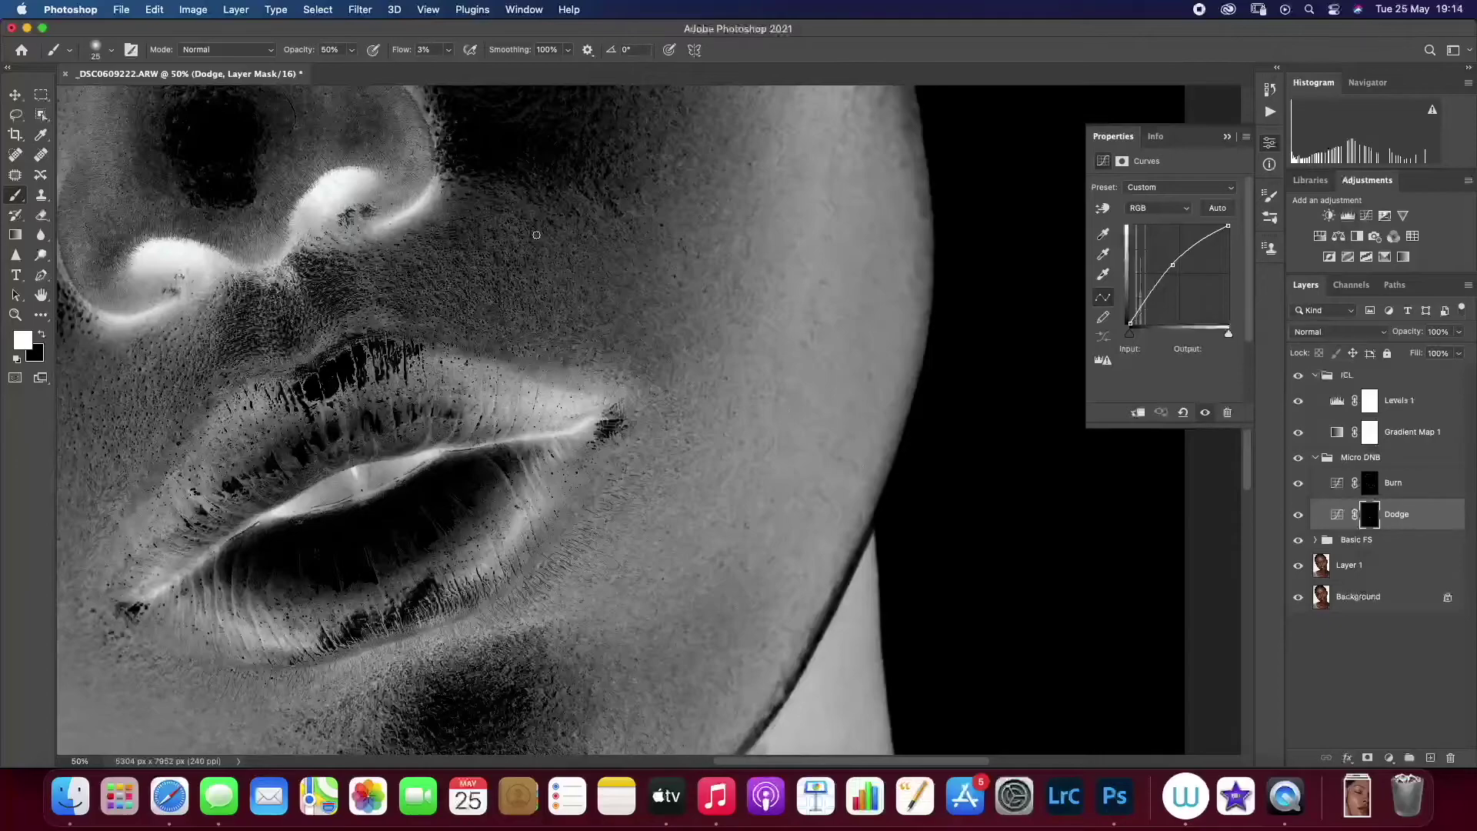
key("bracketright")
key("alt+bracketright")
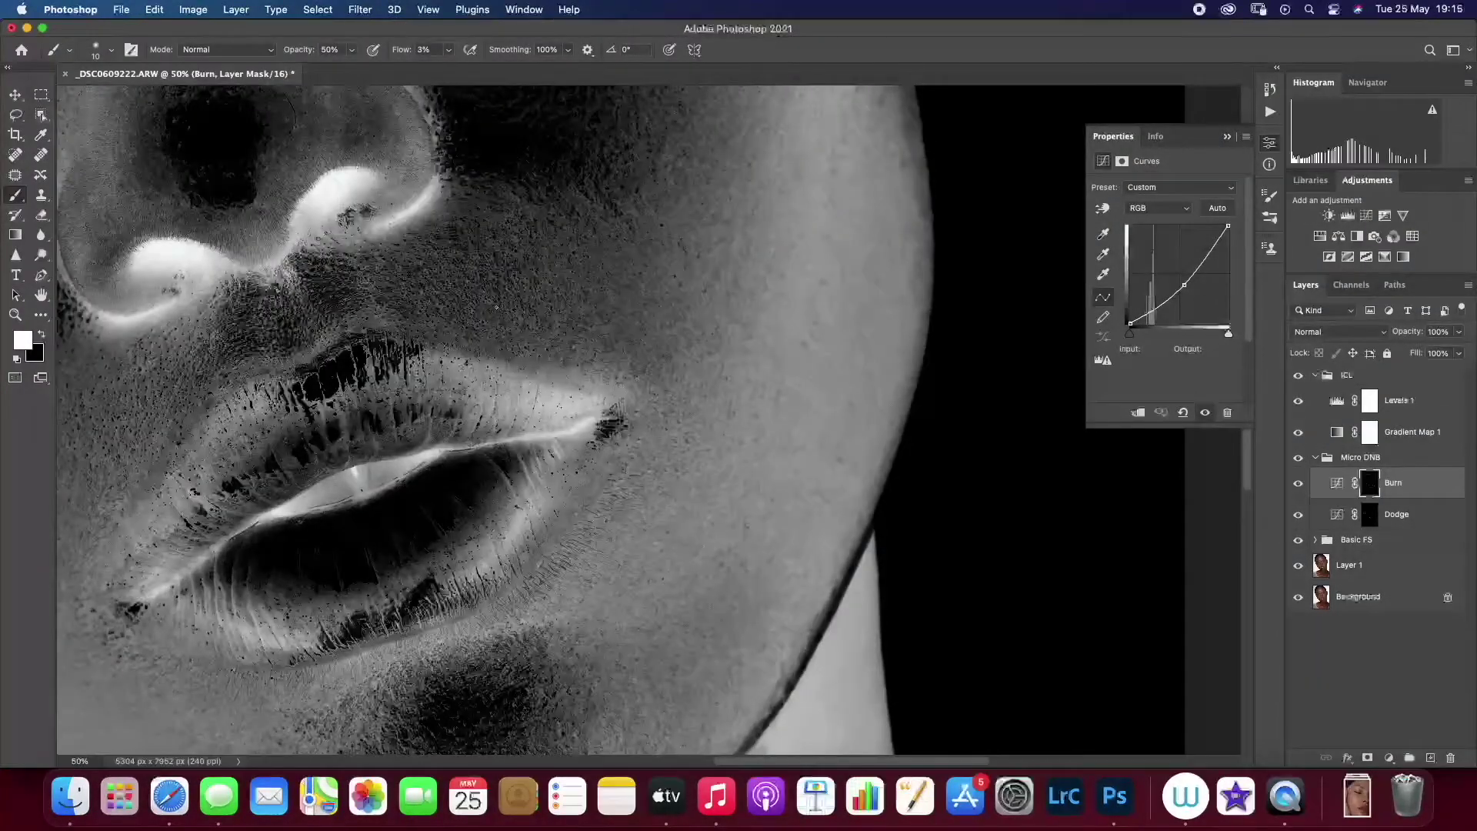
Compare the whole portrait with the Micro DNB group hidden and shown
key("z")
key("super+0")
left_click(1297, 458)
left_click(1298, 458)
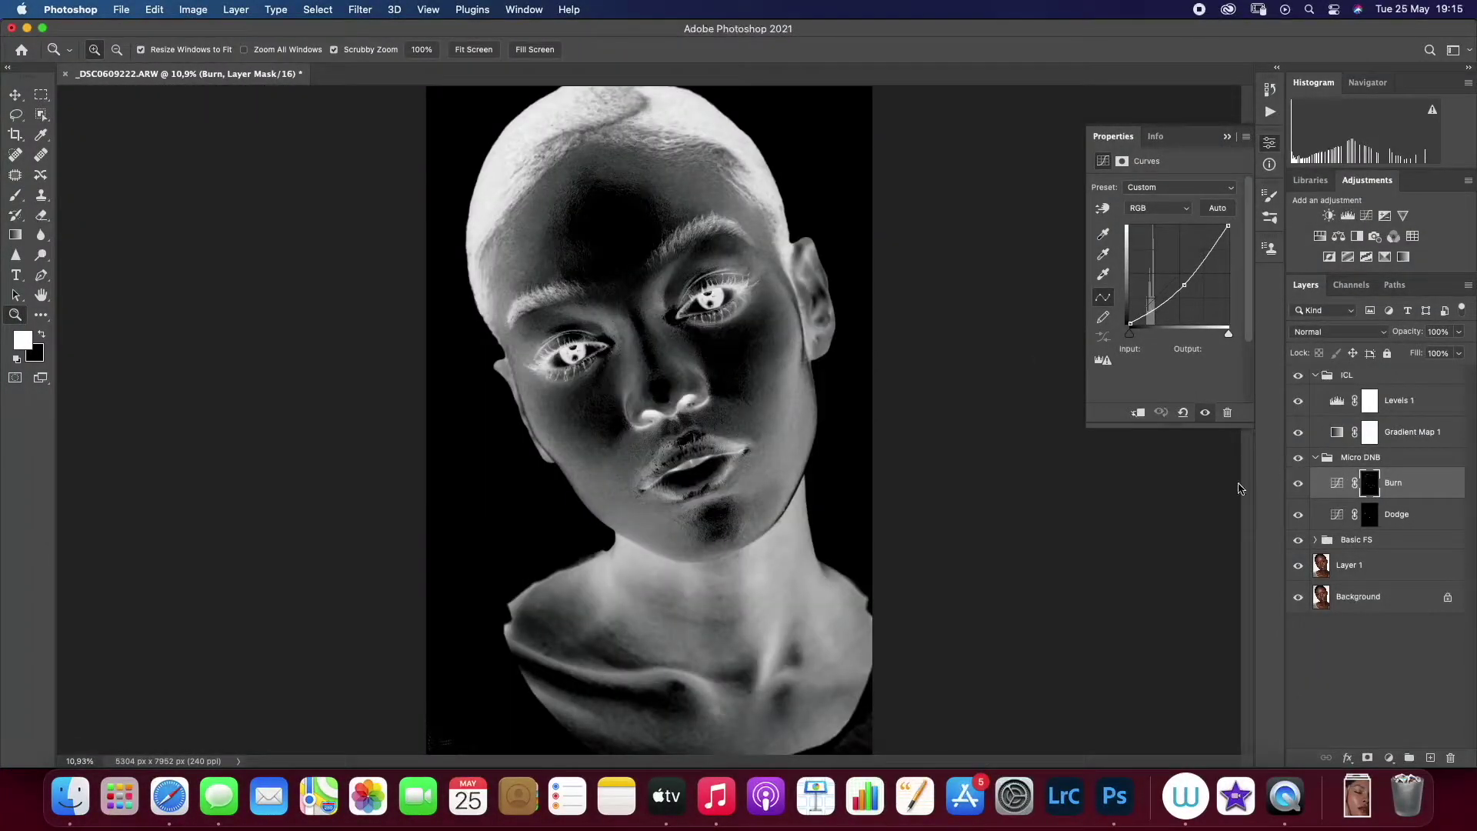
Paint on the Burn mask over the cheek beside the right eye with a 50 px brush
key("super+plus")
key("b")
key("bracketright")
key("bracketright")
key("bracketright")
key("bracketright")
key("bracketright")
key("bracketright")
key("bracketright")
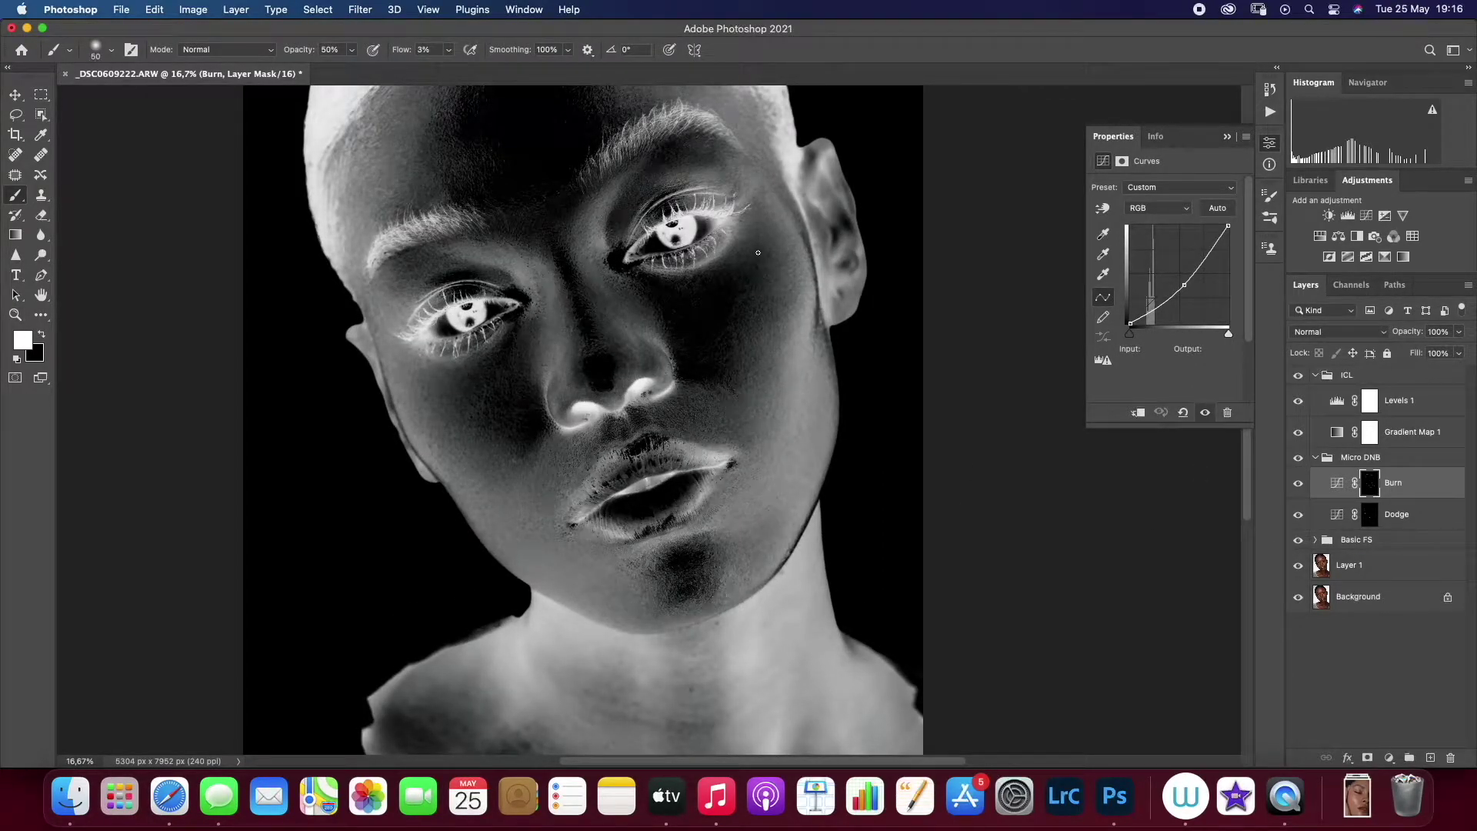
Paint on the Dodge mask along the right jawline with a 100 px brush
key("bracketright")
key("bracketright")
key("bracketright")
key("alt+bracketleft")
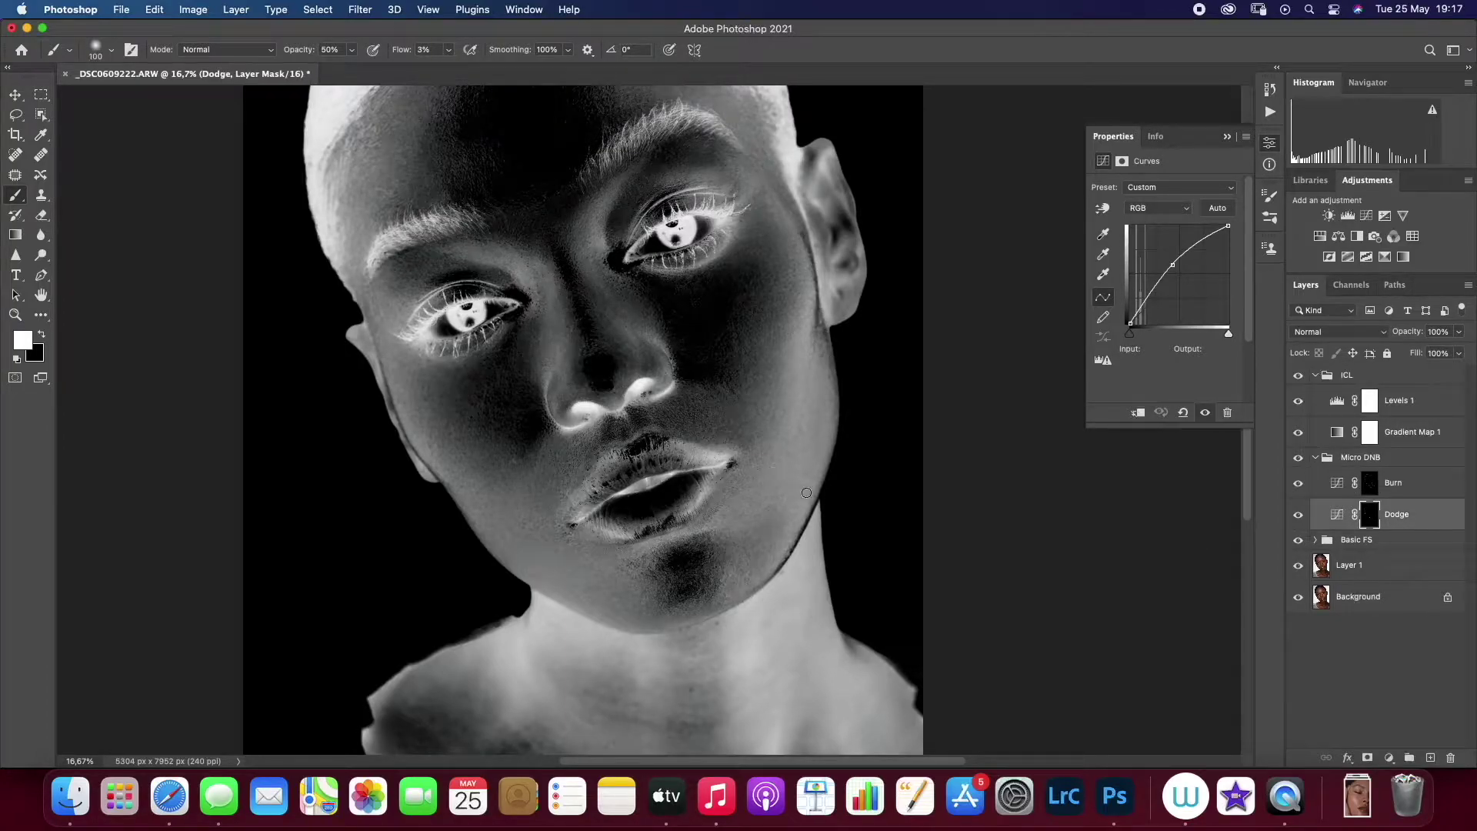
Paint on the Burn mask along the left side of the nose with a 70 px brush and touch up the Dodge mask at 60 px
key("alt+bracketright")
mouse_move(794, 506)
left_mouse_down()
mouse_move(782, 634)
mouse_move(749, 585)
left_mouse_up()
key("bracketleft")
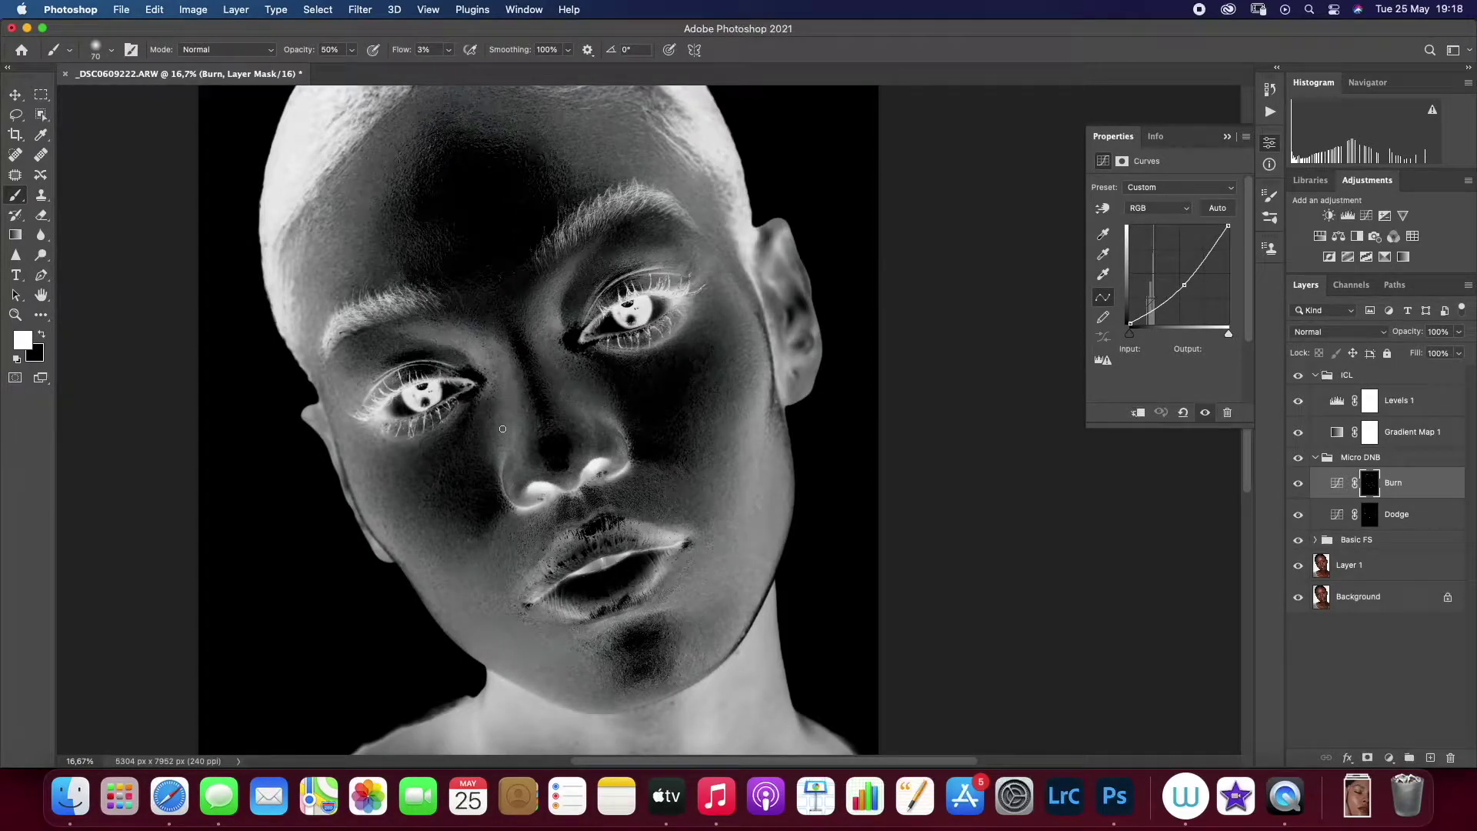
key("bracketright")
key("alt+bracketleft")
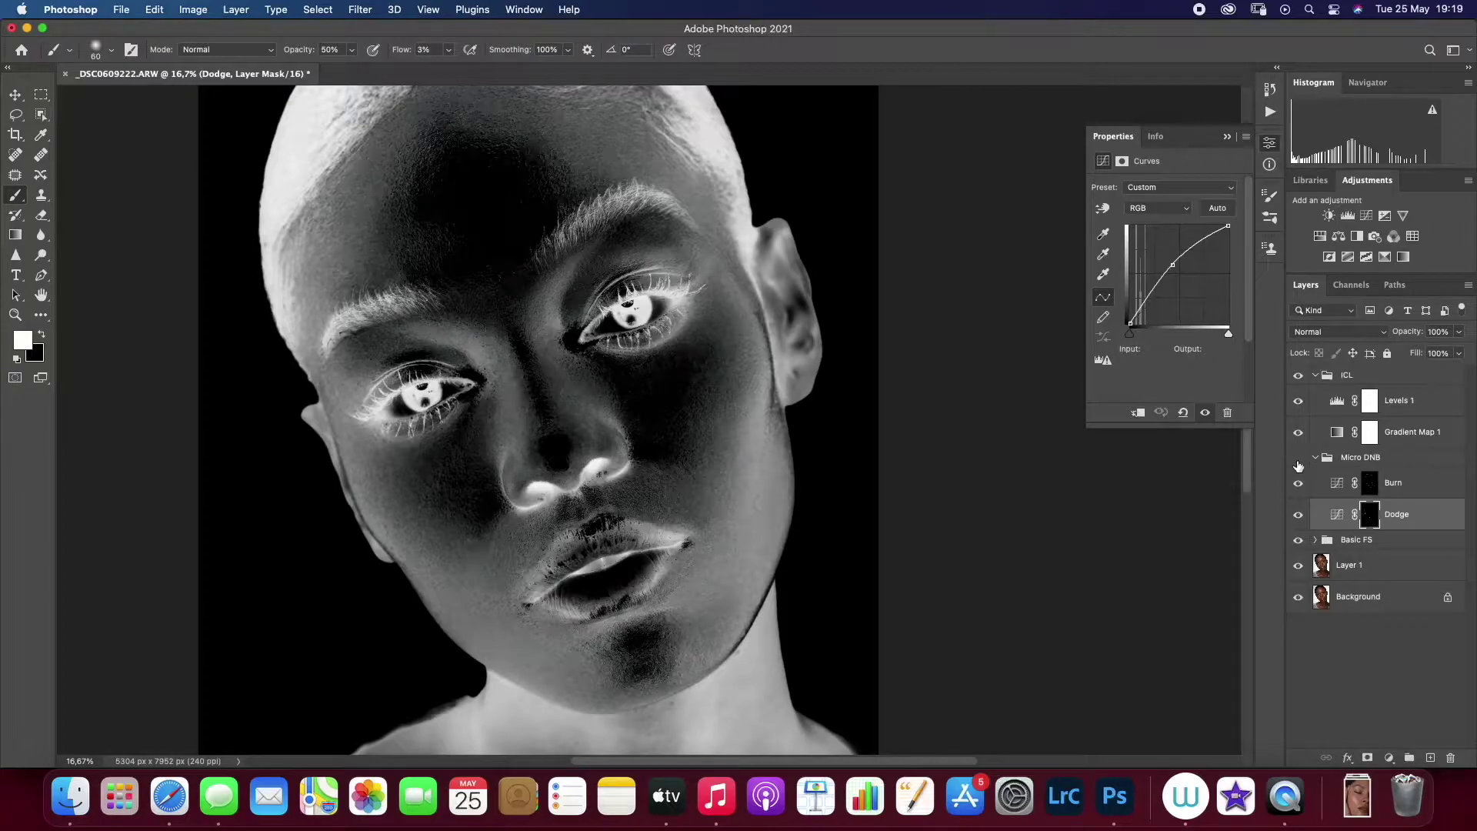
Paint on the Burn mask over the right wing of the nose with a 45 px brush
key("bracketleft")
key("bracketleft")
key("alt+bracketright")
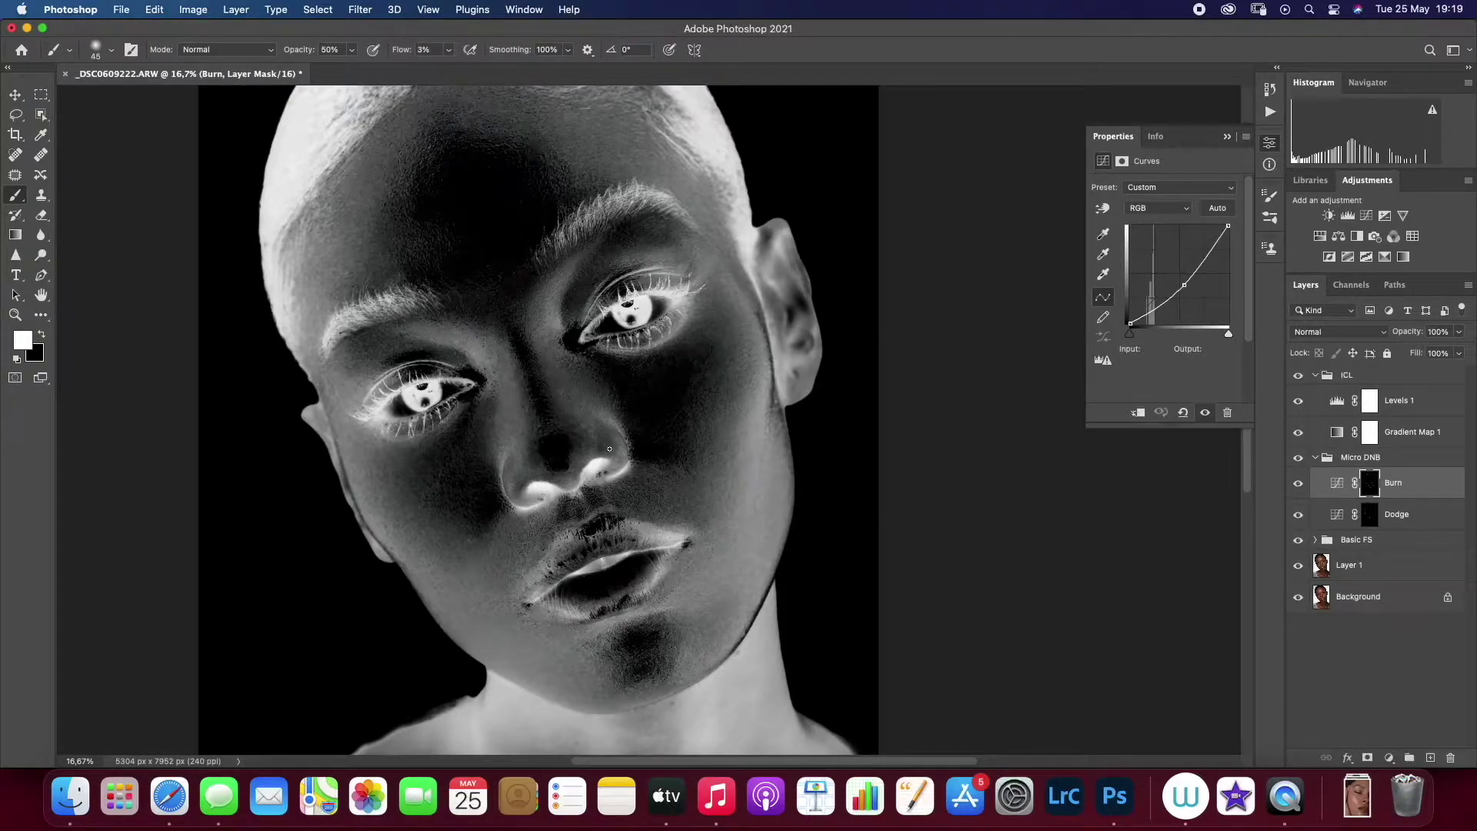
Even the left side of the nose bridge on the Dodge mask with a 70 px brush and the Burn mask at 50 px
key("alt+bracketleft")
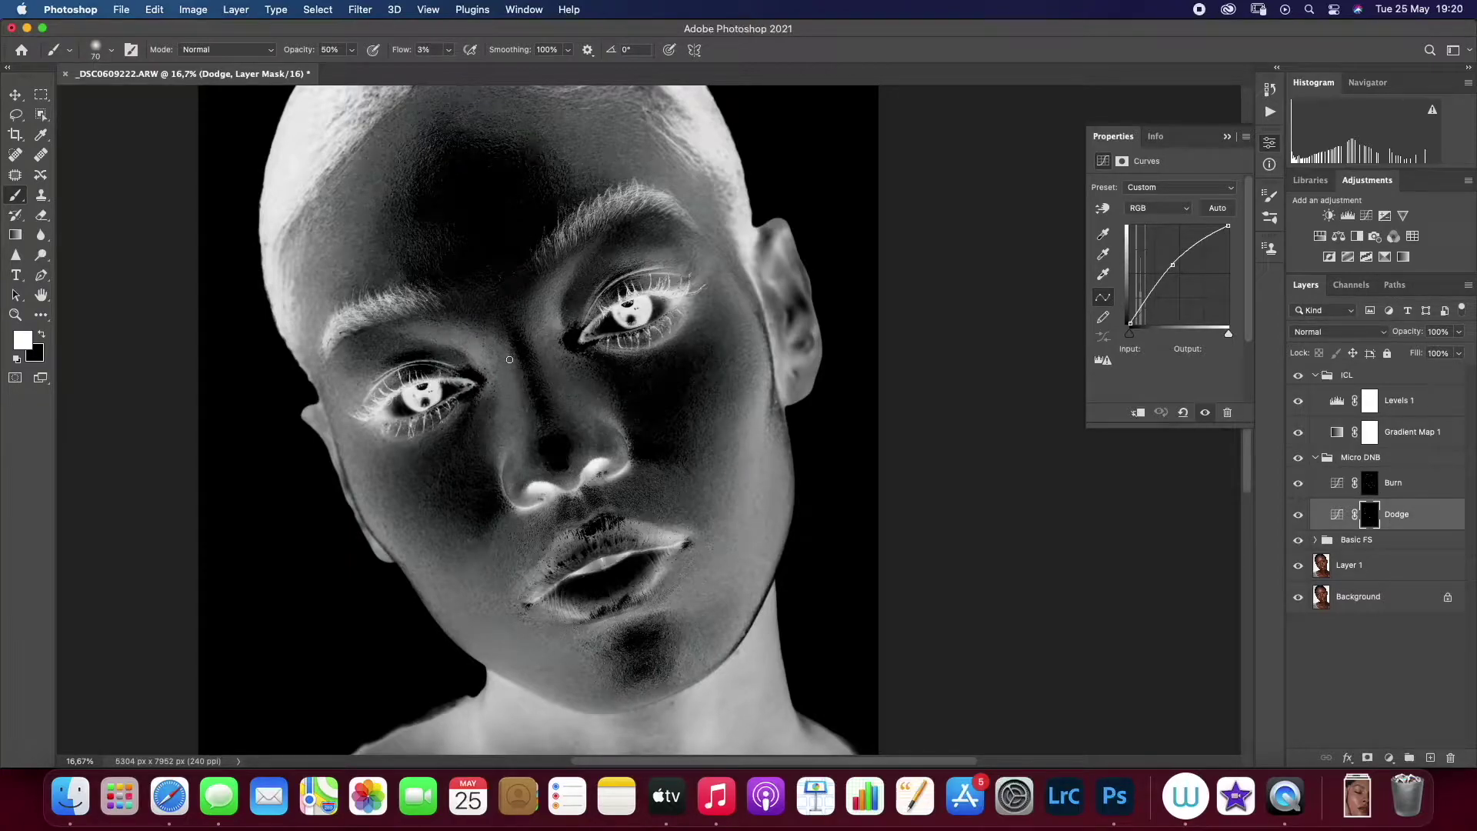
key("bracketleft")
key("bracketleft")
key("bracketleft")
key("alt+bracketright")
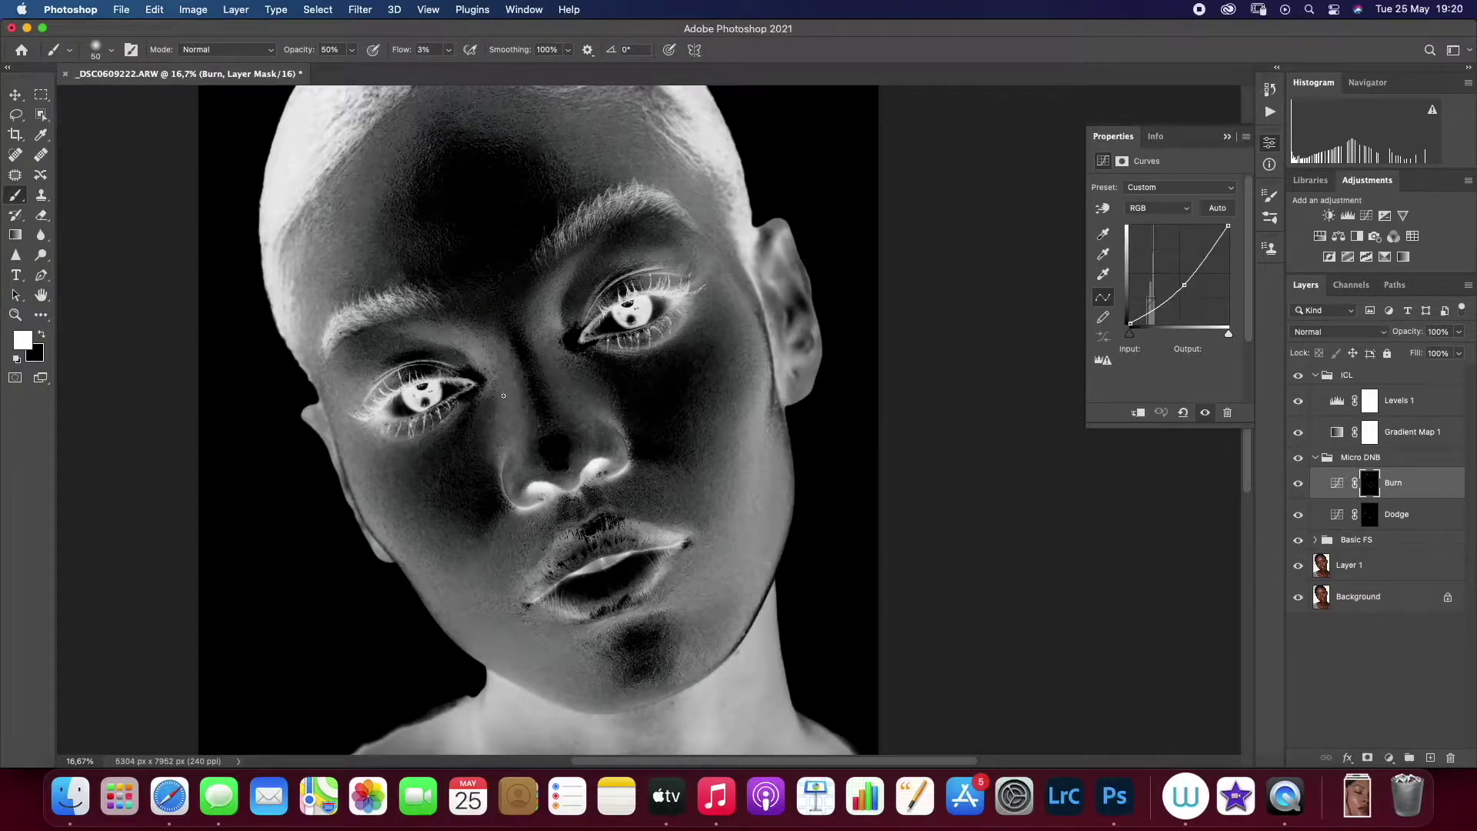
Paint on the Dodge mask over the right side of the nose with a 70 px brush
scroll(533, 437, "down", 3)
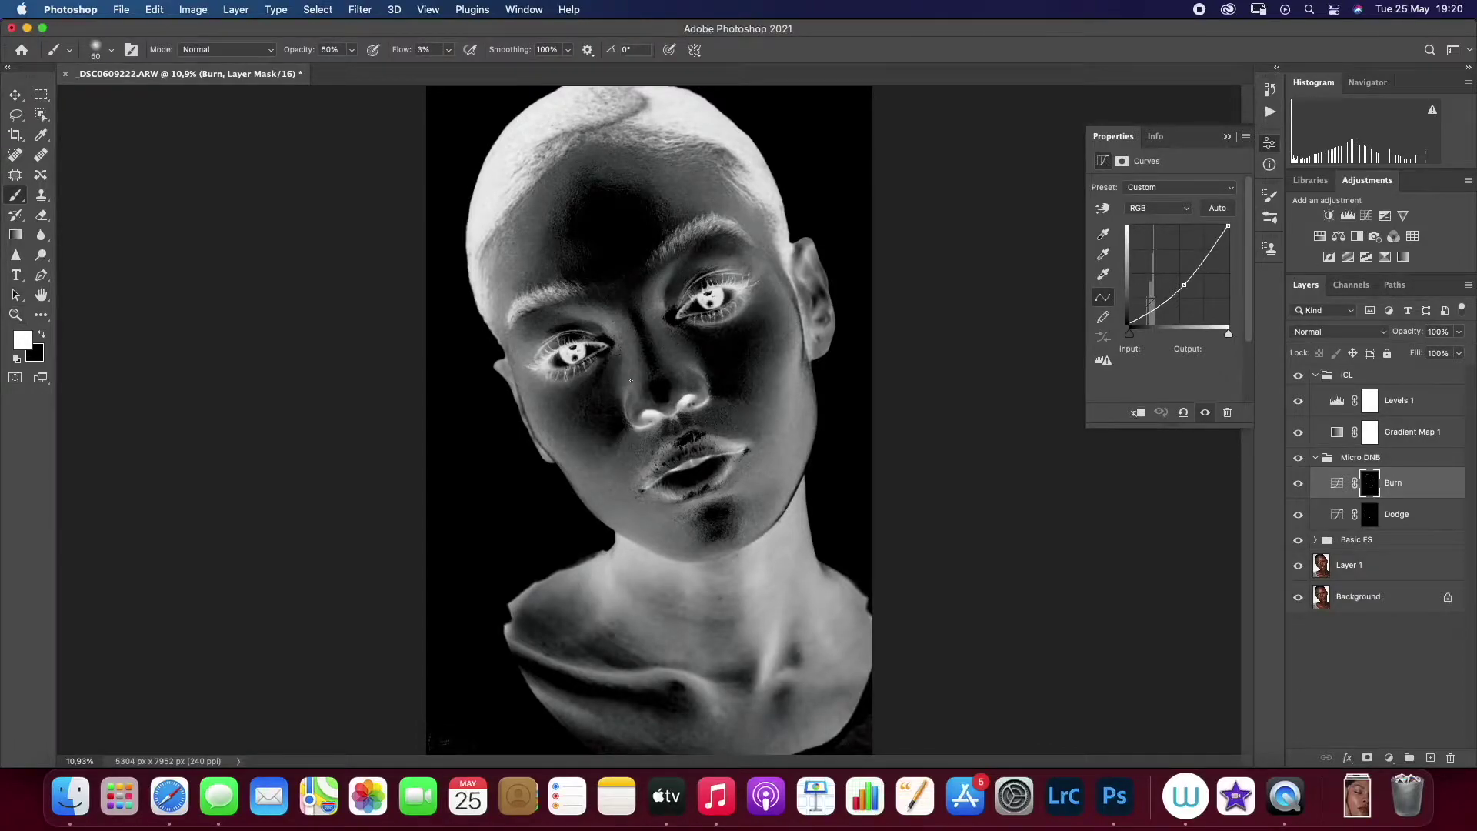
key("alt+bracketleft")
key("bracketright")
key("bracketright")
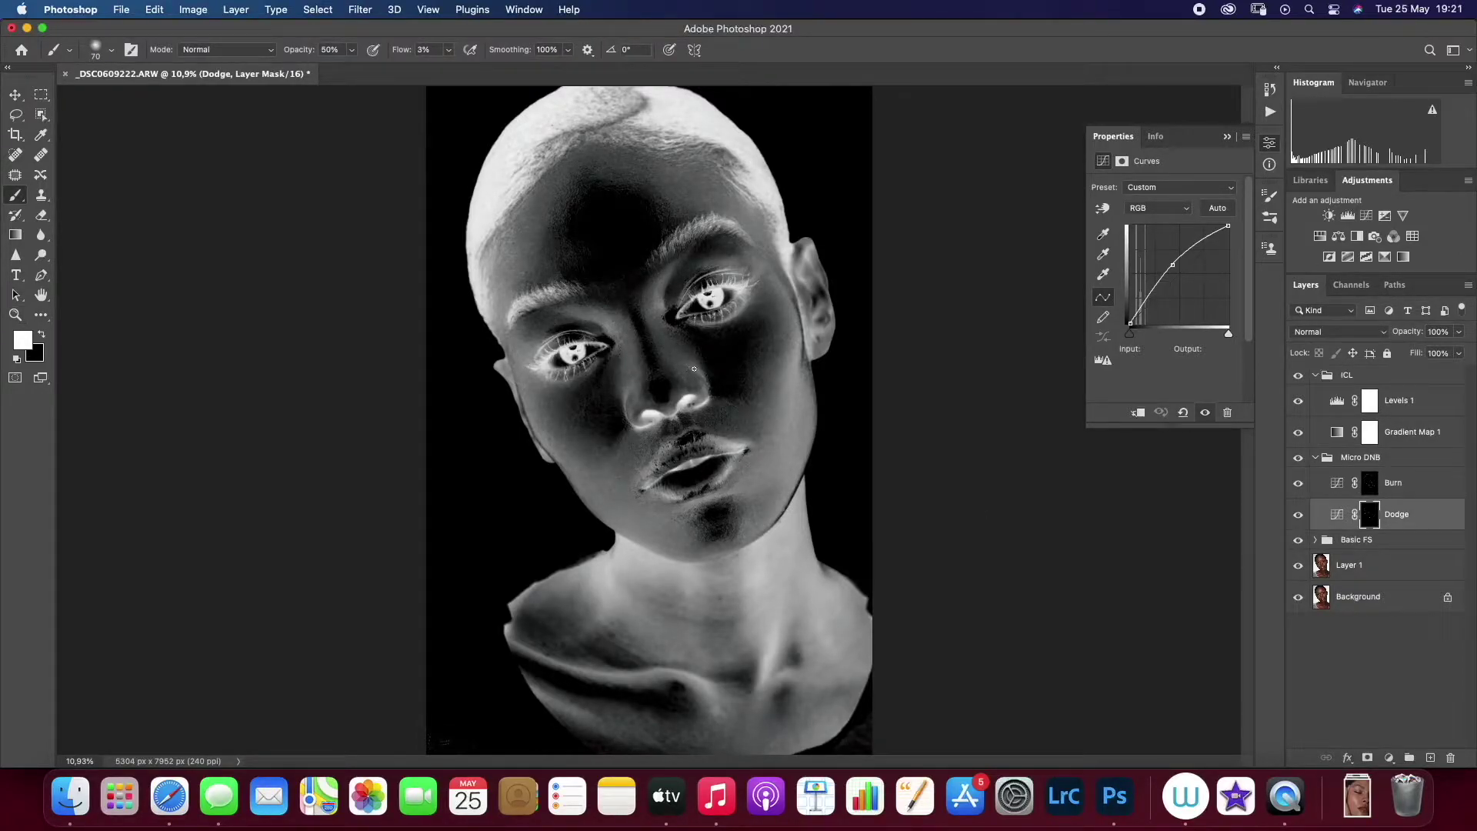
Paint on the Burn mask over the bright spots on the right wing of the nose with a 20 px brush
key("alt+bracketright")
key("bracketleft")
key("bracketleft")
key("bracketleft")
key("bracketleft")
key("bracketleft")
scroll(675, 361, "up", 5)
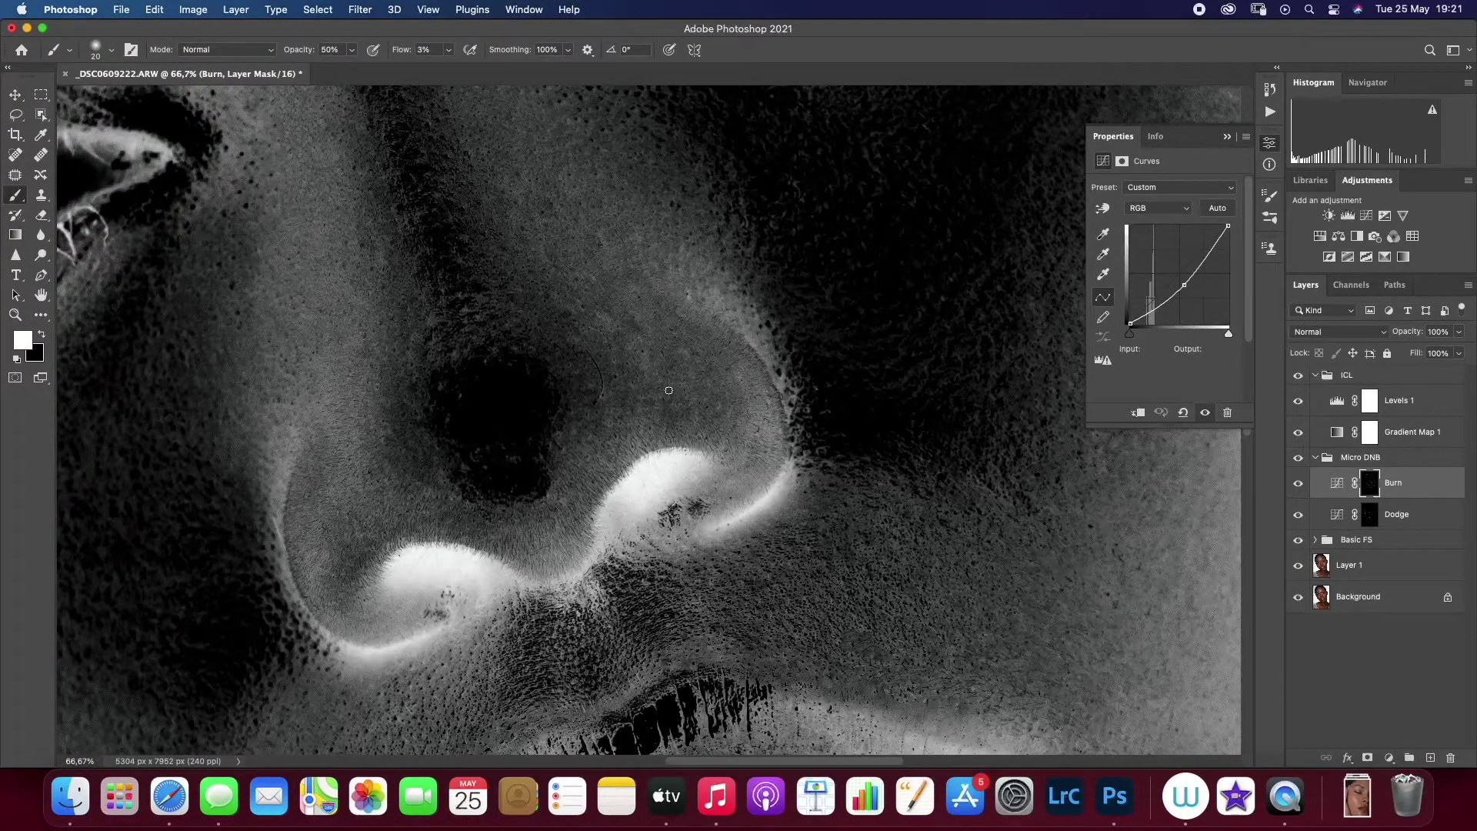
Refine the right wing of the nose on the Dodge mask with a 15 px brush and touch it up on the Burn mask
key("bracketleft")
key("bracketleft")
key("alt+bracketleft")
key("bracketright")
key("bracketright")
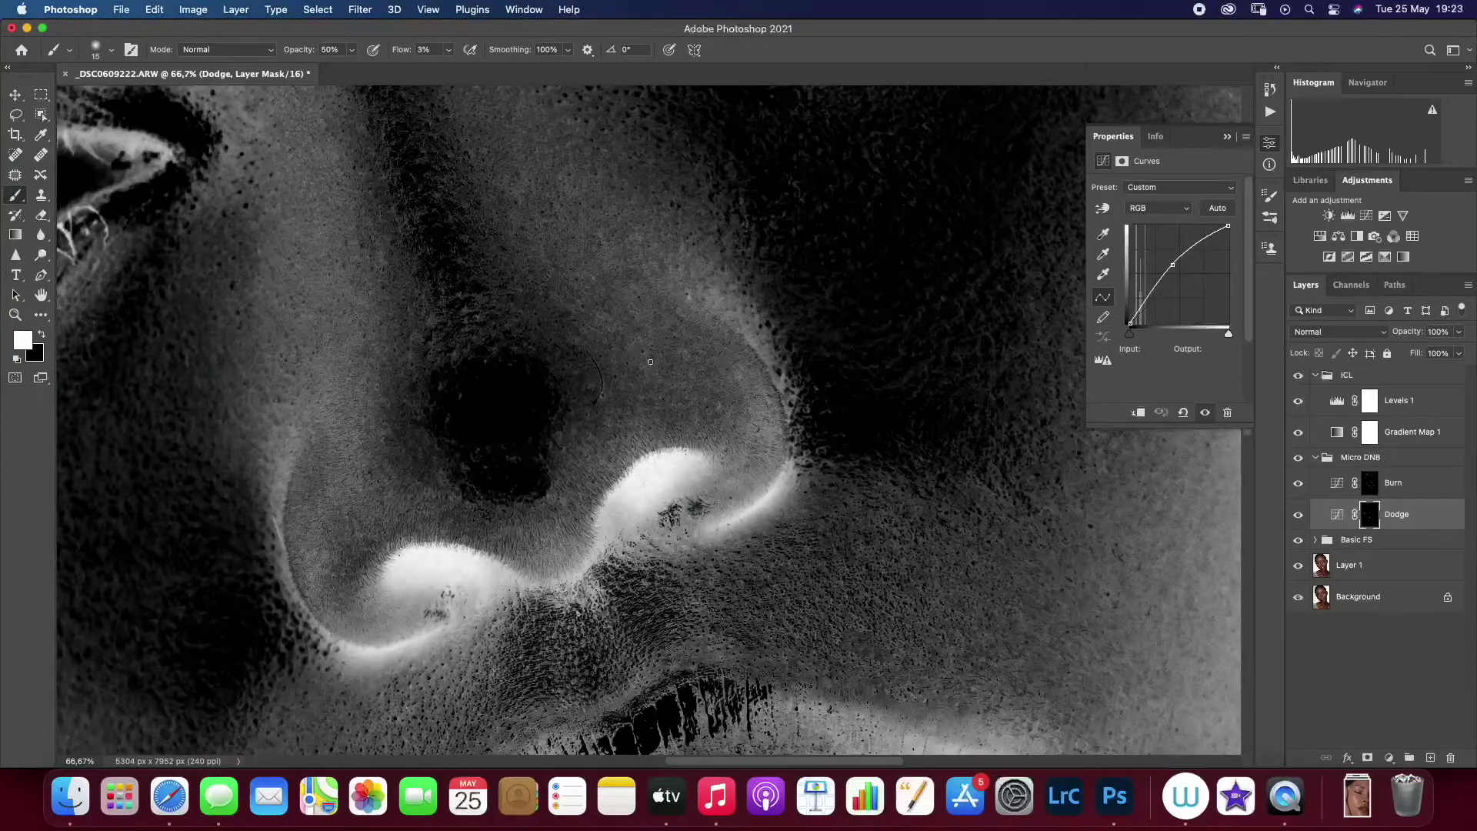
key("alt+bracketright")
key("bracketright")
Toggle the Micro DNB group's visibility to check the nose corrections on the whole portrait
key("z")
right_click(622, 381)
left_click(655, 391)
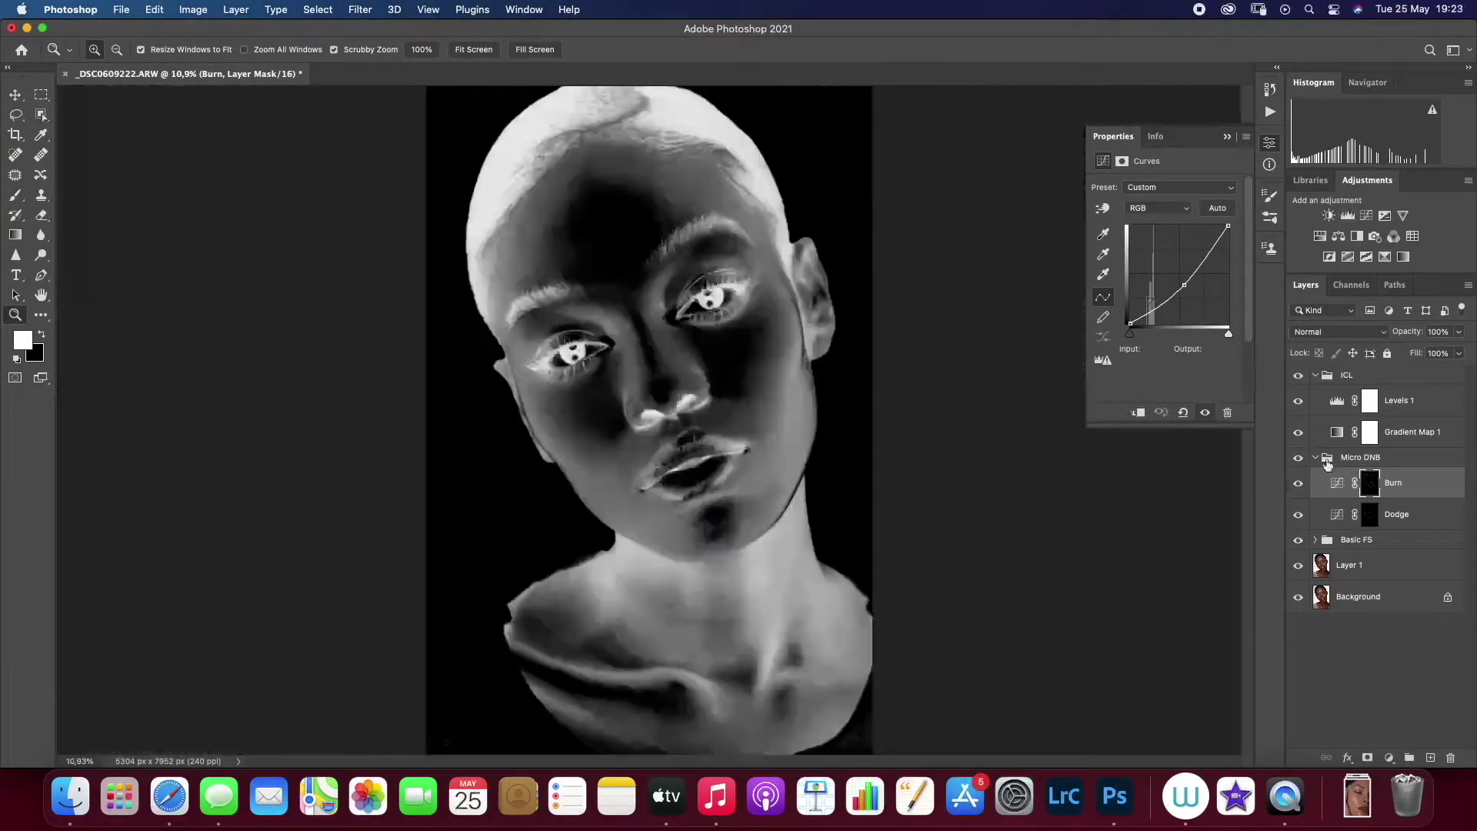
left_click(1314, 457)
left_click(1298, 457)
left_click(1298, 458)
Paint on the Burn mask over the left side of the nose with a 25 px brush
left_click(643, 355)
left_click(1315, 457)
left_click(1393, 483)
key("b")
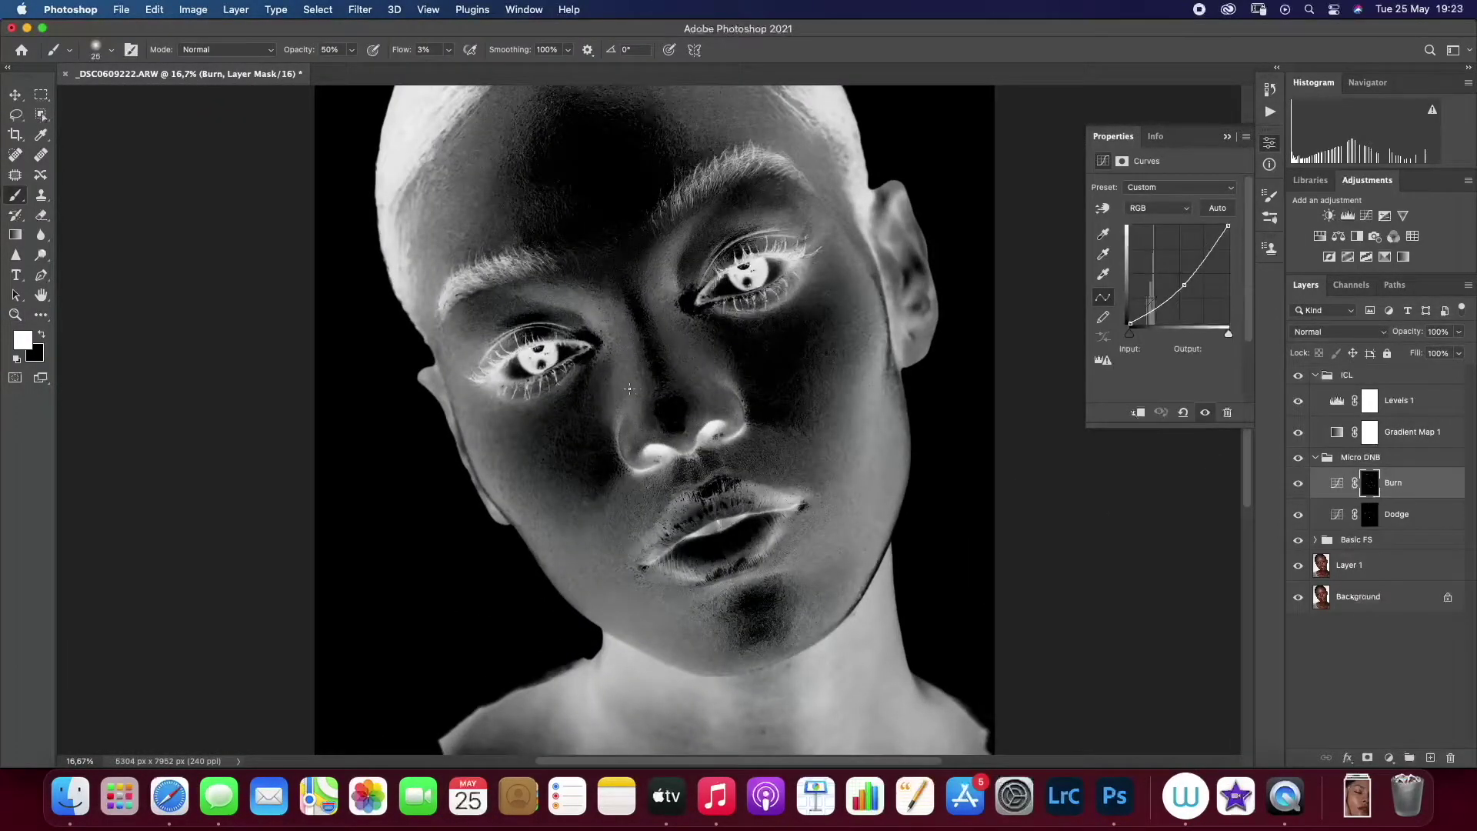
Even the nose bridge with 40 px brushes on the Dodge and Burn masks, finishing on the Dodge mask at 45 px
key("alt+bracketleft")
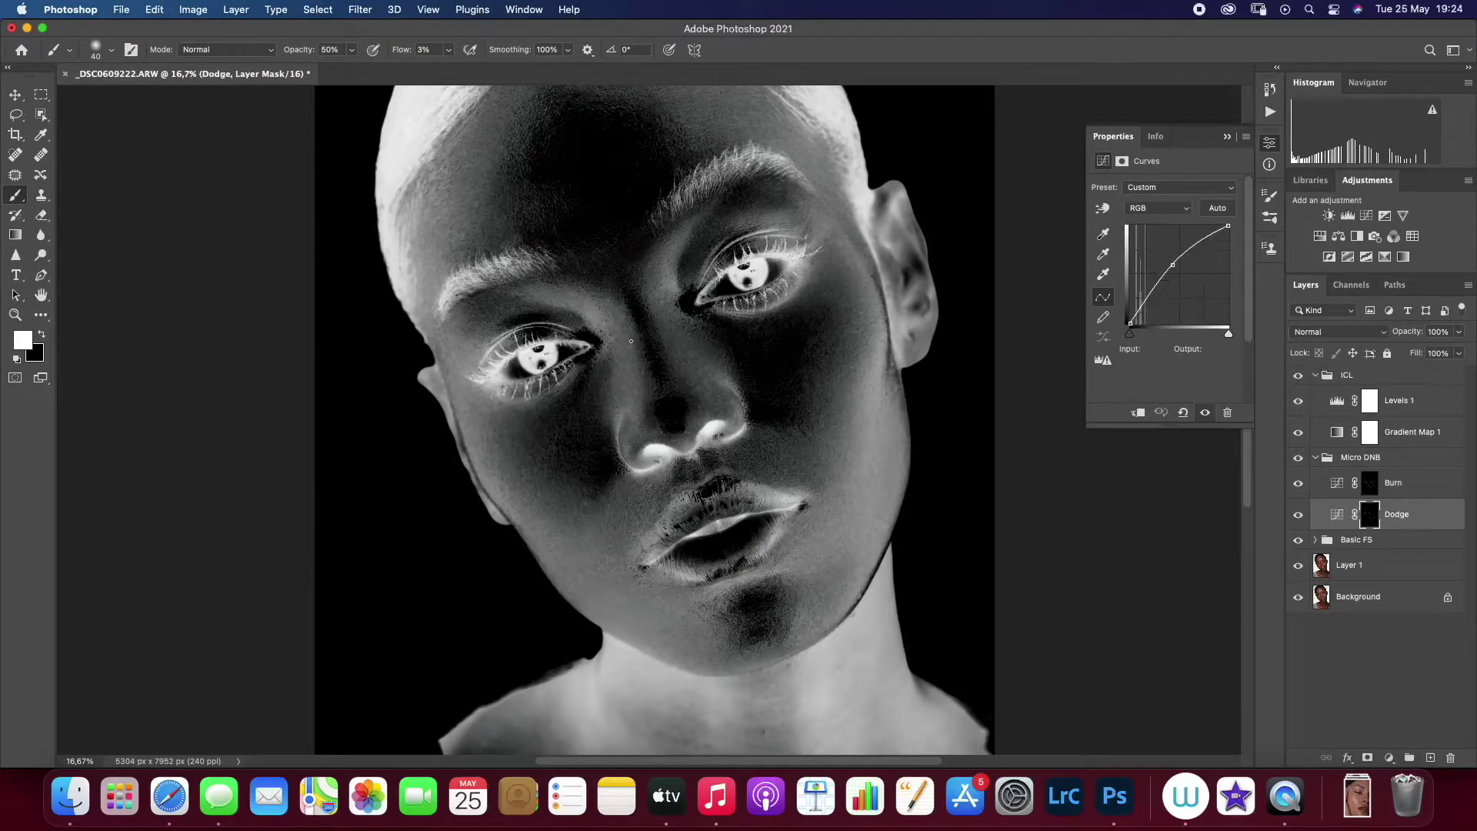
key("alt+bracketright")
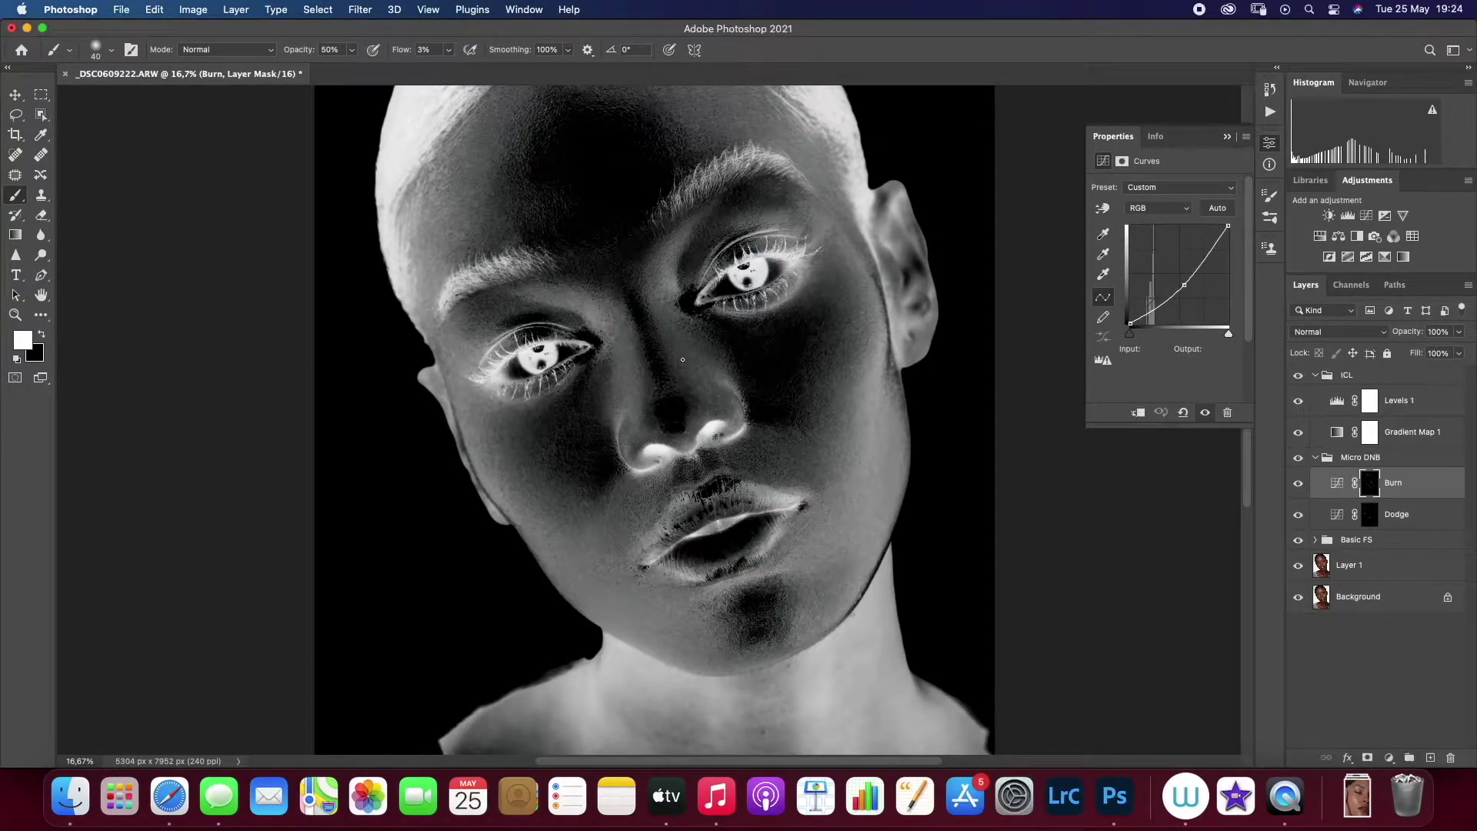
key("alt+bracketleft")
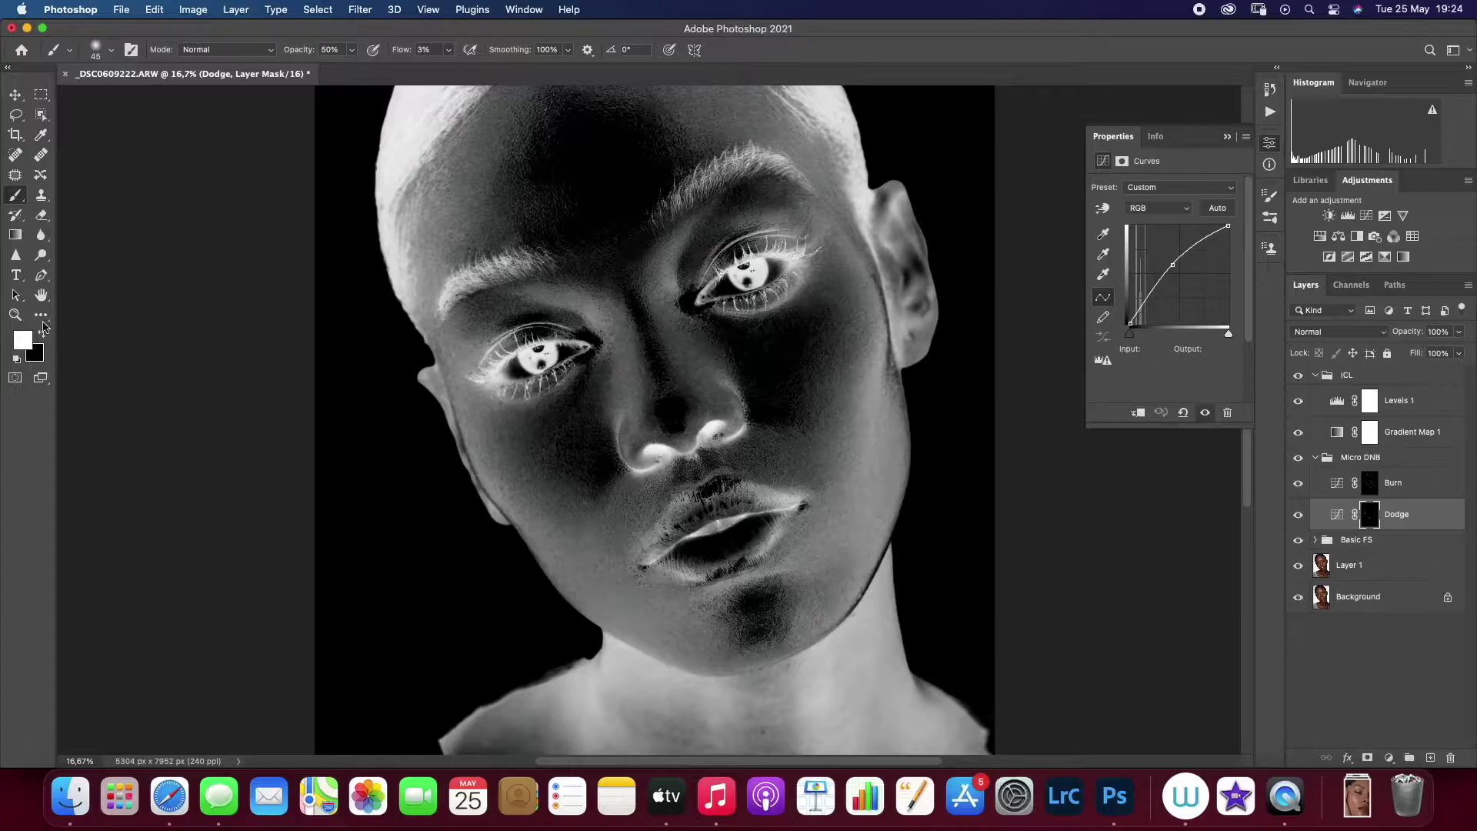
Paint on the Burn mask over the left shoulder area with a 70 px brush to even its tones
left_click(14, 319)
key("super+0")
double_click(656, 613)
left_click_drag(657, 614, 640, 549)
key("alt+bracketright")
left_click(19, 194)
key("bracketright")
key("bracketright")
key("bracketright")
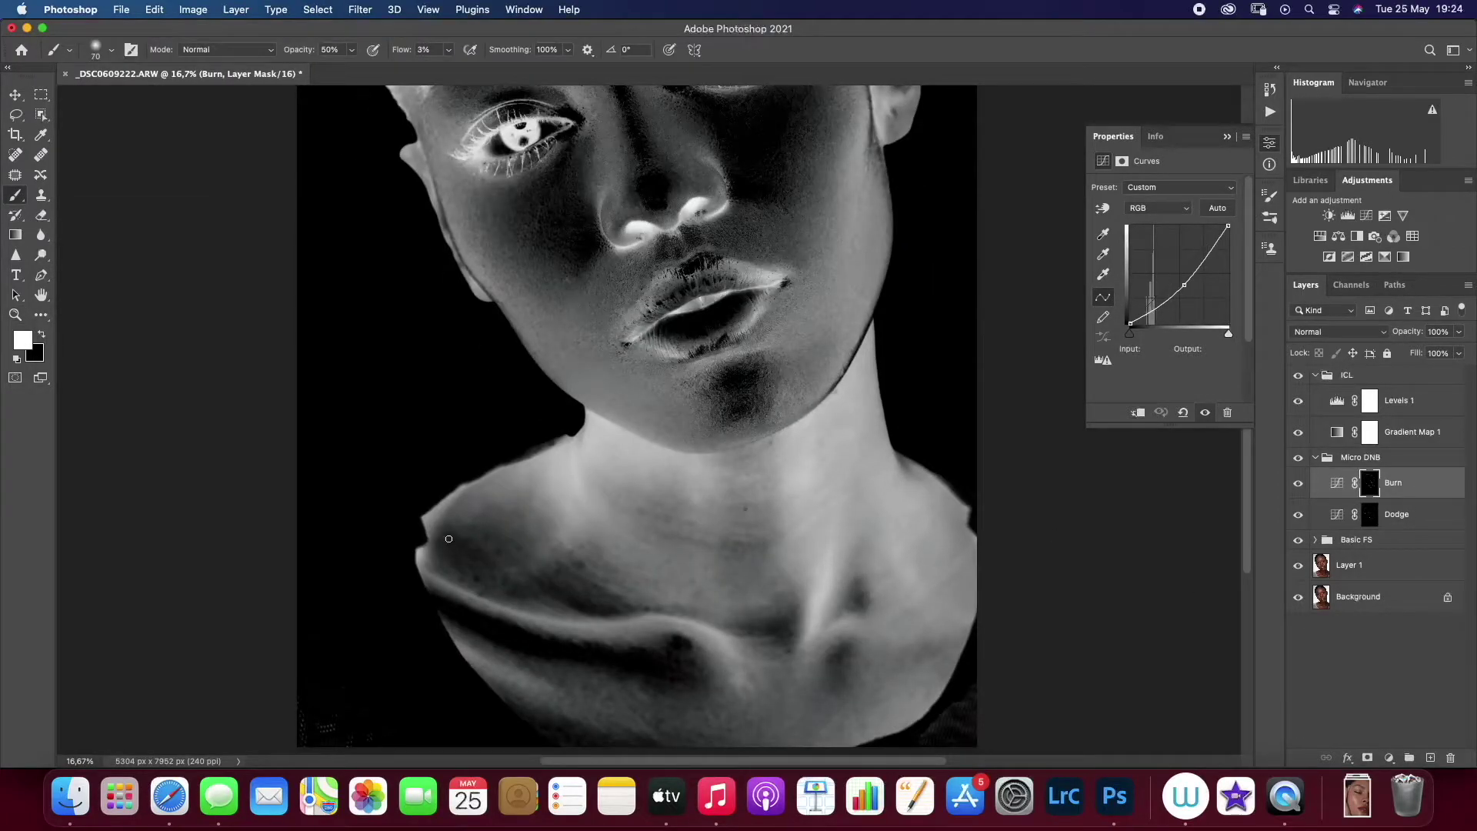
Even the neck and shoulders with a larger brush on the Burn mask and continue on the Dodge mask
key("bracketright")
key("bracketright")
key("alt+bracketleft")
key("z")
key("ctrl+0")
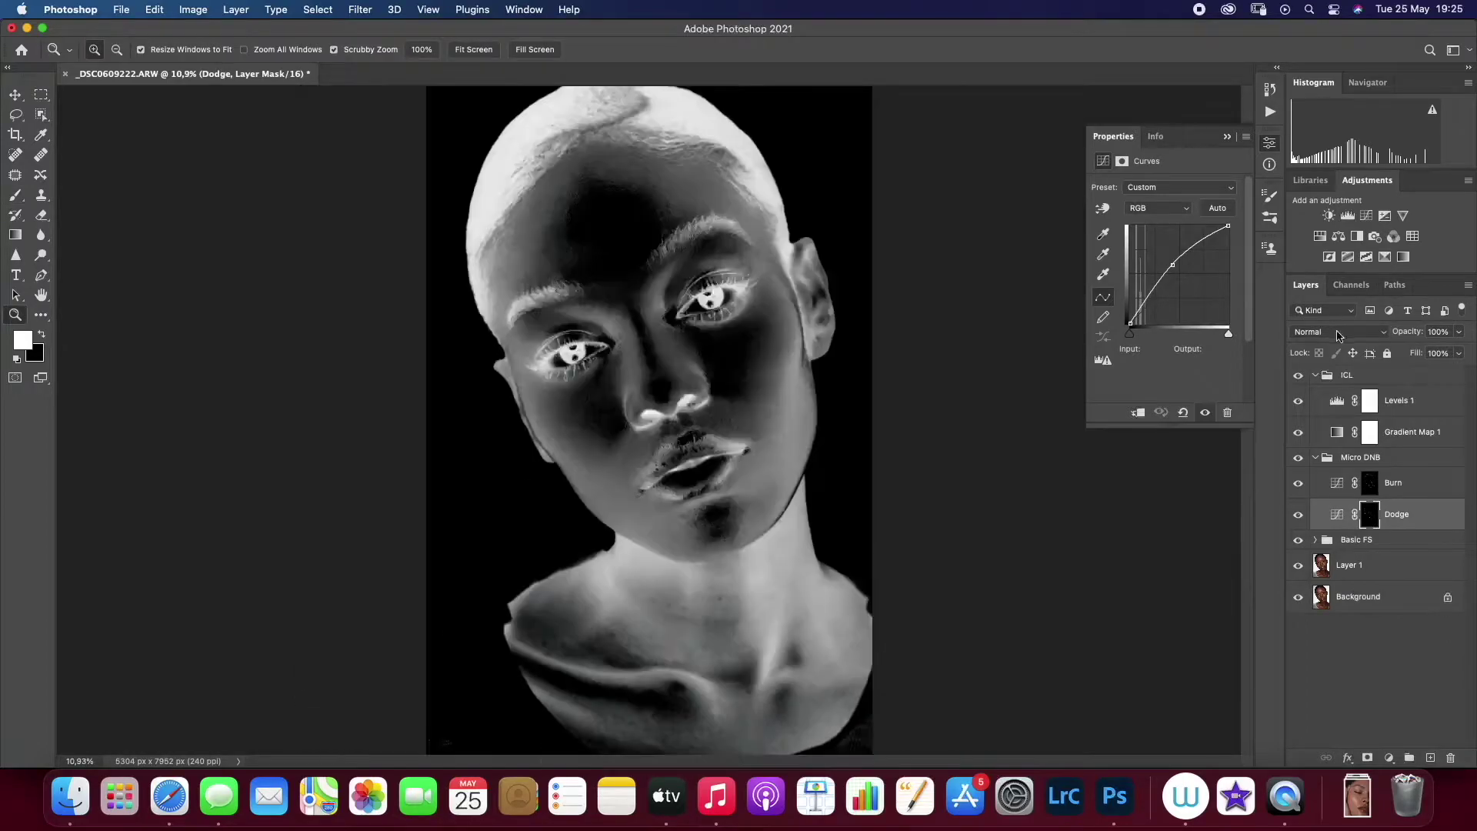
Hide the ICL group and set the High copy layer's blend mode to Linear Light
left_click(1298, 376)
left_click(1338, 331)
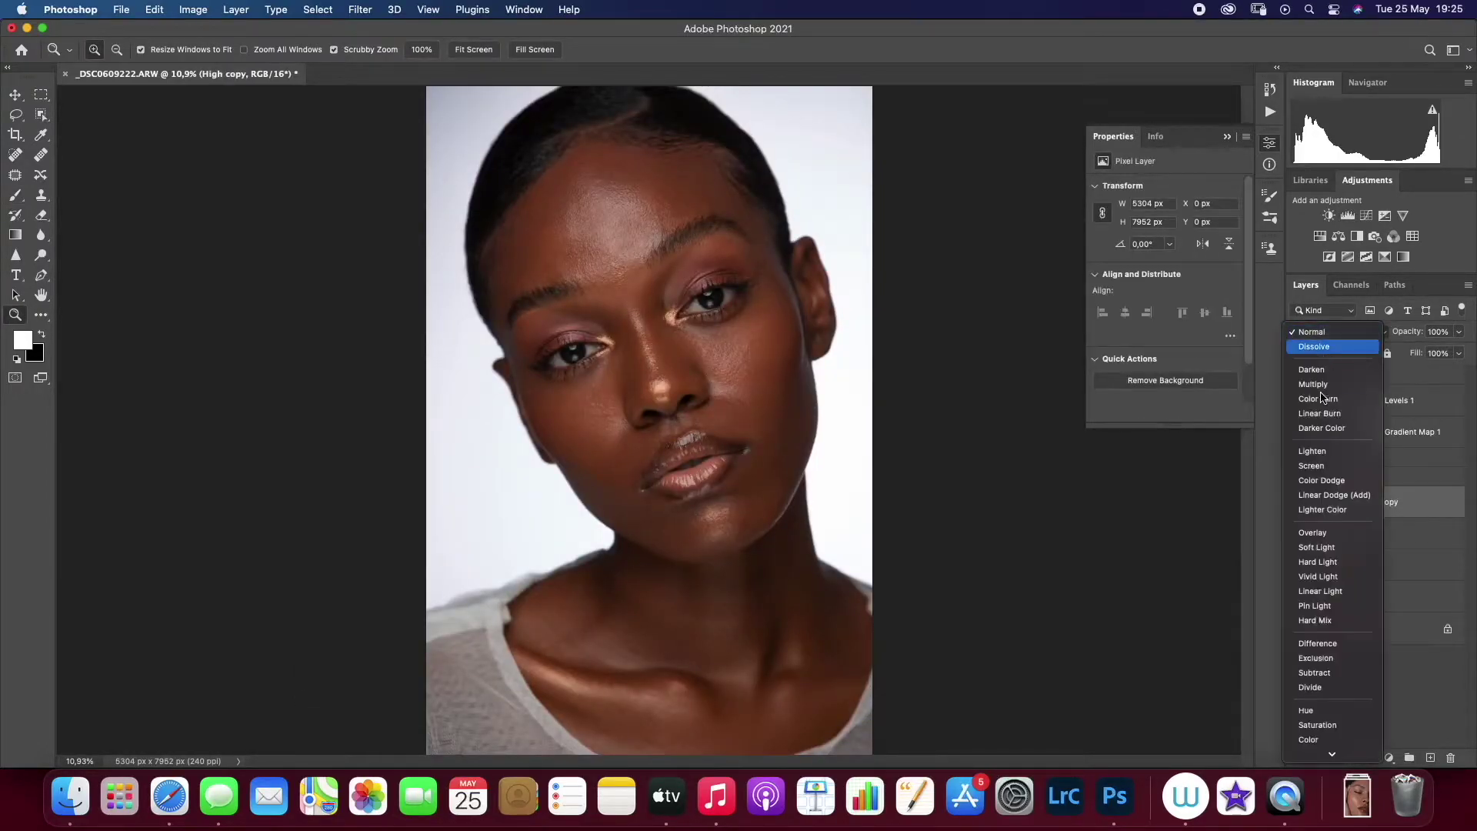
left_click(1323, 596)
Clone clean skin texture over the collarbones, chest and neck on High copy with a 60 px Clone Stamp
left_click(746, 615)
key("s")
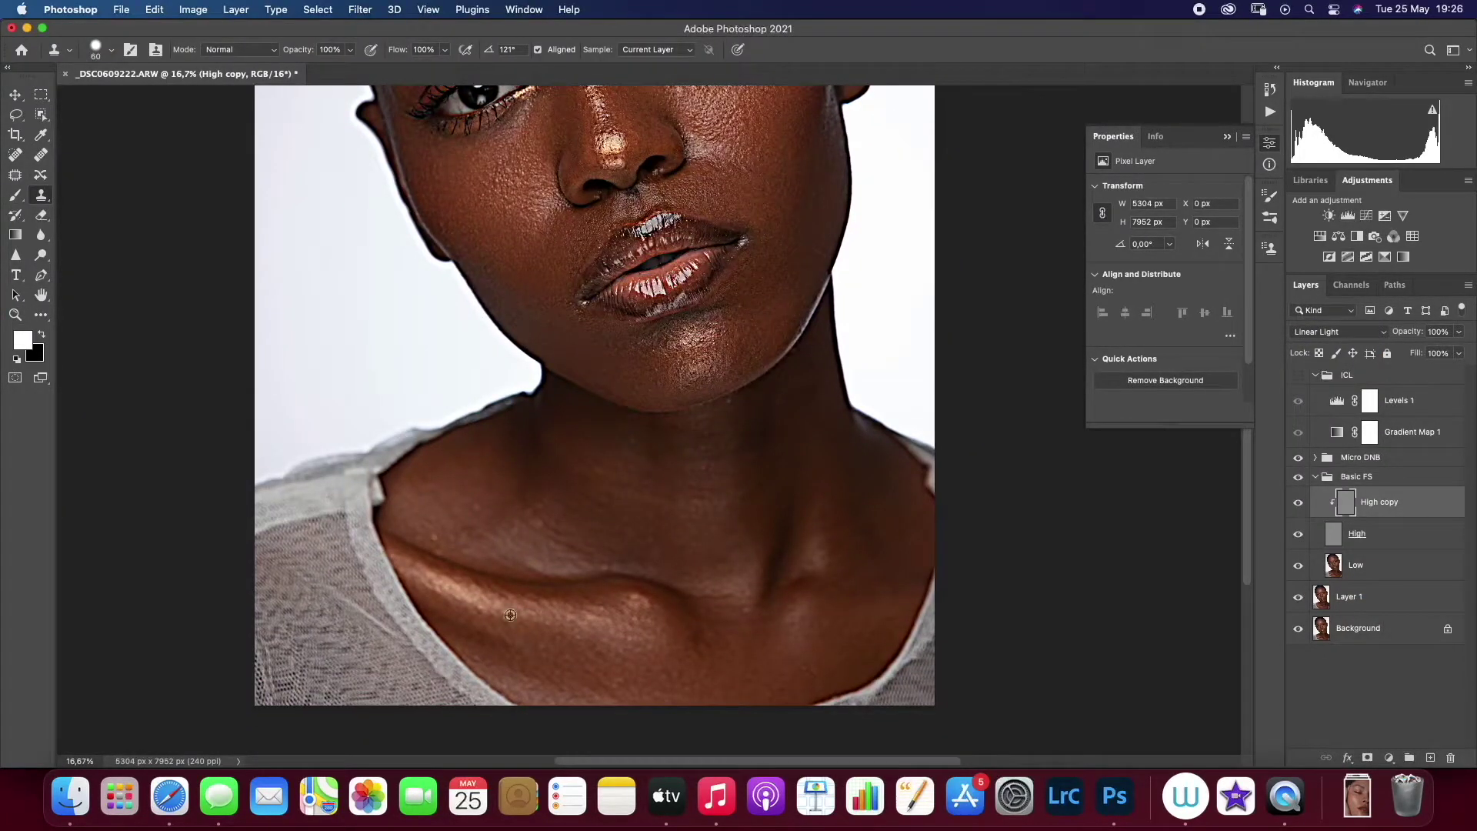
left_click(471, 586)
left_click(447, 598, "alt")
mouse_move(574, 517)
left_mouse_down()
mouse_move(575, 551)
mouse_move(527, 510)
mouse_move(514, 560)
mouse_move(456, 533)
mouse_move(473, 507)
mouse_move(410, 482)
mouse_move(444, 461)
mouse_move(546, 536)
mouse_move(528, 466)
mouse_move(601, 501)
mouse_move(660, 497)
mouse_move(657, 513)
mouse_move(720, 557)
mouse_move(737, 539)
mouse_move(616, 553)
mouse_move(814, 456)
mouse_move(759, 483)
mouse_move(785, 440)
mouse_move(753, 498)
mouse_move(775, 435)
mouse_move(745, 443)
mouse_move(806, 396)
mouse_move(795, 354)
mouse_move(900, 616)
mouse_move(702, 645)
mouse_move(643, 591)
mouse_move(744, 638)
mouse_move(781, 587)
mouse_move(753, 642)
mouse_move(785, 685)
left_mouse_up()
left_click(766, 460, "alt")
left_click(759, 644, "alt")
Clone skin texture on High copy around the chin, forehead and neck with the 60 px Clone Stamp
scroll(731, 307, "up", 4)
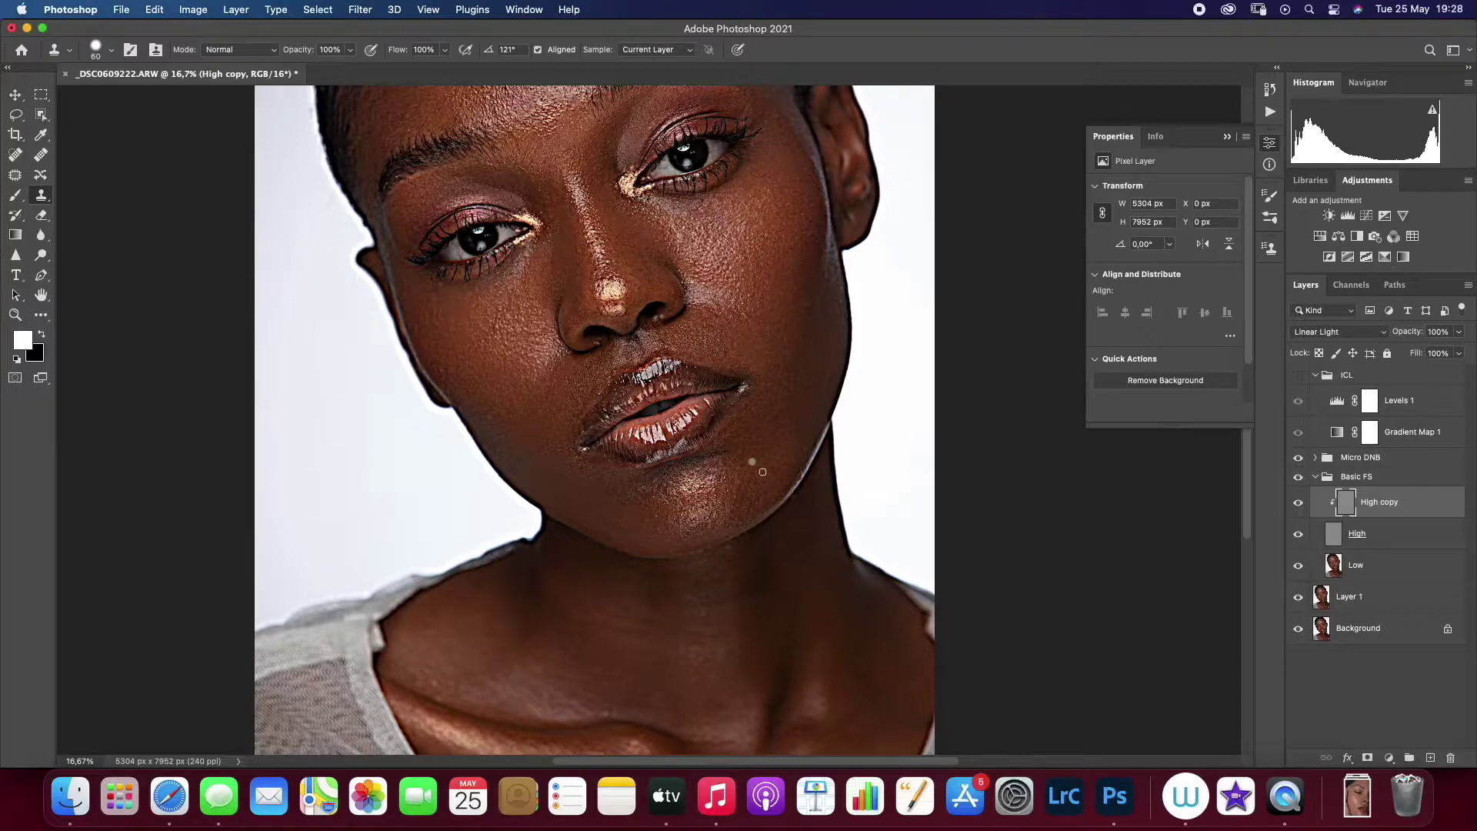
scroll(738, 254, "up", 6)
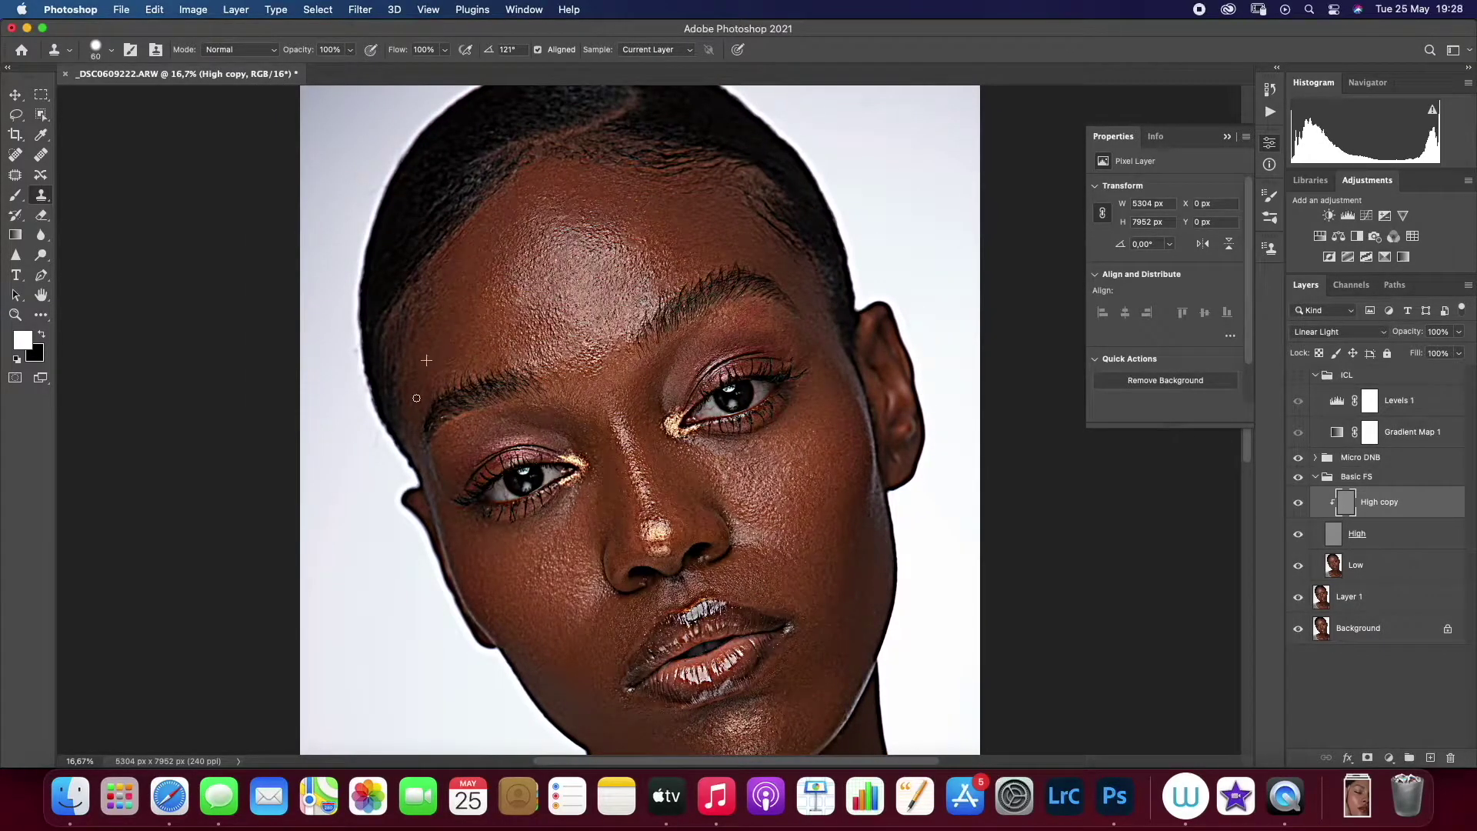
scroll(822, 356, "down", 5)
scroll(826, 676, "down", 1)
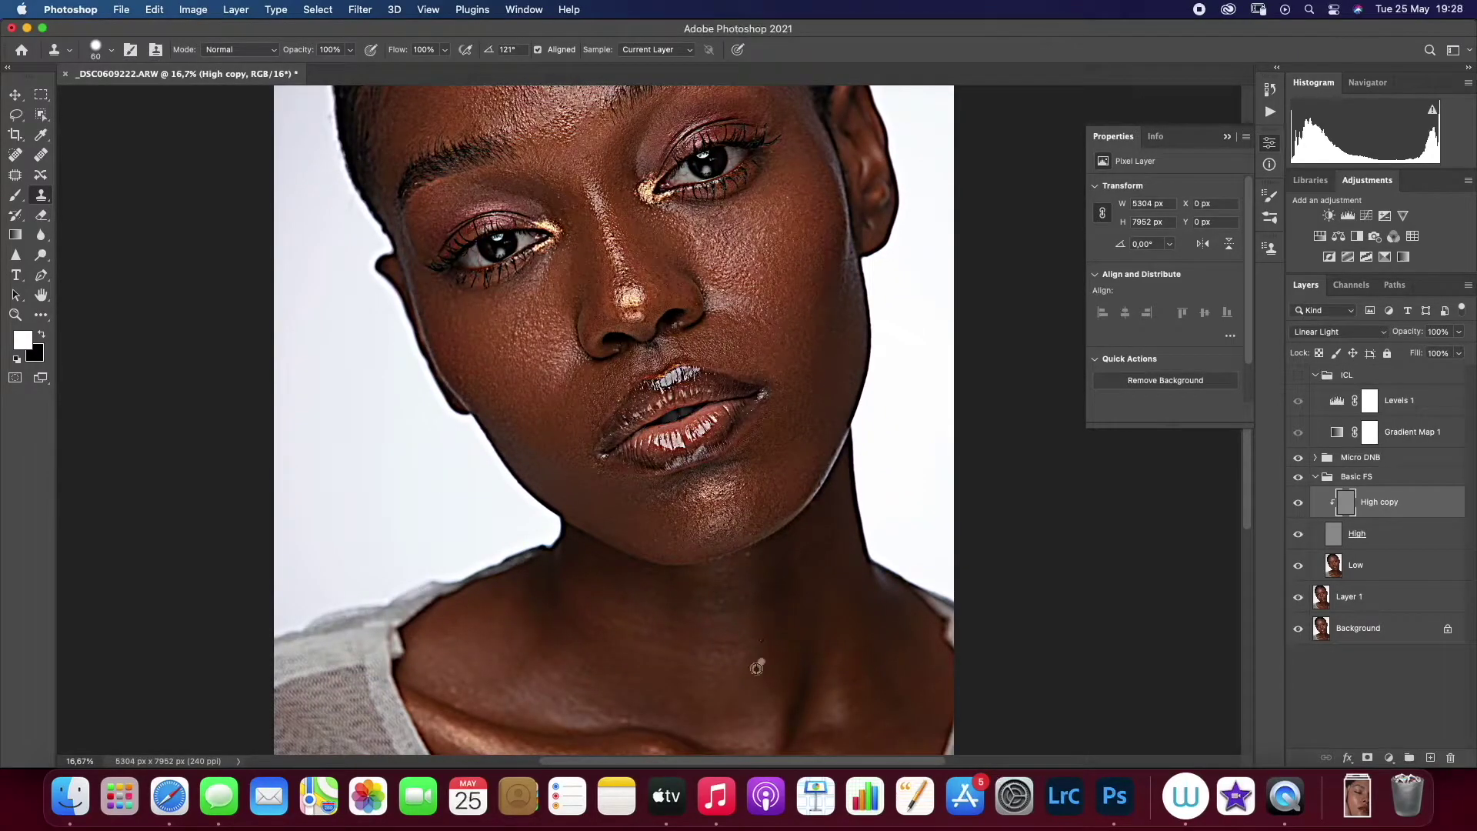
Return the High copy layer to Normal and compare the whole portrait by toggling the Basic FS group's visibility
left_click(1298, 477)
left_click(18, 316)
key("super+0")
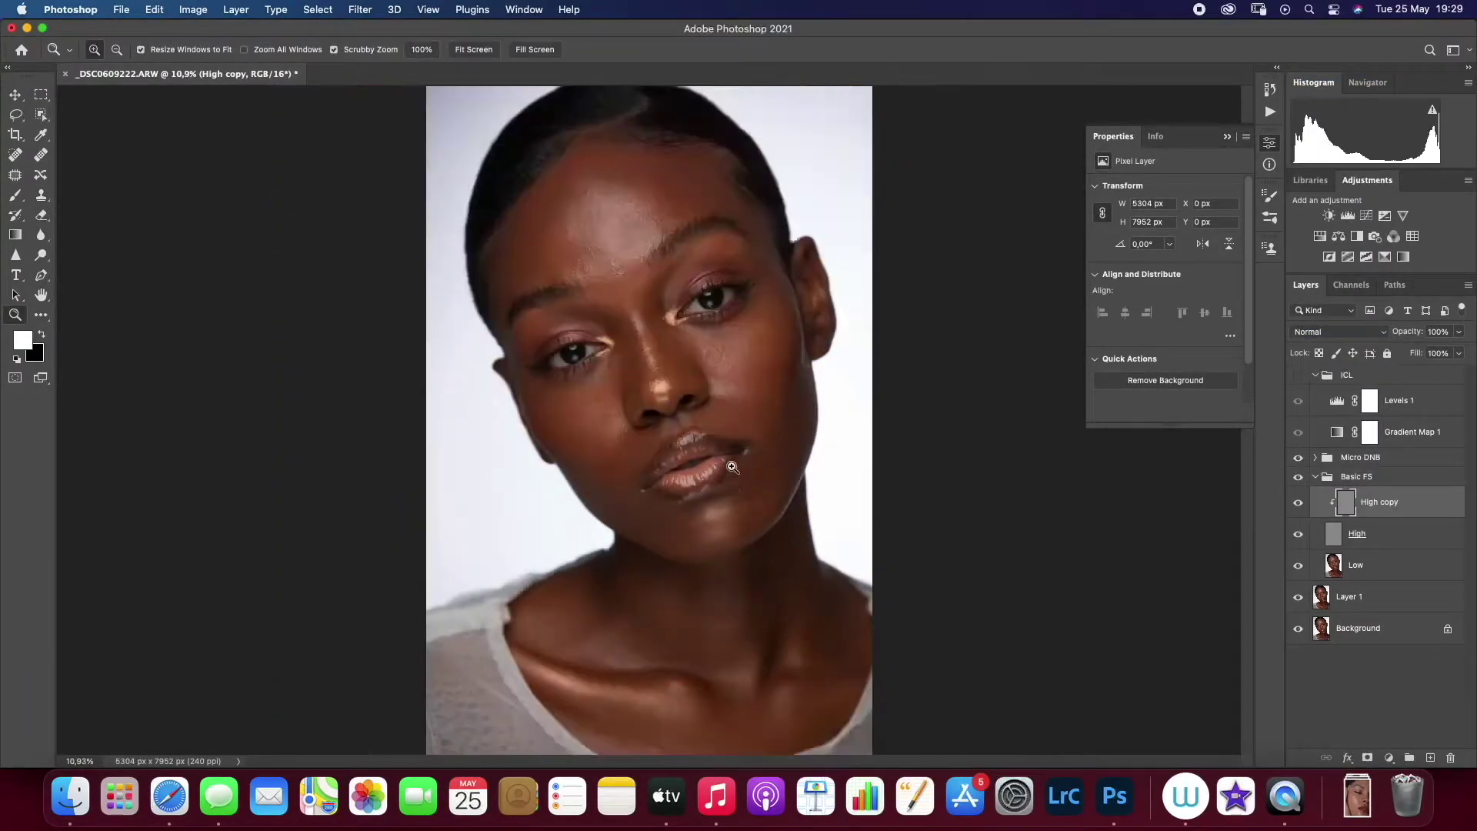
Clone skin texture on High copy over the right cheek beside the mouth with the 60 px Clone Stamp
left_click(1314, 476)
left_click_drag(753, 407, 791, 447)
key("s")
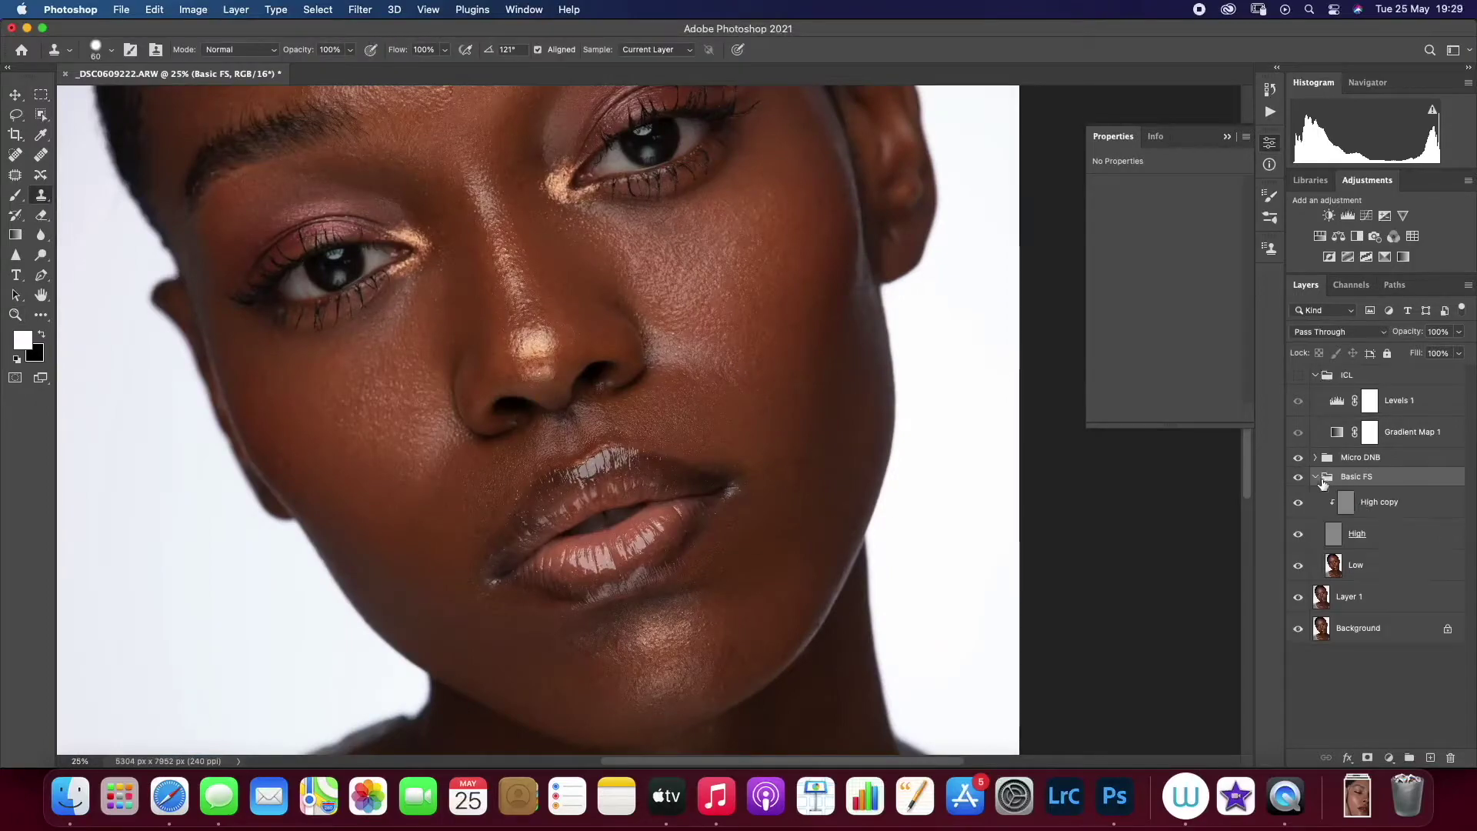
key("alt+bracketleft")
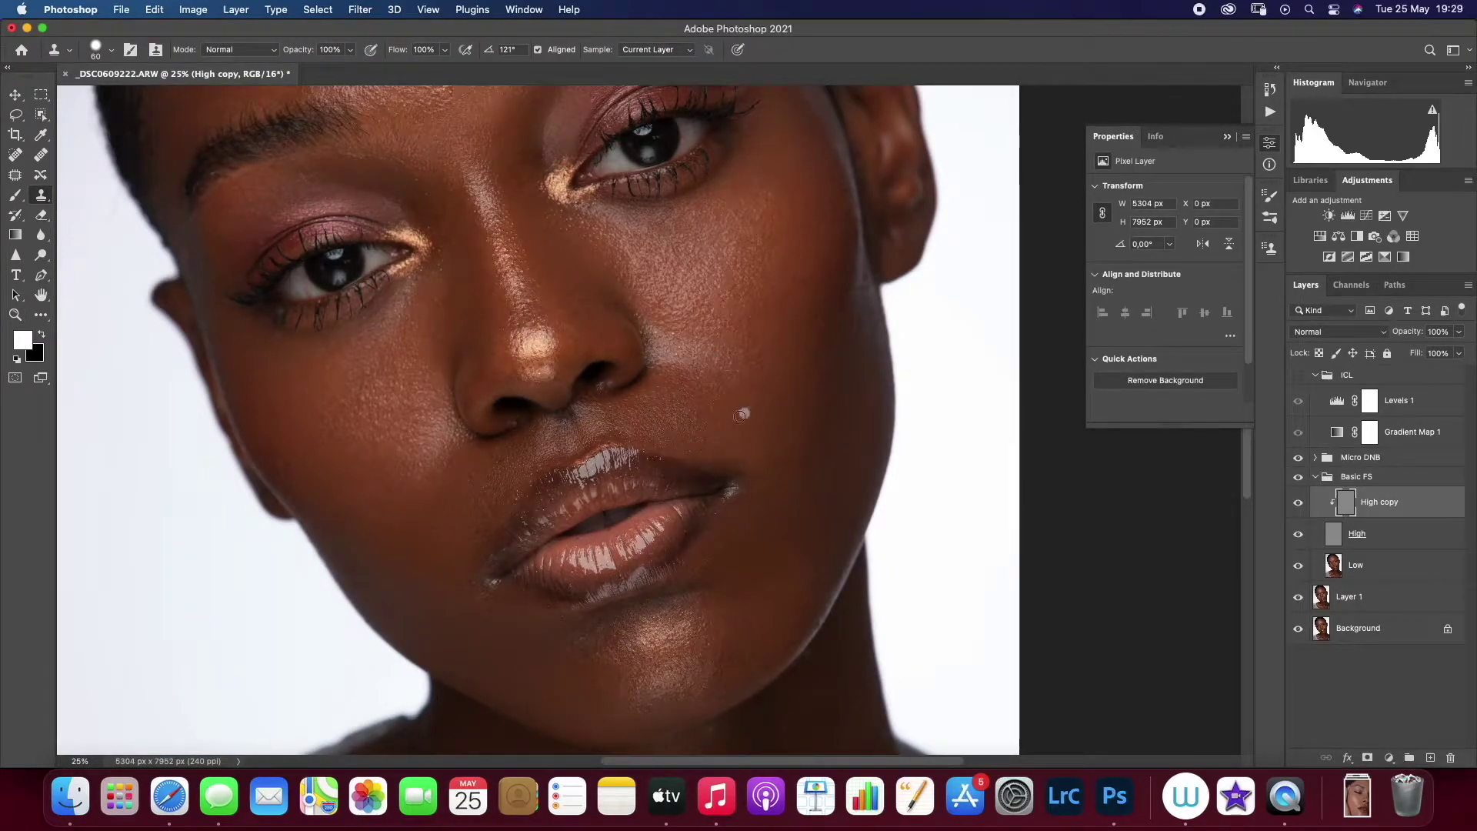
Toggle the Micro DNB group's visibility to check the dodge and burn on the whole portrait
key("z")
key("super+0")
left_click(1298, 457)
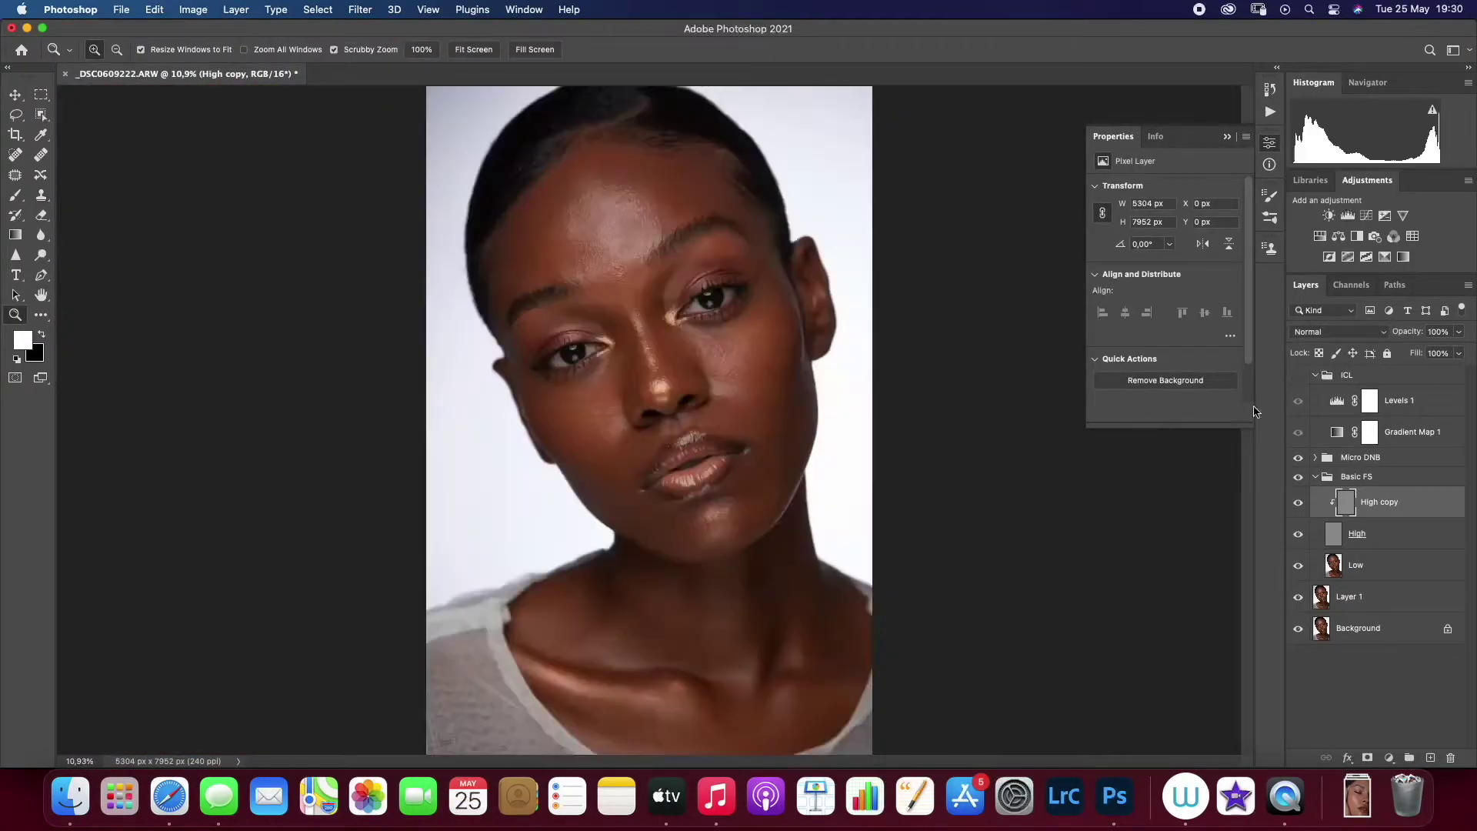
Clone texture over the shiny forehead on High copy in Linear Light mode with a 40 px Clone Stamp
key("s")
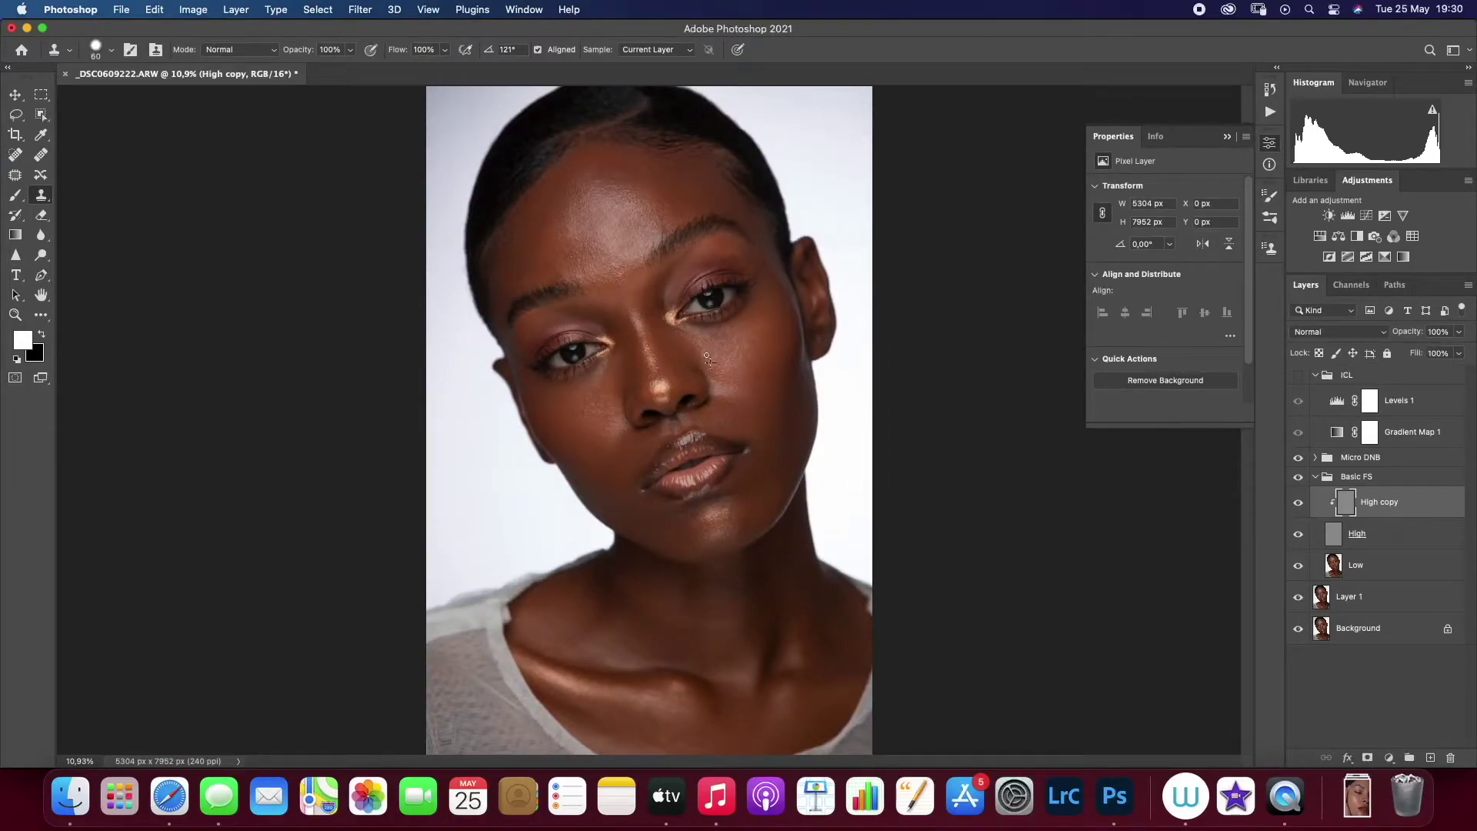
key("z")
left_click_drag(674, 231, 735, 281)
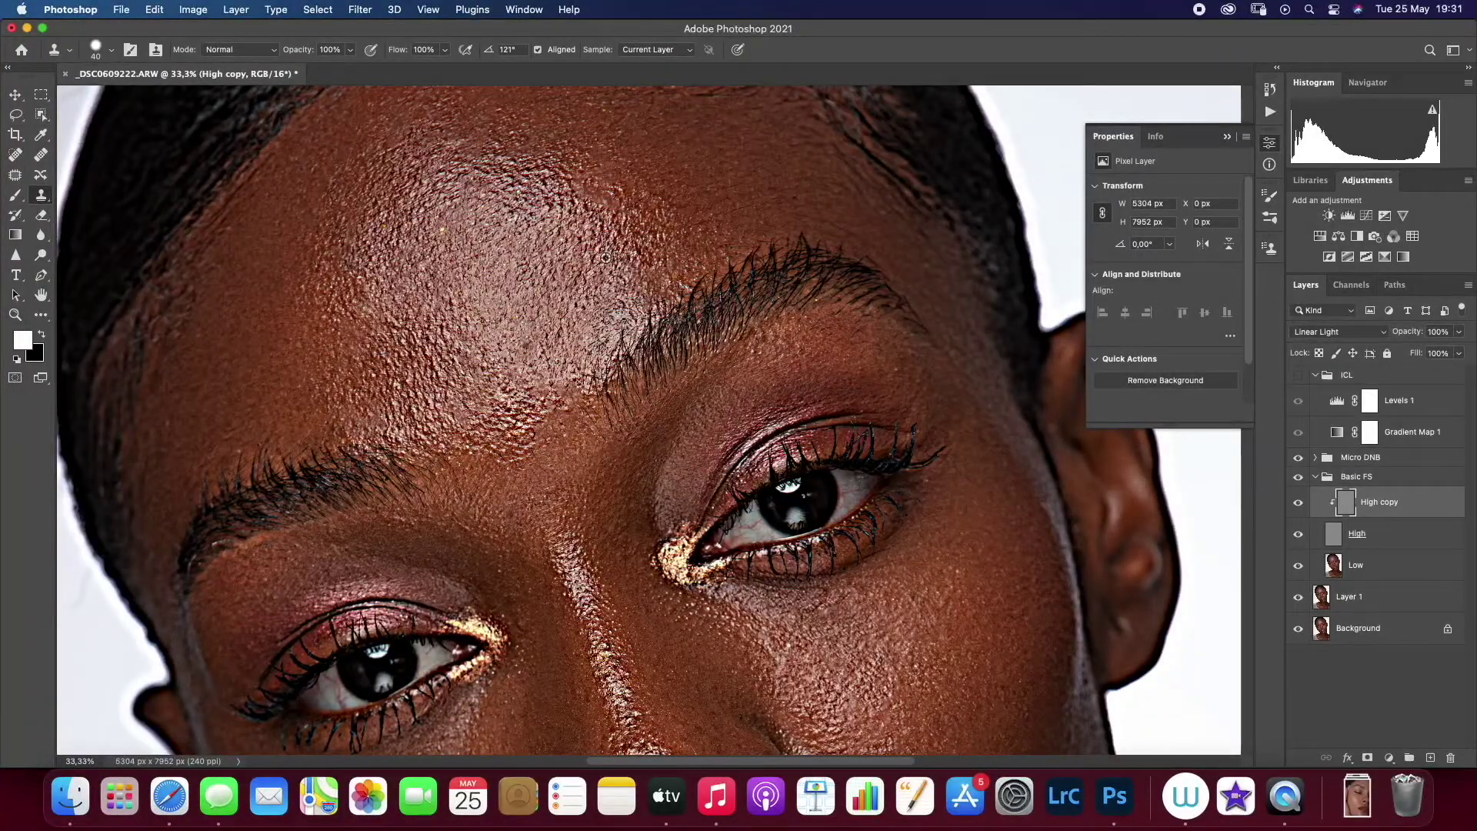
key("z")
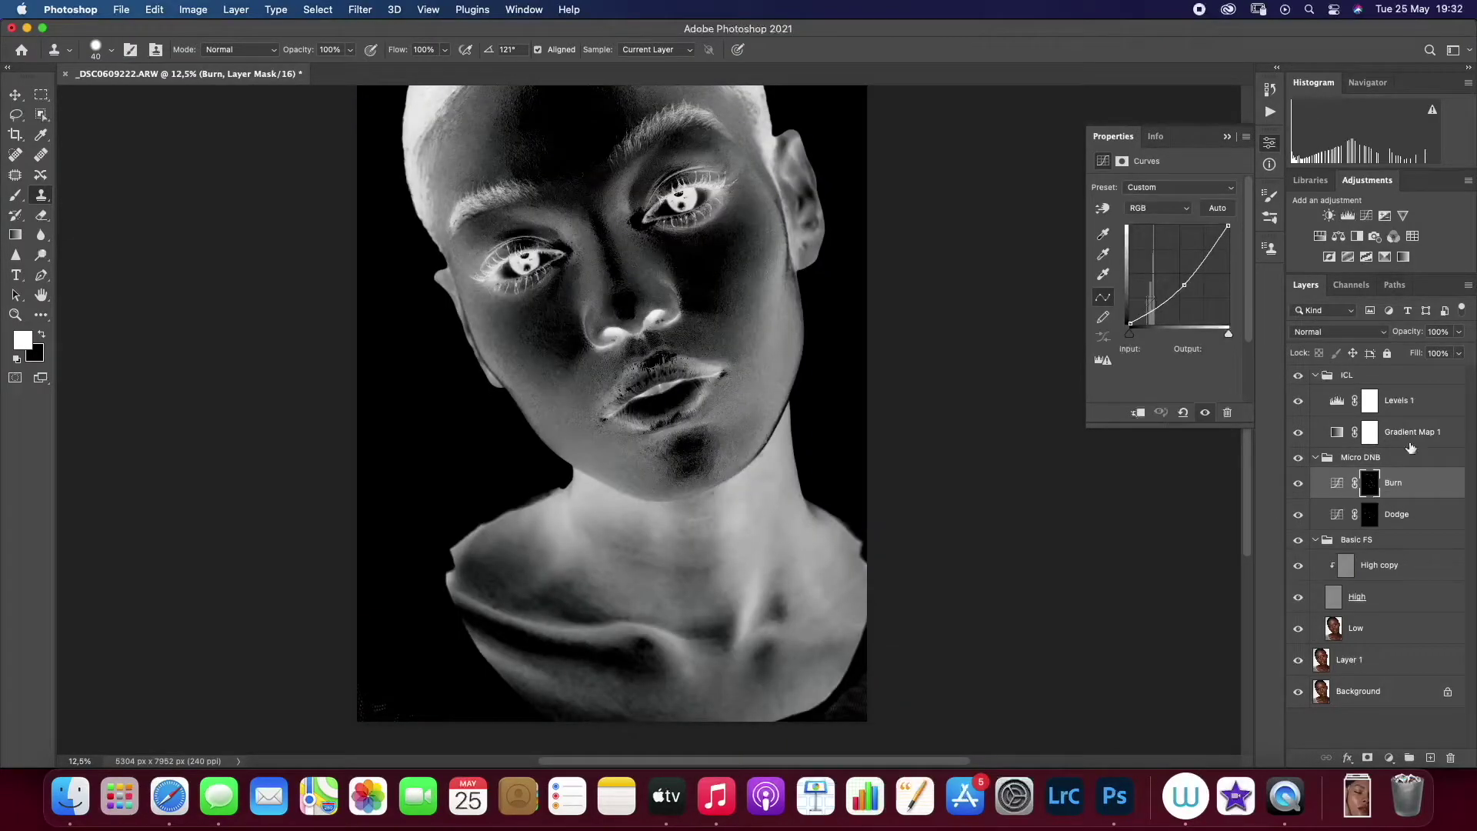
Even the skin around the right eye and temple on the Burn mask at 50 px and the Dodge mask at 70 px
left_click(1397, 513)
left_click(15, 194)
left_click(1369, 482)
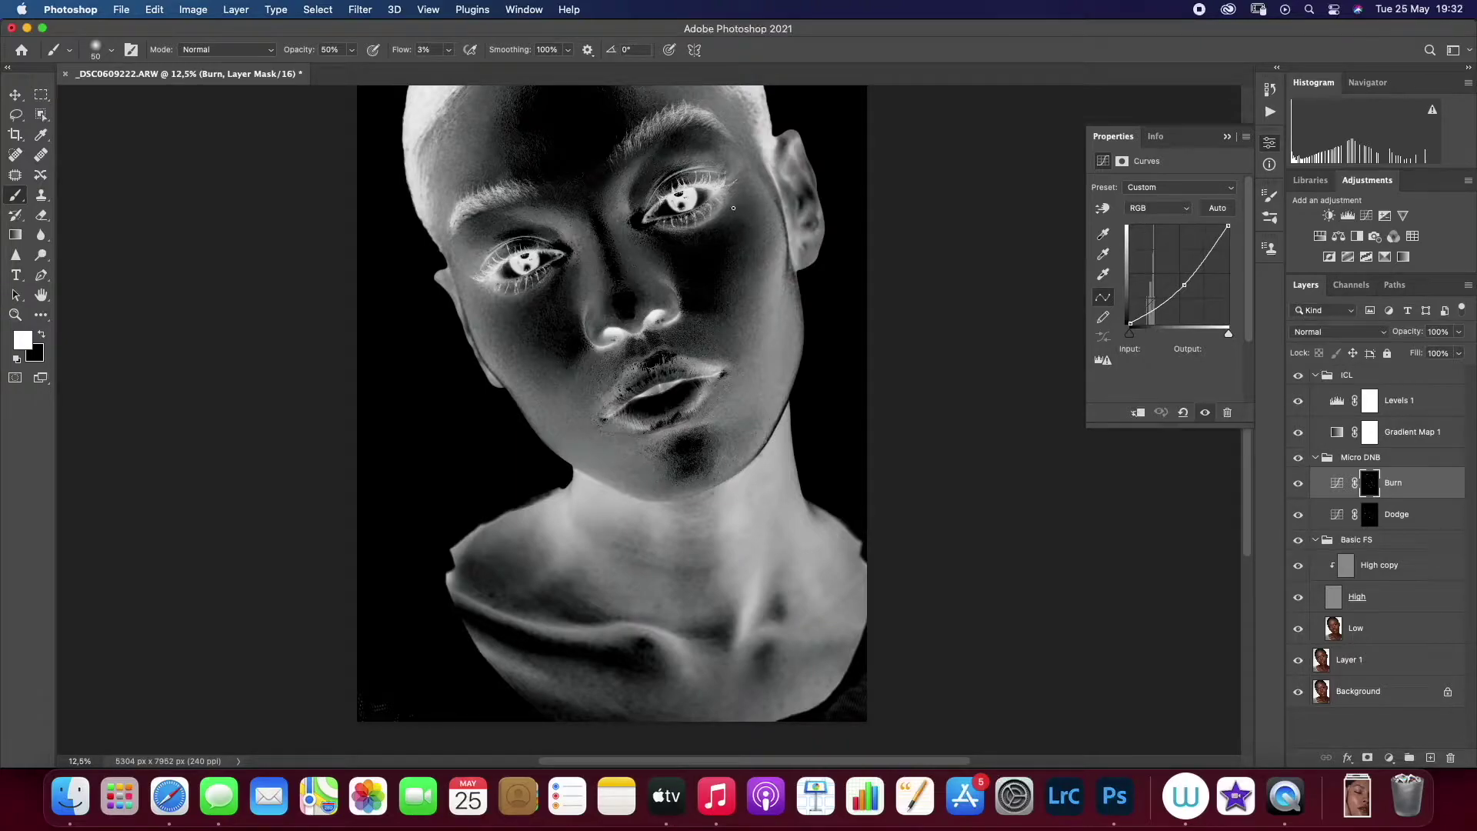
key("alt+[")
key("alt+]")
key("alt+[")
key("bracketright")
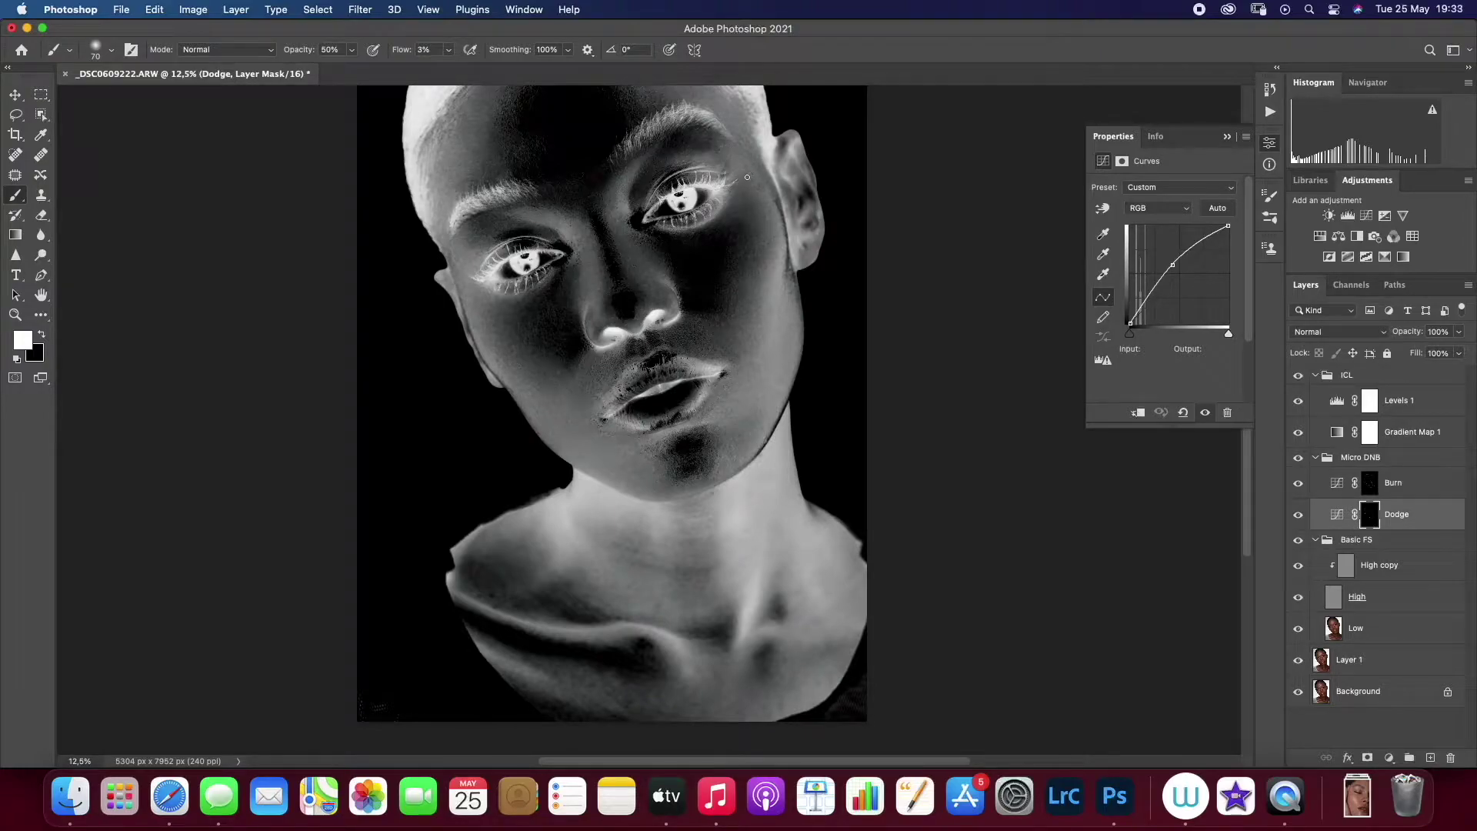
Refine the area between the right eye and eyebrow on the Dodge and Burn masks, finishing on the Burn mask at 60 px
key("alt+bracketright")
key("alt+bracketleft")
key("bracketright")
key("bracketright")
key("alt+bracketright")
key("bracketleft")
key("bracketleft")
key("bracketleft")
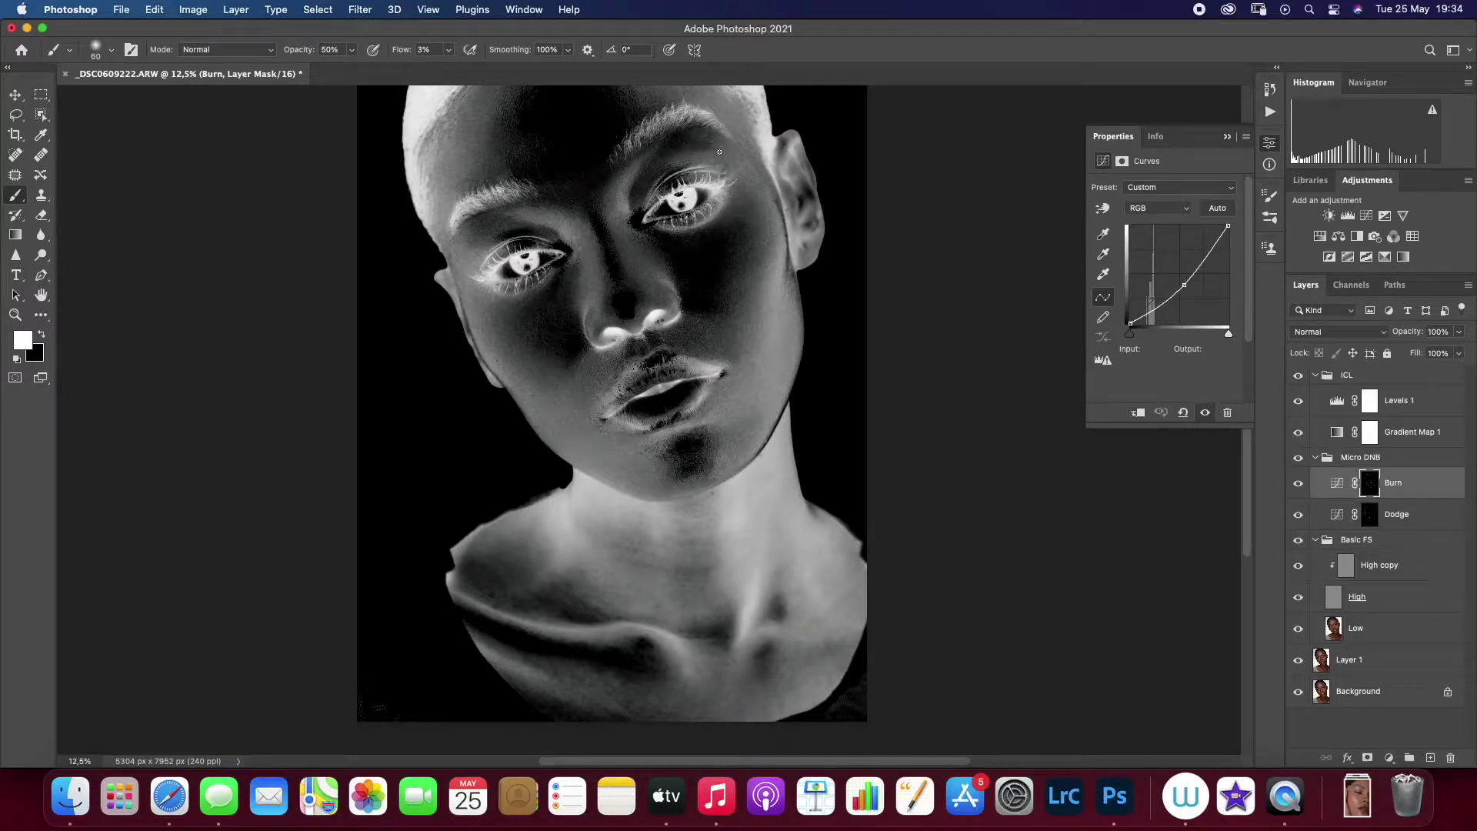
Paint on the Burn mask over the left shoulder, starting at 80 px, and on the Dodge mask under the chin at 200 px
key("super+0")
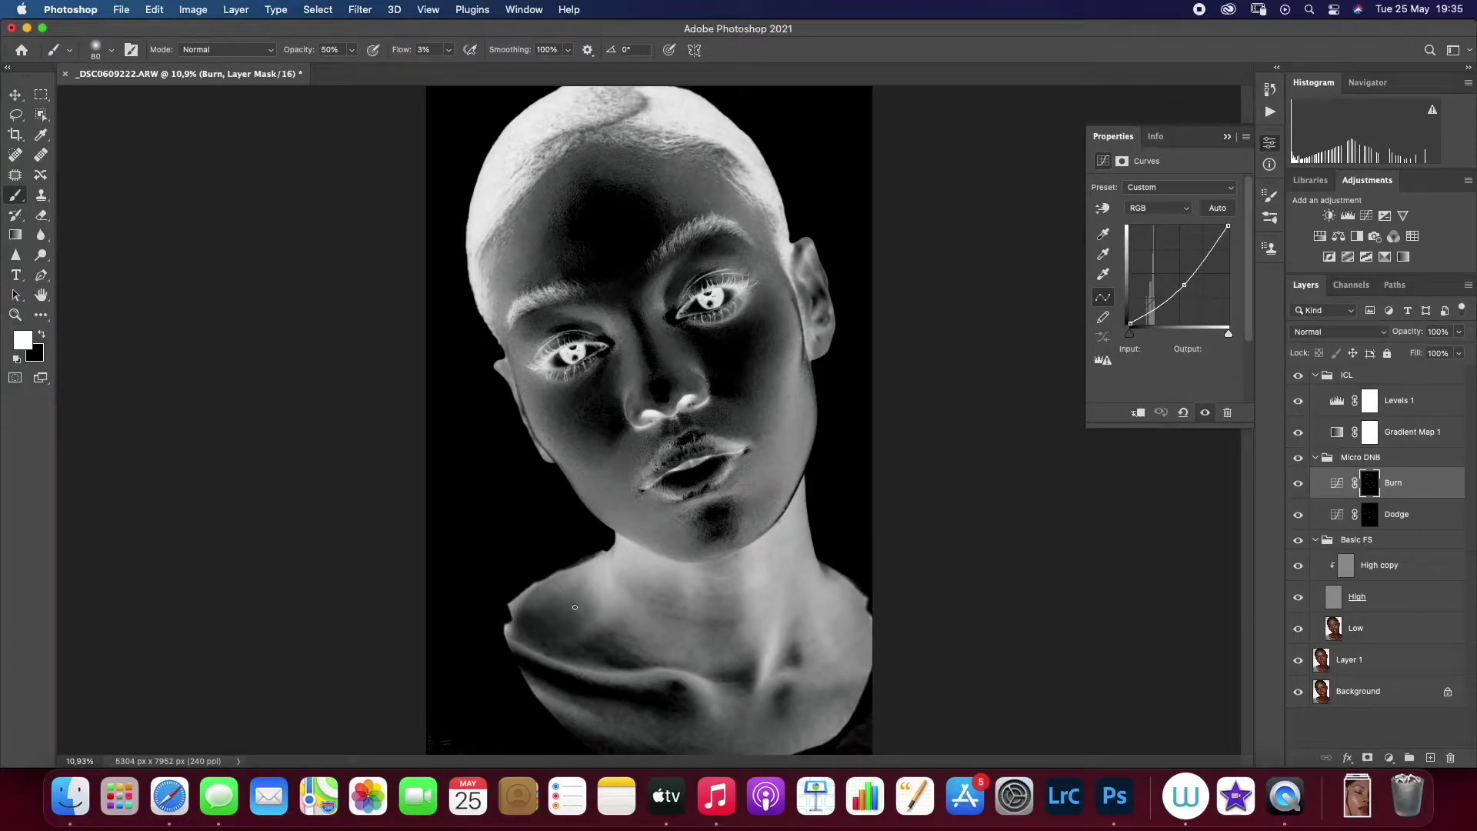
key("bracketright")
key("bracketright")
key("bracketright")
key("alt+bracketleft")
key("bracketright")
key("bracketright")
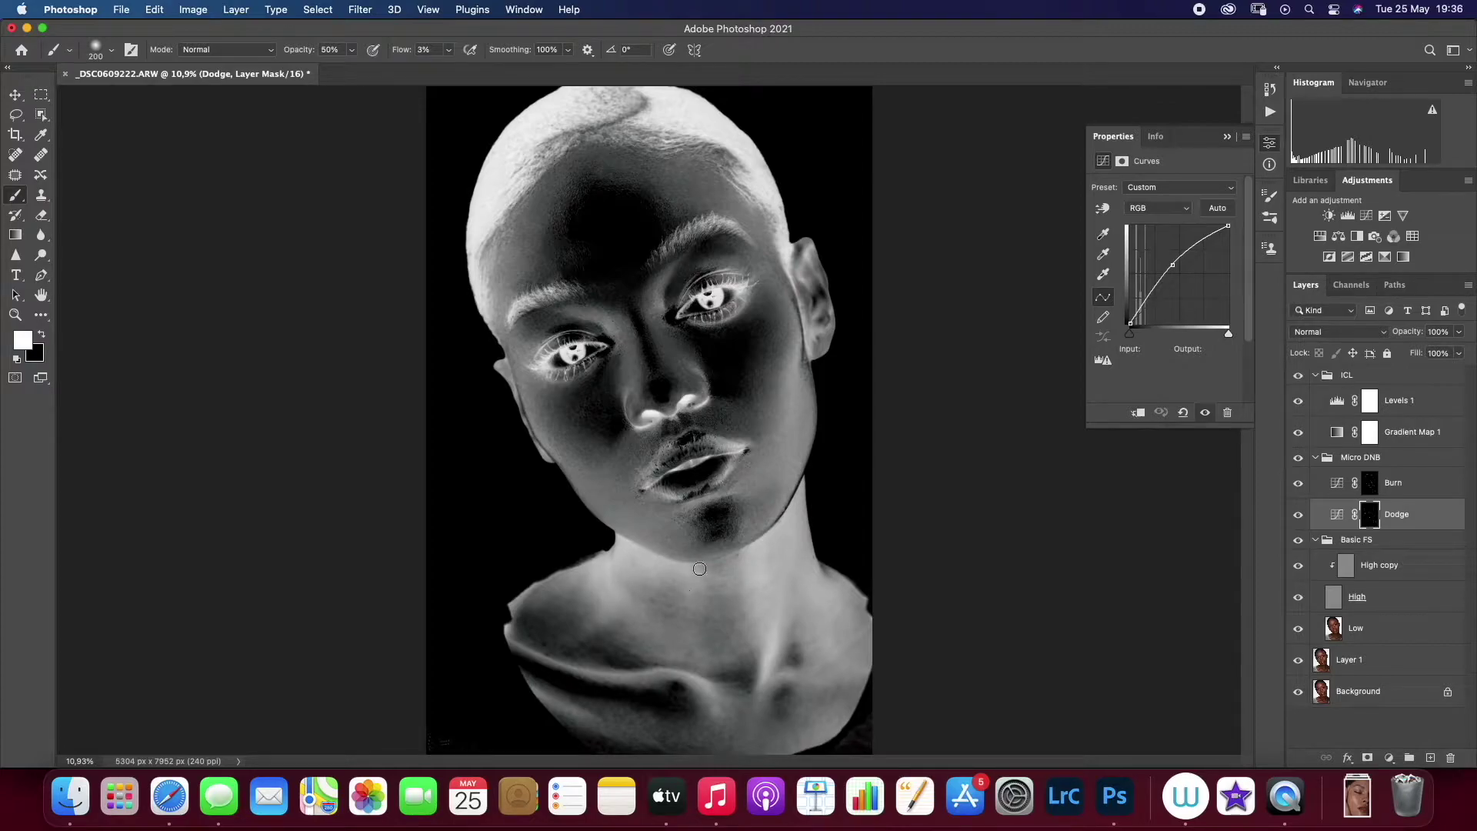
Smooth the neck on the Dodge mask with large brushes and its right shoulder junction on the Burn mask at 100 px
key("bracketright")
key("bracketright")
key("bracketleft")
key("bracketleft")
key("bracketleft")
key("bracketleft")
key("alt+bracketright")
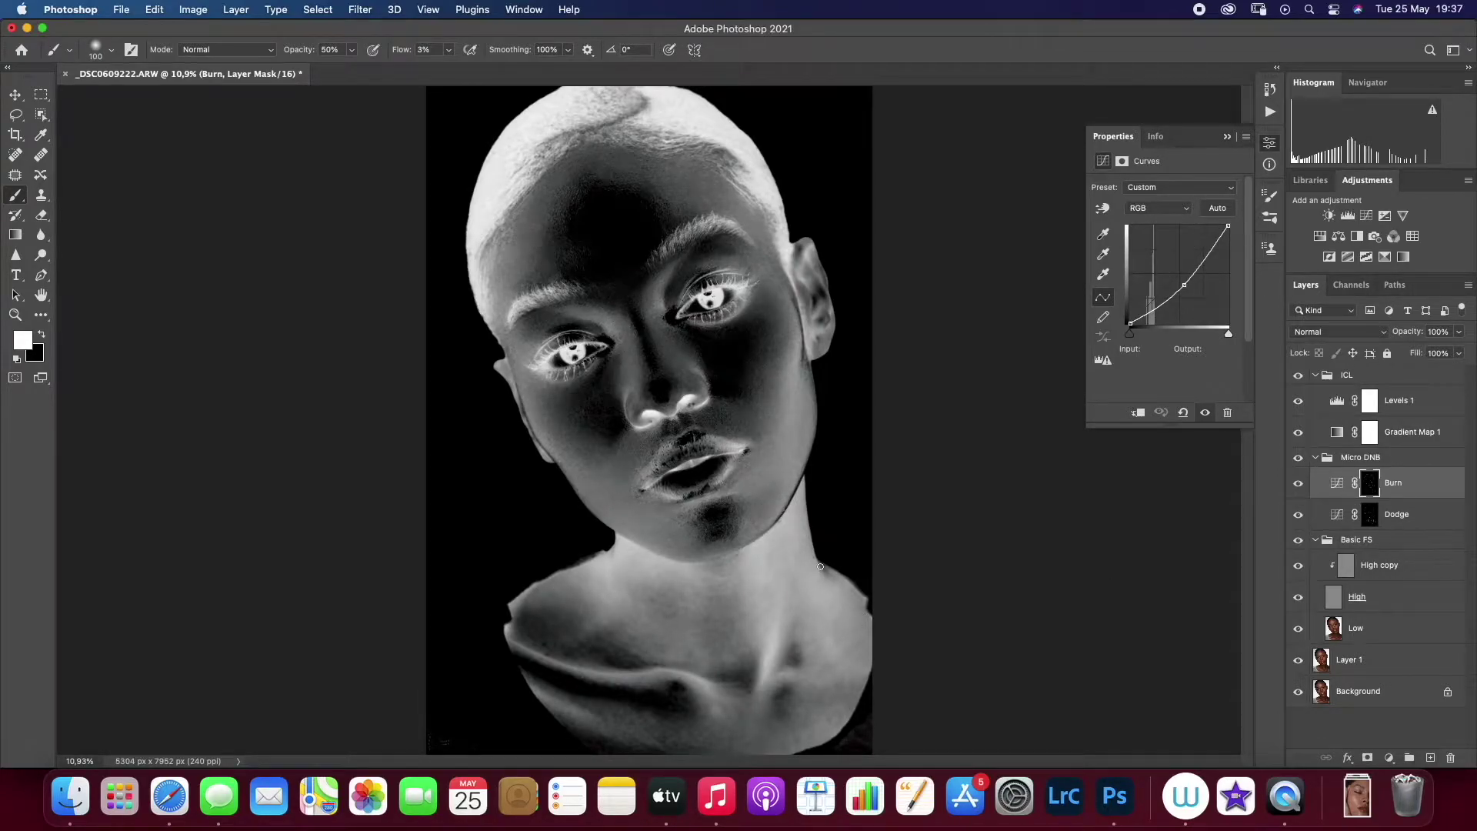
With the ICL group hidden, add a Curves layer with raised midtones above the Micro DNB group and invert its mask
left_click(1298, 374)
left_click(1316, 457)
left_click(1390, 758)
left_click(1388, 500)
left_click_drag(1178, 275, 1169, 266)
key("super+i")
Rename the brightening Curves layer as Micro DNB
double_click(1389, 463)
type("micr")
key("BackSpace")
key("BackSpace")
key("BackSpace")
key("BackSpace")
type("Micro DNB")
key("Return")
Add a second Curves layer with lowered midtones and invert its mask
left_click(1390, 757)
left_click(1389, 500)
left_click_drag(1178, 275, 1183, 283)
key("ctrl+i")
Rename the darkening Curves layer as Burn and the brightening Curves layer as Dodge
double_click(1384, 463)
type("Burn")
key("Return")
double_click(1389, 494)
type("Dodge")
Group the new Burn and Dodge layers and name the group Micro DNB 2
left_click(1381, 464, "shift")
key("super+g")
double_click(1362, 457)
type("Micro DNB")
key("Return")
double_click(1382, 458)
left_click(1382, 458)
type("2")
key("Return")
Show the ICL group again and activate the Dodge mask in Micro DNB 2 for painting with the Brush tool
left_click(1315, 457)
left_click(1369, 514)
left_click(1298, 375)
left_click(1370, 483)
left_click(1370, 514)
left_click(1364, 457)
key("z")
left_click(701, 530)
left_click(1370, 514)
key("b")
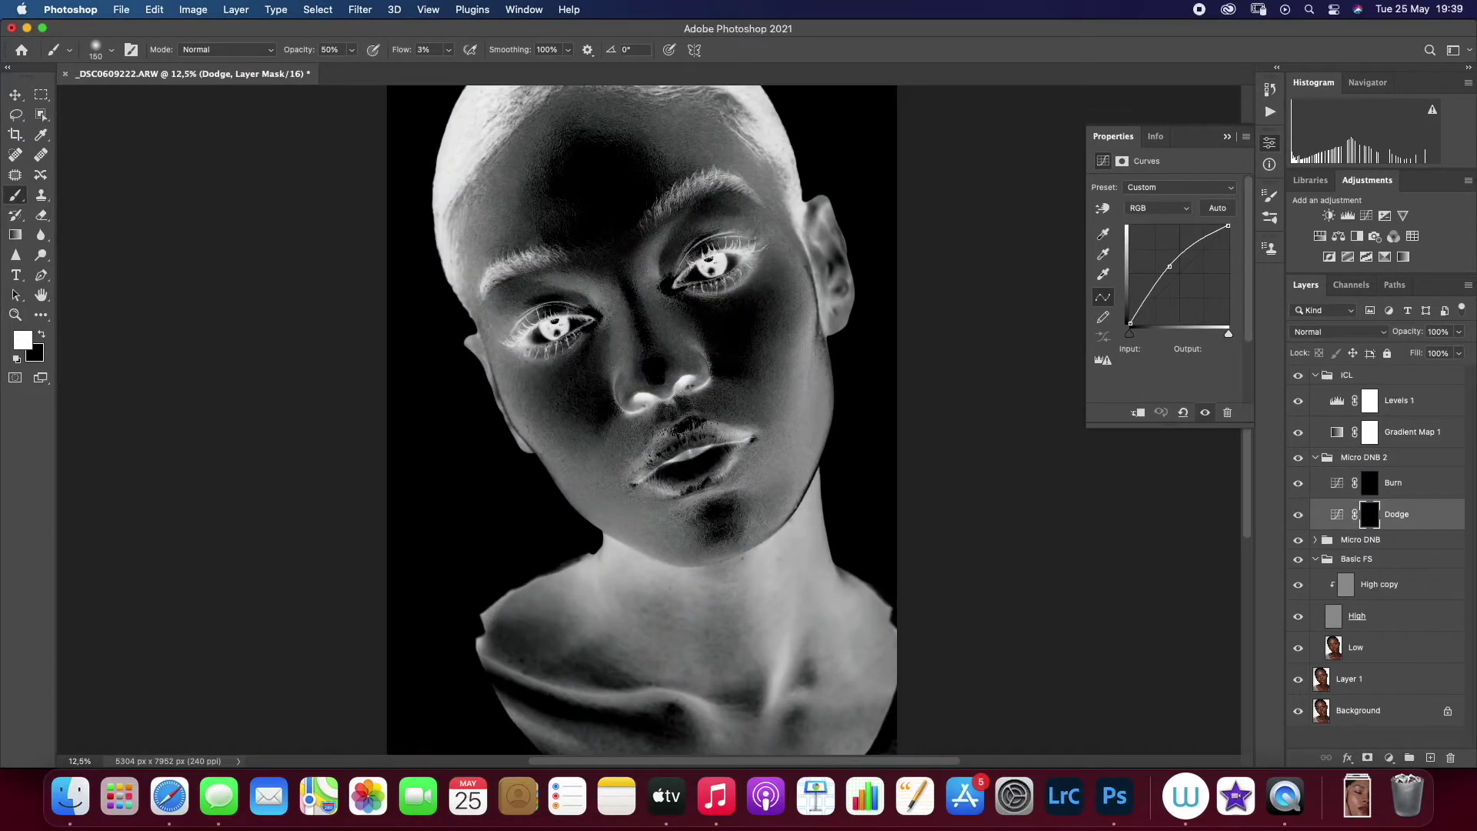
Paint on the Burn mask of Micro DNB 2 over the lower face with a 25 px brush
key("ctrl+plus")
key("ctrl+plus")
key("ctrl+plus")
key("alt+bracketright")
key("bracketleft")
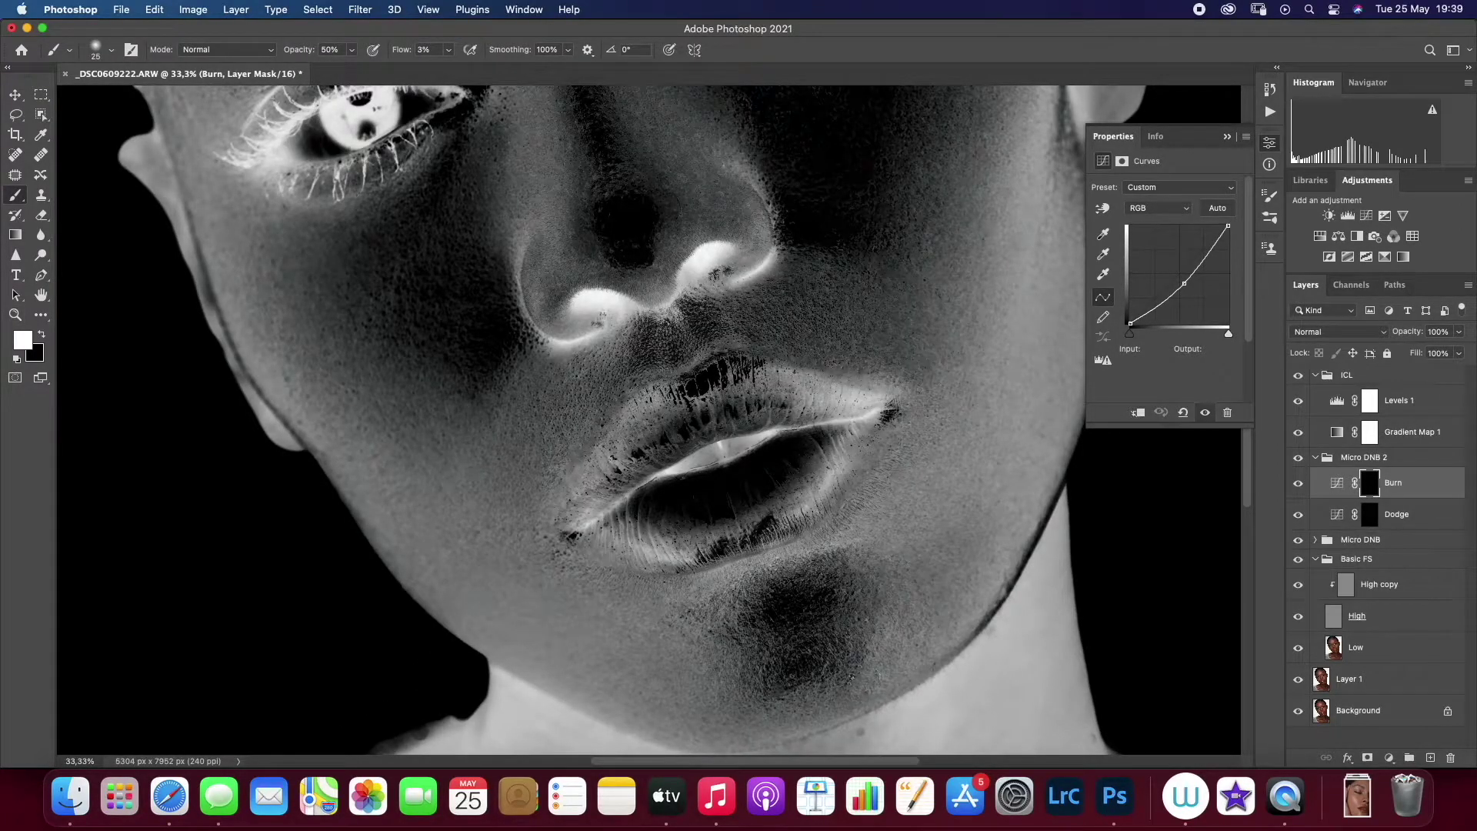
Even the lower face on the Dodge mask at 30 px and touch it up on the Burn mask at 20 px
key("alt+bracketleft")
key("bracketright")
key("bracketright")
key("bracketright")
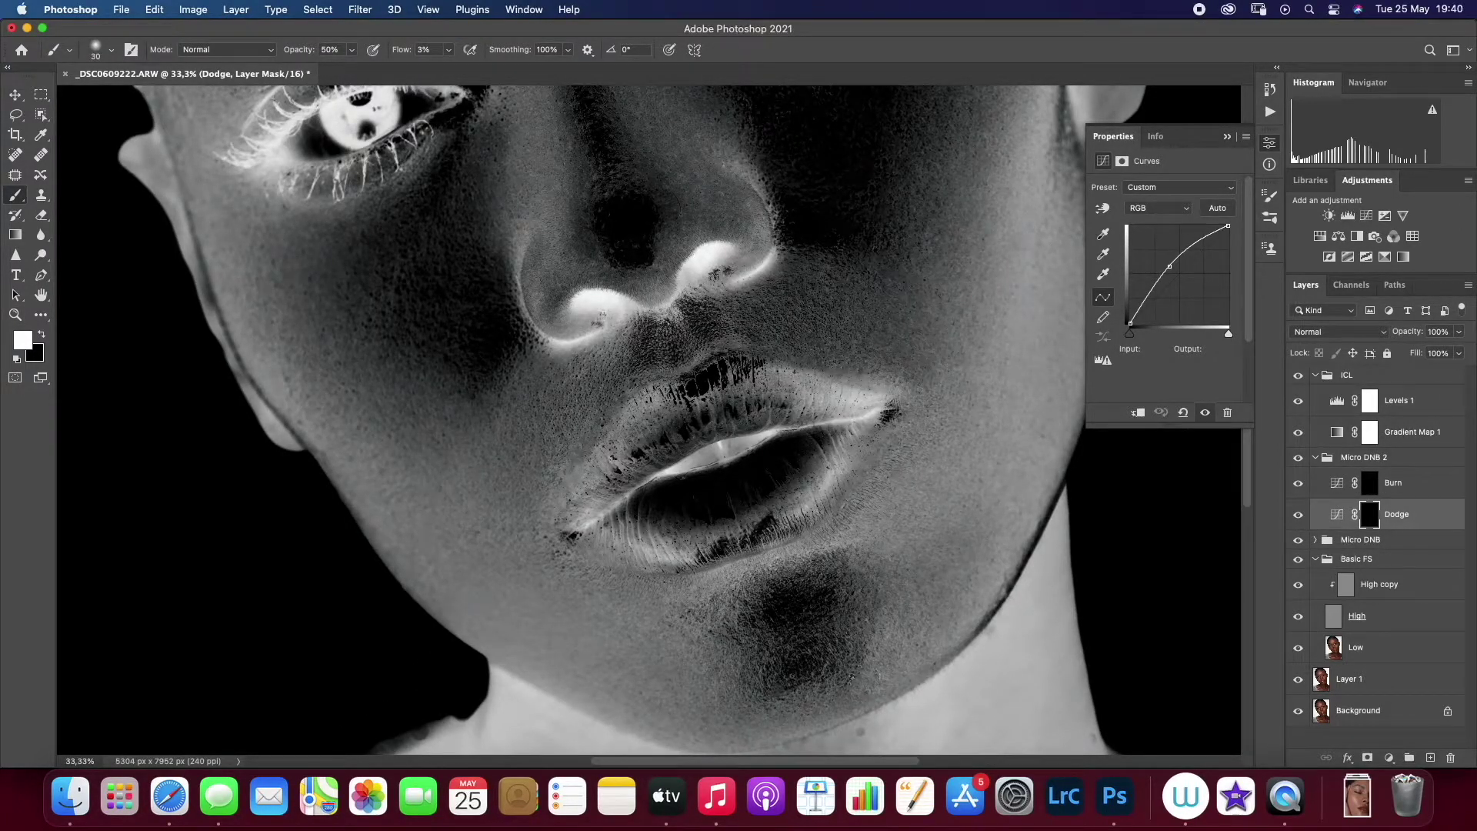
key("alt+bracketright")
key("bracketleft")
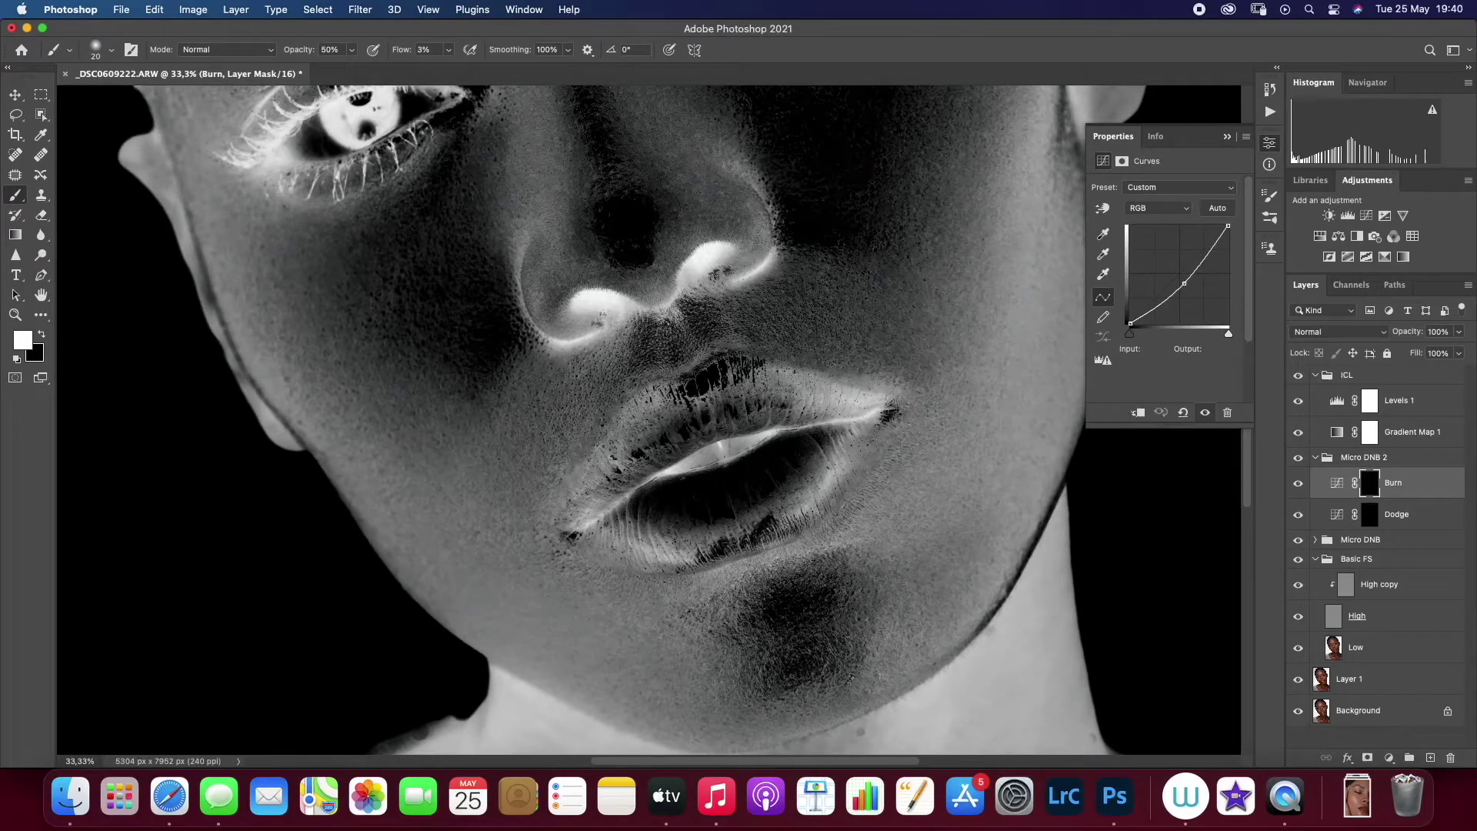
Paint on the Burn mask over the cheek beside the left nostril with a 25 px brush
key("z")
key("ctrl+0")
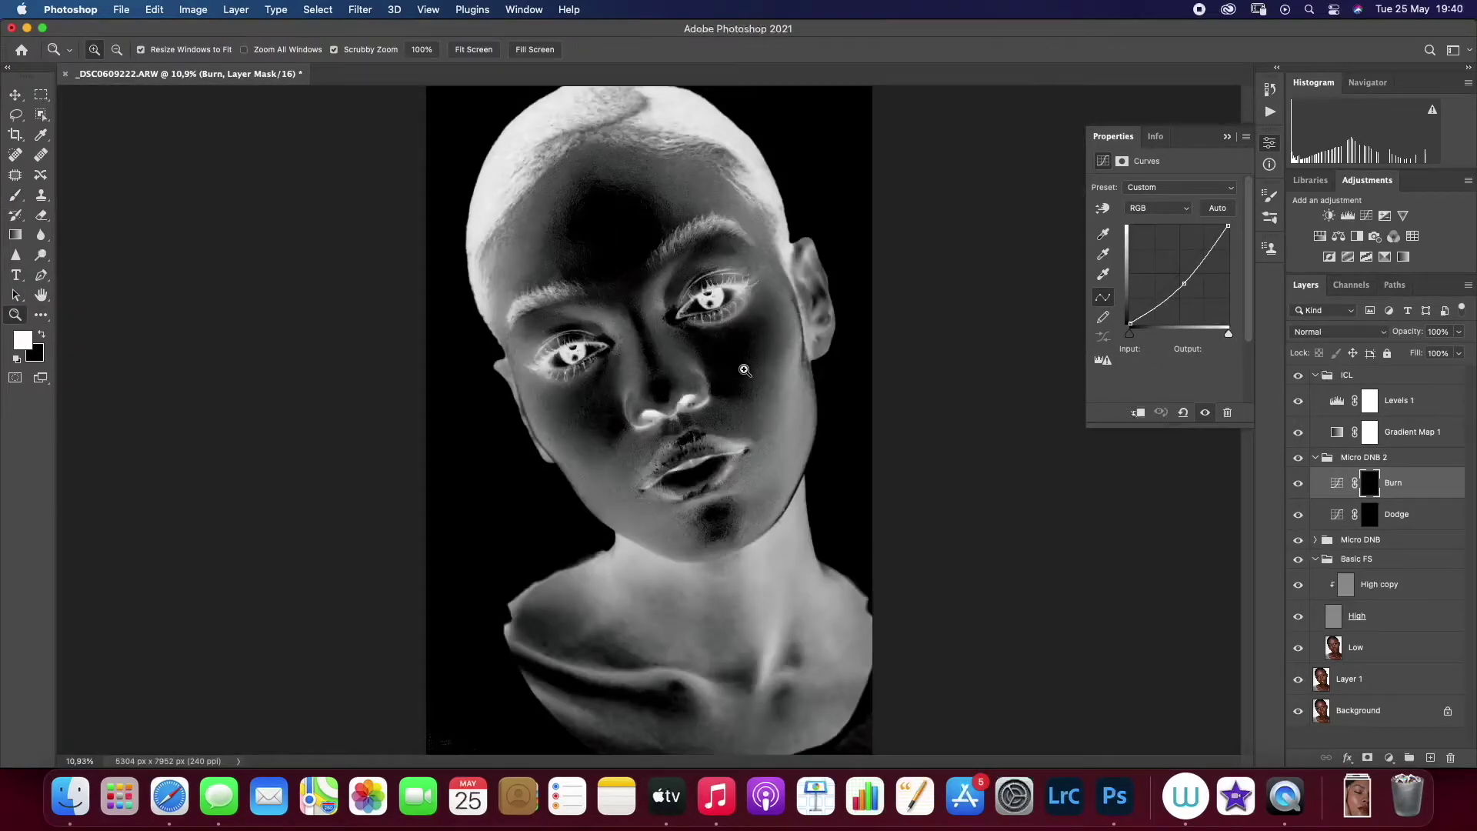
left_click_drag(745, 369, 1193, 524)
key("b")
key("bracketleft")
key("bracketleft")
key("bracketleft")
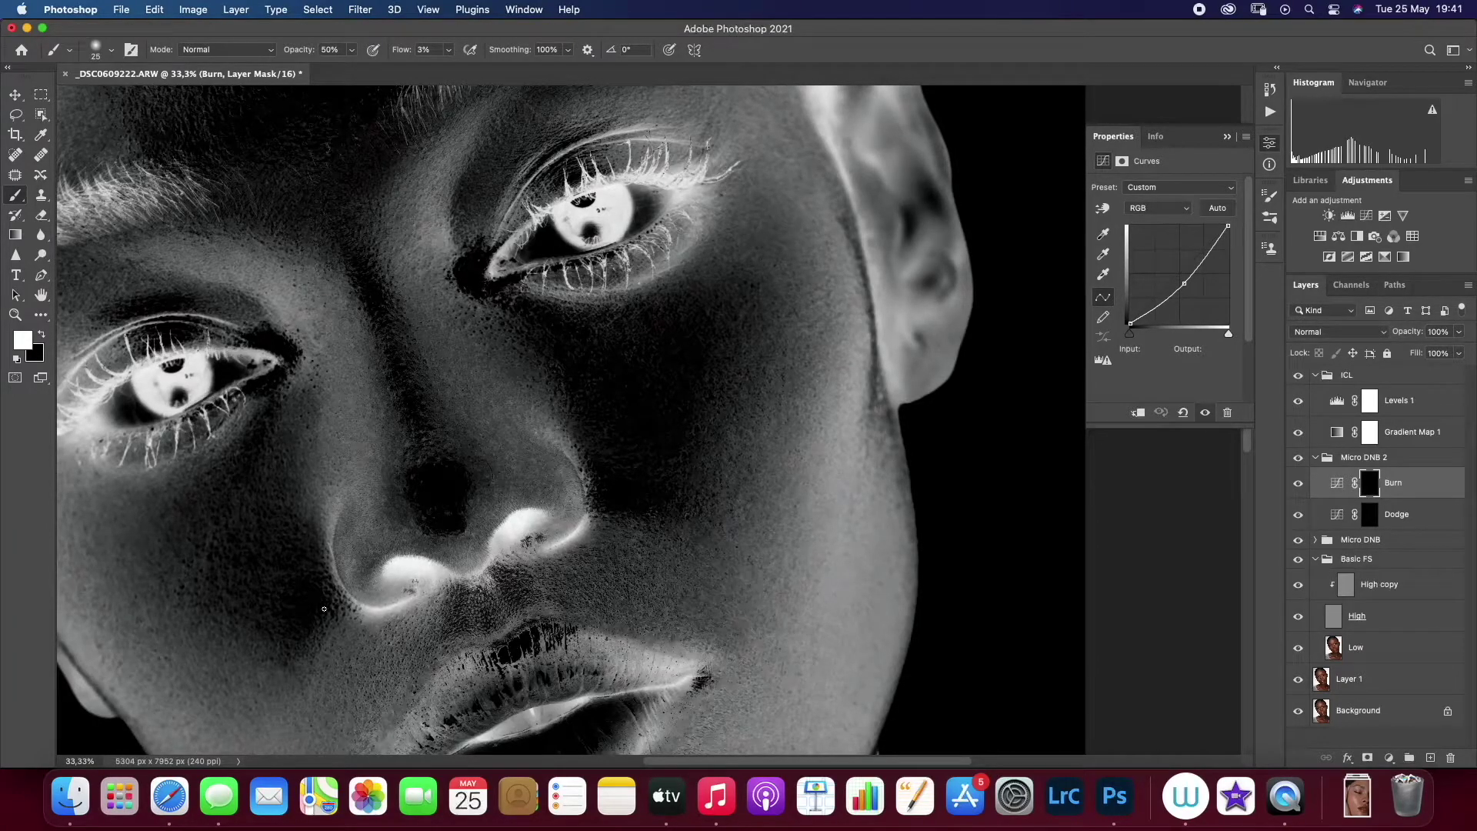
Even the right temple on the Dodge mask and the skin in front of the ear on the Burn mask, both at 30 px
key("alt+bracketleft")
key("bracketright")
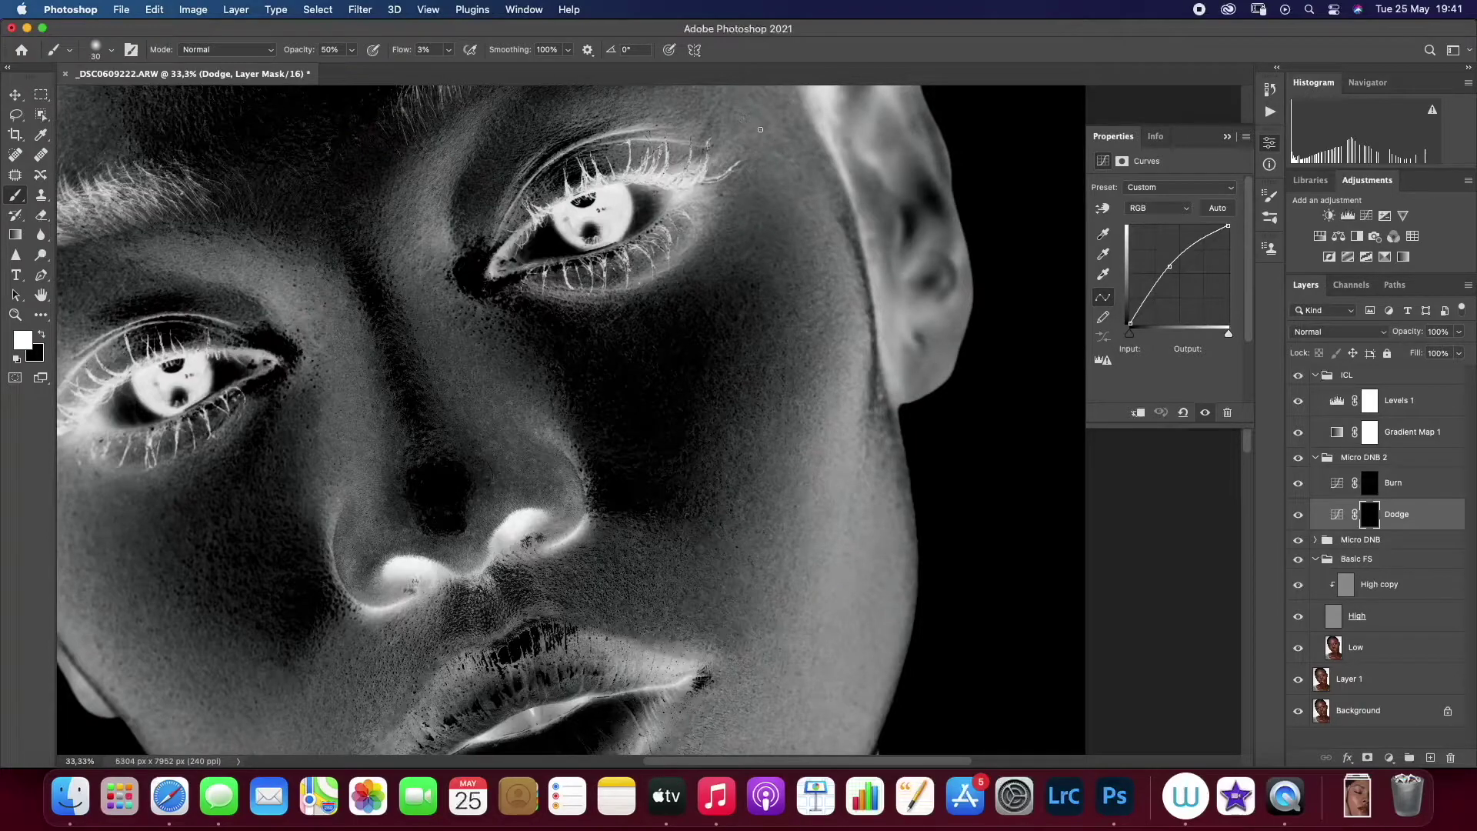
key("alt+bracketright")
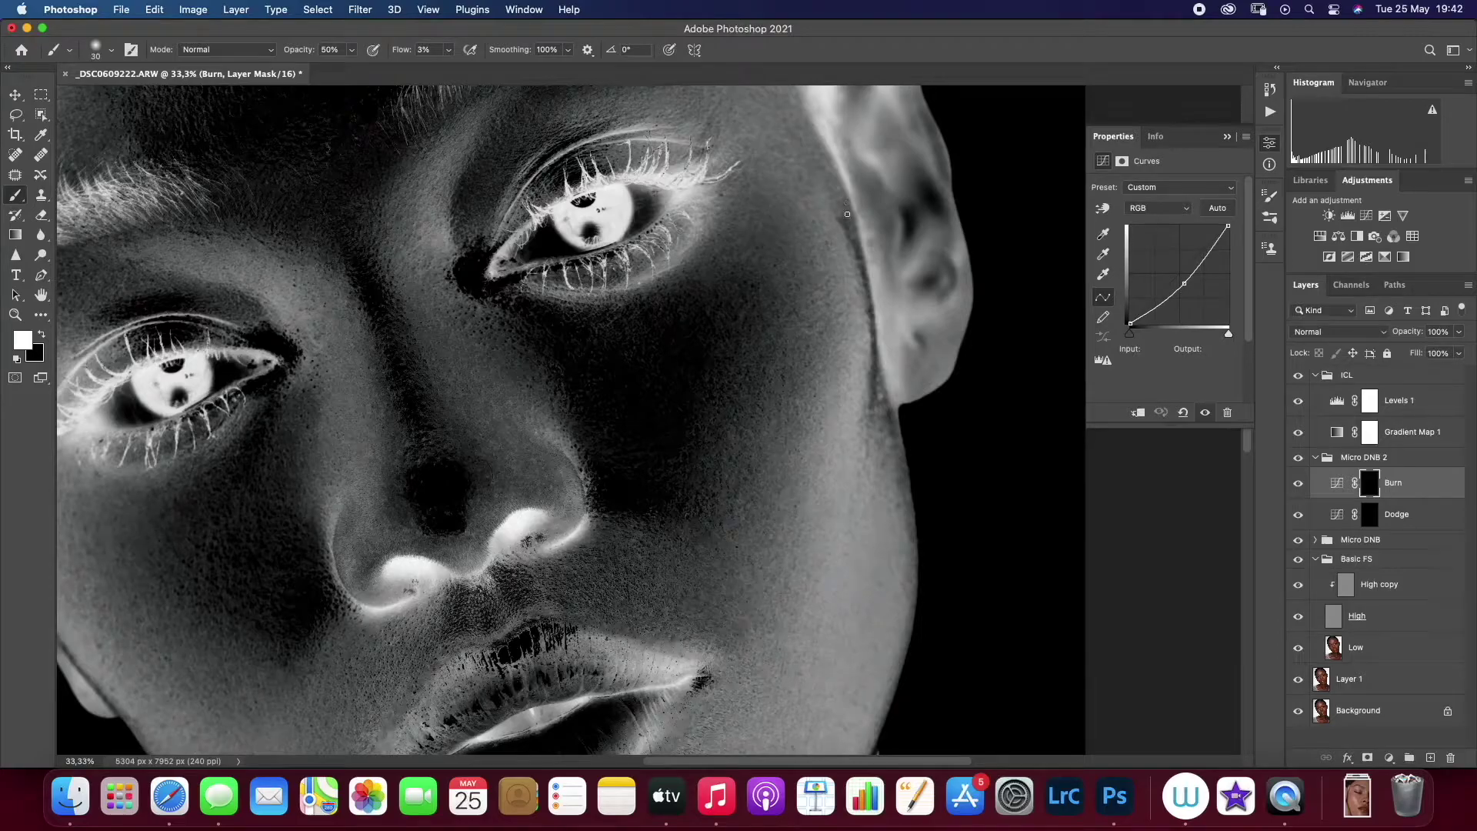
Retouch the skin beside the left eye on the Dodge mask at 20 px and the cheek's outer edge on the Burn mask, finishing on Dodge at 10 px
key("super+0")
left_click_drag(517, 345, 584, 345)
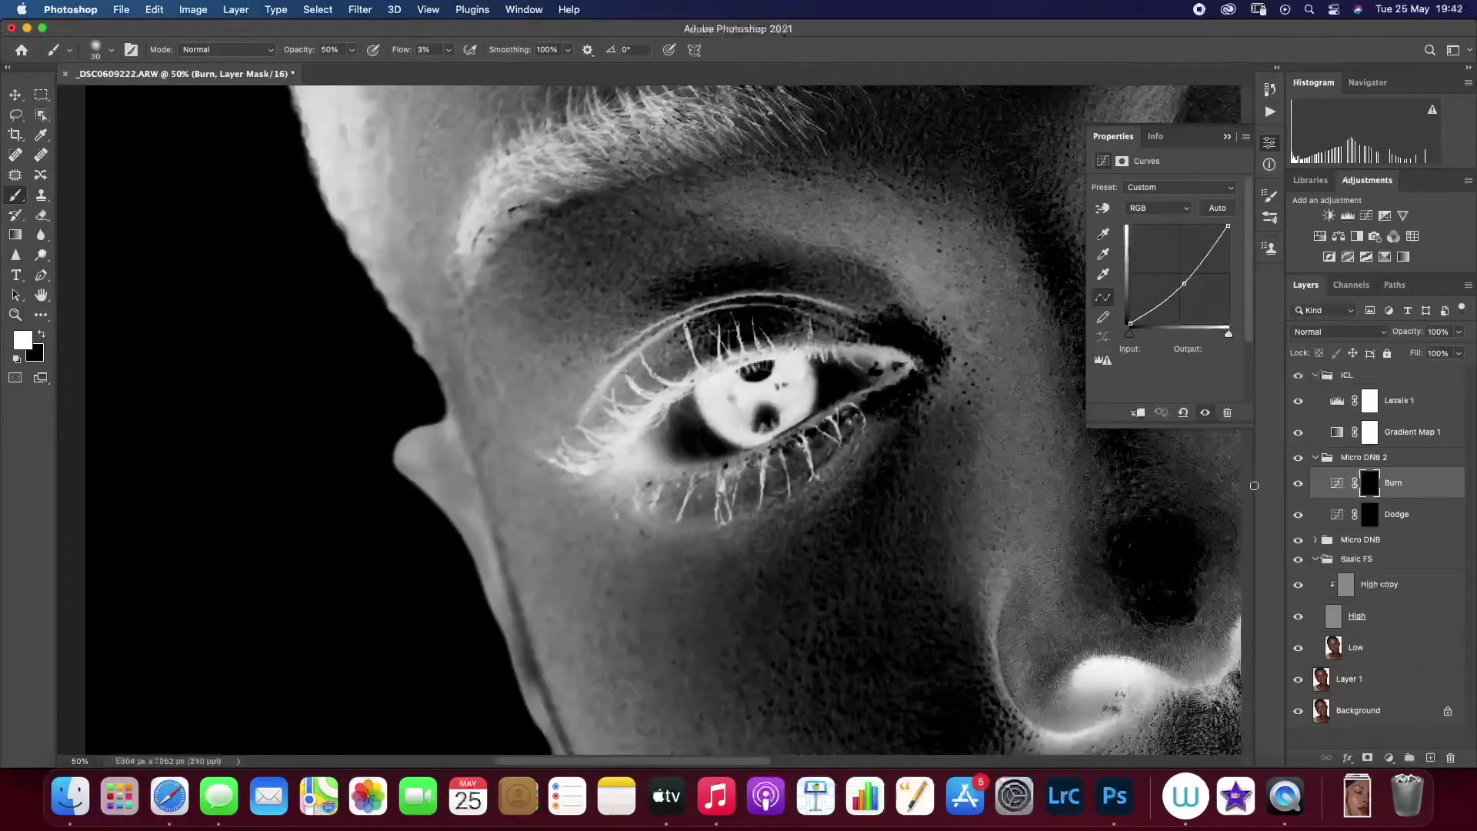
key("alt+bracketleft")
key("bracketleft")
key("bracketleft")
key("bracketleft")
key("bracketleft")
key("bracketright")
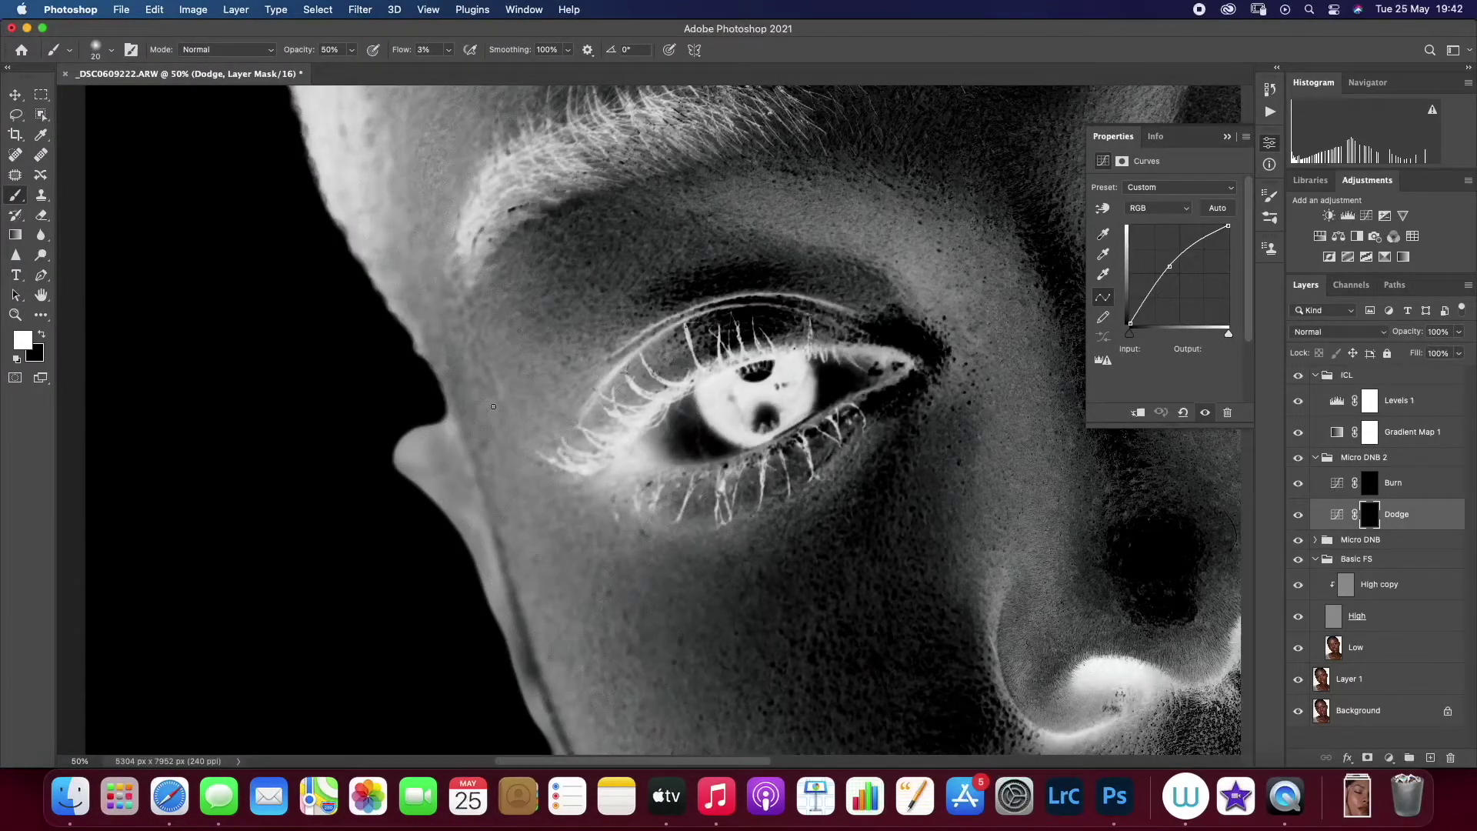
key("alt+bracketright")
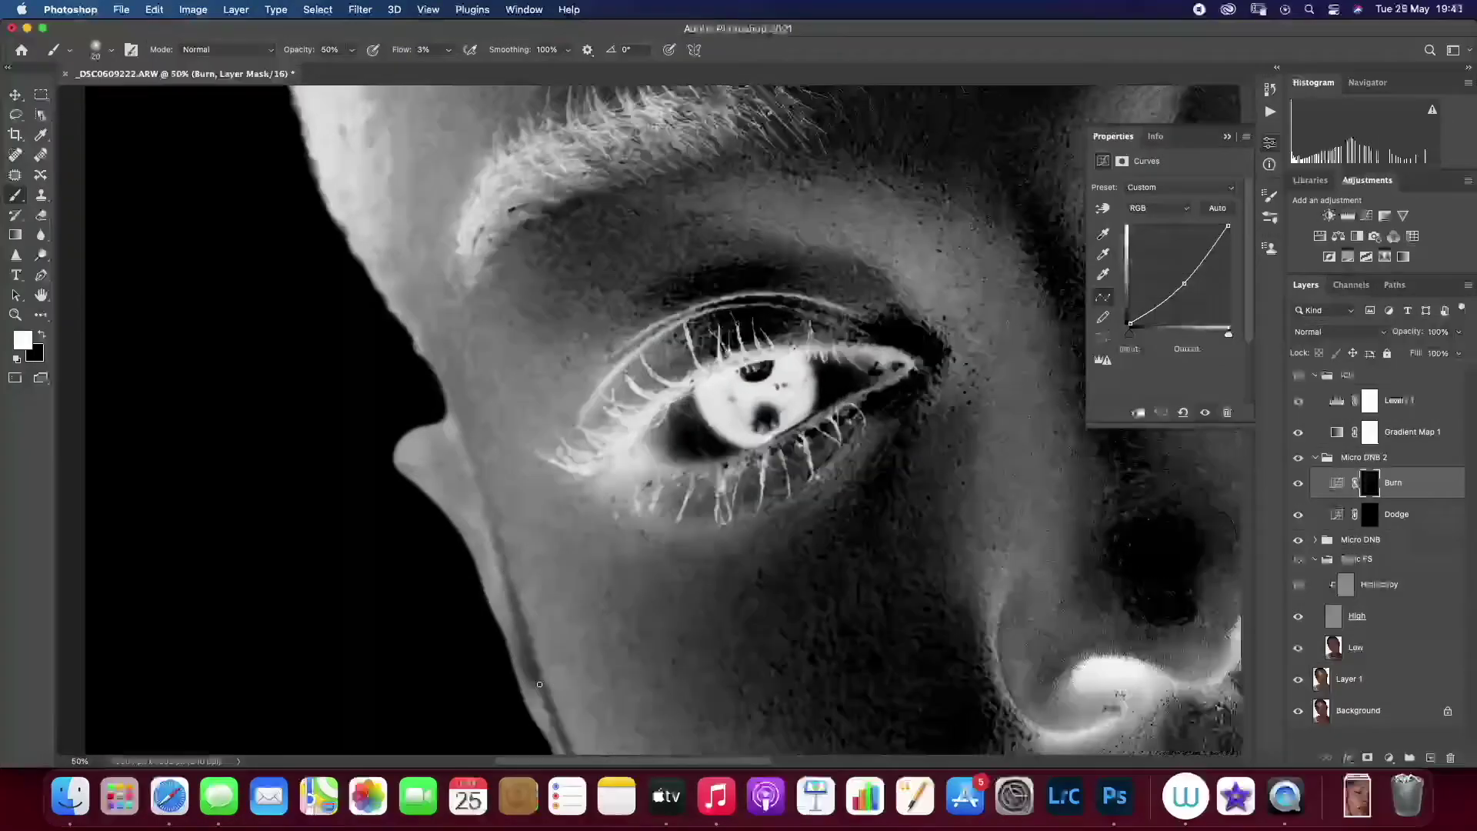
key("alt+bracketleft")
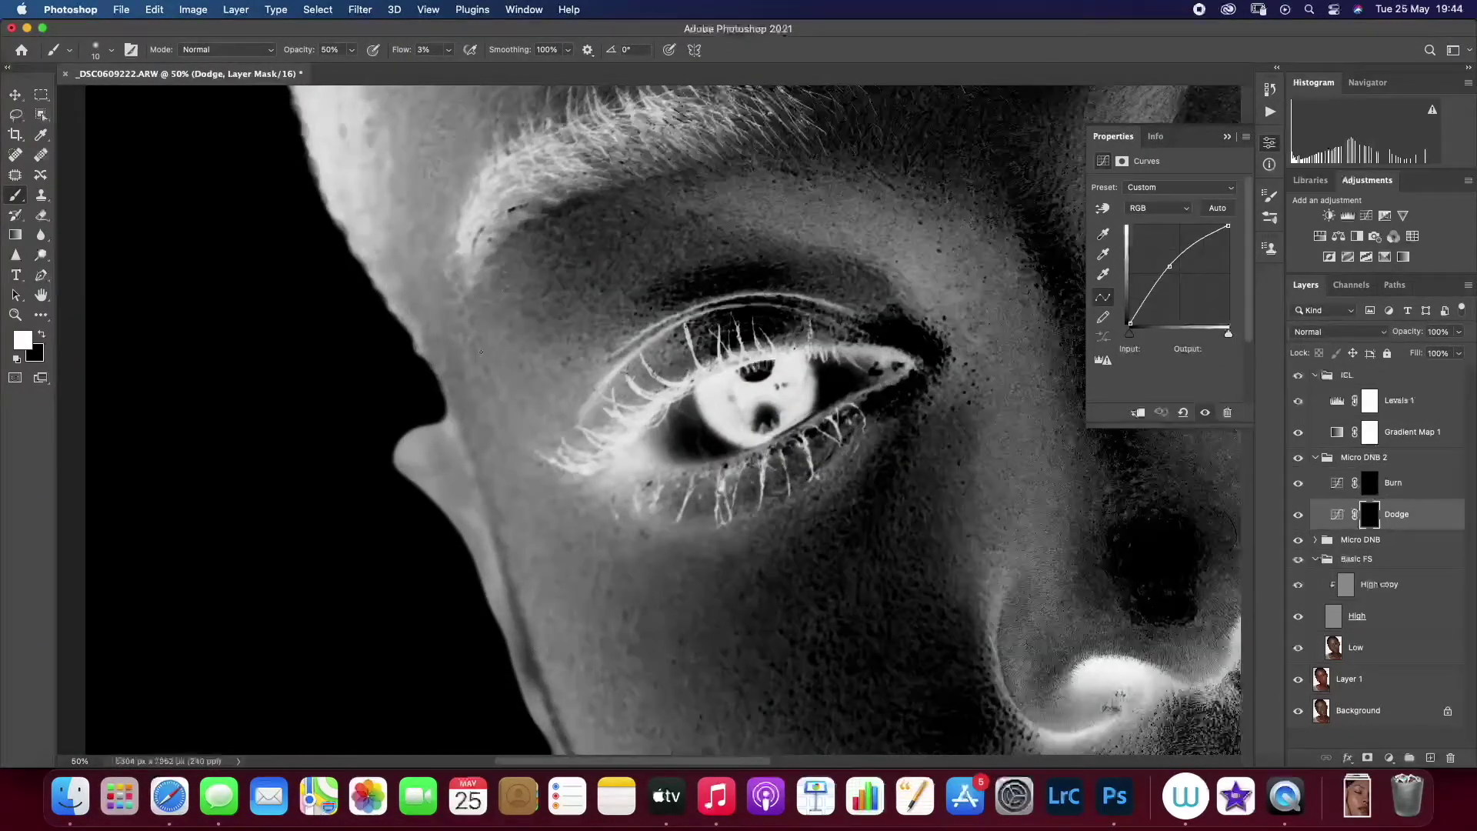
Even the nose on the Dodge mask with a 20 px brush and the right face edge near the ear on the Burn mask
left_click(17, 315)
key("super+0")
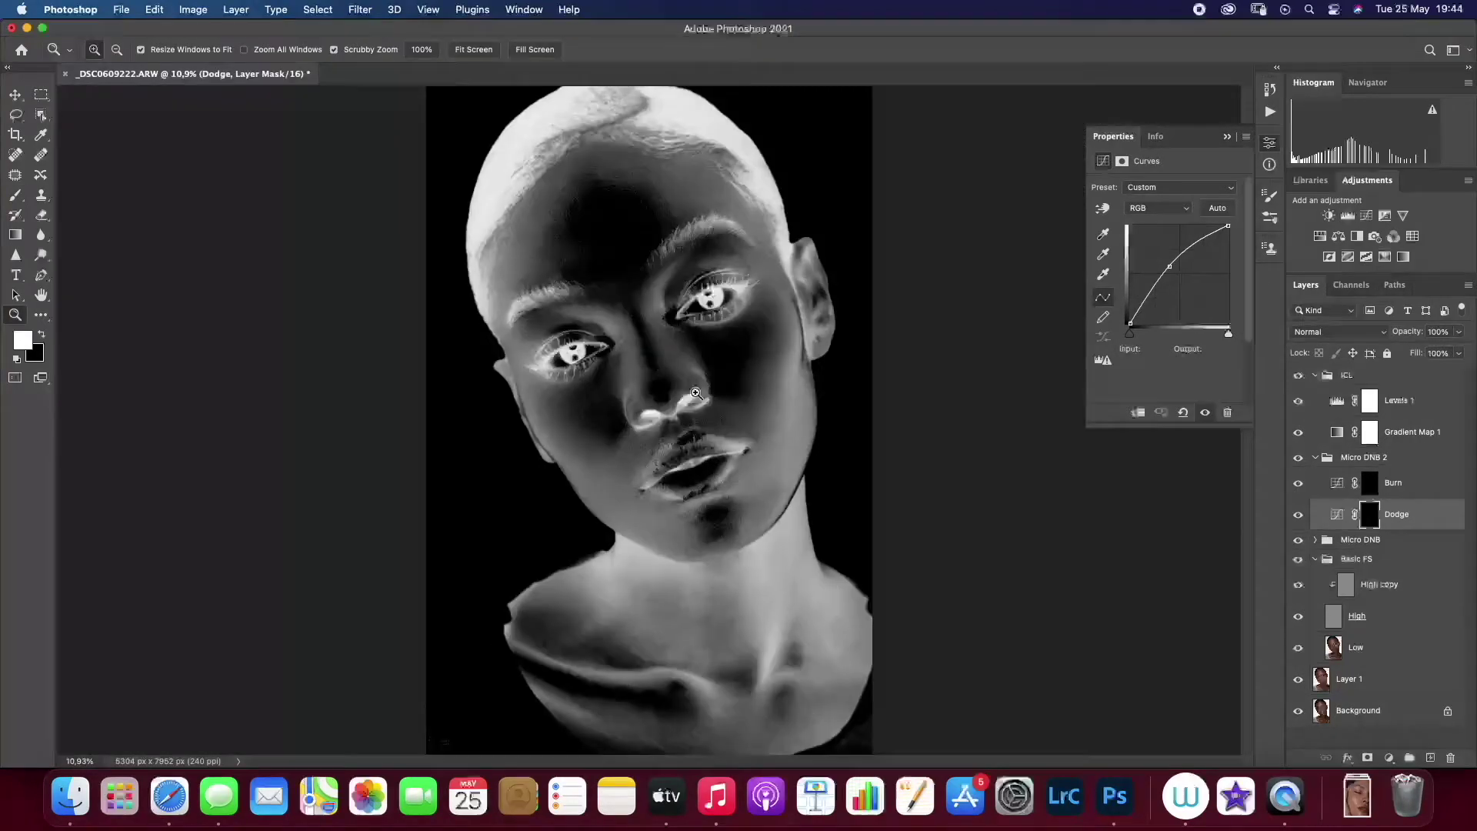
left_click_drag(711, 400, 777, 400)
key("b")
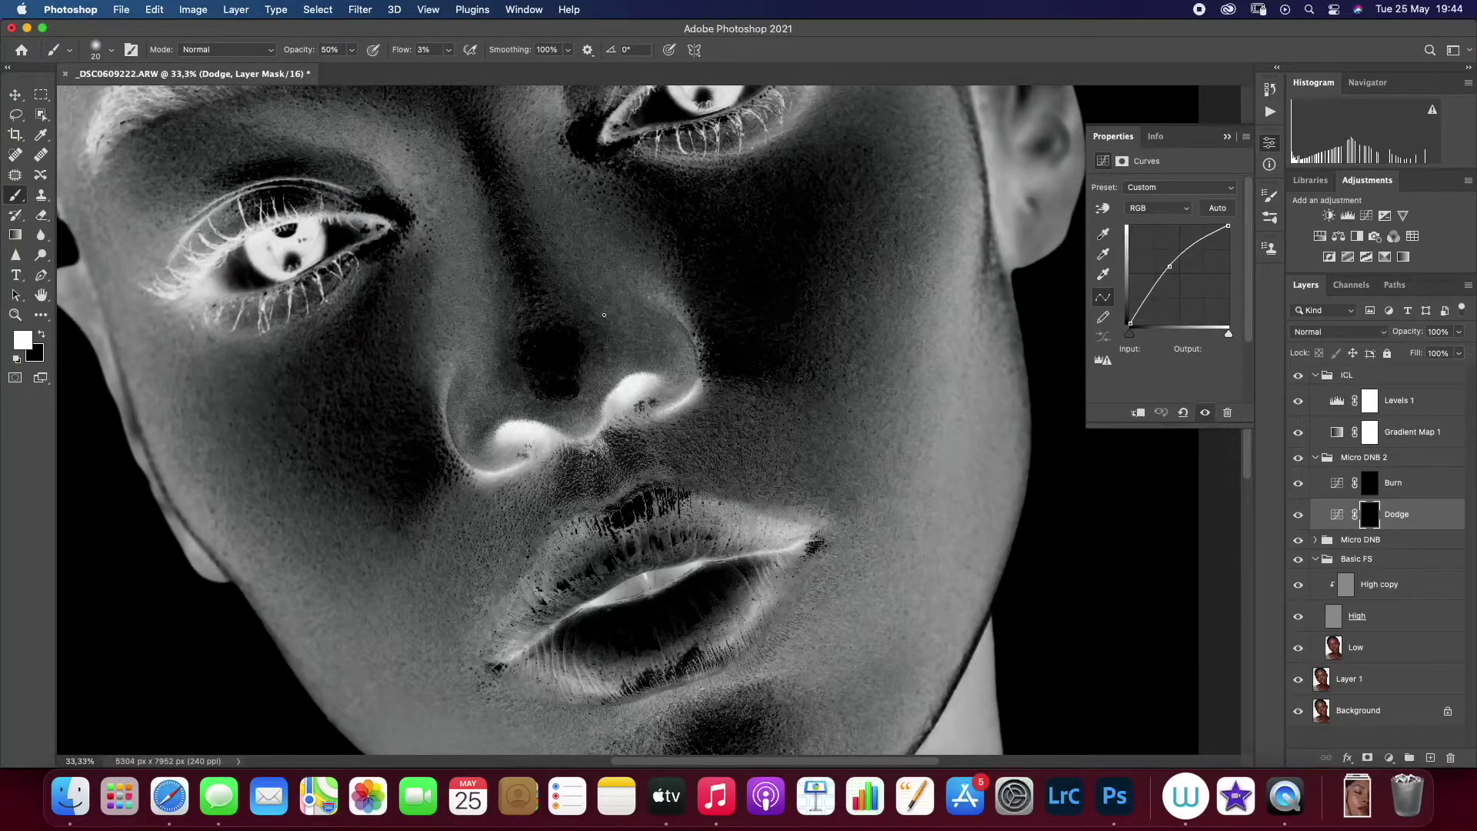
key("alt+bracketright")
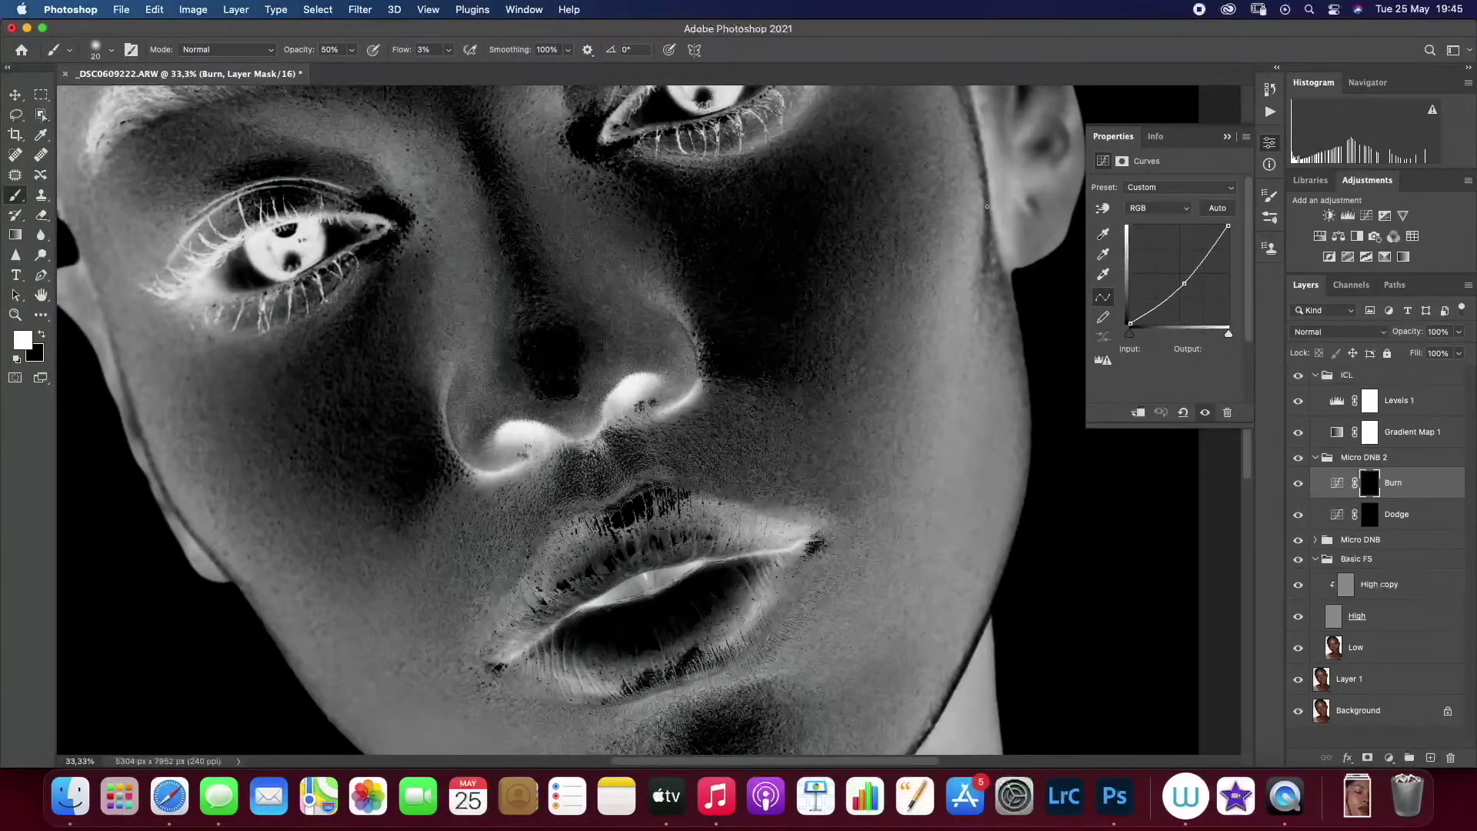
Even the face edge beside the ear on the Burn mask with a 30 px brush and inspect the Micro DNB 2 group
key("z")
right_click(506, 365)
left_click(537, 374)
left_click_drag(727, 369, 781, 369)
key("b")
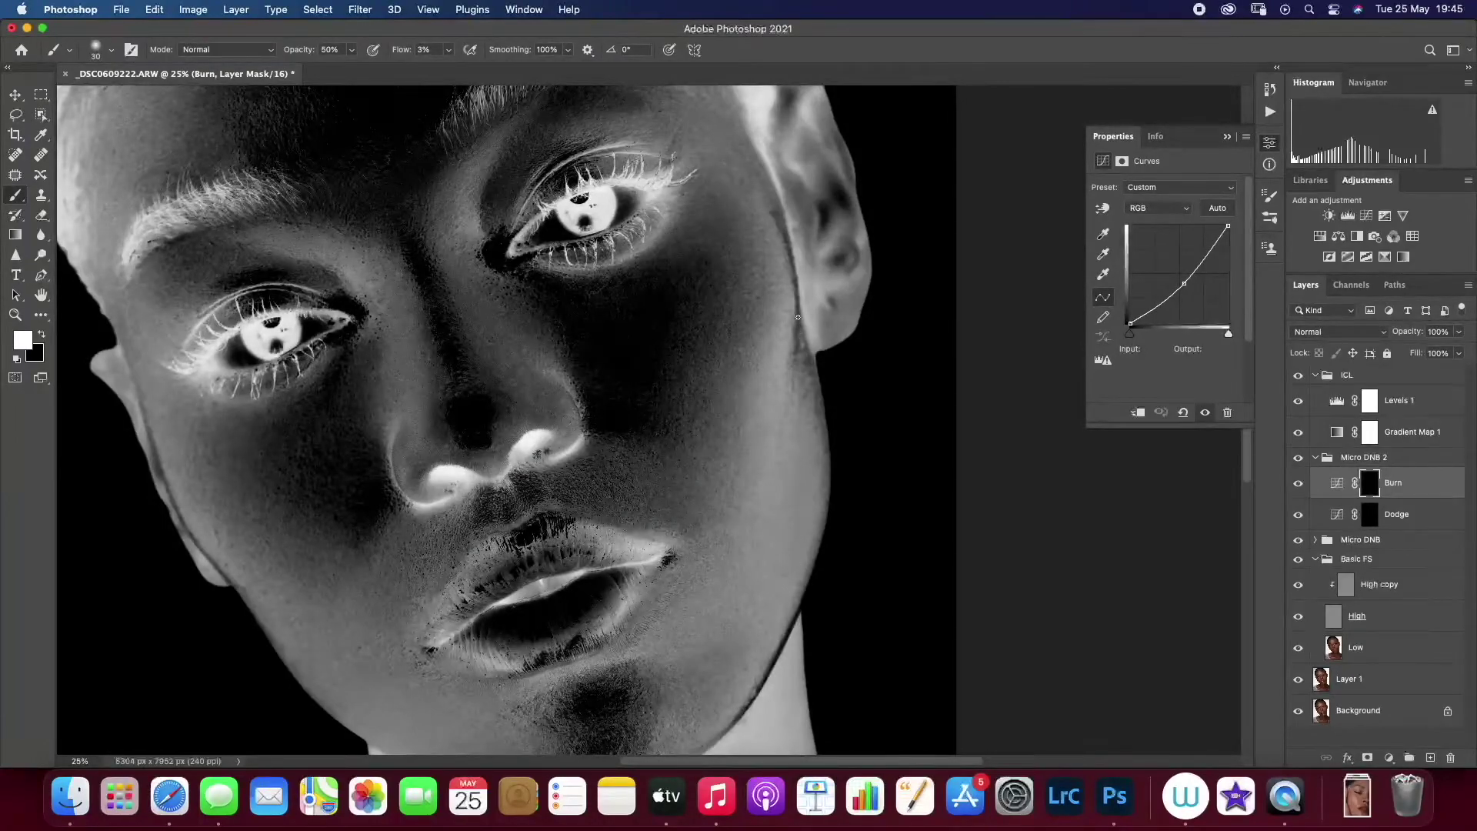
left_click(14, 315)
right_click(464, 329)
left_click(494, 339)
left_click(1298, 457)
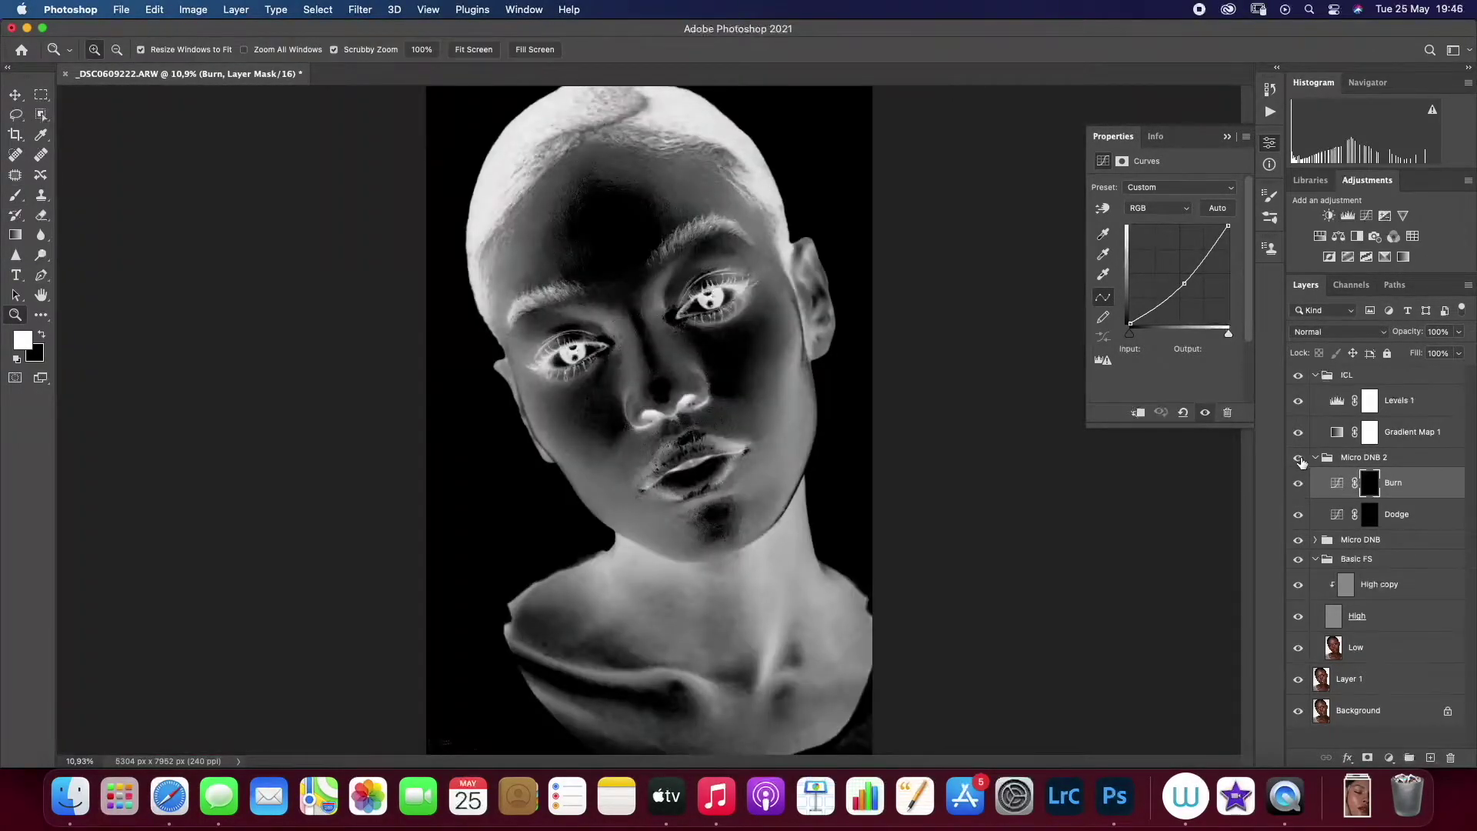
Retouch the outer cheek beside the left-hand eye on the Dodge mask and the face edge near the opposite ear on the Burn mask
mouse_move(616, 404)
left_mouse_down()
mouse_move(633, 452)
mouse_move(624, 439)
left_mouse_up()
key("alt+bracketleft")
key("b")
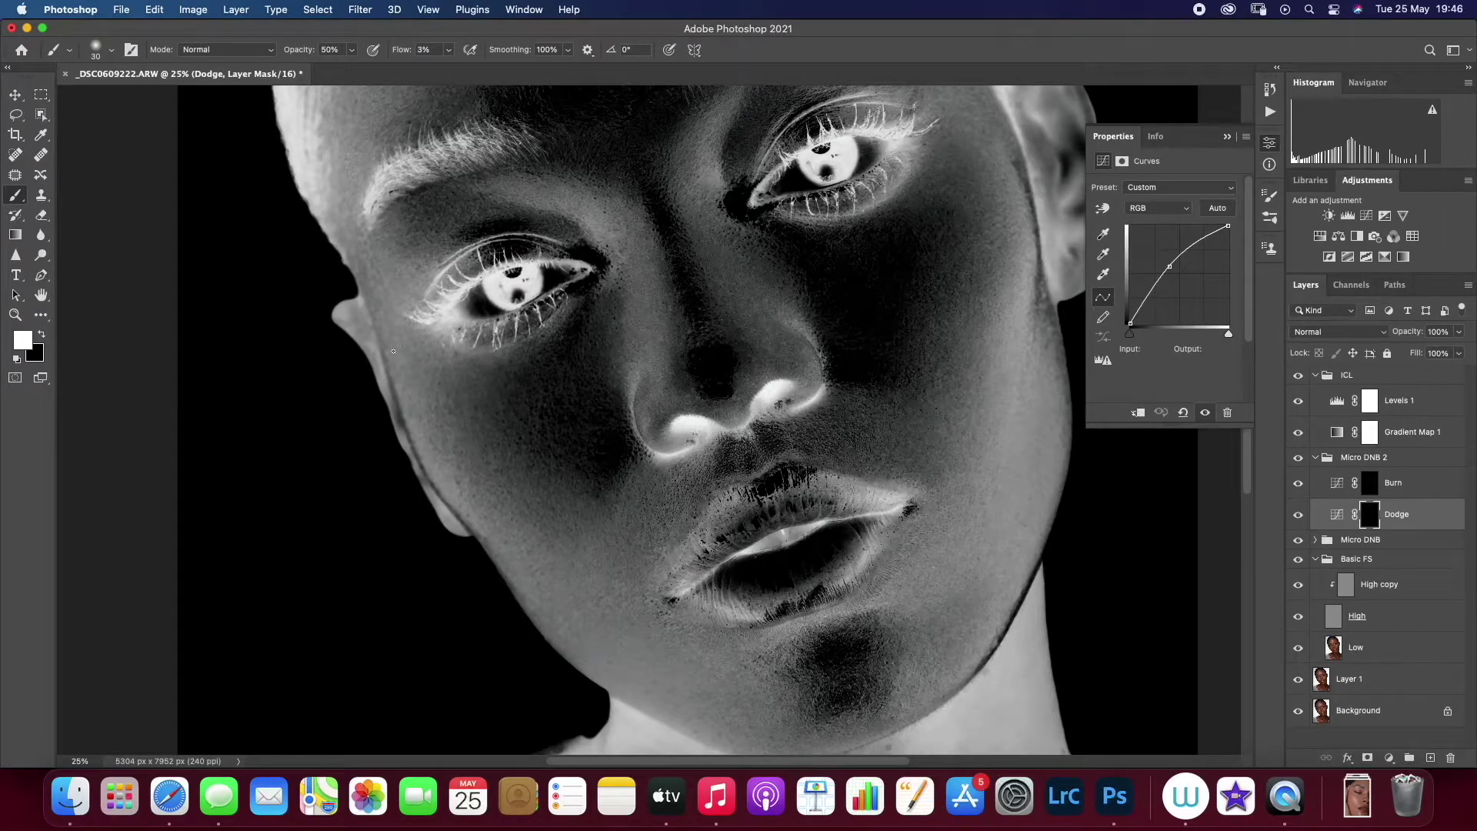
key("alt+]")
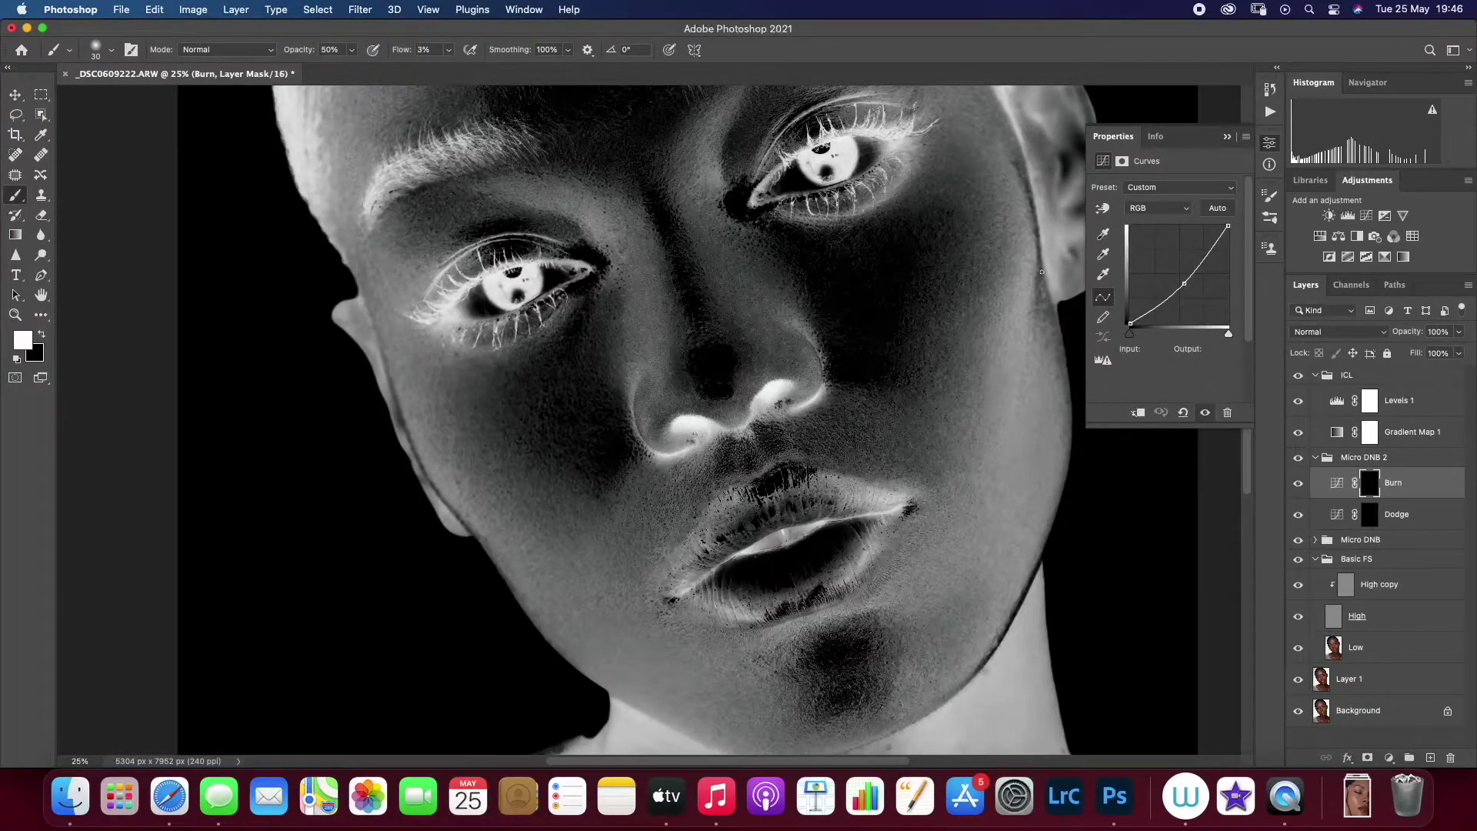
Inspect the whole portrait without the ICL helper and adjust the midtone input level of the Levels 1 layer
key("z")
key("super+0")
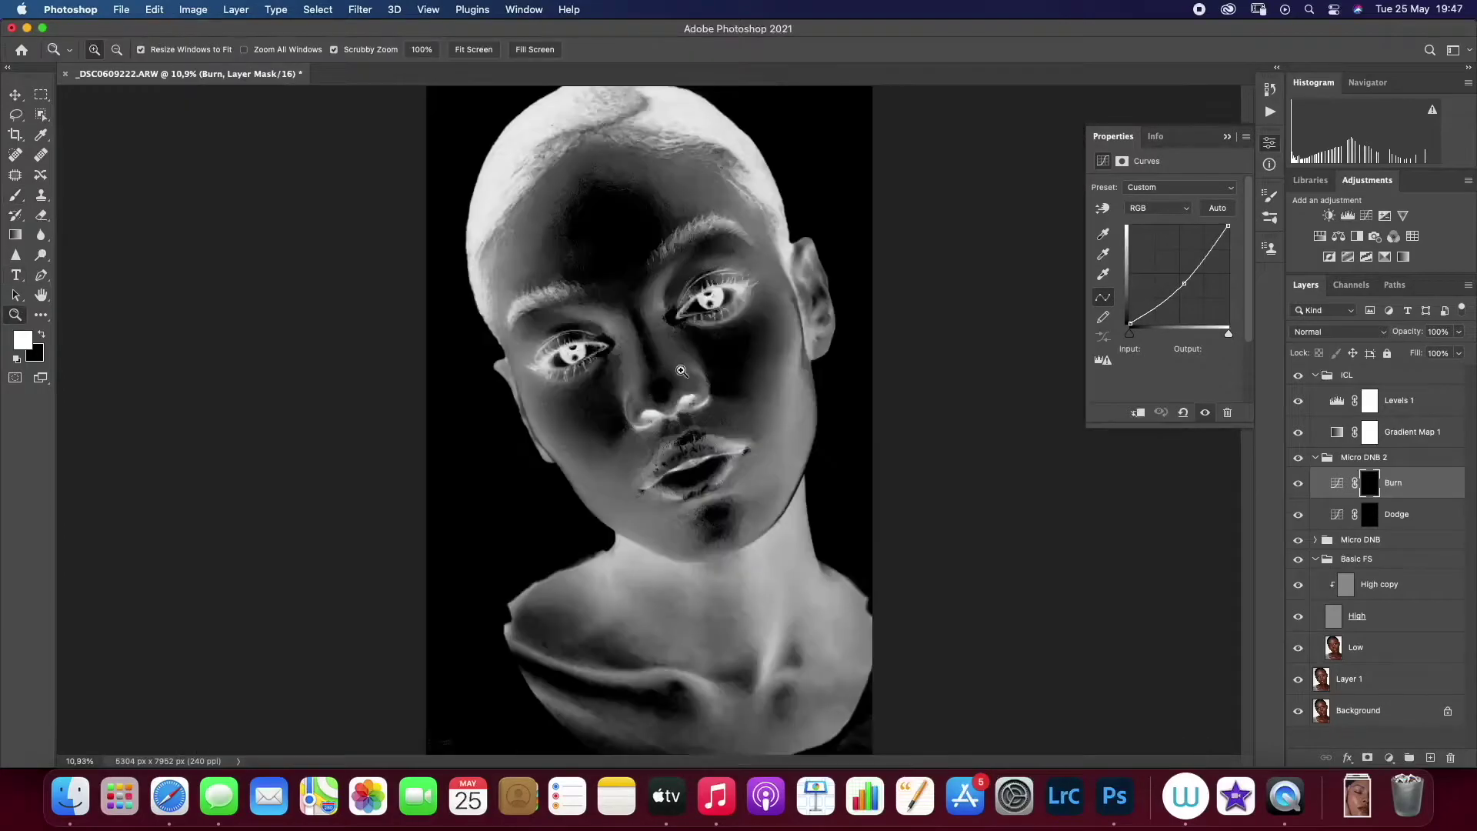
left_click(1297, 374)
left_click(1361, 457)
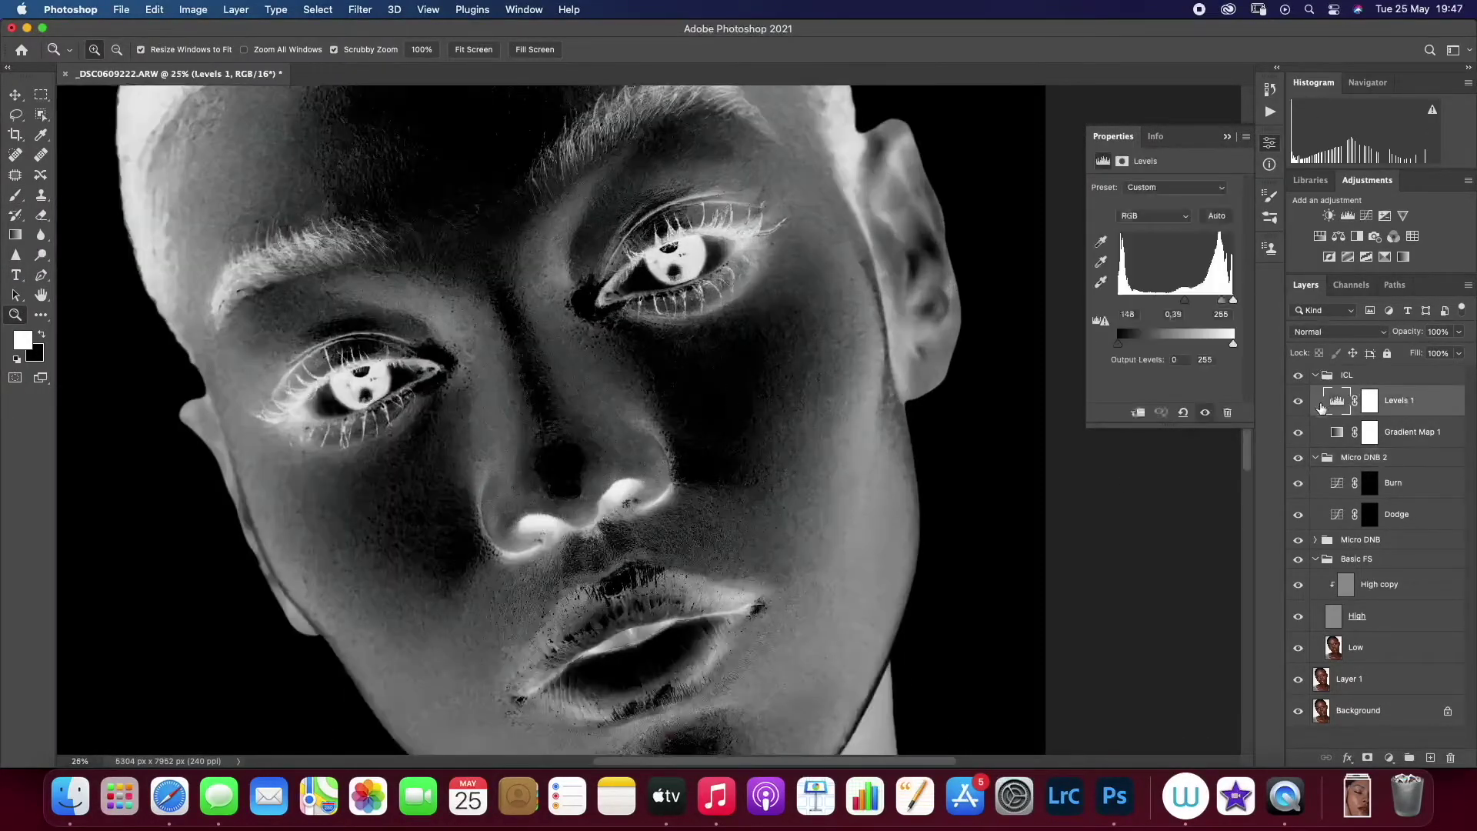
left_click_drag(1184, 300, 1221, 300)
key("super+0")
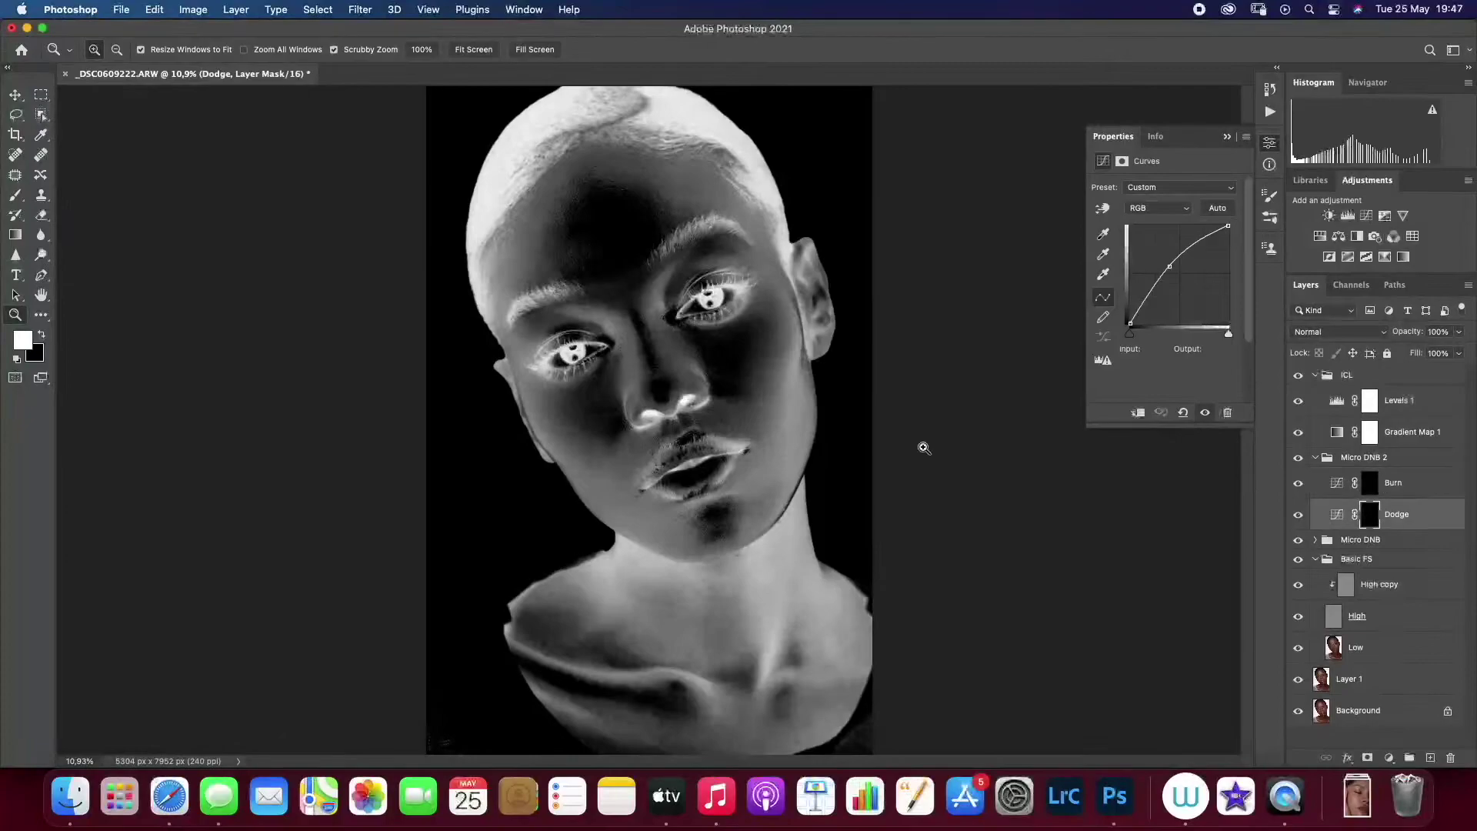
Even the right-hand cheek on the Dodge and Burn masks with an 80 px brush and compare with Micro DNB 2 hidden
key("b")
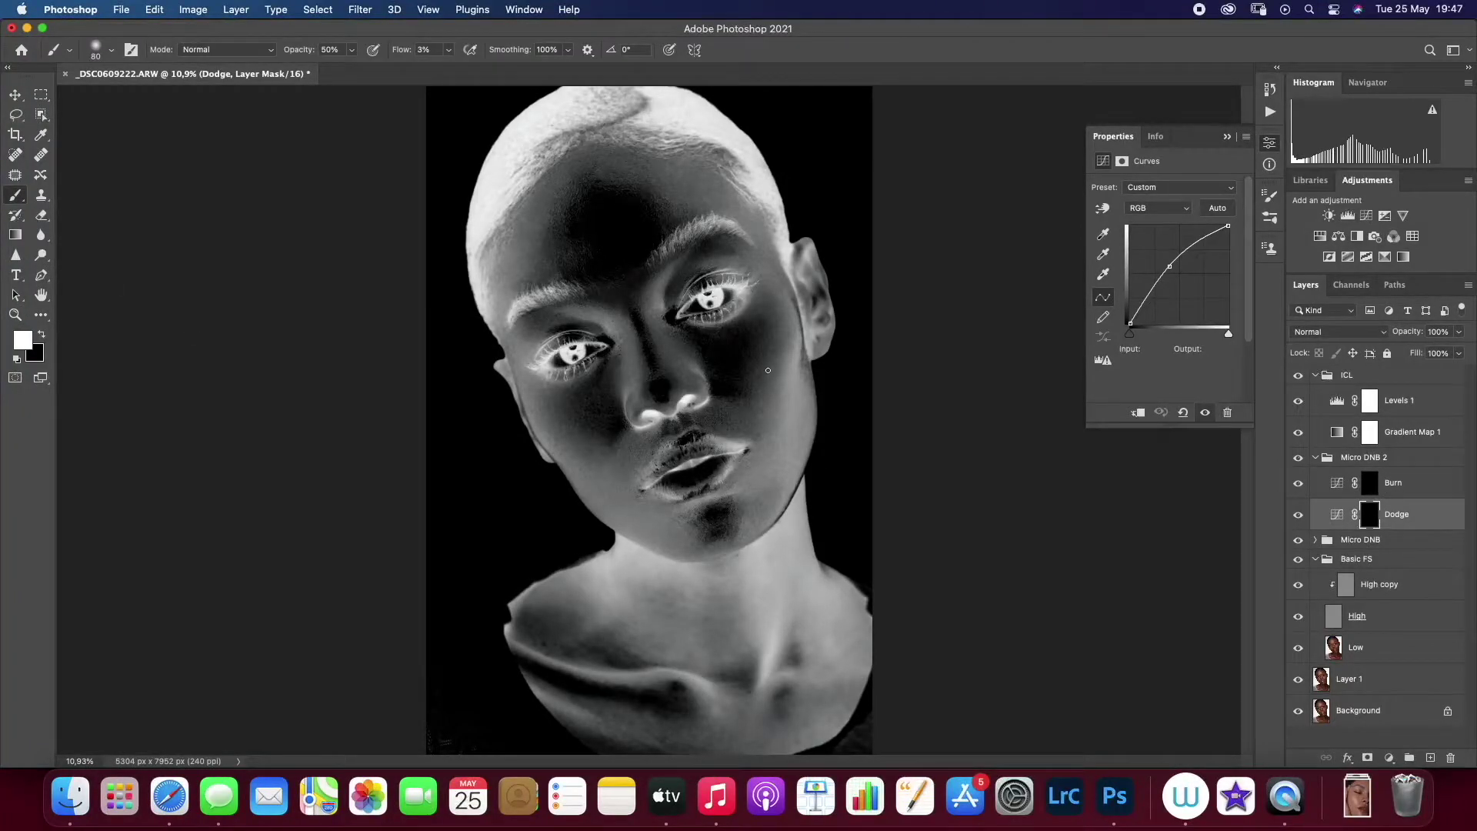
left_click(1369, 482)
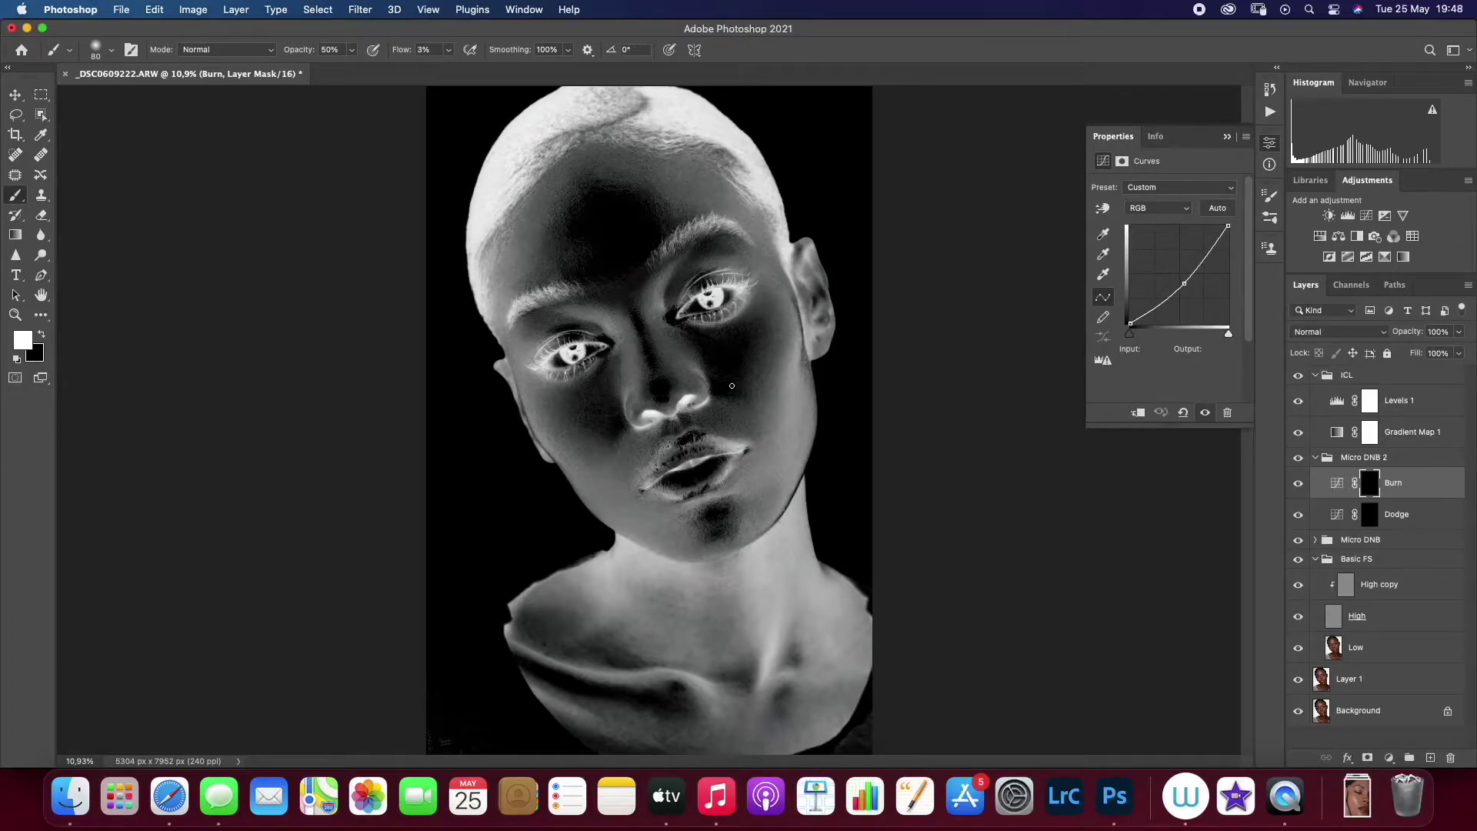
key("alt+bracketleft")
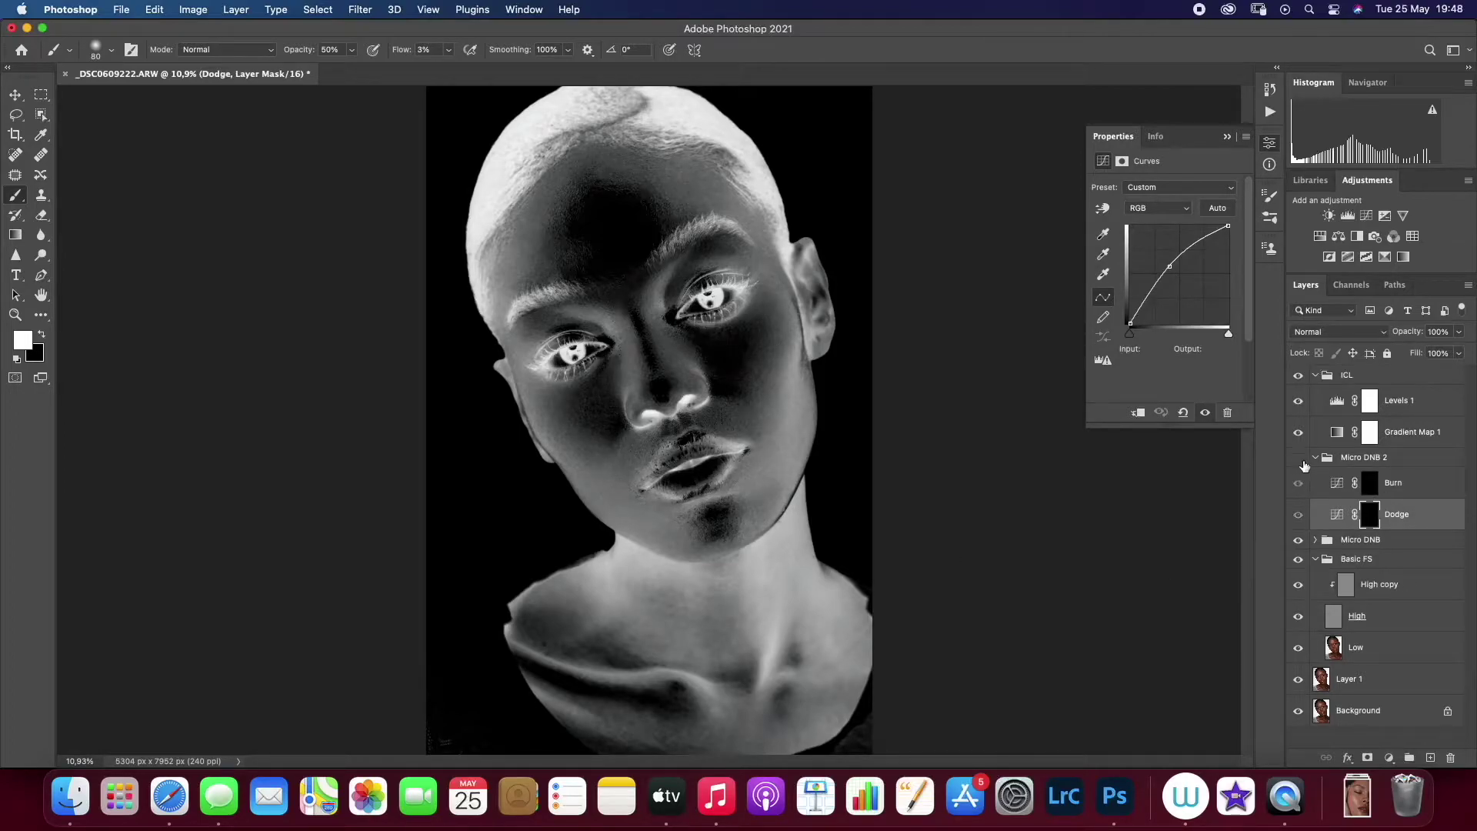
left_click(1300, 459)
Brighten the helper view with Levels 1 and even the right-hand cheek on the Dodge mask at 60 and 90 px and Burn at 60 and 45 px
key("alt+bracketright")
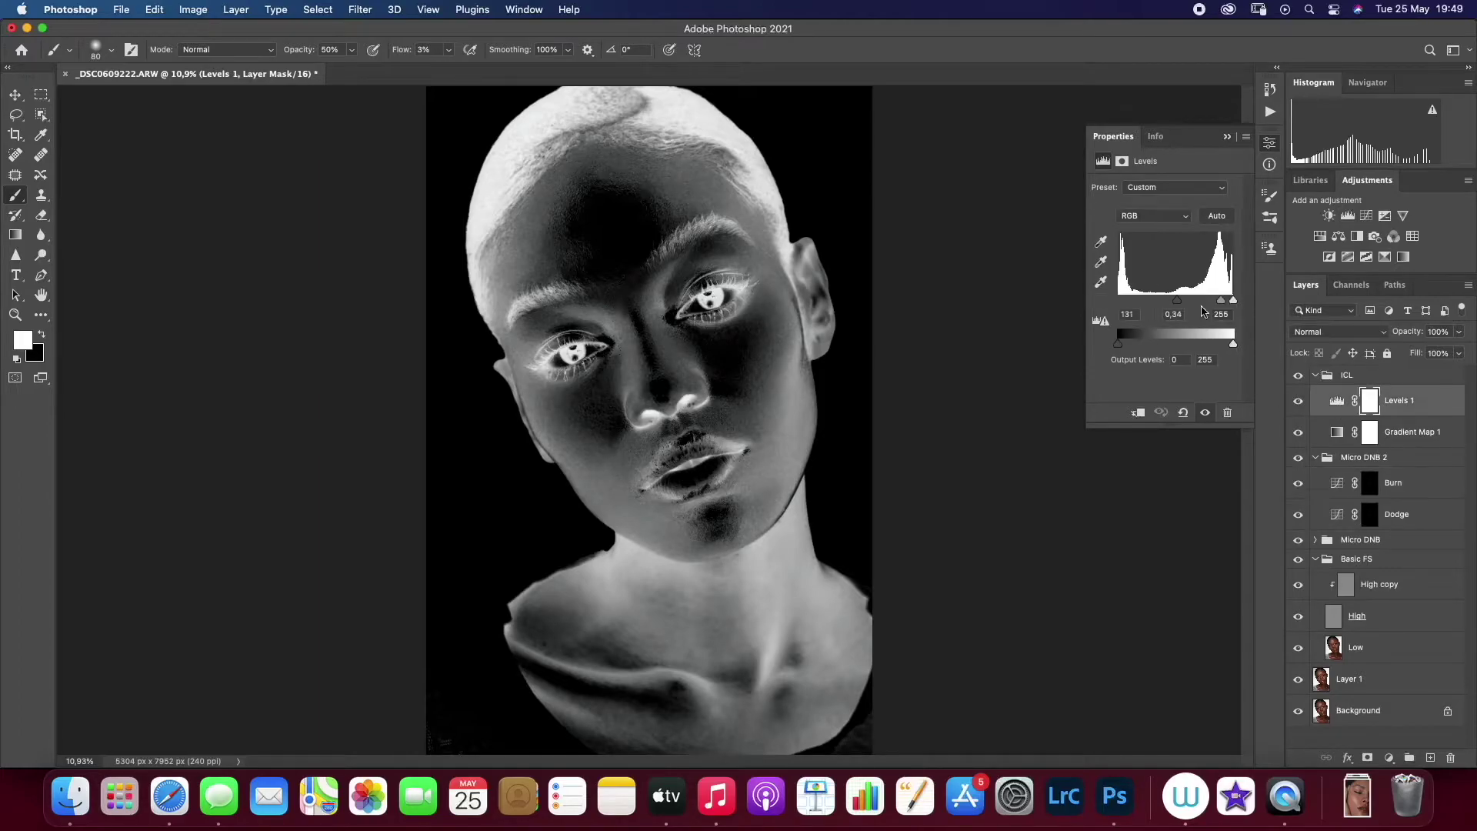
key("alt+bracketleft")
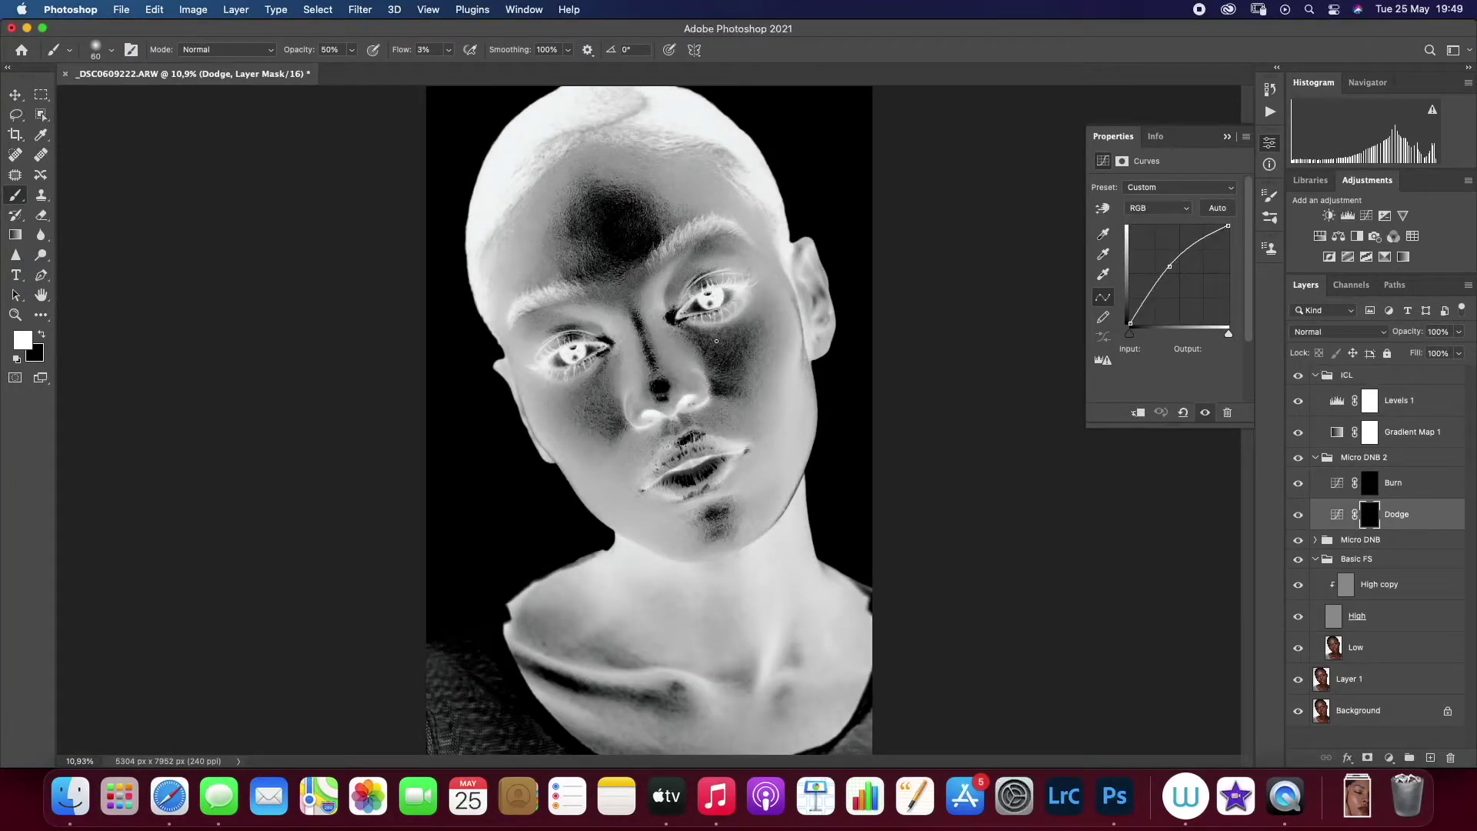
key("alt+bracketright")
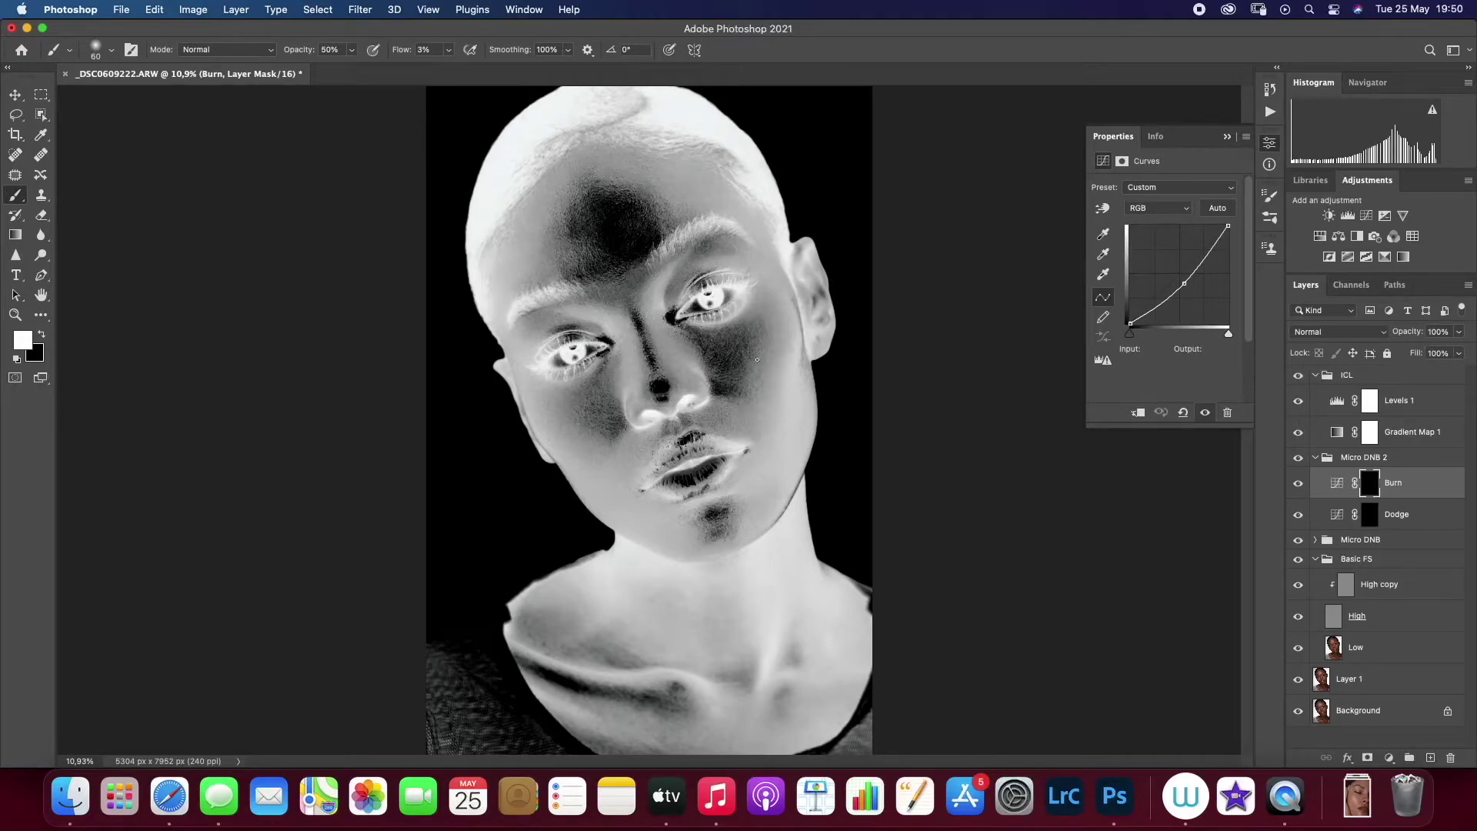
key("alt+bracketleft")
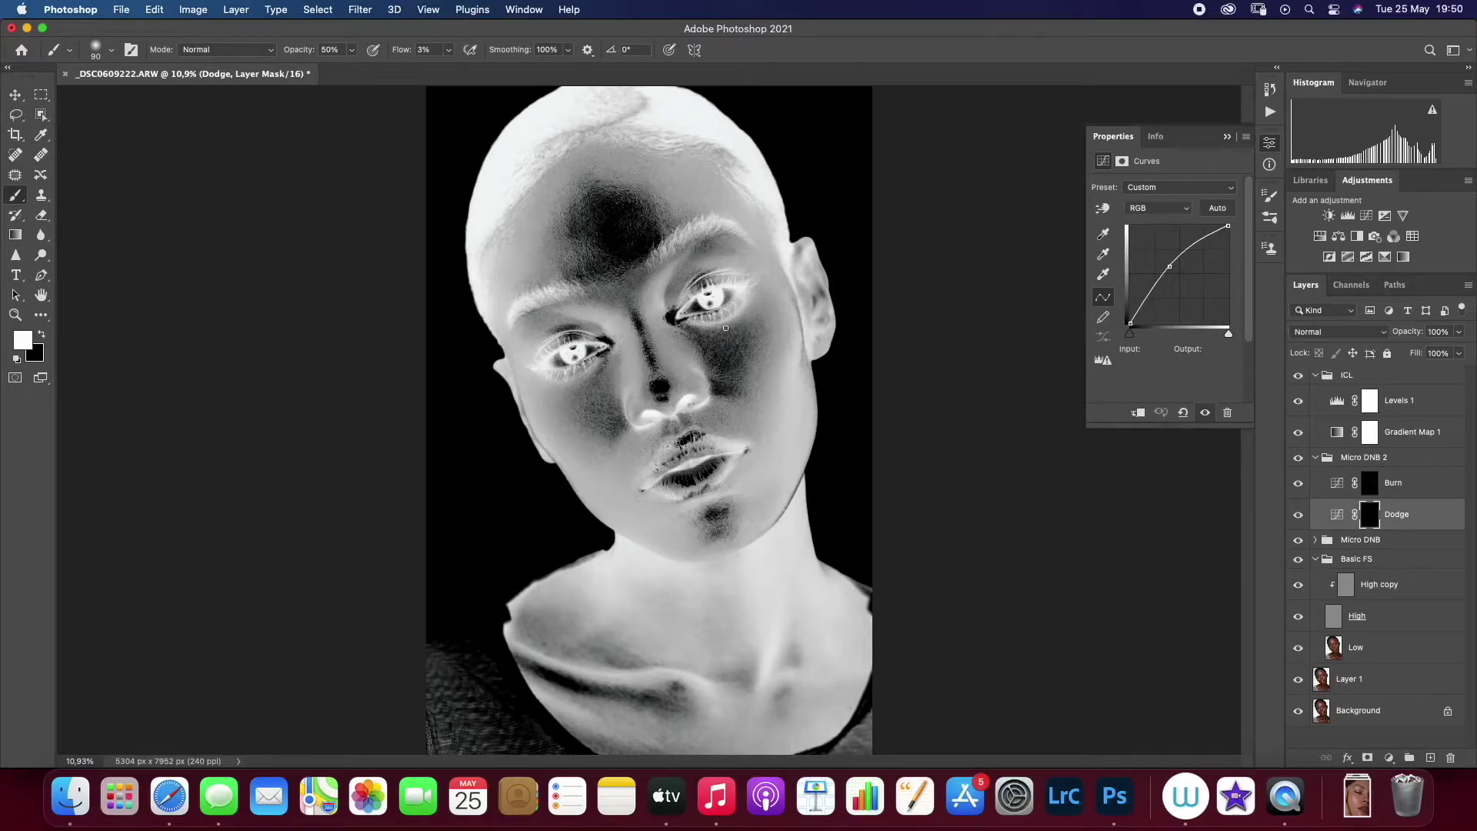
key("alt+bracketright")
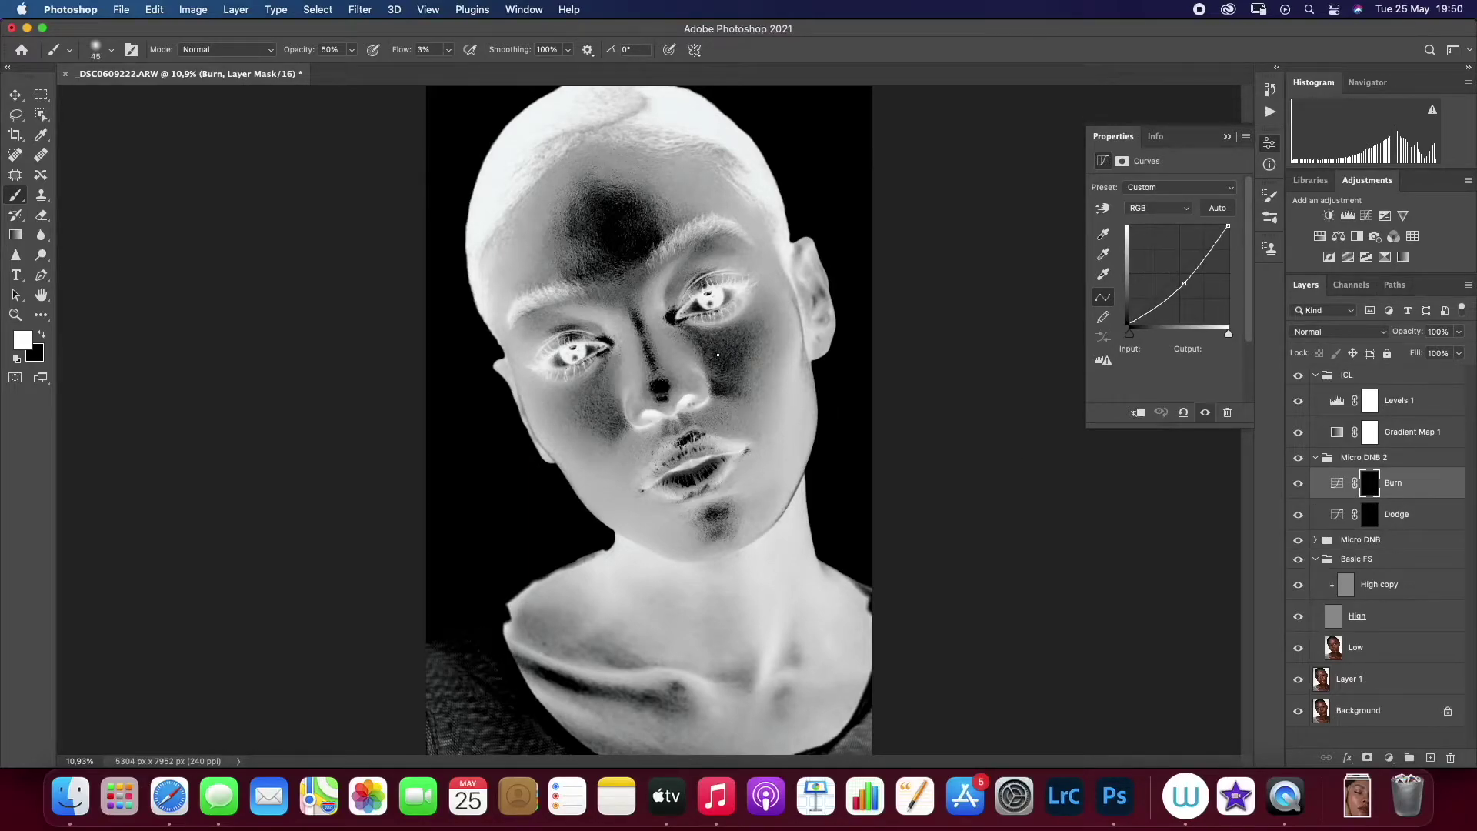
Compare the color portrait with and without the Micro DNB 2 retouch while the ICL helper is hidden
key("z")
left_click(1298, 375)
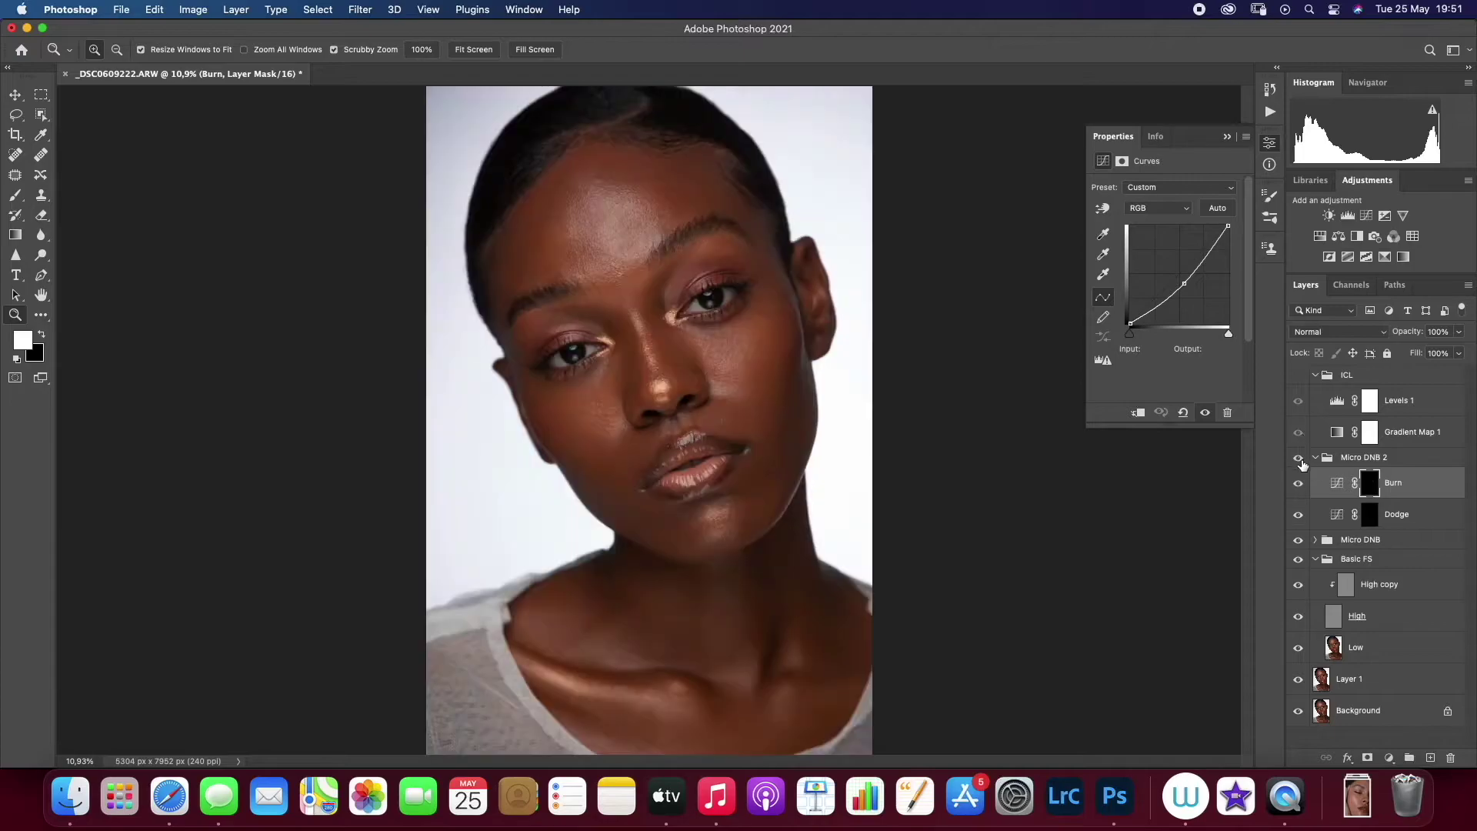
left_click(1298, 375)
Even the forehead on the Dodge mask with a 125 px brush and on the Burn mask with a 100 px brush
key("alt+bracketleft")
key("b")
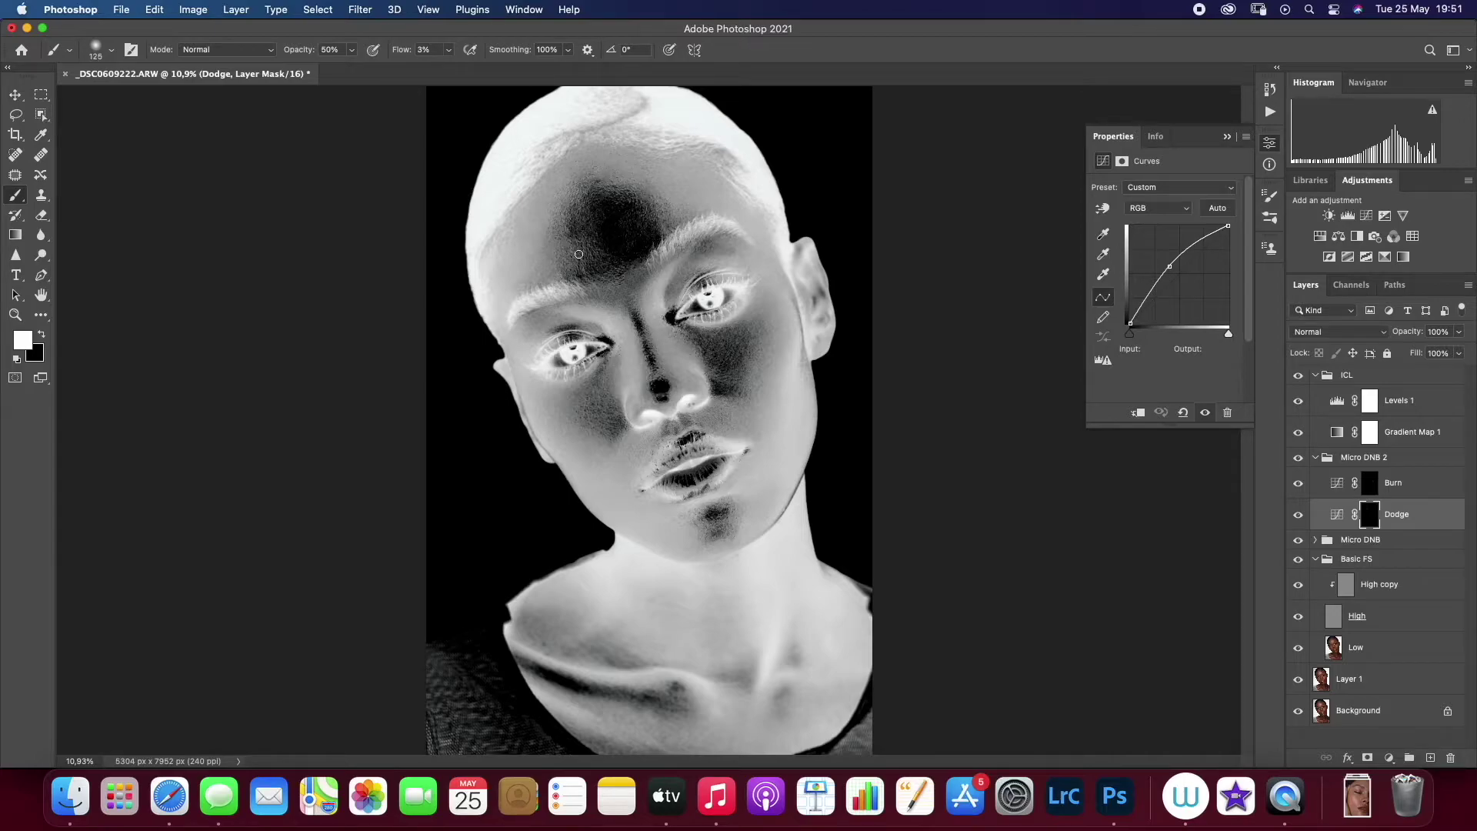
key("bracketleft")
key("bracketleft")
key("alt+bracketright")
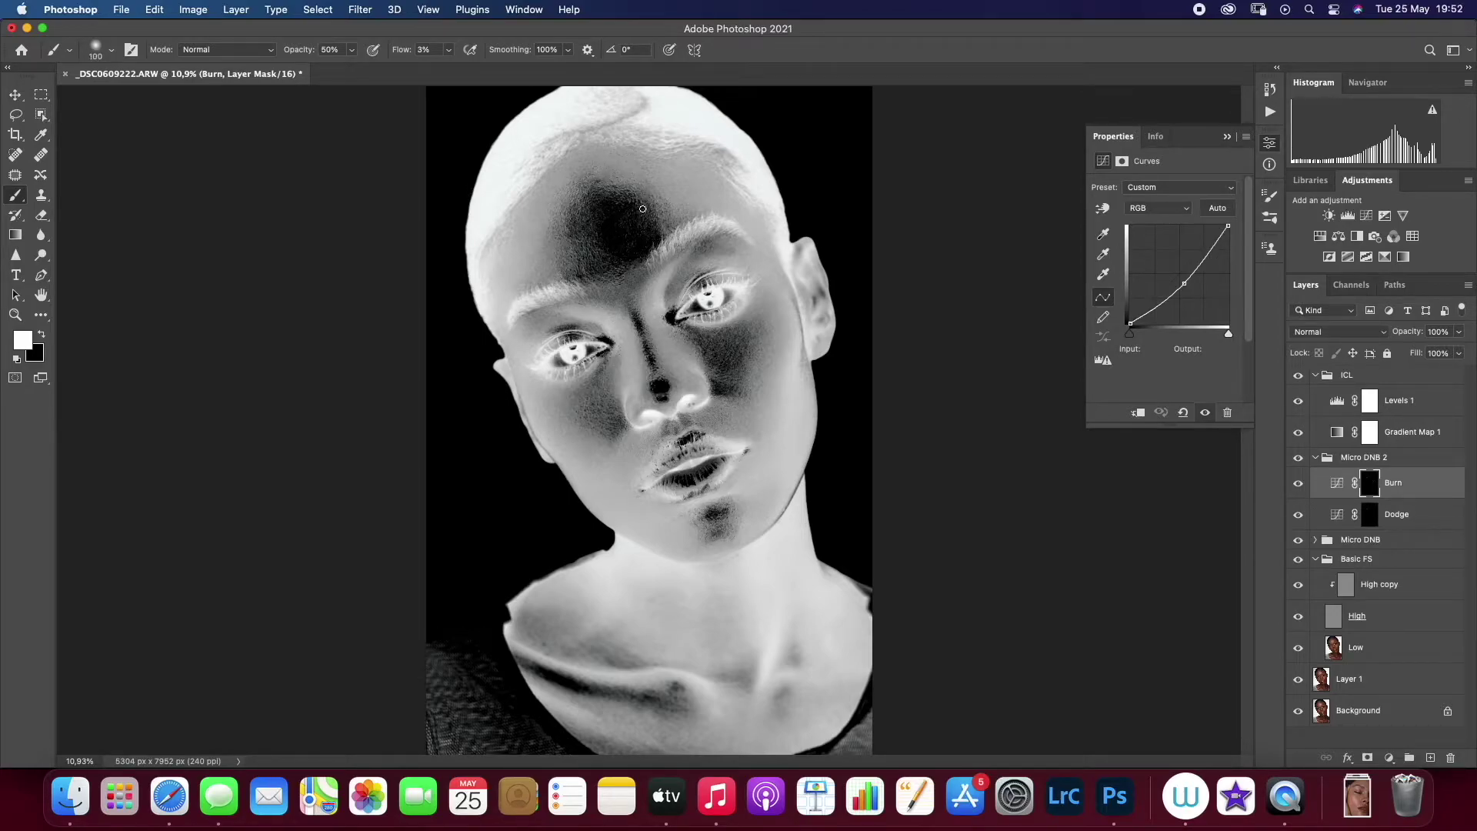
key("alt+bracketleft")
key("bracketright")
key("bracketright")
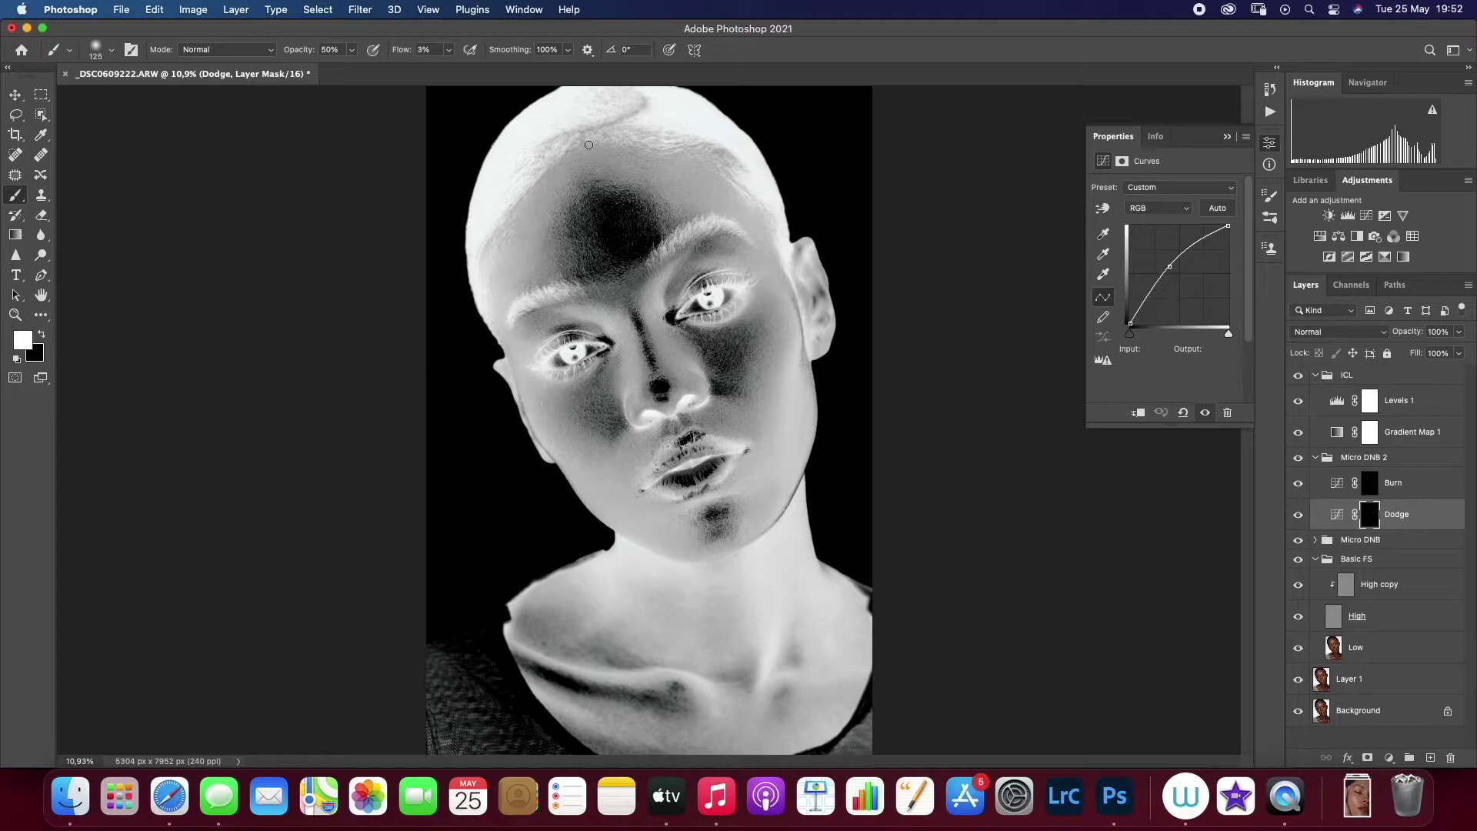
Refine the forehead tones on the Burn and Dodge masks with an 80 px brush
key("bracketleft")
key("bracketleft")
key("bracketleft")
key("alt+bracketright")
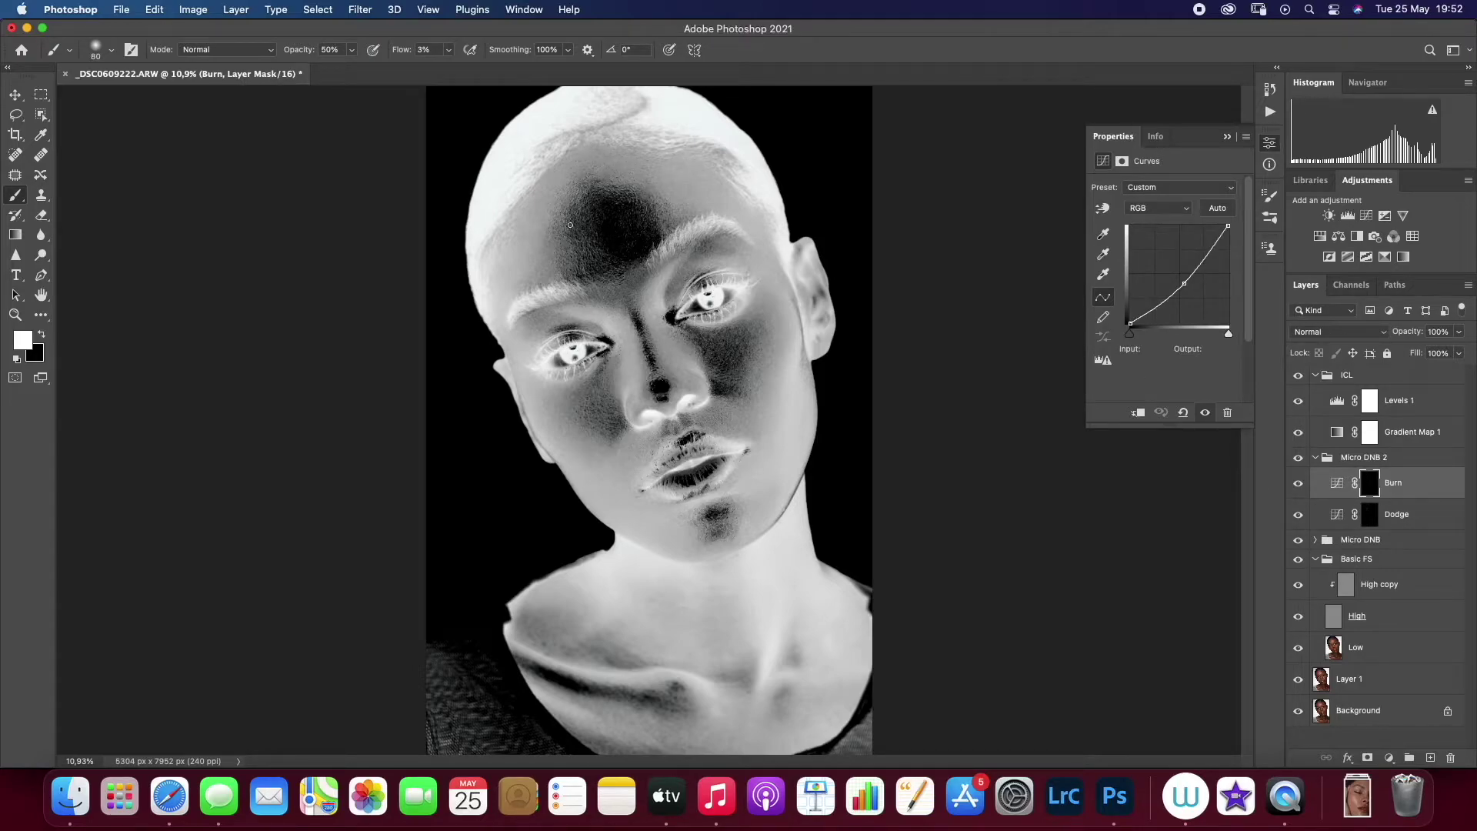
key("alt+bracketleft")
key("bracketleft")
key("bracketleft")
key("bracketleft")
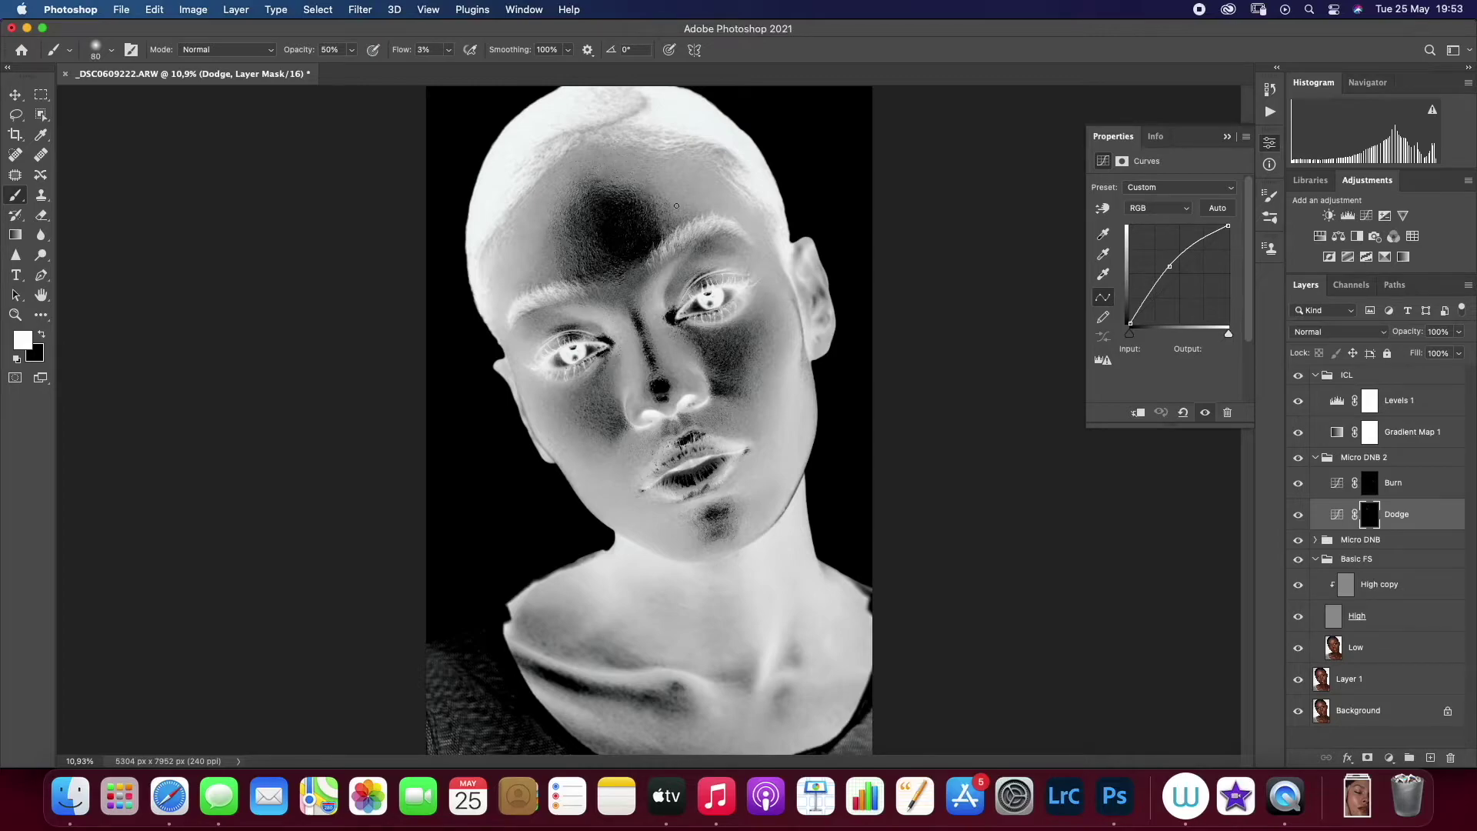
key("alt+bracketright")
Hide the ICL helper, review the Micro DNB 2 retouch in color and collapse that group
left_click(1300, 375)
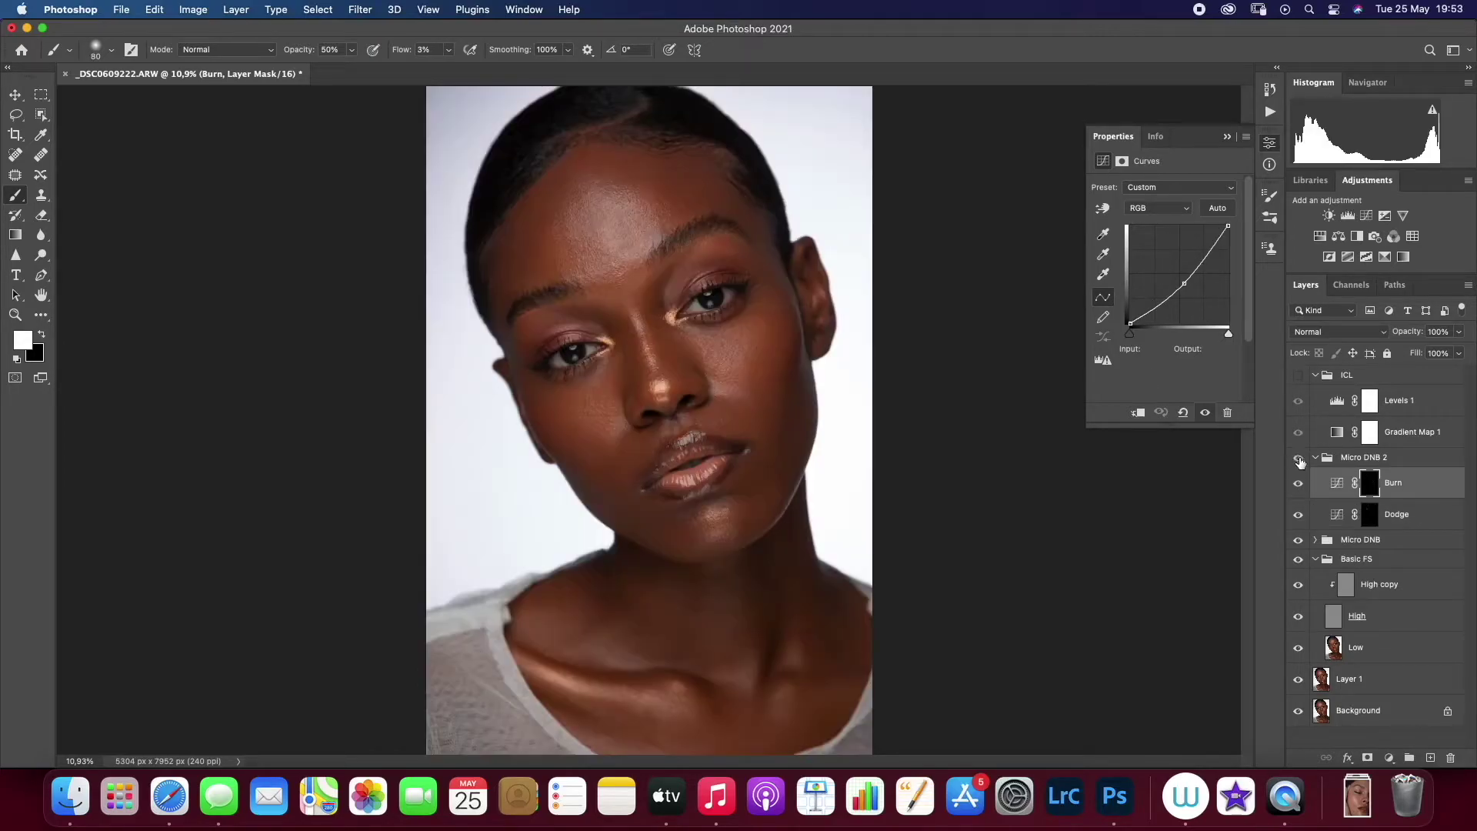
key("alt+bracketright")
key("alt+bracketleft")
left_click(1315, 457)
Stamp all visible layers into a new merged layer and duplicate it, naming the topmost copy High
key("super+alt+shift+e")
key("super+j")
key("super+shift+n")
type("High")
key("Return")
Duplicate Layer 2 copy as a layer named Low beneath High
left_click(1362, 509)
key("super+shift+n")
type("lO")
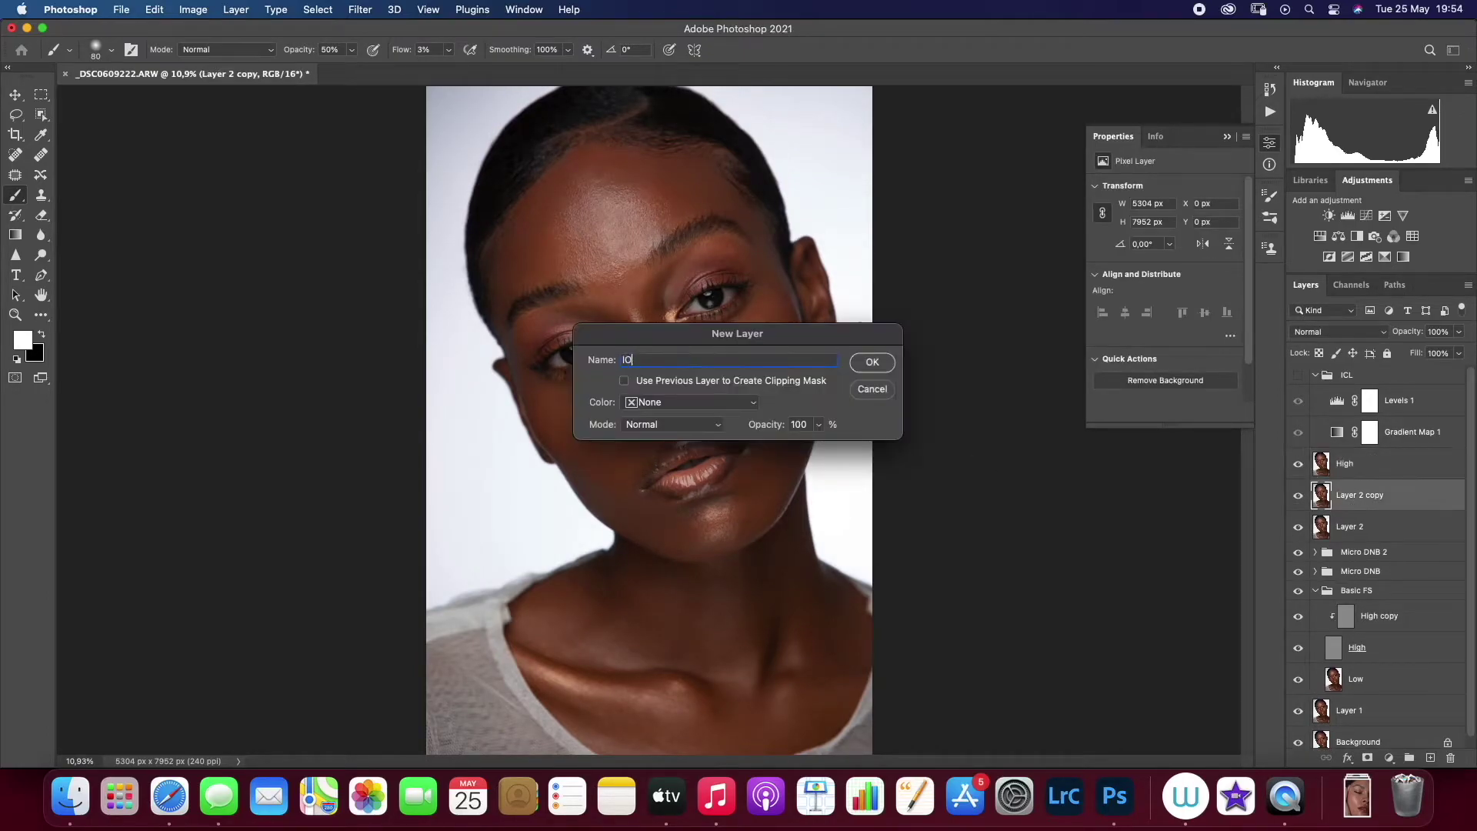
type("ow")
key("Return")
Blur the Low layer with a Gaussian Blur of 20.4 pixels radius
left_click(360, 9)
left_click(627, 260)
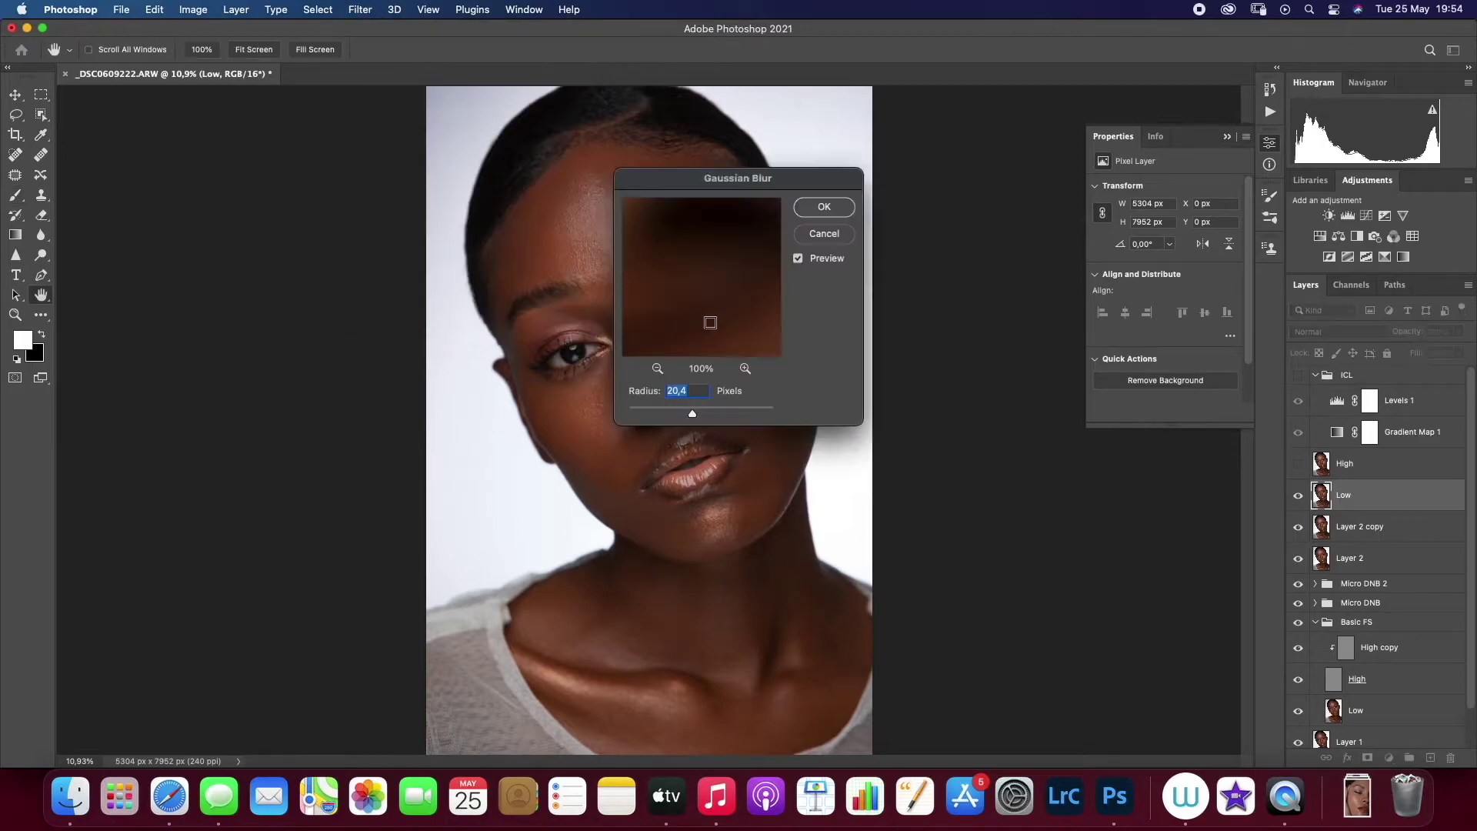
left_click(823, 208)
Show the High layer and use Apply Image on it with the Low layer as source
left_click(1298, 464)
left_click(1354, 463)
left_click(193, 9)
left_click(224, 234)
left_click(692, 241)
left_click(669, 259)
left_click(877, 228)
Duplicate the High and Low layers and clip each copy to its original
key("super+j")
left_click(1389, 479, "alt")
left_click(1365, 536)
key("super+j")
left_click(1382, 541, "alt")
Change the high-frequency layer's blend mode and group the four frequency separation layers as Advanced FS
left_click(1385, 463)
left_click(1338, 331)
left_click(1313, 73)
left_click(1385, 564, "shift")
key("super+g")
double_click(1346, 457)
type("A")
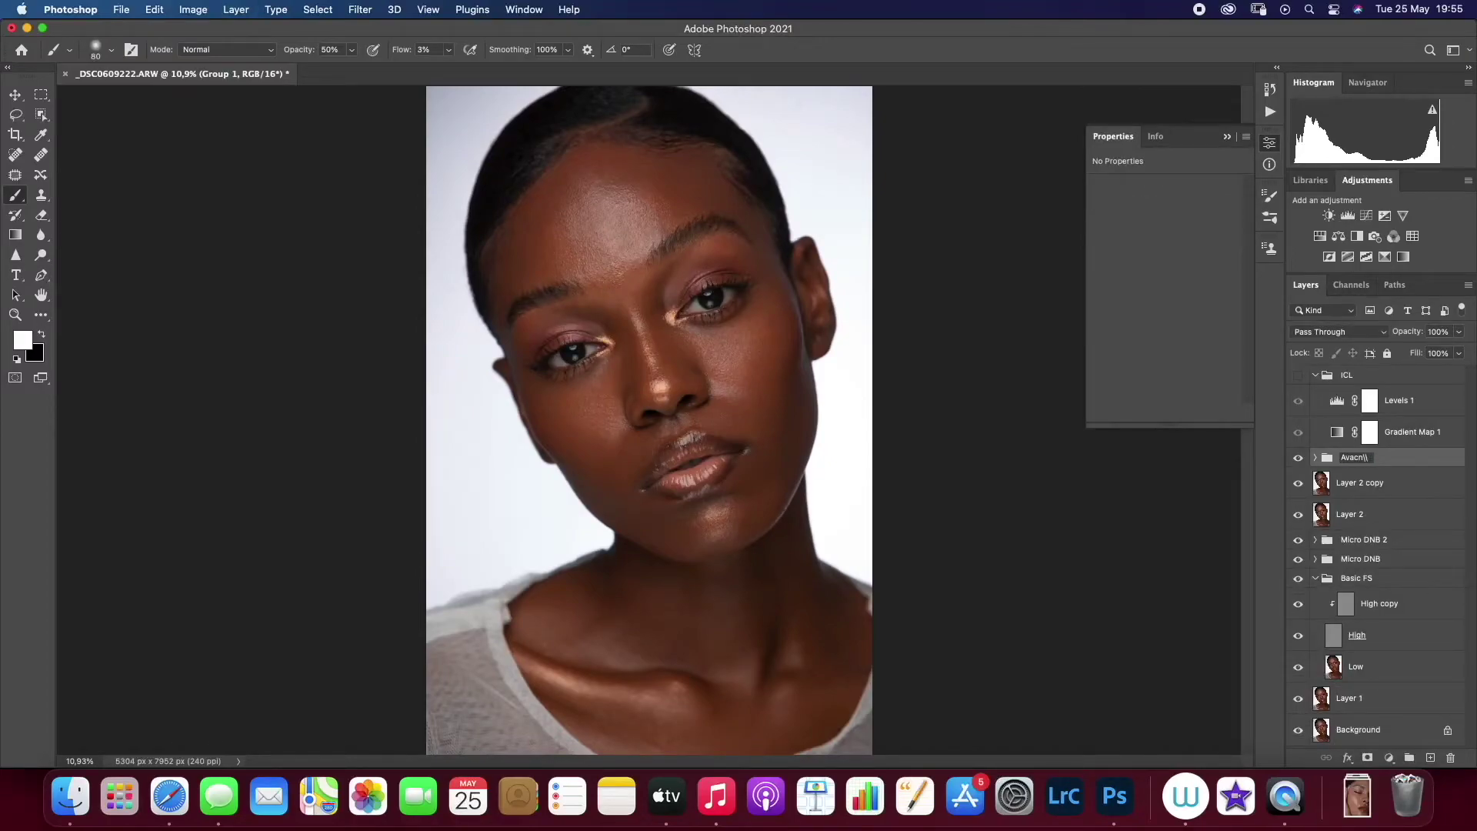
type("dvanced FS")
key("Return")
Select the Low copy layer inside the Advanced FS group and switch to the Mixer Brush
left_click(1315, 457)
left_click(1378, 545)
right_click(15, 195)
left_click(66, 208)
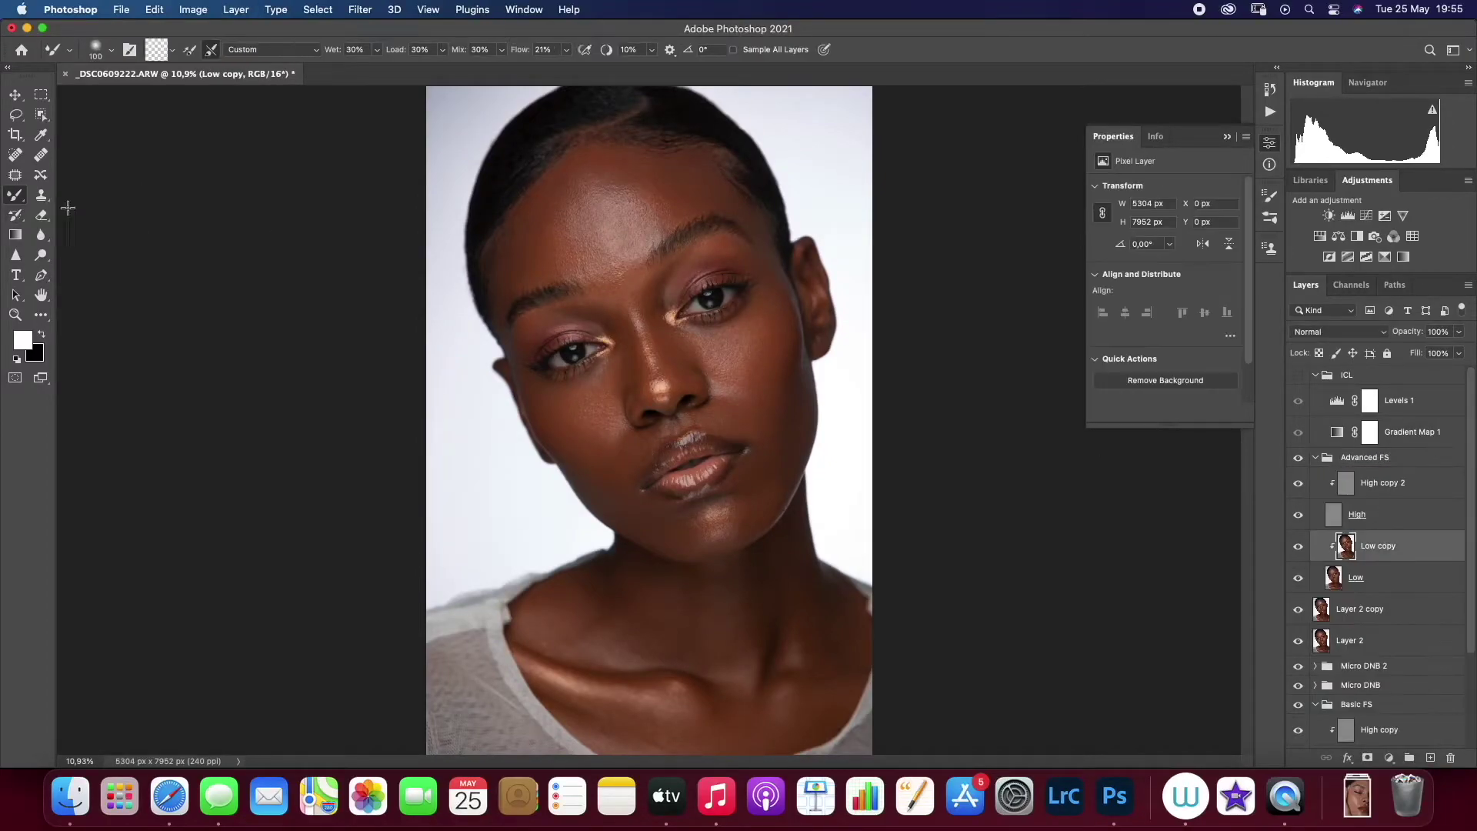
Try blending the skin tones on Low copy with the Mixer Brush at varying sizes and compare with the layer hidden
key("bracketright")
key("bracketright")
key("bracketright")
key("bracketright")
key("bracketleft")
key("bracketleft")
key("bracketleft")
key("bracketleft")
key("bracketright")
key("bracketright")
left_click(1298, 546)
left_click(1298, 545)
Replace Low copy with a fresh duplicate of the Low layer clipped to the original
key("BackSpace")
key("super+j")
left_click_drag(1377, 528, 1378, 547)
left_click(1269, 89)
left_click(1227, 259)
key("Return")
key("ctrl+alt+g")
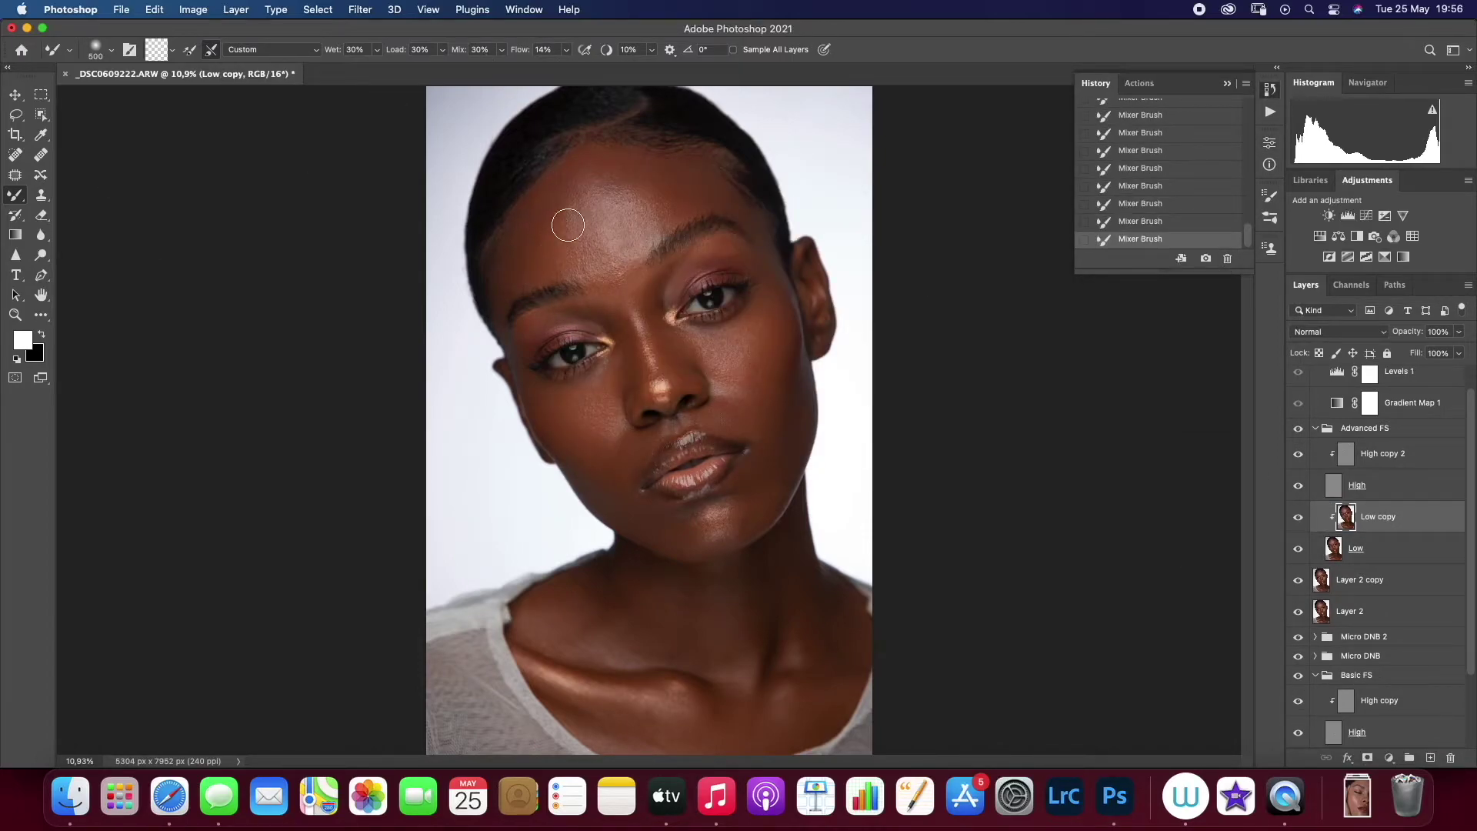
Blend the facial skin tones on Low copy with the Mixer Brush at 14% flow, varying the brush size from 500 px for each area
key("bracketright")
key("bracketright")
key("bracketright")
key("bracketleft")
key("bracketleft")
key("bracketleft")
key("bracketleft")
key("bracketleft")
key("bracketleft")
key("bracketleft")
key("bracketright")
key("bracketright")
key("bracketright")
key("bracketright")
key("bracketright")
key("bracketright")
key("bracketright")
key("bracketleft")
key("bracketleft")
key("bracketleft")
key("bracketleft")
key("bracketleft")
key("bracketleft")
key("bracketleft")
key("bracketleft")
key("bracketright")
key("bracketright")
key("bracketright")
key("bracketright")
key("bracketright")
key("bracketleft")
key("bracketleft")
key("bracketleft")
key("bracketleft")
Compare the portrait with the Low copy layer hidden and shown
left_click(1298, 517)
left_click(1298, 517)
left_click(1298, 517)
left_click(1298, 517)
Blend the tones of the neck and upper chest on Low copy with the Mixer Brush, finishing at 250 px
key("bracketright")
key("bracketright")
left_click_drag(728, 585, 669, 604)
left_click_drag(677, 604, 658, 613)
key("bracketright")
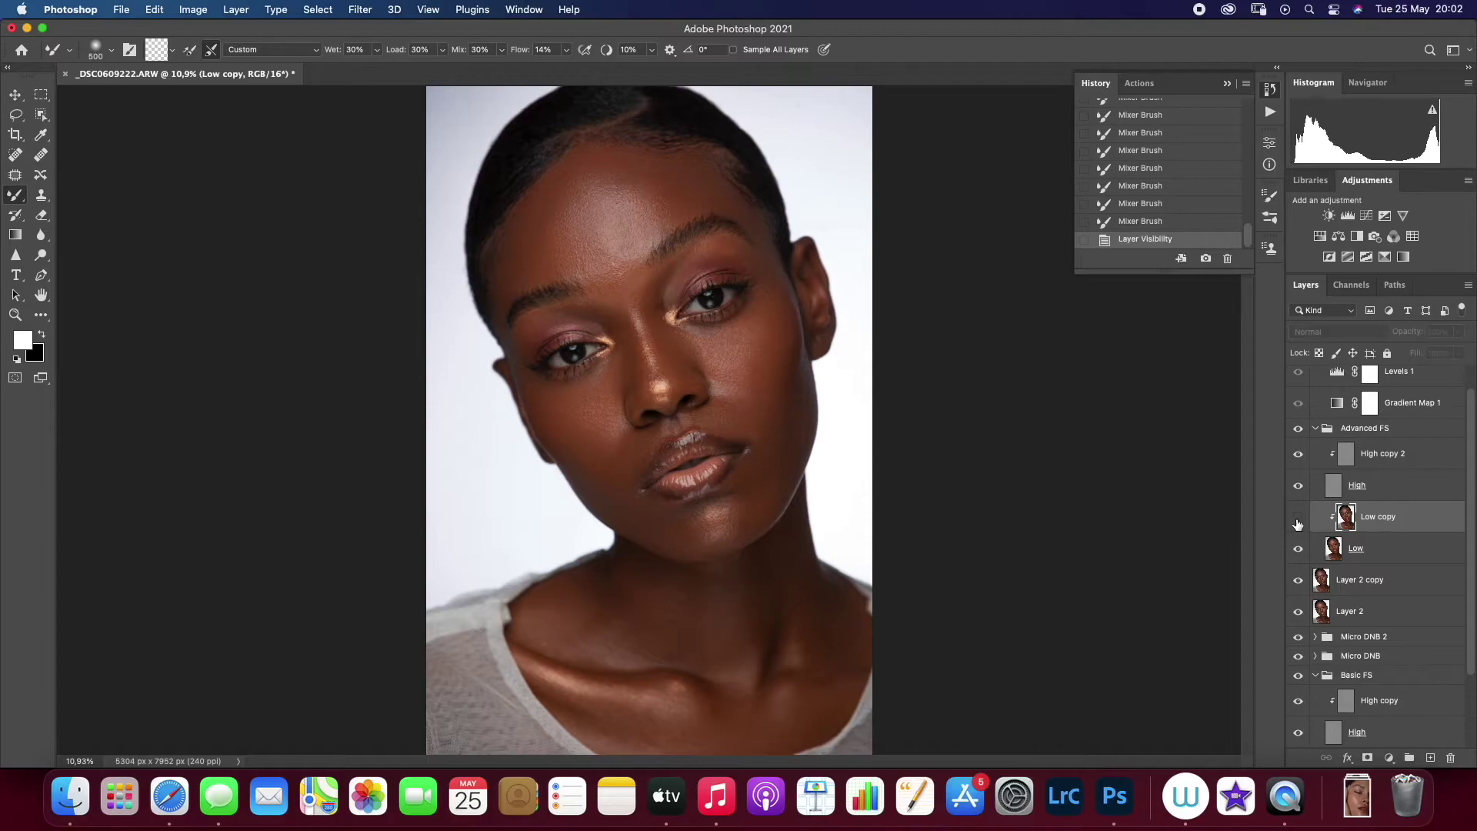
key("bracketright")
key("bracketright")
key("bracketleft")
key("bracketleft")
key("bracketleft")
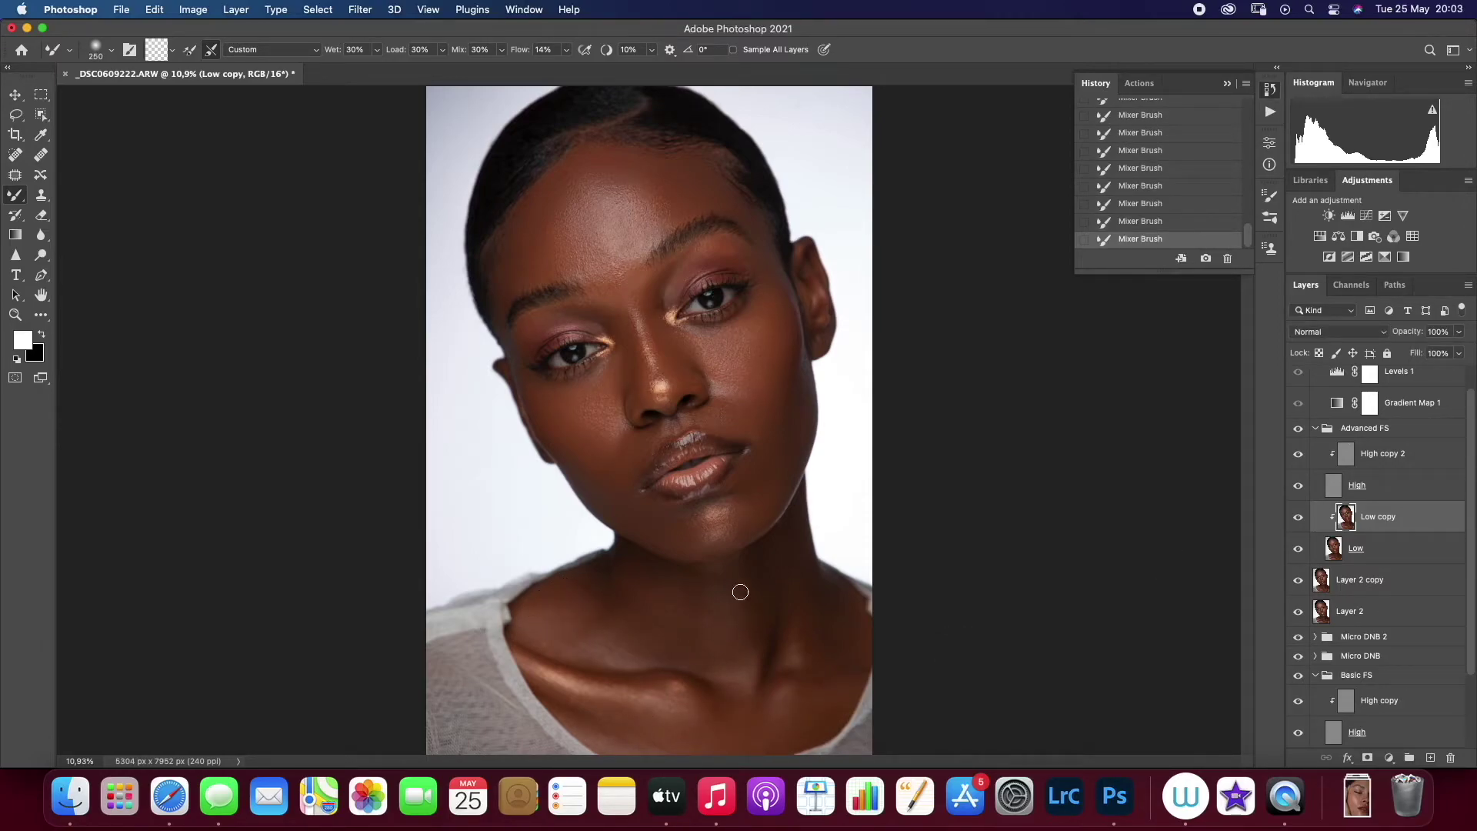
Blend the remaining skin tones on Low copy with a larger Mixer Brush at 14% flow
key("bracketright")
key("bracketright")
key("bracketright")
key("bracketright")
key("bracketright")
key("bracketright")
Switch to the Clone Stamp on High copy 2 and set that layer's blending mode to Linear Light
left_click(1429, 462)
left_click(41, 196)
left_click(1337, 331)
left_click(1322, 597)
Clone clean skin texture over uneven spots on the forehead on High copy 2 with a 40 px Clone Stamp
key("z")
left_click_drag(521, 265, 575, 285)
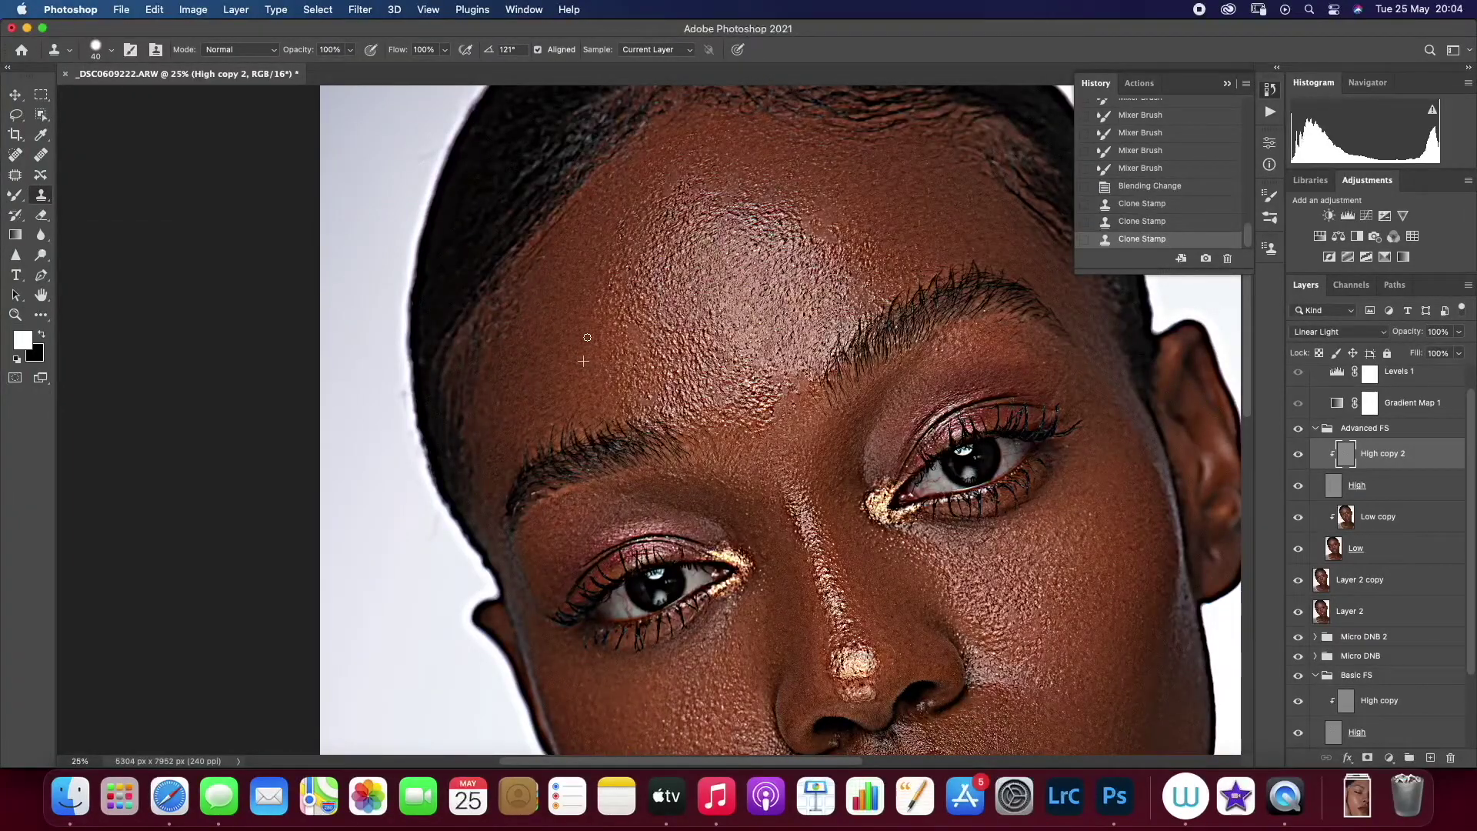
left_click(505, 386)
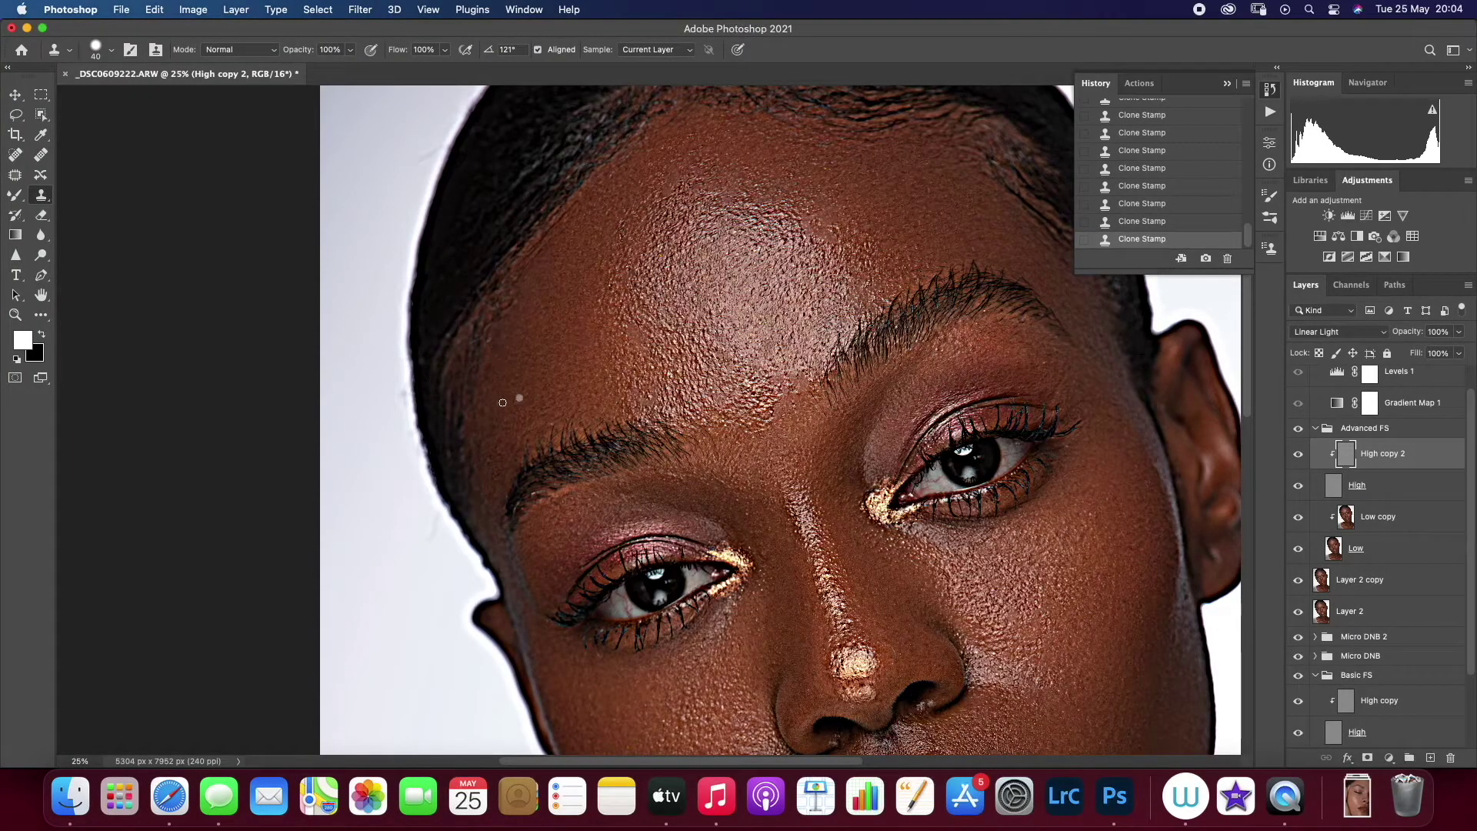
left_click(580, 260, "alt")
left_click(612, 207)
left_click(728, 153, "alt")
left_click(697, 181)
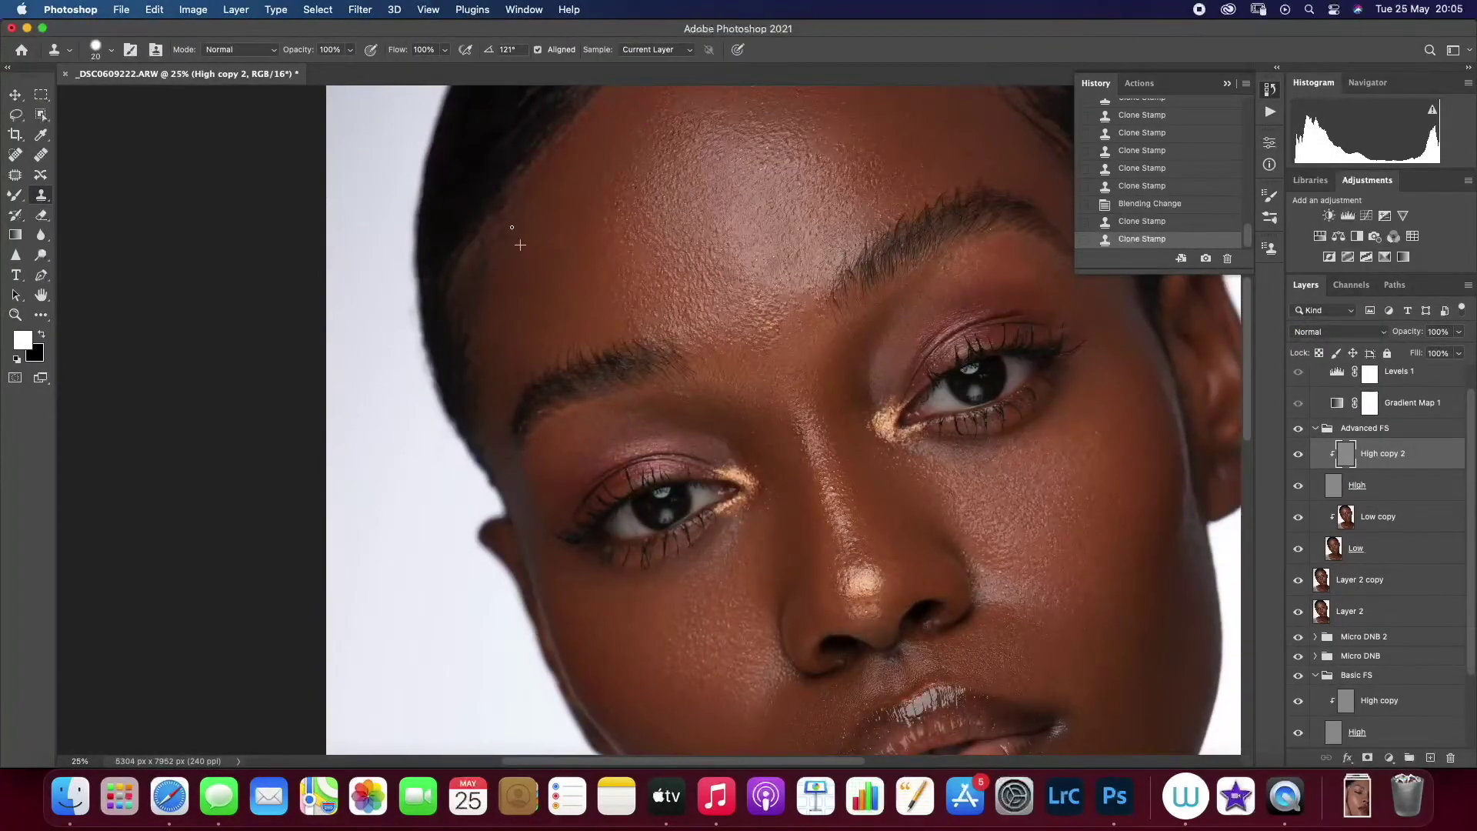
Clean up the fine texture along the hairline and upper forehead on High copy 2 with a 20 px Clone Stamp
left_click(512, 227)
left_click(507, 231)
left_click(514, 223)
left_click(528, 207)
left_click(531, 205)
left_click(519, 221)
left_click(700, 126, "alt")
left_click(689, 116)
key("z")
key("super+0")
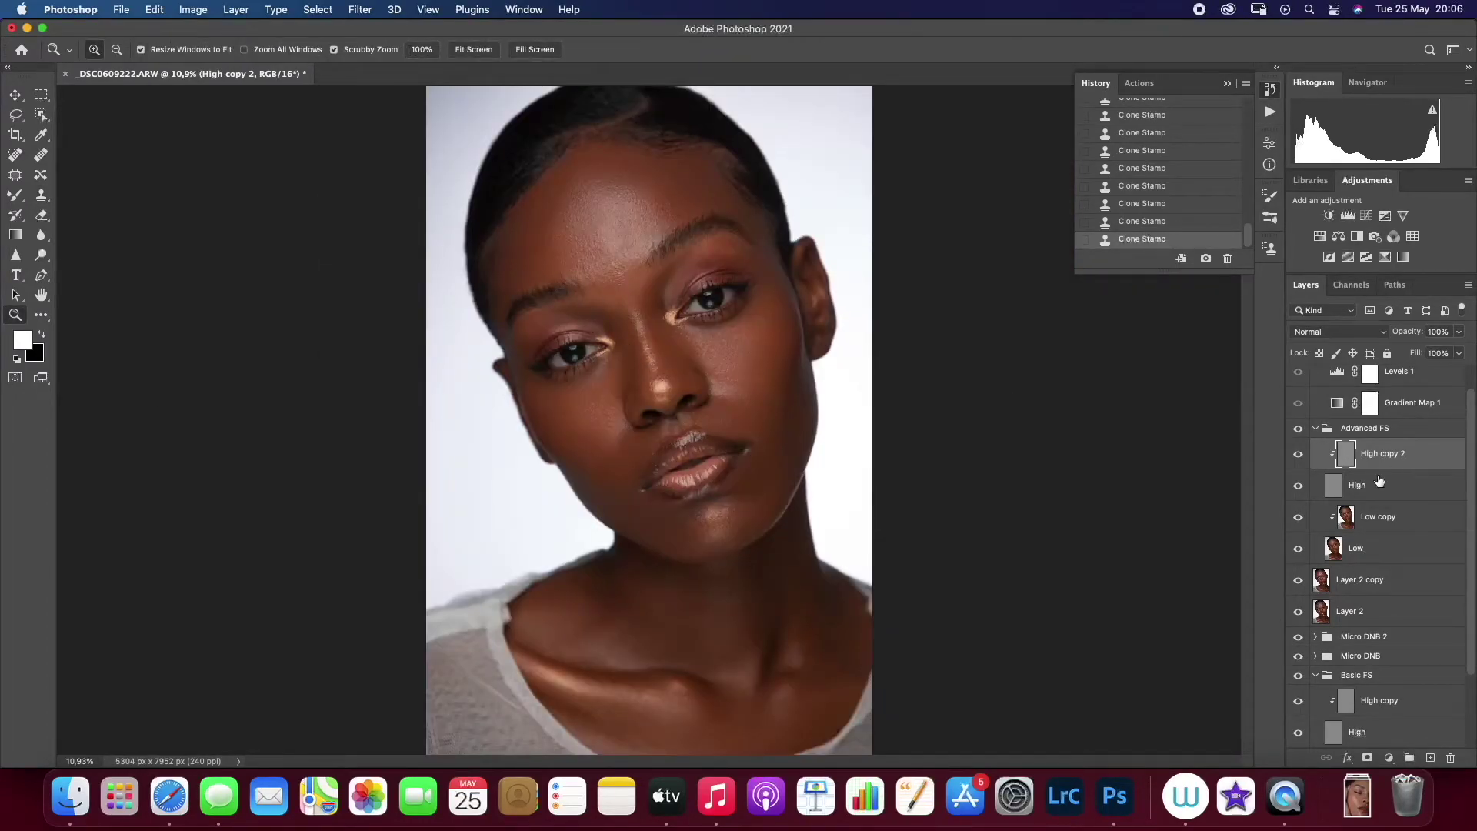
Blend the forehead tones on Low copy with the Mixer Brush at 14% flow
left_click(1365, 516)
left_click(15, 195)
left_click(47, 208)
left_click_drag(593, 180, 577, 183)
left_click_drag(577, 183, 637, 177)
mouse_move(637, 178)
left_mouse_down()
mouse_move(667, 176)
mouse_move(582, 173)
left_mouse_up()
left_click_drag(582, 173, 538, 221)
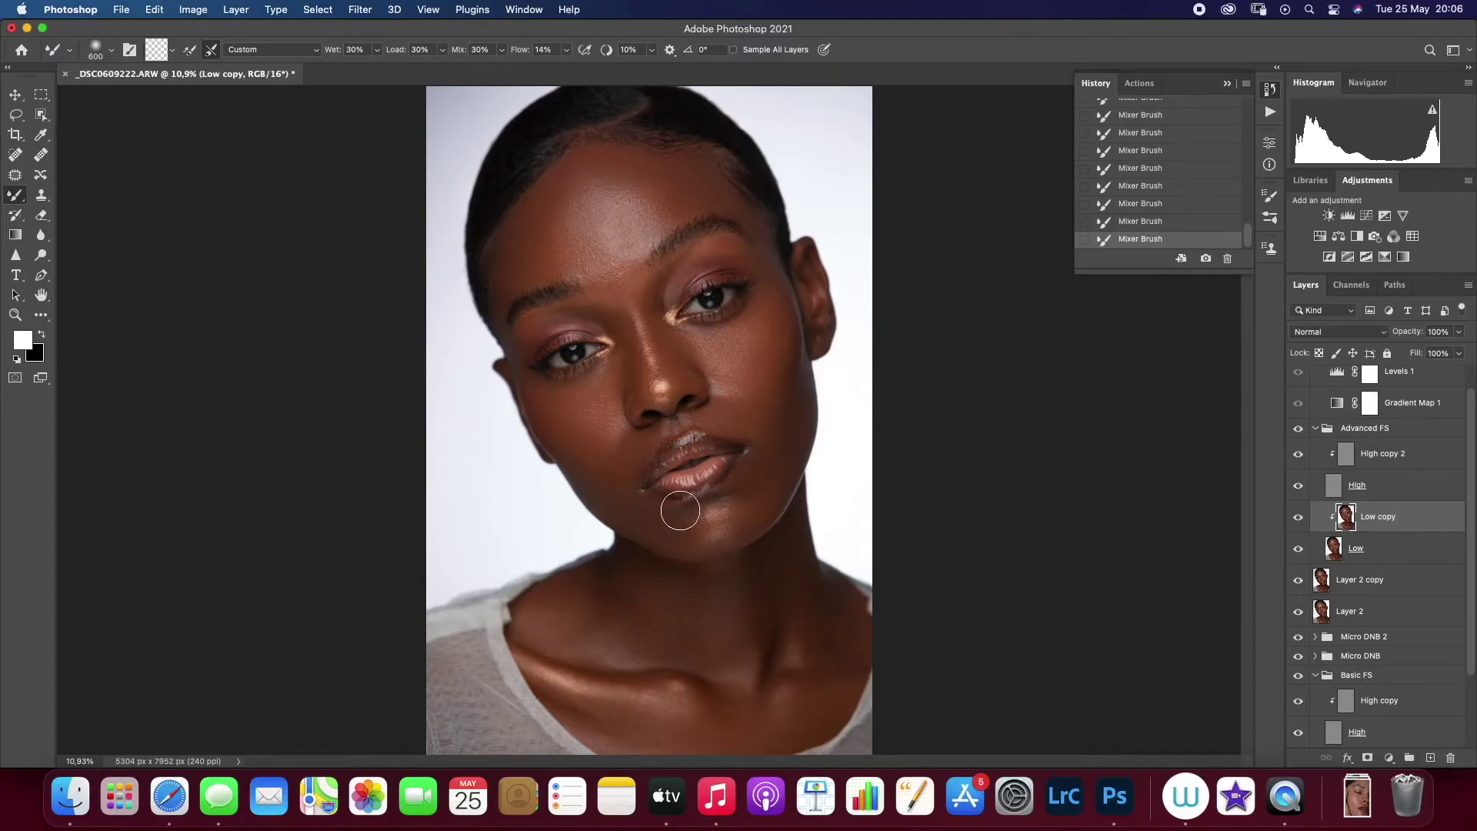
Add a midtone-lifting Curves adjustment above the Advanced FS group, invert its mask to black and name it Dodge
left_click(1364, 428)
left_click(1316, 427)
left_click(1389, 757)
left_click(1385, 500)
left_click_drag(1178, 275, 1173, 268)
key("super+i")
double_click(1392, 463)
type("Dodge")
key("Return")
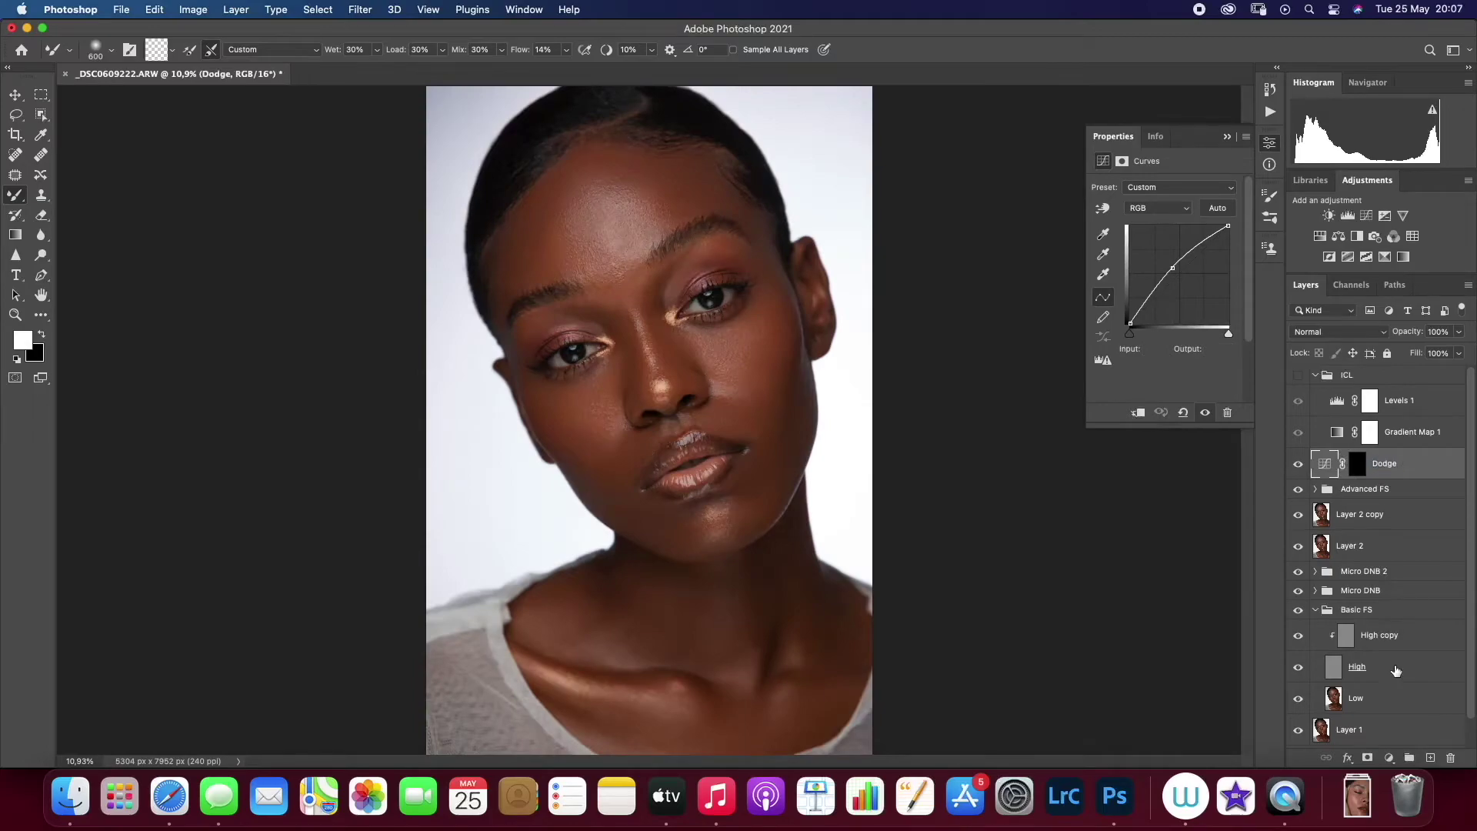
Group the dodge and burn Curves layers and name the group Global DNB
key("super+g")
double_click(1362, 457)
type("Global DNB")
key("Return")
Compare the retouched portrait with the unretouched base layer by isolating and restoring layer visibility
scroll(1377, 541, "down", 1)
left_click(1297, 701, "alt")
left_click(1297, 703, "alt")
Add a Black & White adjustment above Global DNB with Reds at -72, hiding the layers from Advanced FS down to High
left_click(1315, 440)
left_click(1388, 758)
left_click(1408, 587)
left_click_drag(1396, 474, 1396, 430)
left_click(1314, 471)
left_click_drag(1298, 490, 1298, 669)
left_click_drag(1161, 244, 1131, 244)
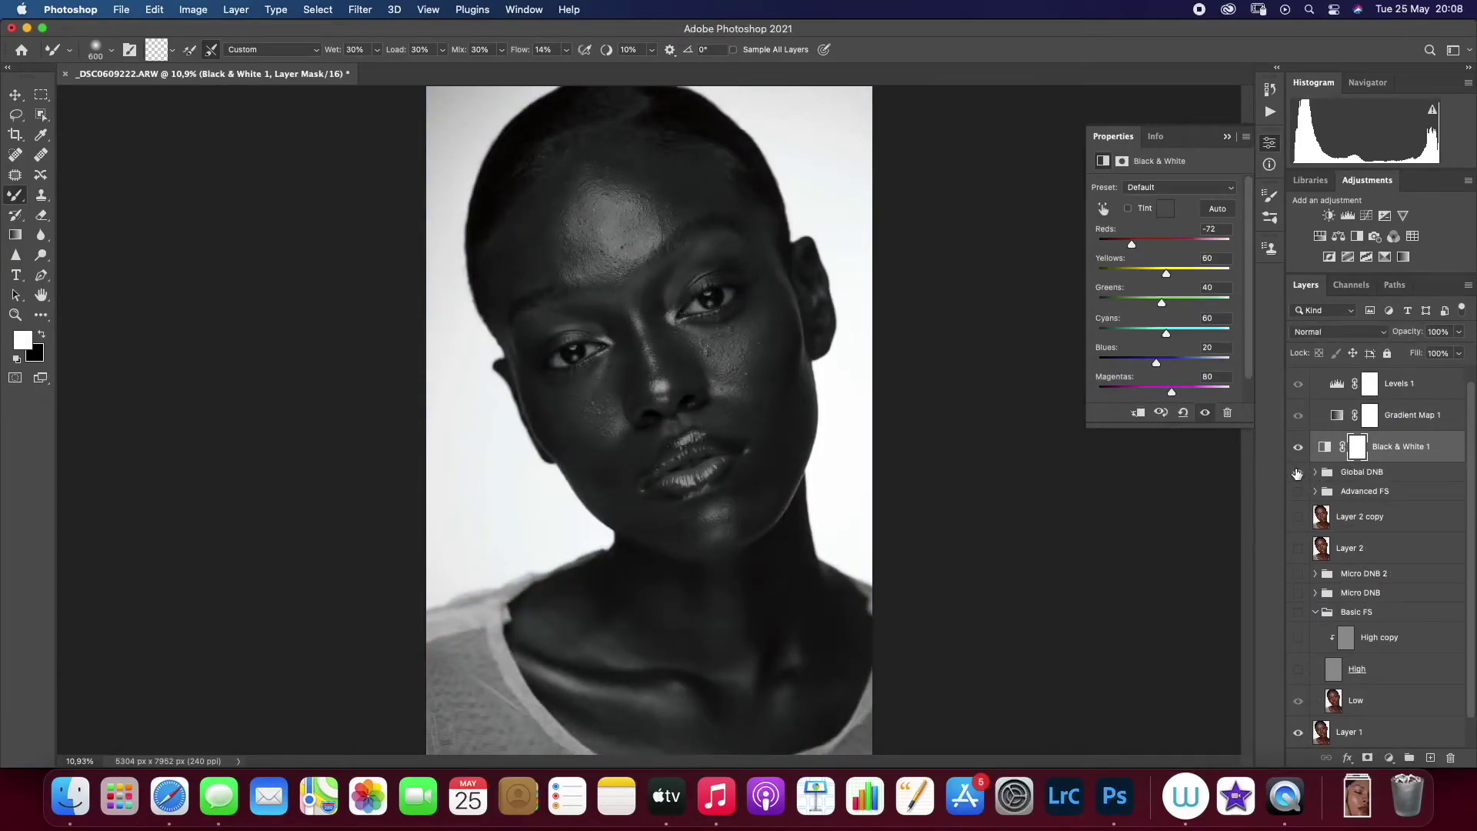
Dodge areas of the face on the Dodge mask with a white Brush at 50% opacity and 3% flow, varying the brush size
left_click(1328, 472)
left_click(1315, 471)
left_click(1425, 504)
left_click(1419, 528)
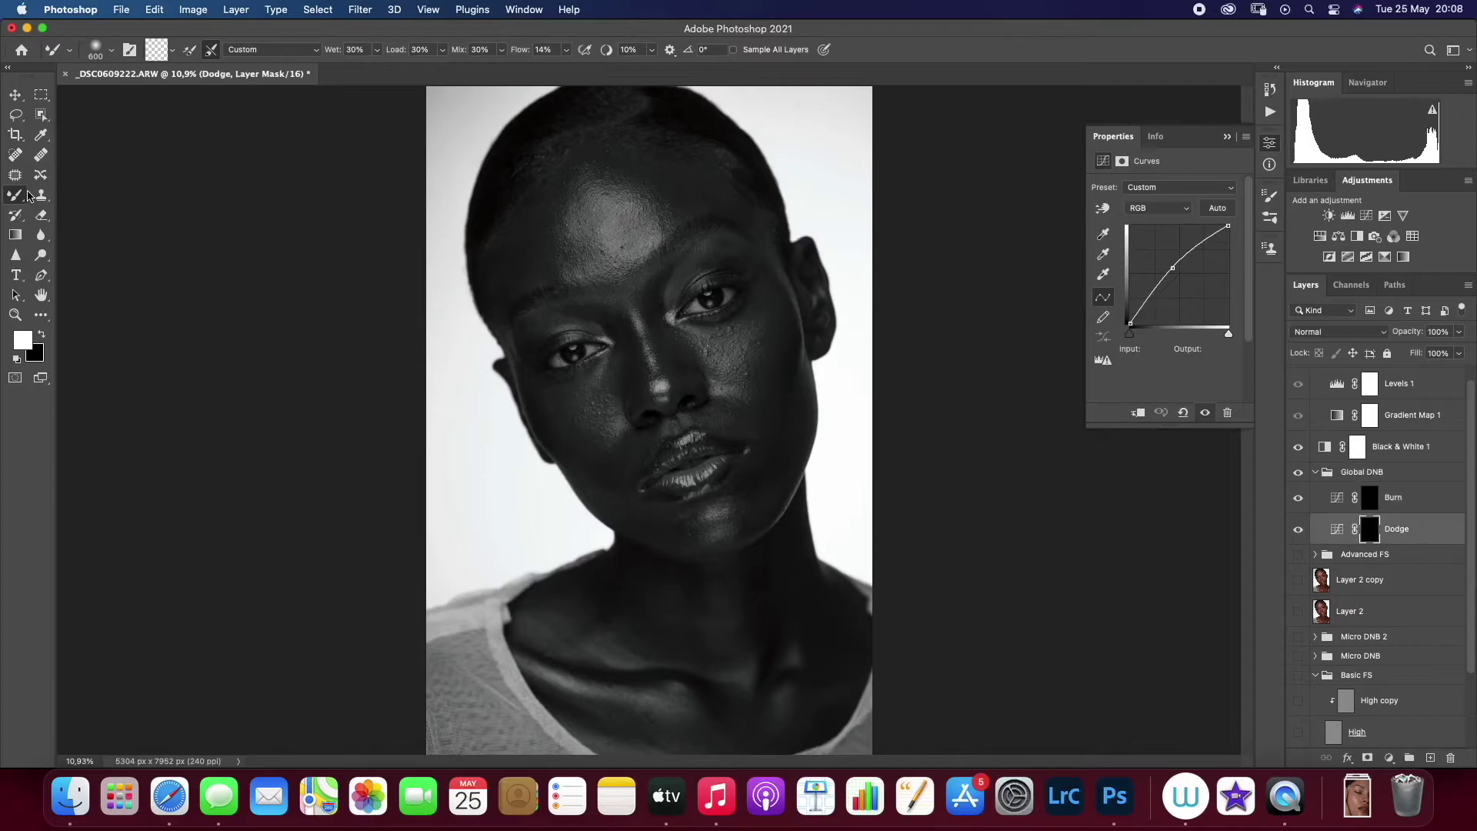
right_click(15, 195)
left_click(77, 195)
key("bracketright")
key("bracketright")
key("bracketright")
key("bracketright")
key("bracketright")
key("bracketright")
key("bracketright")
key("bracketright")
key("bracketright")
key("bracketright")
key("bracketright")
key("bracketright")
key("bracketright")
key("bracketright")
key("bracketright")
key("bracketright")
key("bracketright")
key("bracketright")
key("bracketright")
key("bracketright")
key("bracketleft")
key("bracketleft")
key("bracketleft")
key("bracketleft")
key("bracketleft")
key("bracketleft")
key("bracketleft")
key("bracketleft")
key("bracketleft")
key("bracketleft")
key("bracketleft")
key("bracketleft")
key("bracketleft")
key("bracketleft")
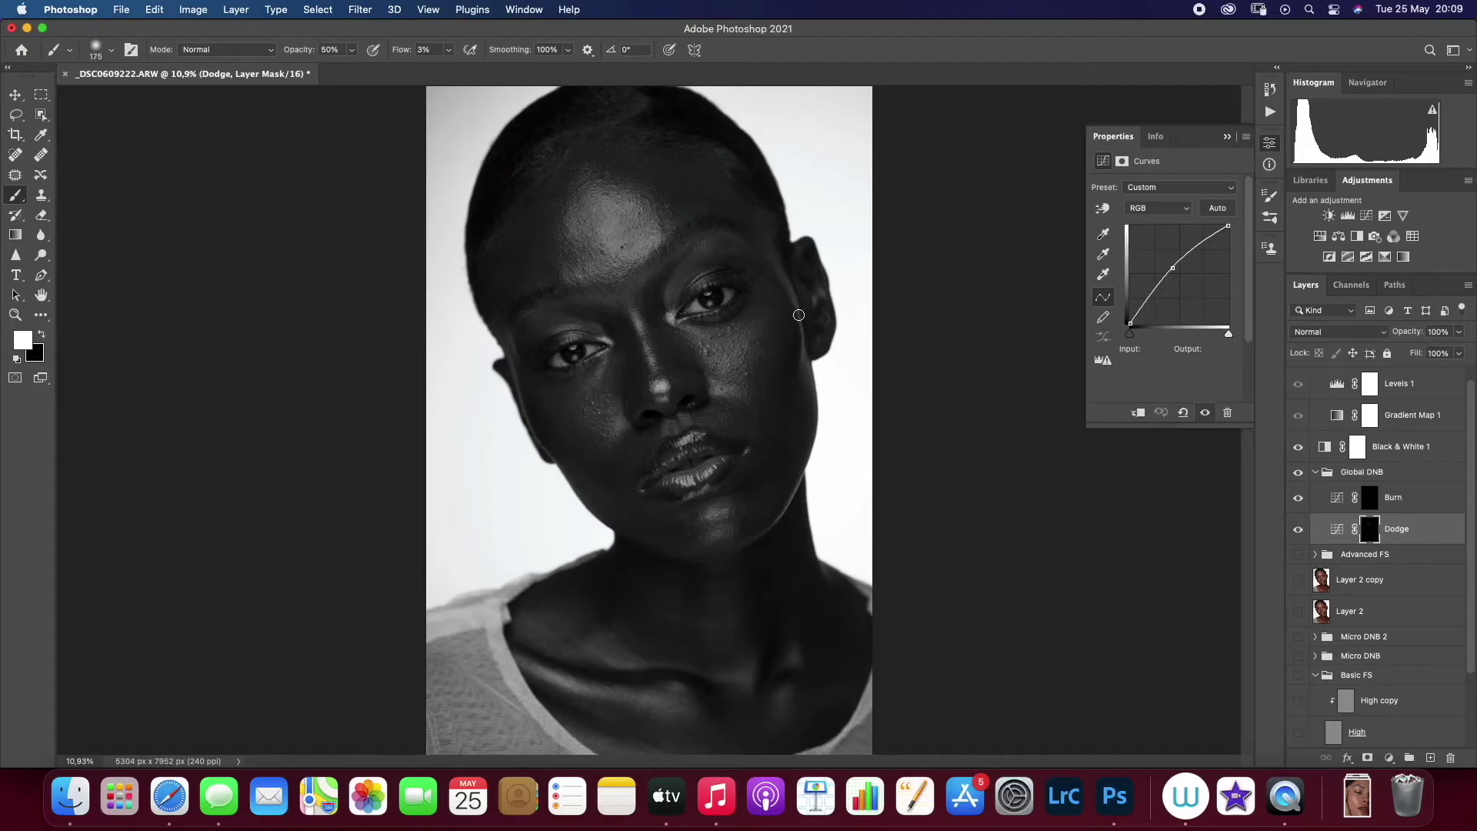
key("bracketleft")
key("bracketleft")
key("bracketright")
key("bracketright")
key("bracketright")
key("bracketright")
key("bracketright")
key("bracketright")
Raise the Brush flow to 6% and continue dodging the portrait on the Dodge mask, varying the brush size for each area
left_click(449, 49)
left_click_drag(444, 71, 447, 70)
key("bracketright")
key("bracketright")
key("bracketright")
key("bracketright")
key("bracketright")
key("bracketright")
key("bracketright")
key("bracketright")
key("bracketright")
key("bracketleft")
key("bracketleft")
key("bracketleft")
key("bracketleft")
key("bracketleft")
key("bracketleft")
key("bracketleft")
key("bracketleft")
key("bracketright")
key("bracketright")
key("bracketright")
key("bracketright")
key("bracketright")
key("bracketright")
key("bracketright")
key("bracketleft")
key("bracketleft")
key("bracketleft")
key("bracketright")
key("bracketright")
key("bracketright")
key("bracketright")
key("bracketright")
key("bracketright")
key("bracketright")
key("bracketright")
Burn areas of the portrait on the Burn mask with the white Brush at 6% flow, reducing the size from 600 to 200 px
left_click(1323, 497)
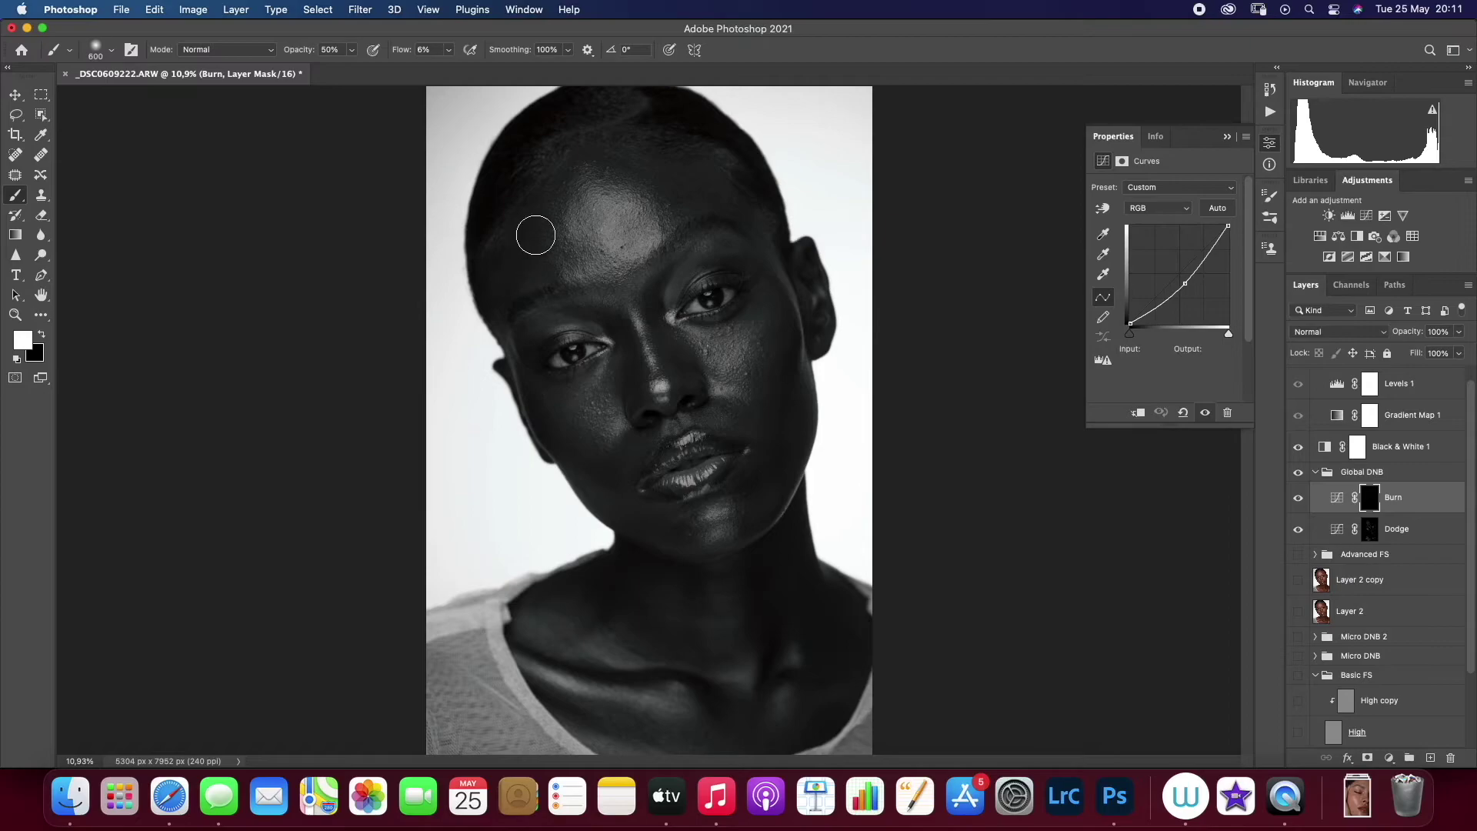
key("bracketleft")
key("bracketleft")
key("bracketleft")
key("bracketleft")
key("bracketleft")
key("bracketright")
key("bracketright")
key("bracketright")
key("bracketleft")
key("bracketleft")
Show the hidden retouching layers from Advanced FS downward again and hide the Black & White 1 adjustment
left_click(1298, 497)
left_click_drag(1298, 498, 1298, 732)
scroll(1299, 616, "down", 3)
scroll(1296, 538, "up", 4)
left_click(1298, 463)
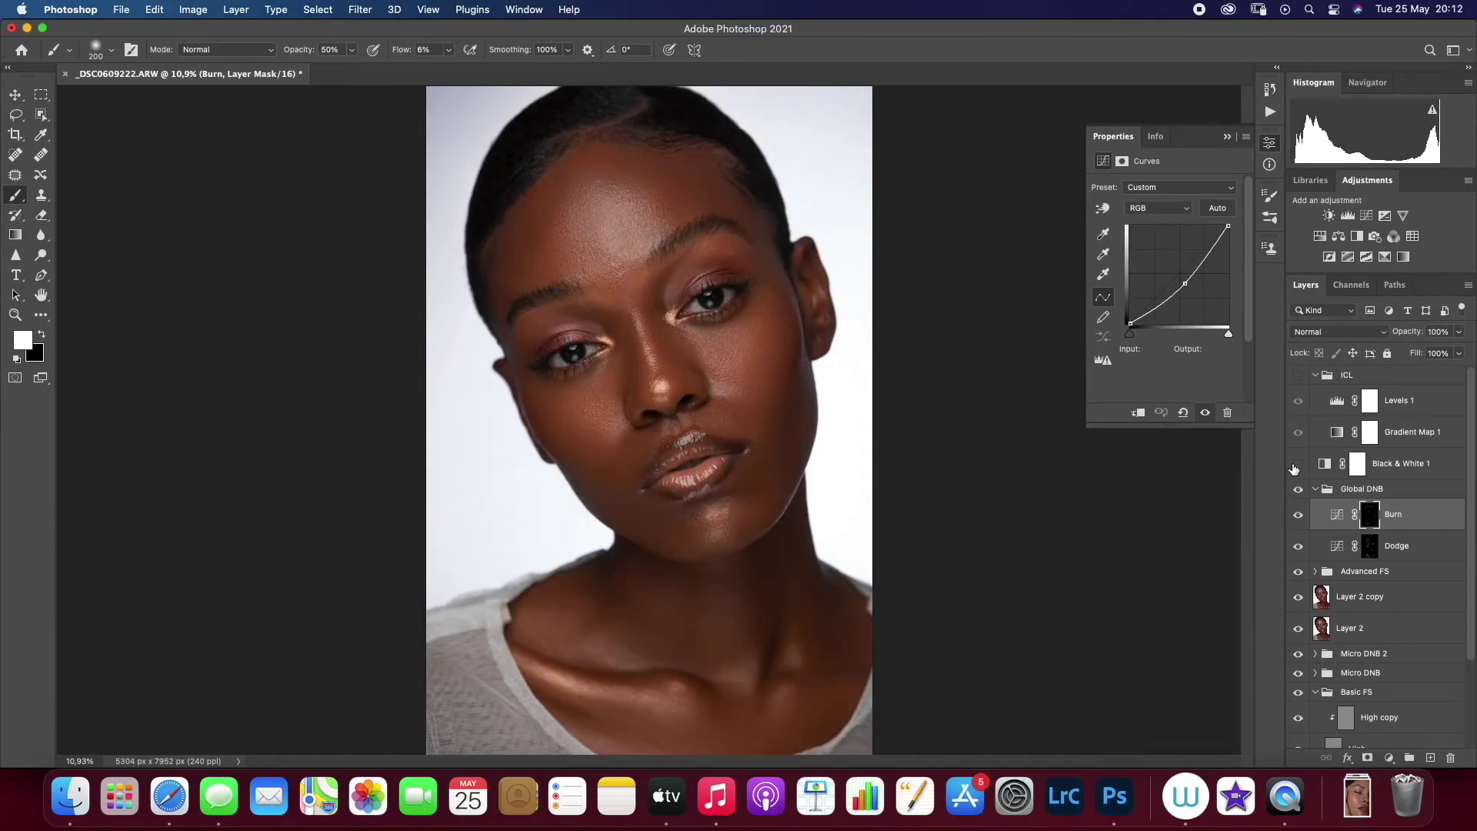
Raise the Brush flow to 10%, dodge the portrait at 600 px on the Dodge mask, and burn at 400 px on the Burn mask
left_click(1370, 546)
key("bracketright")
key("bracketright")
key("bracketright")
key("bracketright")
key("bracketright")
key("shift+1")
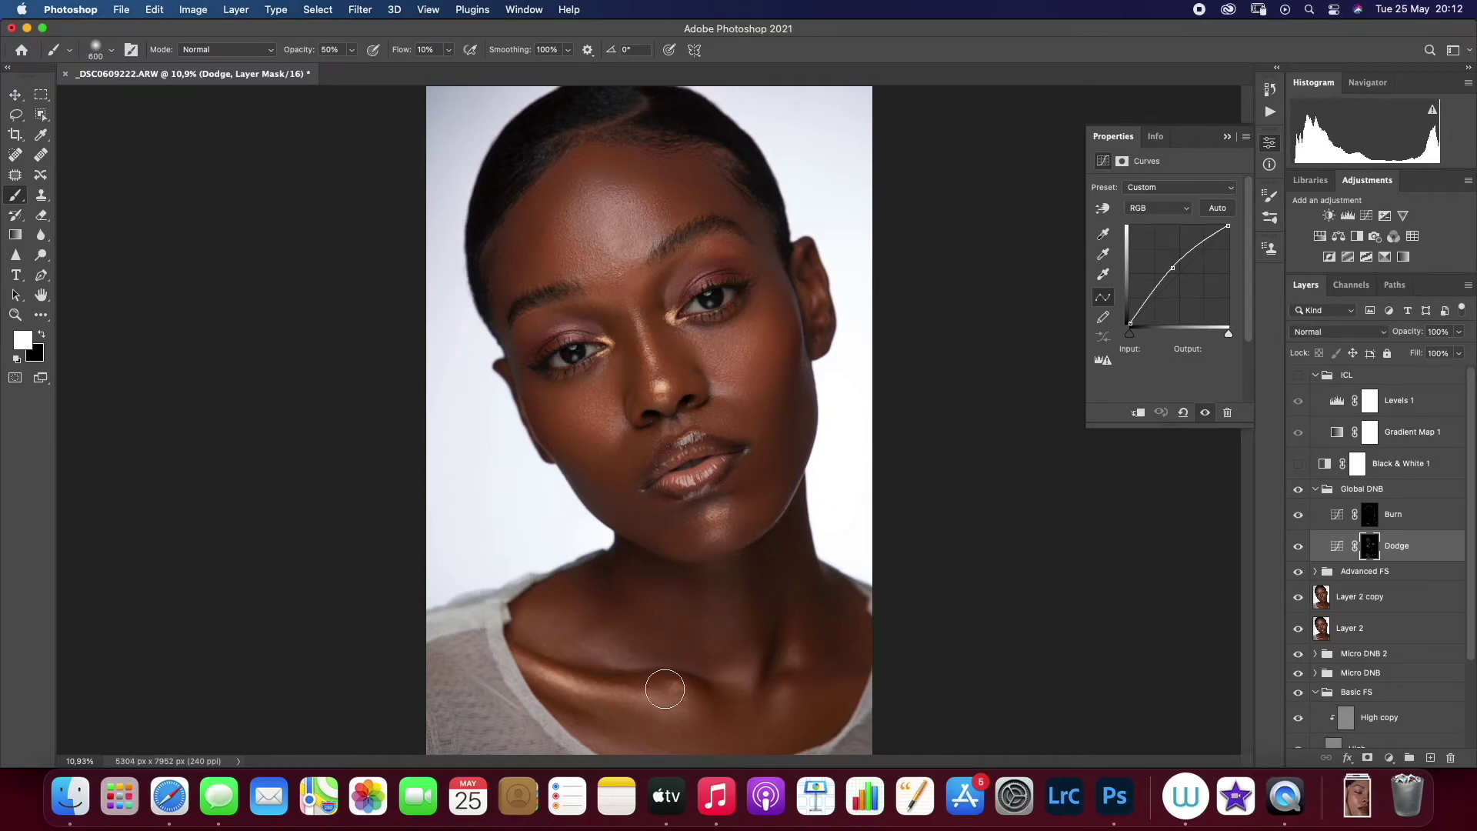
key("alt+bracketright")
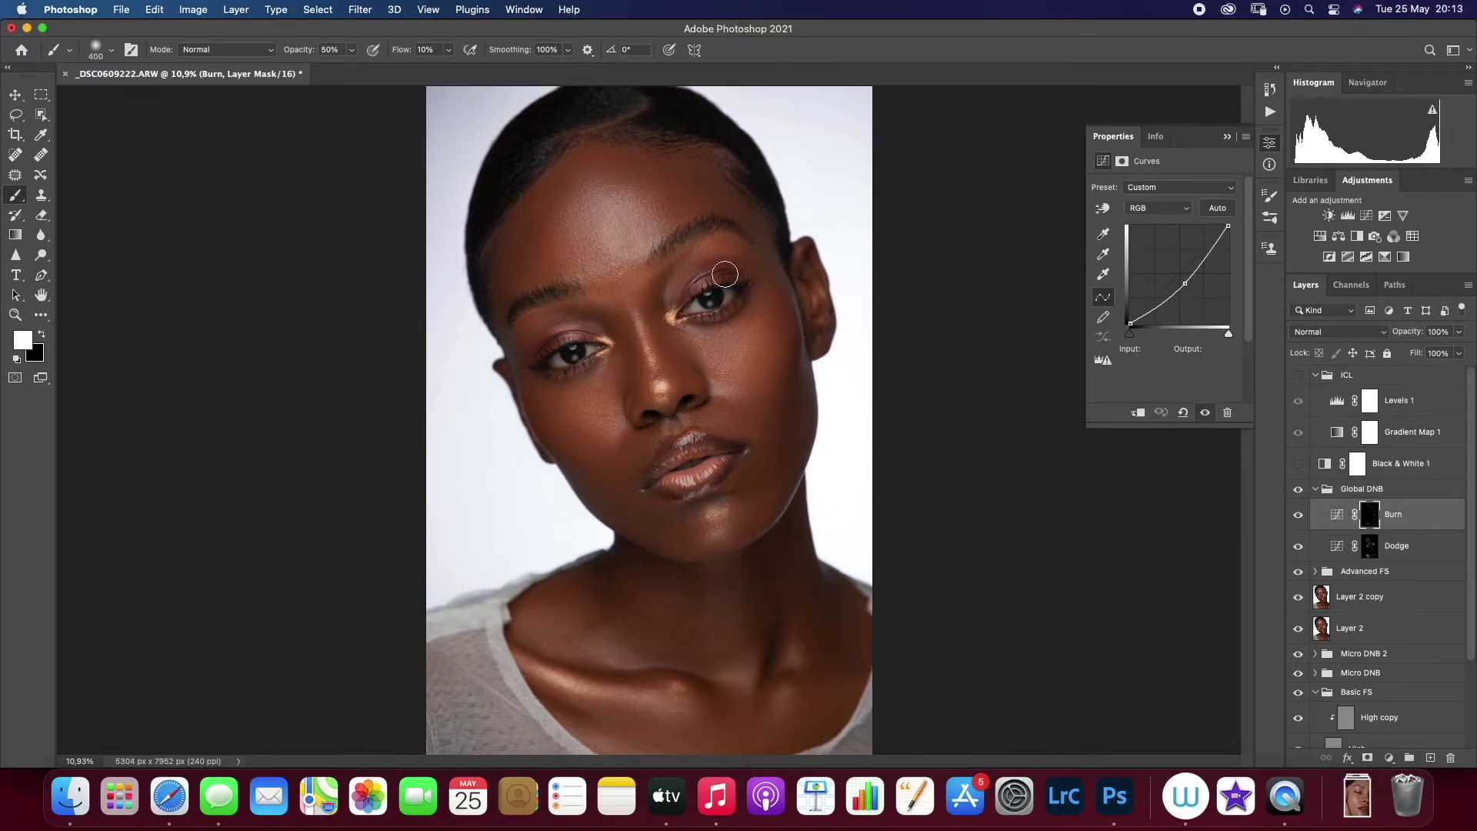
Compare the portrait with and without the Global DNB group and lower the Dodge layer's opacity to about 90%
left_click(1297, 490)
left_click(1298, 489)
left_click(1370, 546)
key("bracketright")
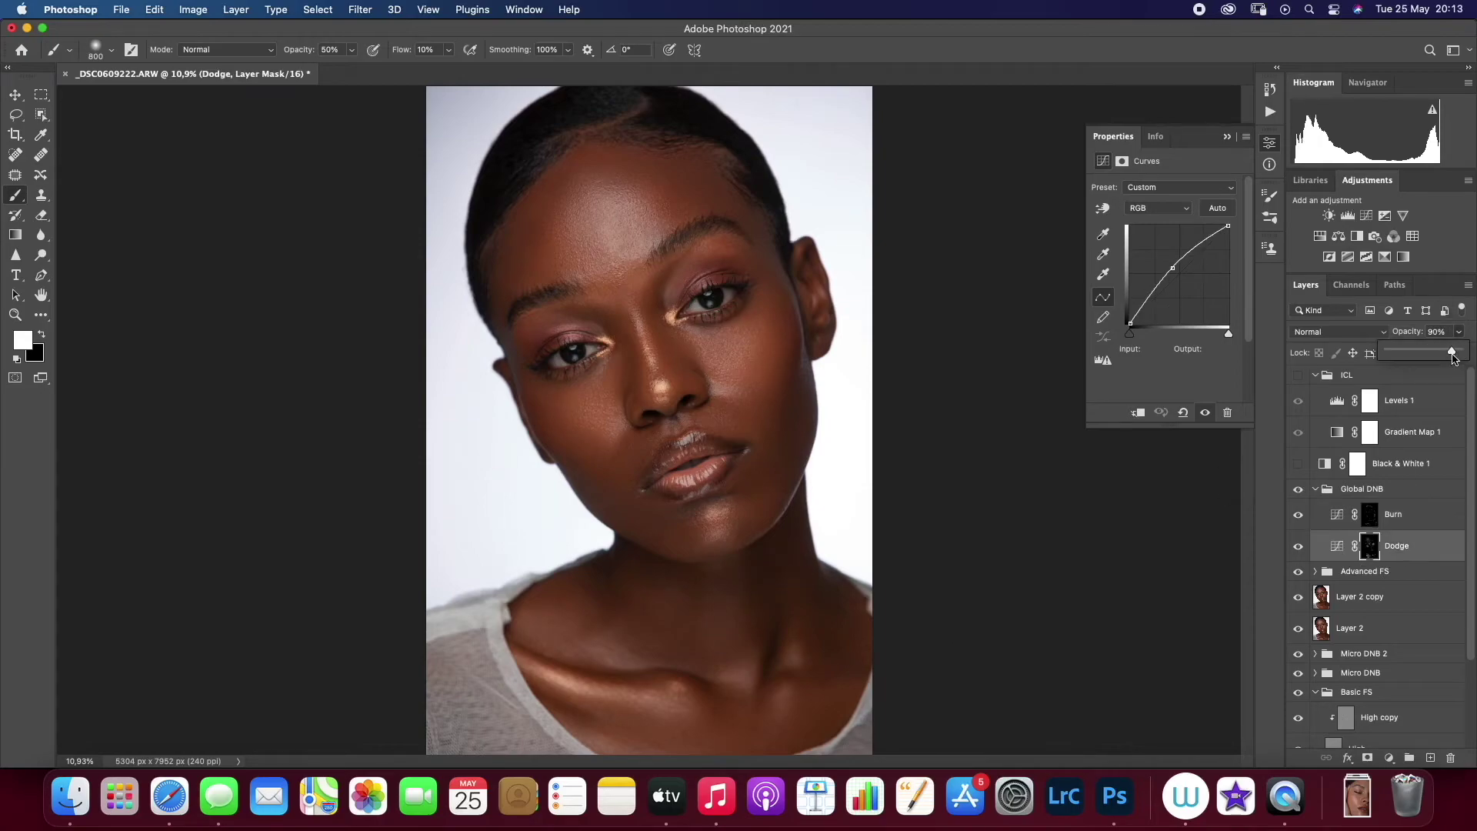
Add a Curves adjustment above Global DNB, lift input 112 to output 144, and invert its mask to black
left_click(1315, 489)
left_click(1388, 757)
left_click(1395, 498)
left_click_drag(1177, 277, 1173, 268)
key("super+i")
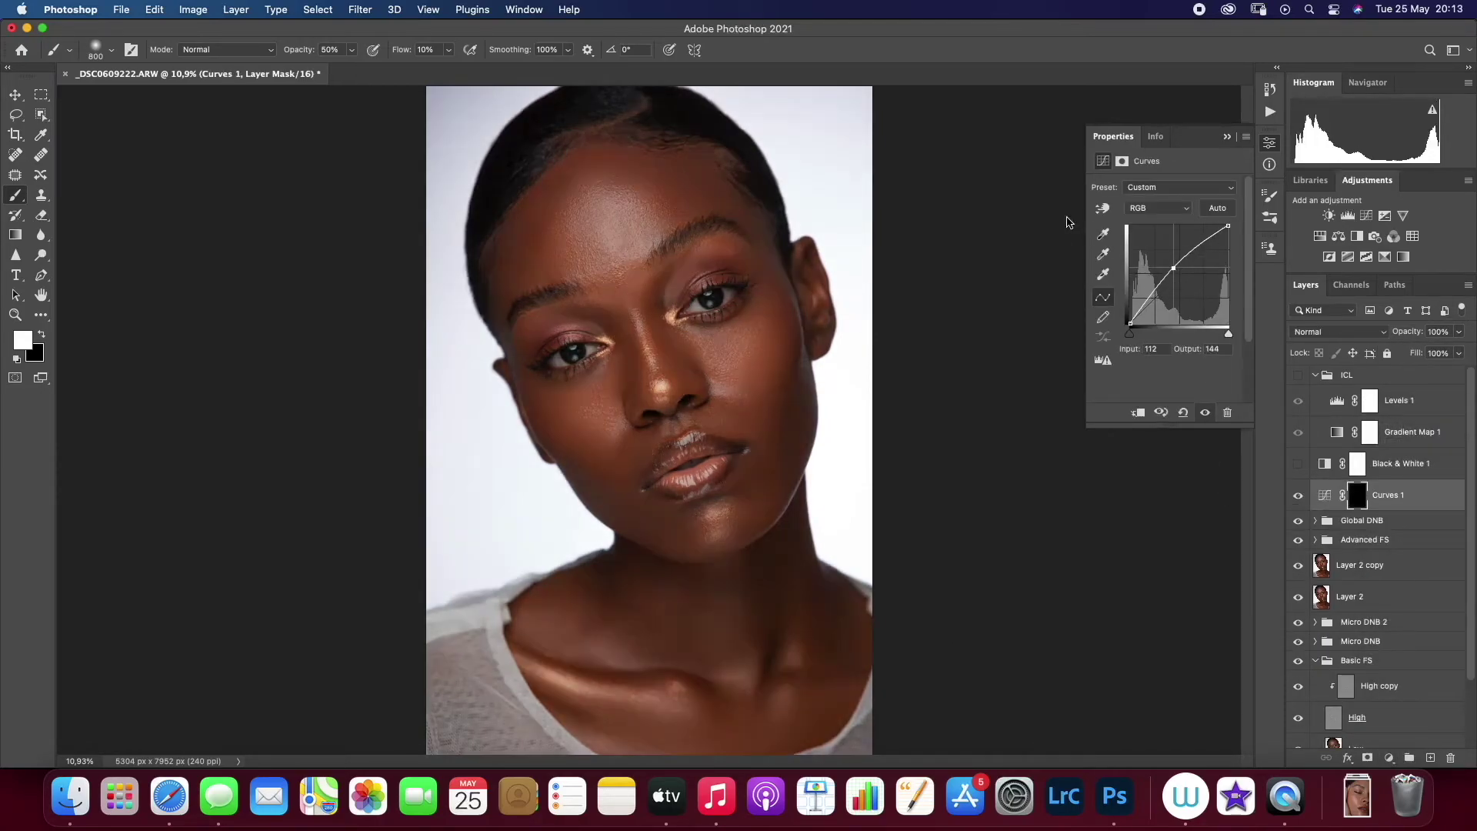
Rename the new Curves adjustment above Global DNB as Brighten
key("z")
left_click_drag(565, 357, 601, 361)
double_click(1384, 495)
type("bright")
type("righten")
key("Return")
Set up the white Brush for the Brighten mask with 100% opacity, 92% flow and a size of 70 px
left_click(1357, 494)
key("b")
left_click(448, 50)
left_click_drag(447, 68, 495, 67)
key("bracketleft")
key("bracketleft")
key("bracketleft")
key("bracketleft")
key("bracketleft")
key("bracketleft")
key("bracketleft")
key("bracketleft")
key("bracketleft")
key("bracketleft")
key("bracketleft")
key("bracketleft")
key("bracketleft")
key("bracketleft")
key("bracketleft")
key("bracketleft")
key("bracketleft")
key("bracketleft")
key("bracketleft")
left_click(449, 49)
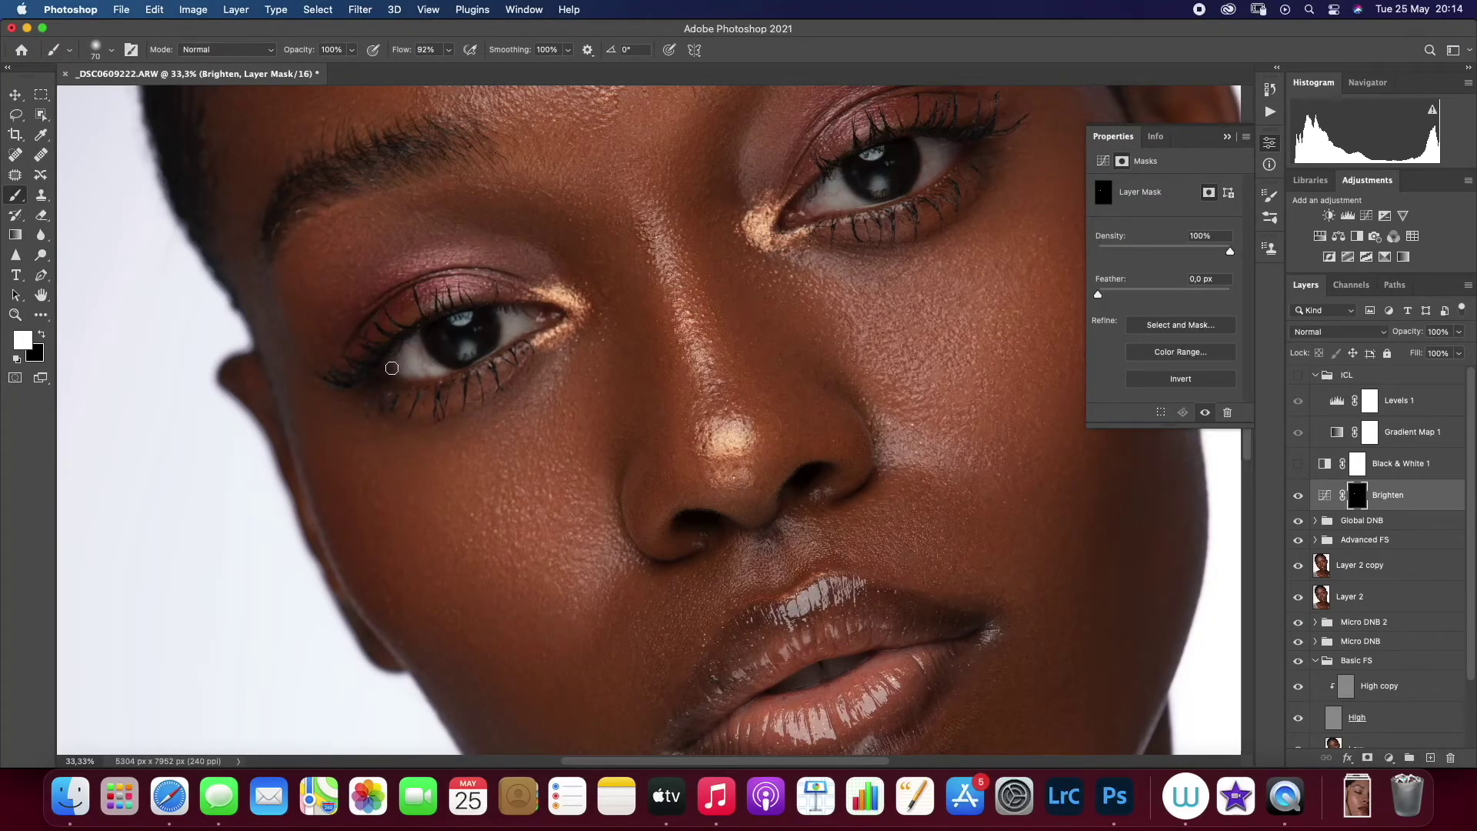
Paint the whites of both eyes on the Brighten mask with the white Brush, using sizes from 30 to 50 px
key("bracketleft")
key("bracketleft")
key("bracketleft")
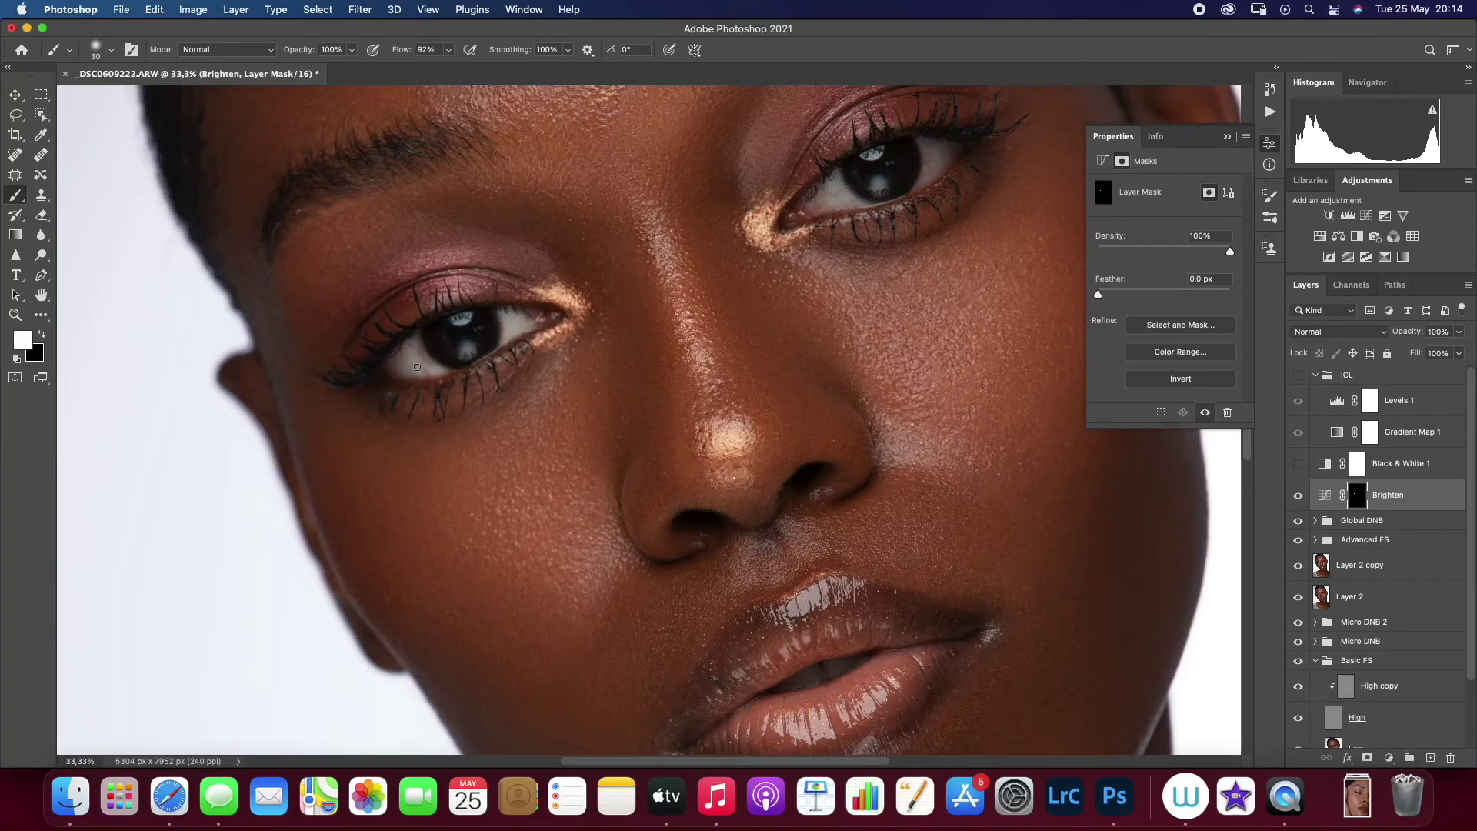
left_click_drag(838, 193, 840, 183)
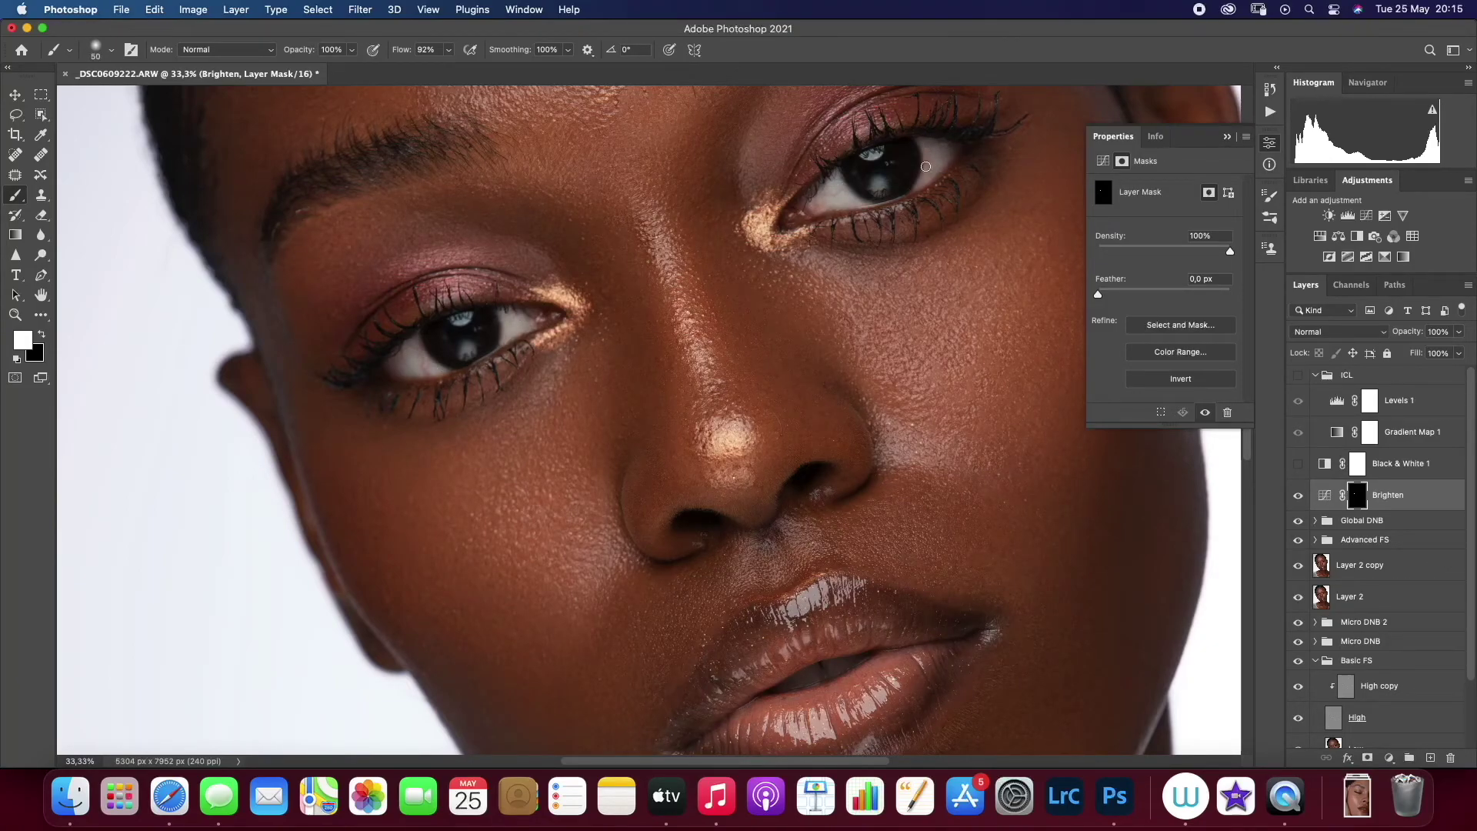
Lower the Brighten layer's opacity to 67% while viewing the whole portrait
key("z")
key("super+0")
left_click(1457, 330)
left_click_drag(1455, 353, 1432, 354)
Add a Hue/Saturation adjustment clipped to the Brighten layer and lower its saturation to -100
left_click(1389, 757)
left_click(1389, 554)
key("super+alt+g")
left_click_drag(1164, 274, 1160, 277)
Add a Photo Filter adjustment using Cooling Filter (80) at 25% density and clip it to the Brighten layer
left_click(1390, 757)
left_click(1407, 609)
left_click(1184, 187)
left_click(1170, 224)
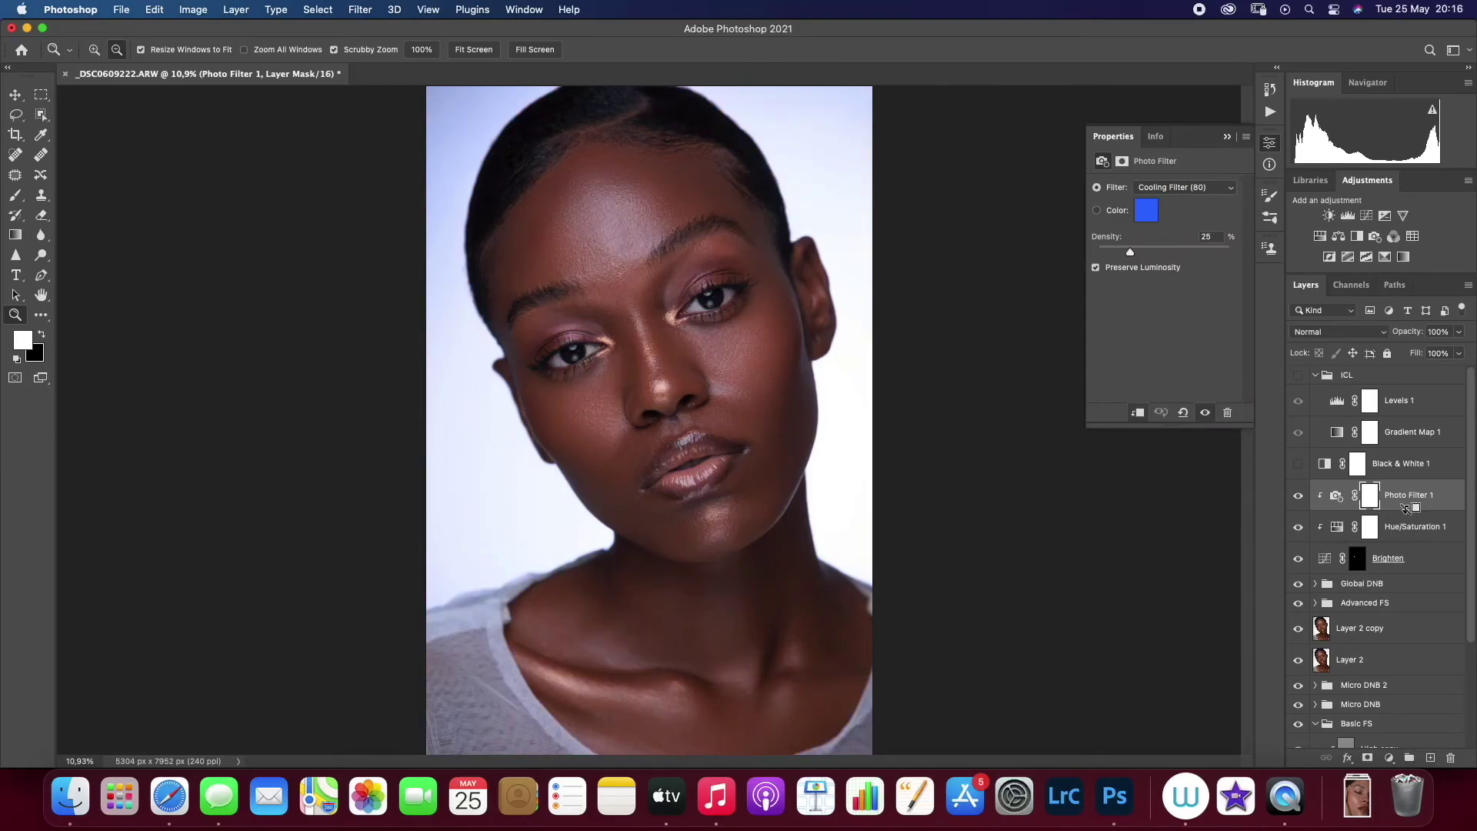
Create an empty layer above the Photo Filter and retouch the whites of both eyes with a 25 px Healing Brush
key("super+shift+alt+n")
key("j")
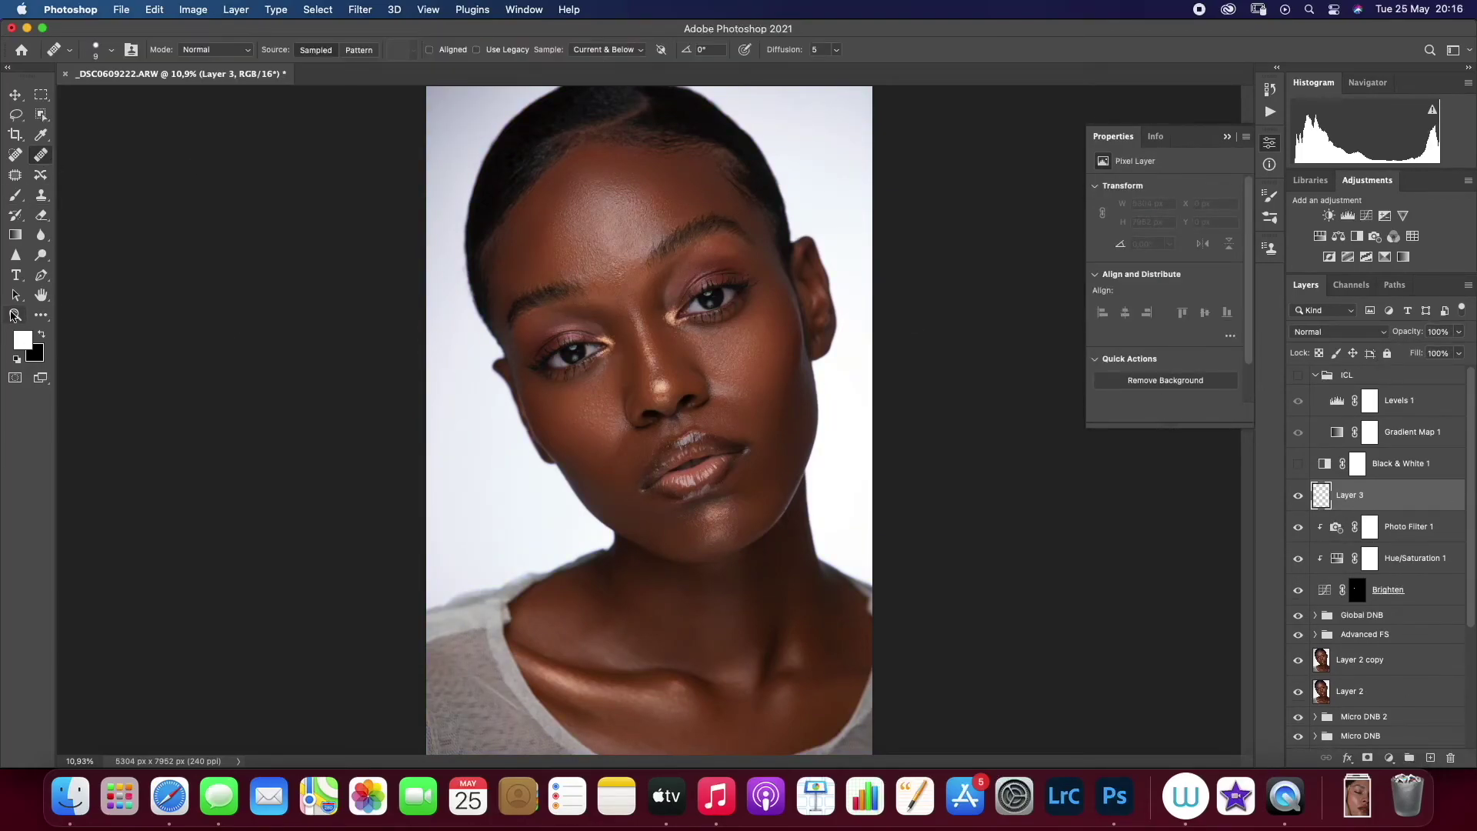
left_click(15, 314)
left_click_drag(605, 339, 654, 338)
key("j")
left_click_drag(458, 405, 462, 414)
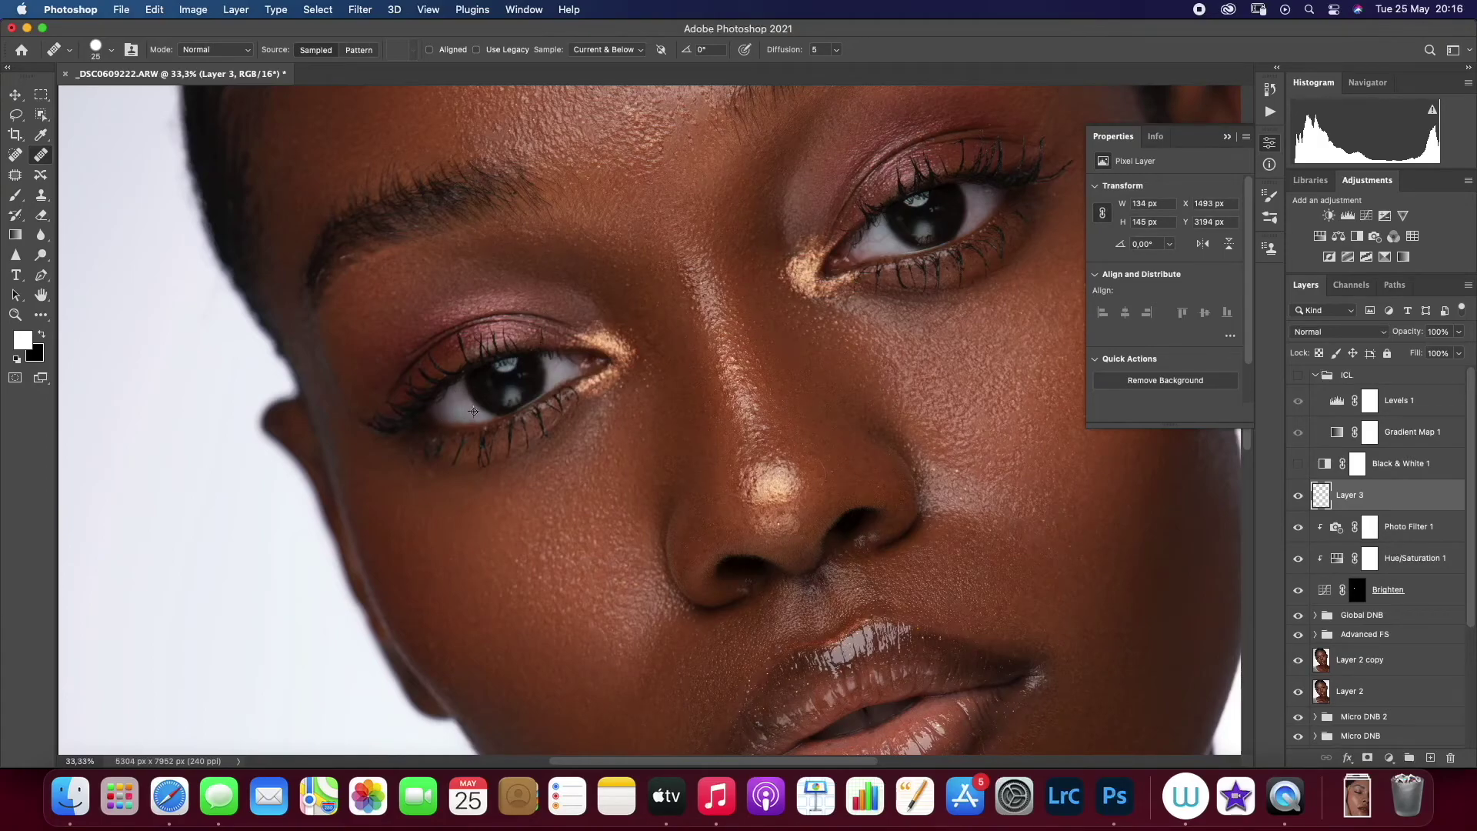
left_click_drag(450, 393, 565, 371)
left_click_drag(887, 240, 863, 248)
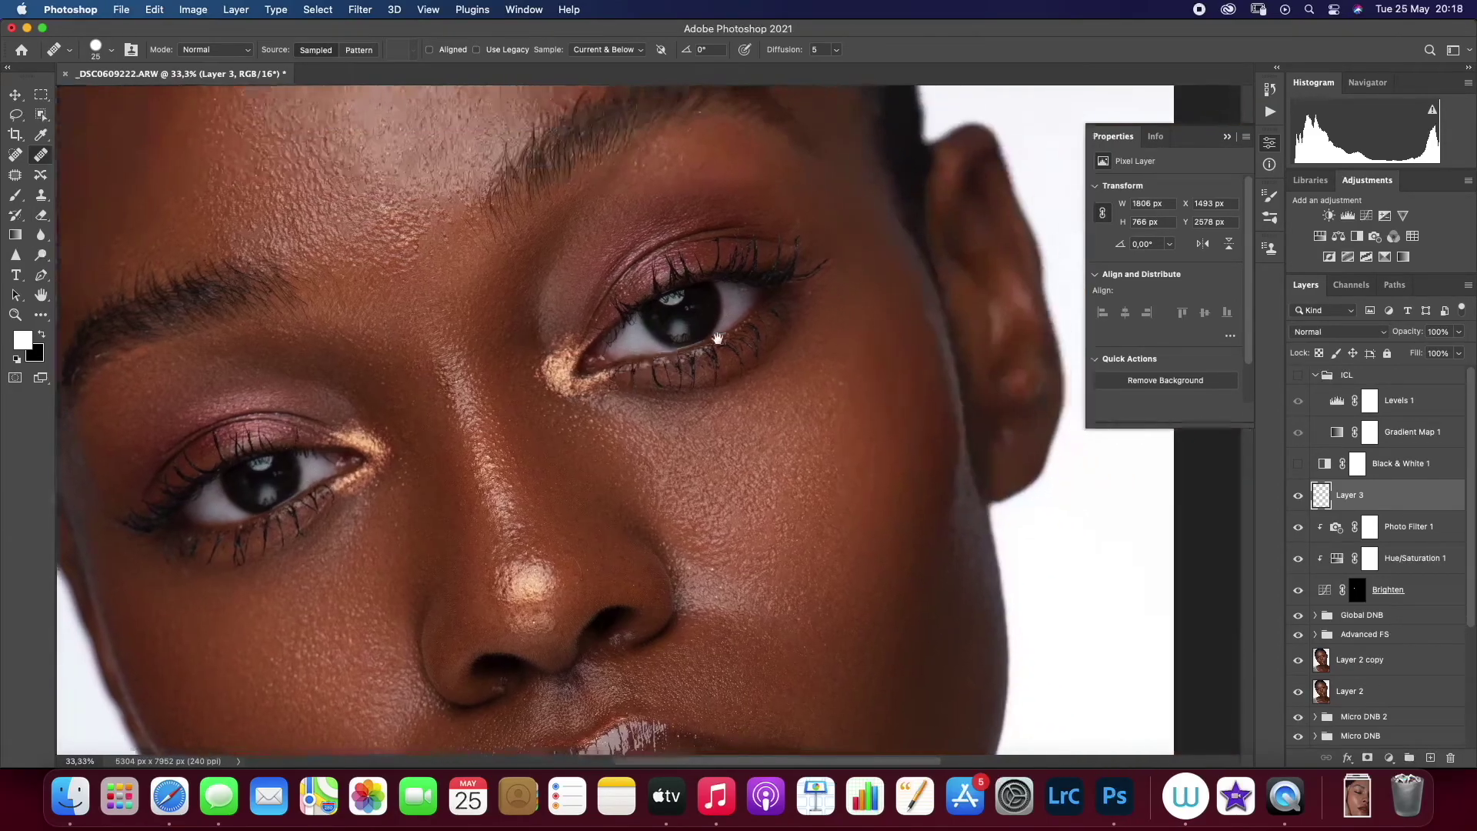
Clean up the outer white of the portrait's right-hand eye with a 20 px Clone Stamp and a 15 px Healing Brush
key("z")
double_click(731, 327)
key("s")
left_click(736, 307, "alt")
left_click_drag(728, 301, 731, 295)
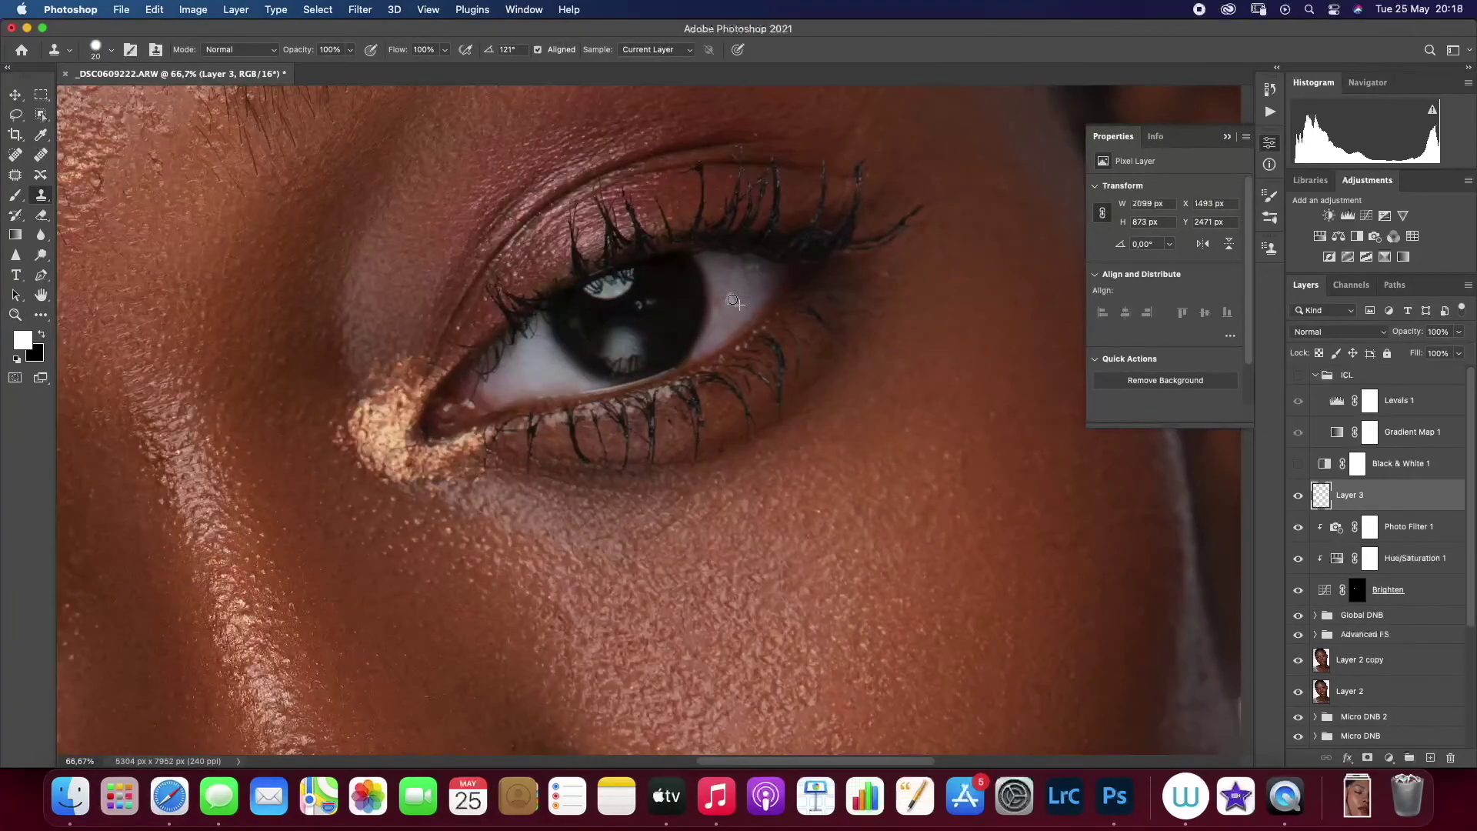
key("j")
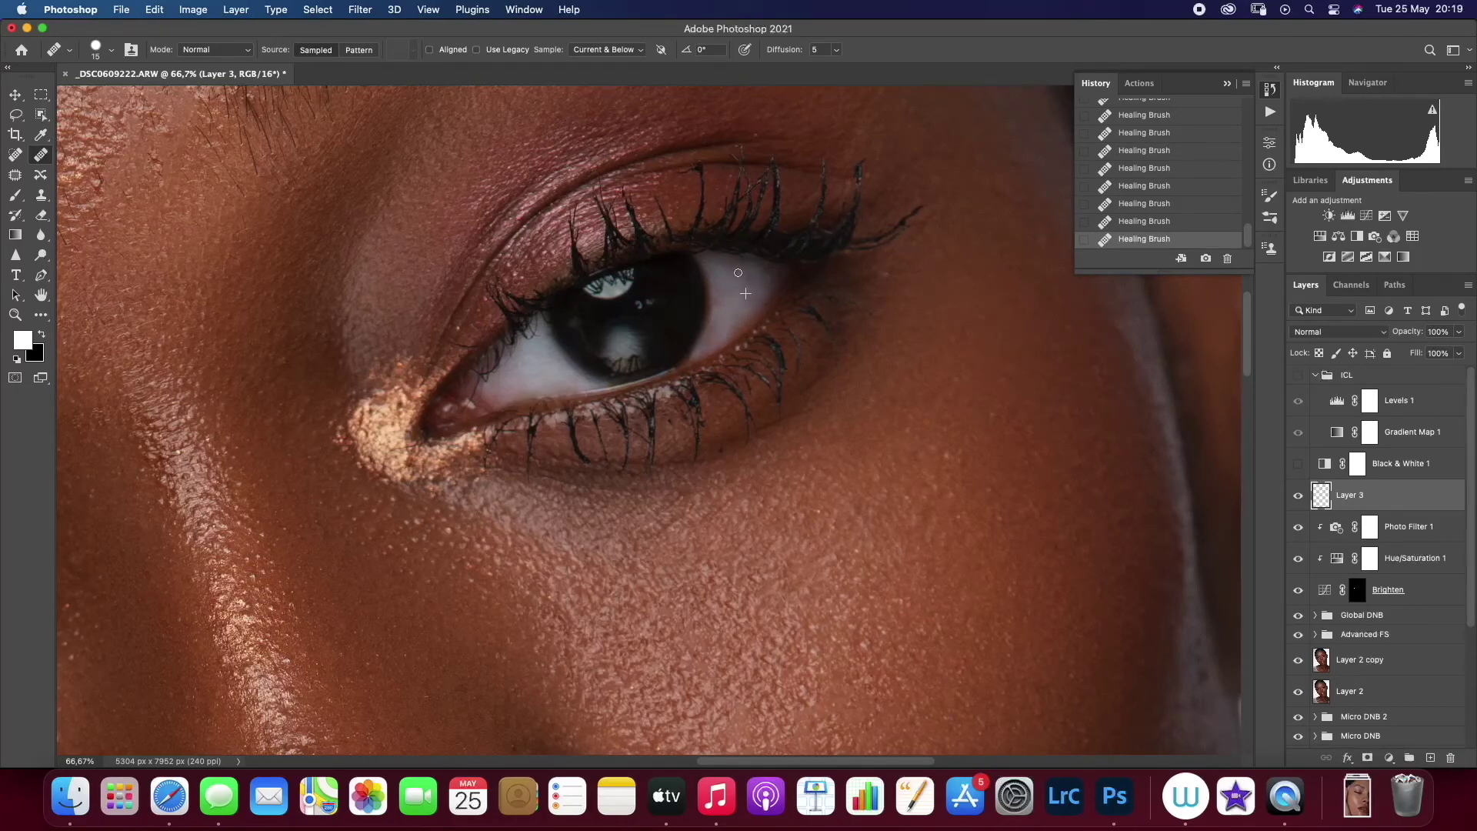
Continue healing the whites of the eyes in close-up and rename the healing layer as Eye Clean up
key("z")
right_click(647, 390)
left_click(675, 490)
left_click(723, 323)
key("j")
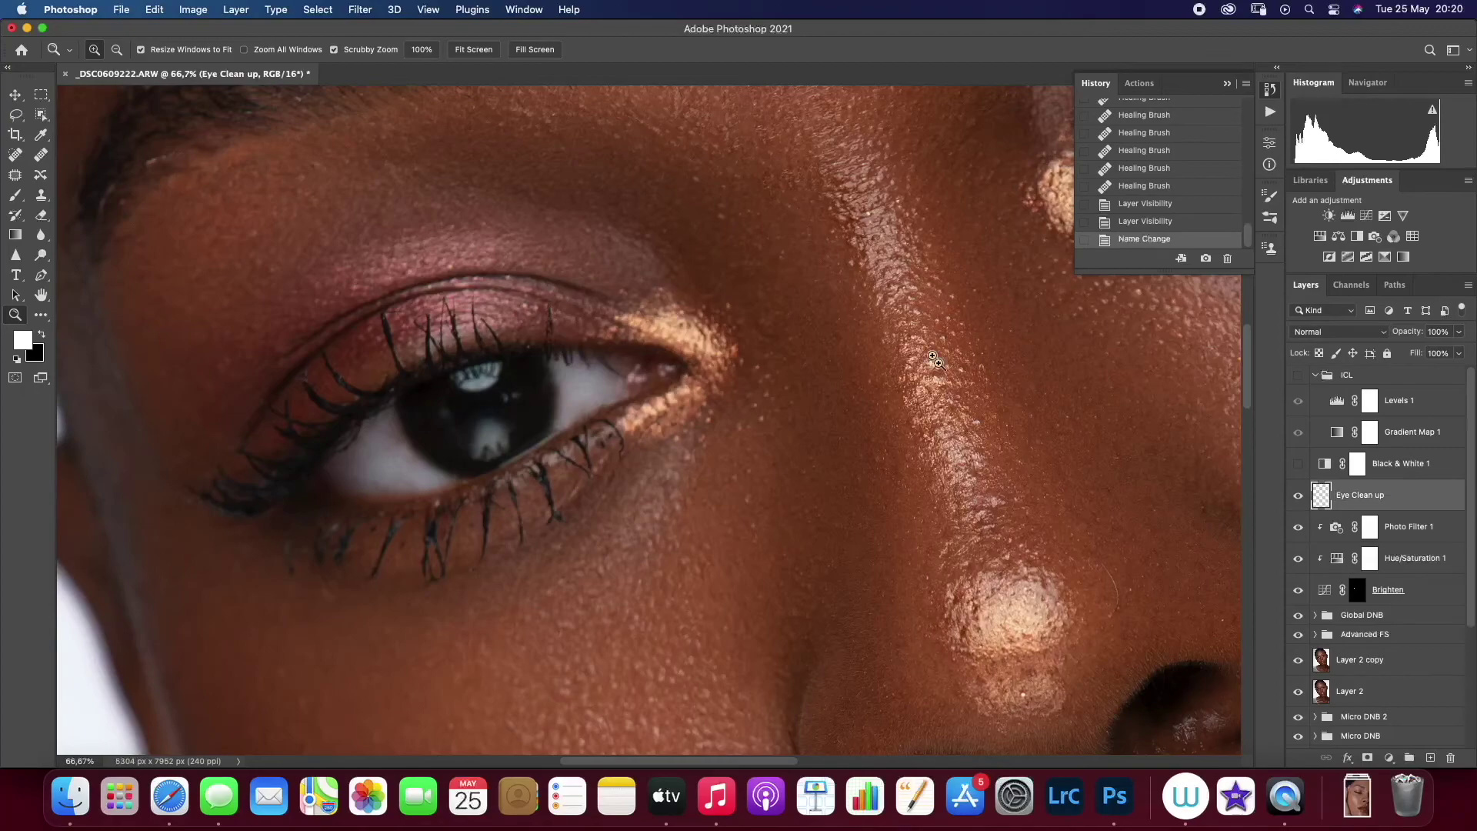
Blend a small area at the edge of the face on the Advanced FS group's Low copy layer with a smaller Mixer Brush
key("super+minus")
left_click_drag(846, 385, 639, 462)
left_click(1315, 634)
left_click(1378, 722)
left_click(15, 195)
key("[")
key("[")
key("[")
key("[")
key("[")
key("[")
key("[")
key("[")
key("[")
key("[")
key("[")
key("[")
key("[")
key("[")
left_click_drag(178, 458, 178, 470)
mouse_move(174, 466)
left_mouse_down()
mouse_move(180, 482)
mouse_move(158, 473)
left_mouse_up()
Toggle the Low copy layer's visibility to check the blending and undo the last changes
left_click(1299, 724)
key("super+z")
key("super+z")
key("super+z")
key("z")
key("super+0")
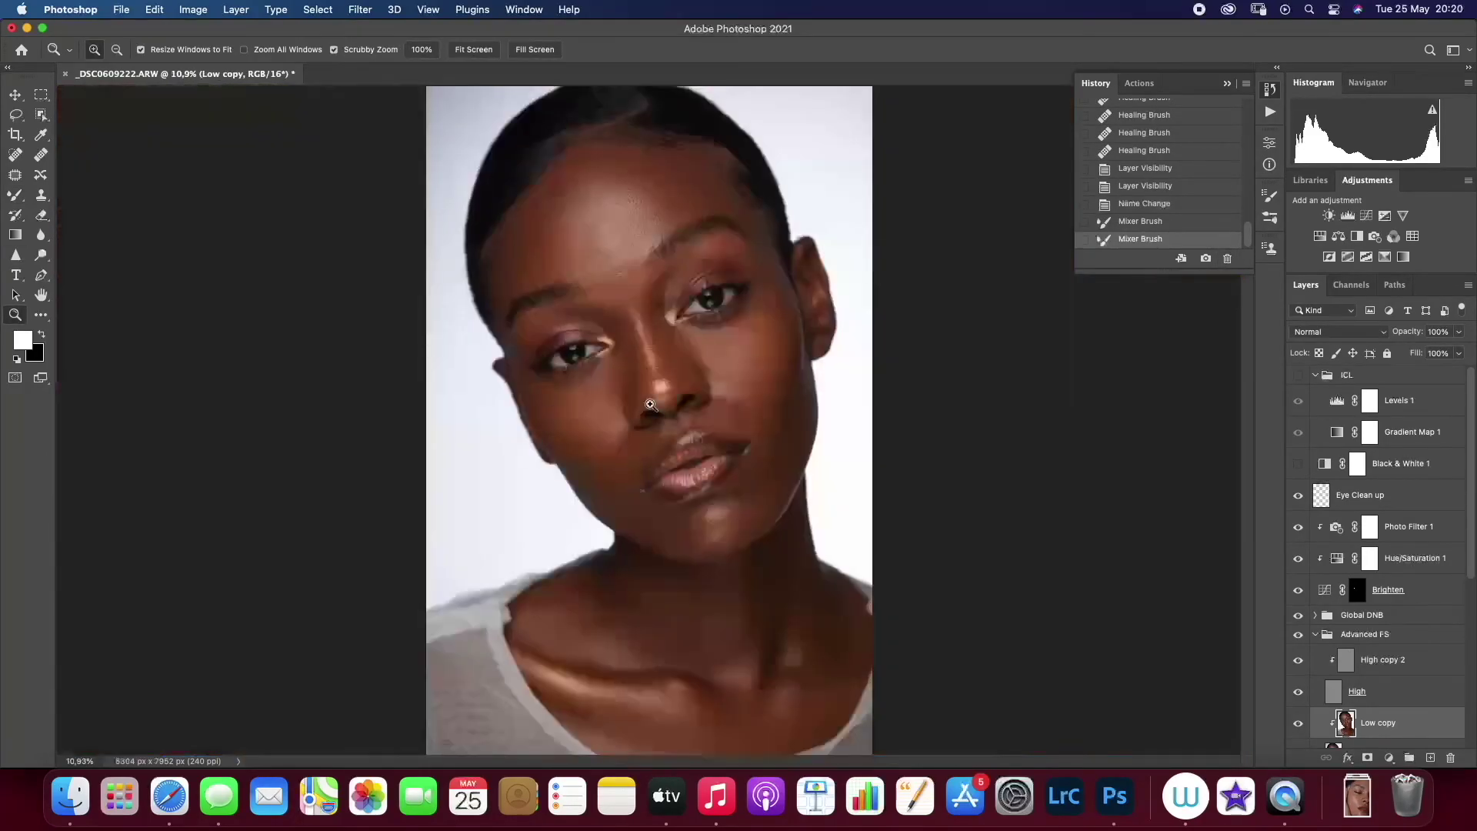
Examine the eyes up close and open the settings of the Hue/Saturation adjustment clipped to Brighten
left_click(650, 404)
left_click(1342, 567)
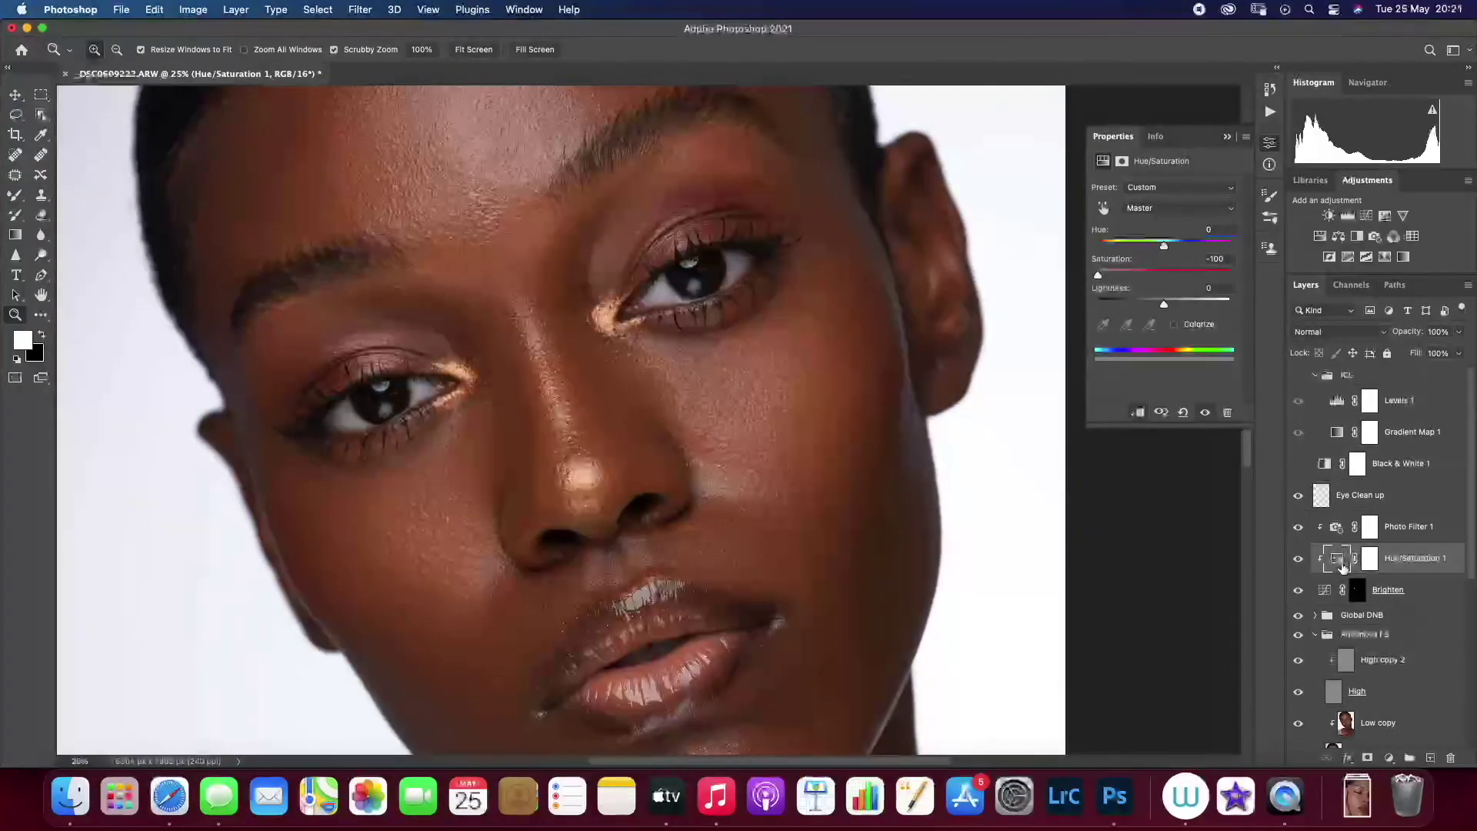
key("super+0")
Group the layers from Brighten through Eye Clean up under the name Eye and compare the portrait with and without the group
left_click(1357, 589)
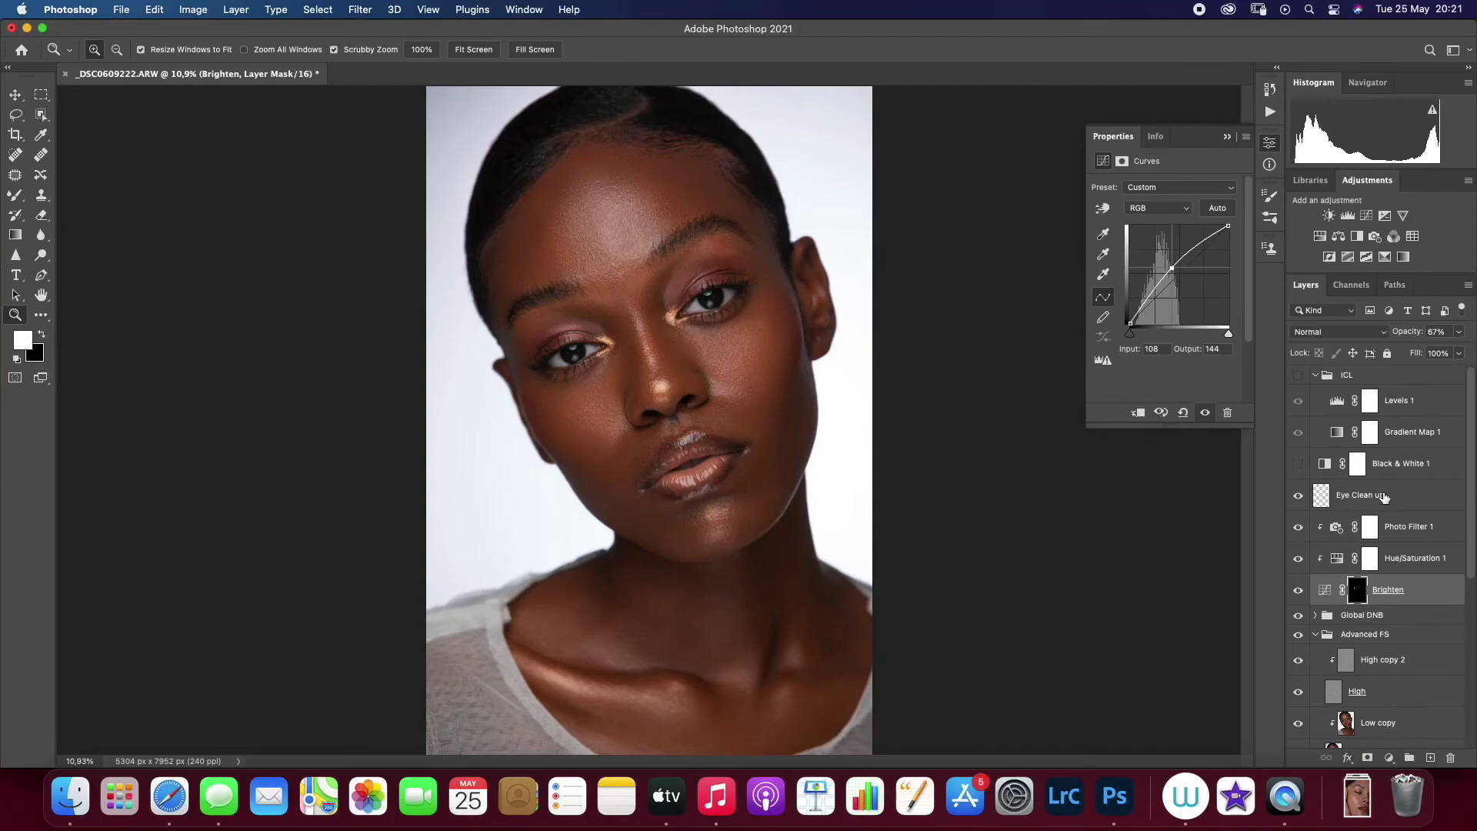
left_click(1337, 490, "shift")
key("super+g")
double_click(1346, 489)
type("Eye")
key("Return")
left_click(1298, 490)
left_click(1297, 491)
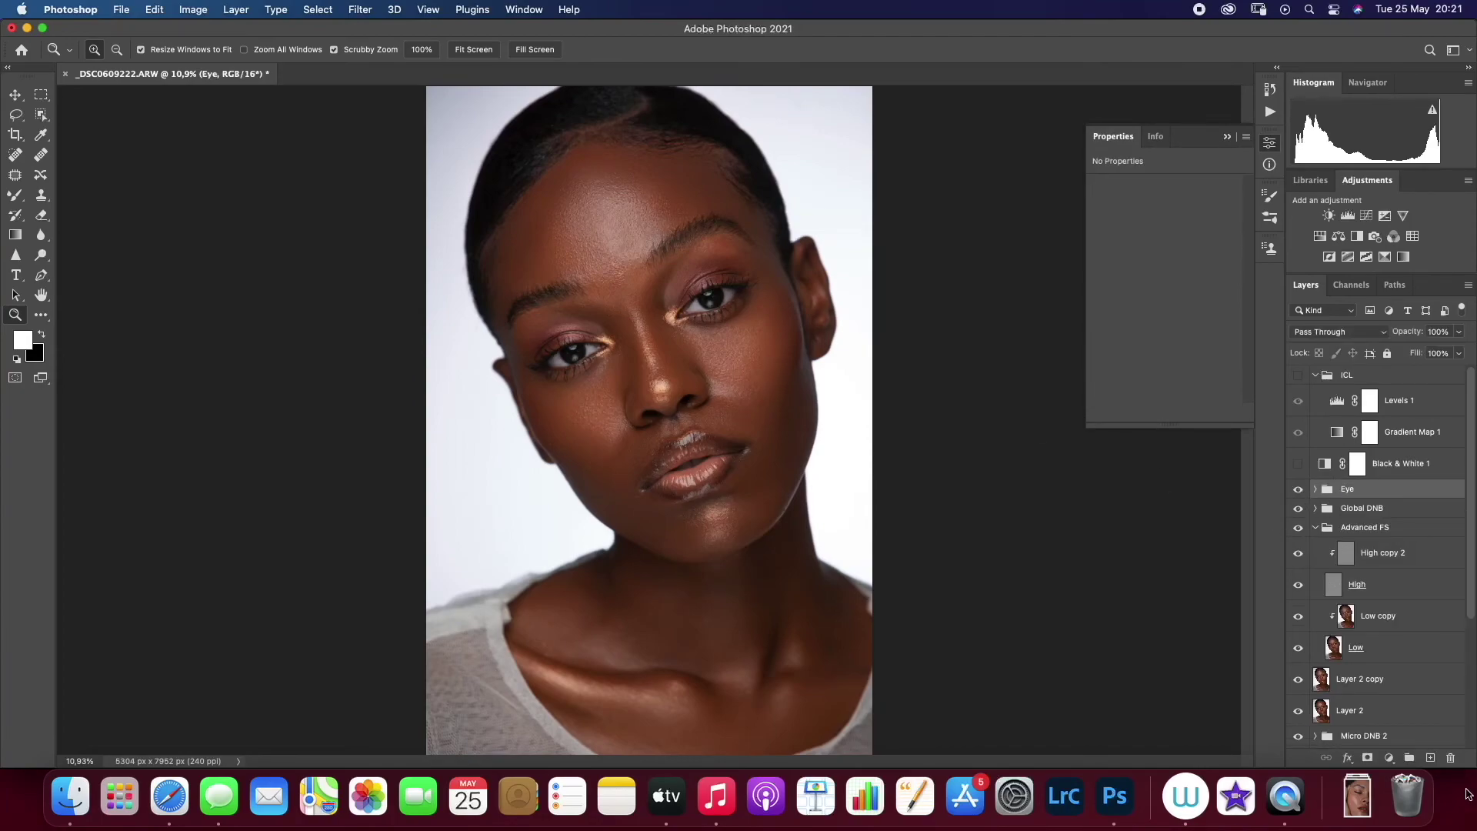
Compare the portrait before and after retouching by toggling visibility lower in the layer stack
scroll(1346, 677, "down", 5)
left_click(1297, 705)
left_click(1297, 705)
scroll(1346, 466, "up", 5)
Add a Color Balance adjustment above the Eye group, shift the shadows slightly towards blue, tune another tonal range, and compare its effect
left_click(1388, 757)
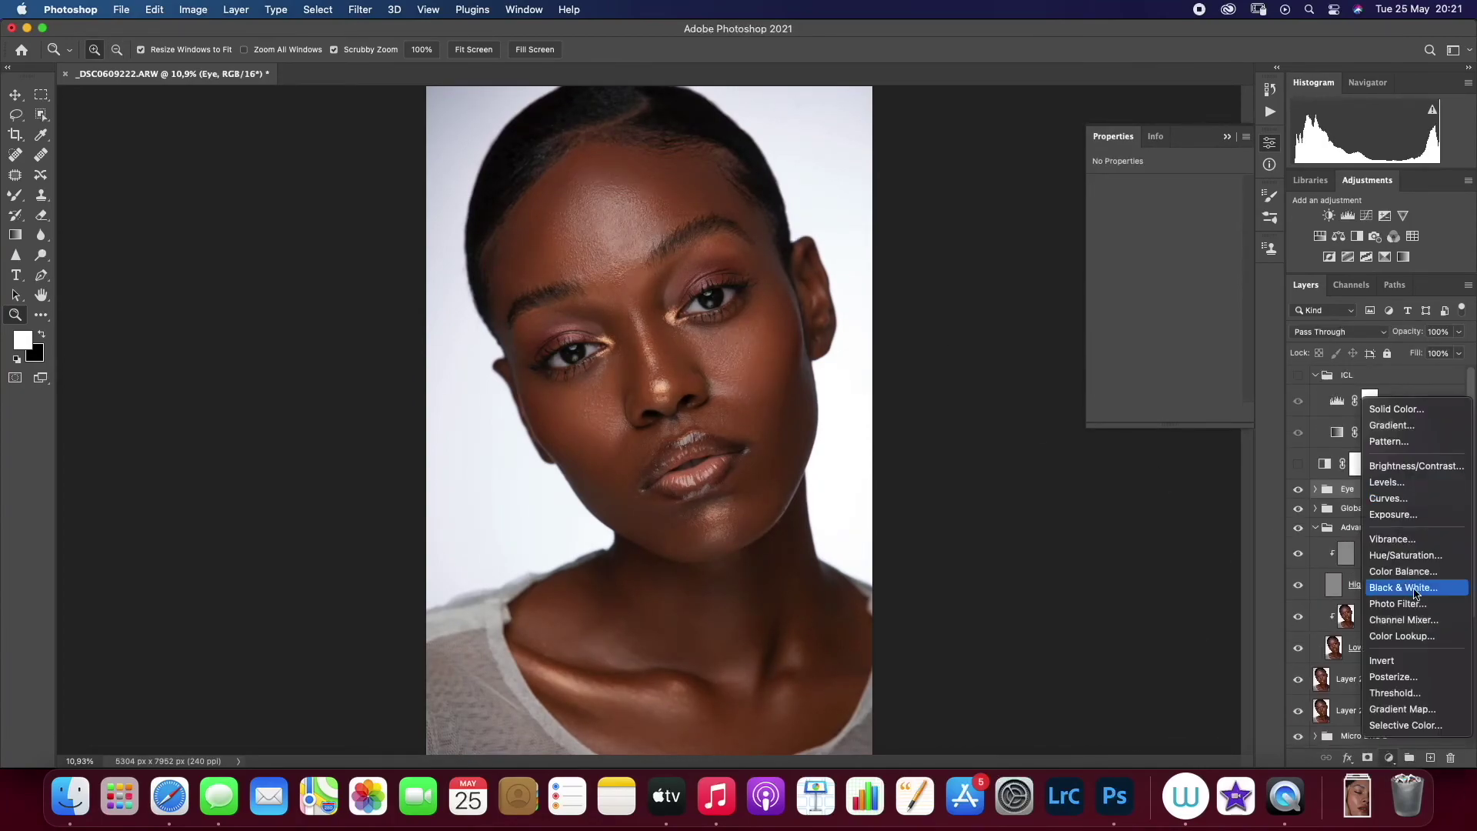
left_click(1403, 570)
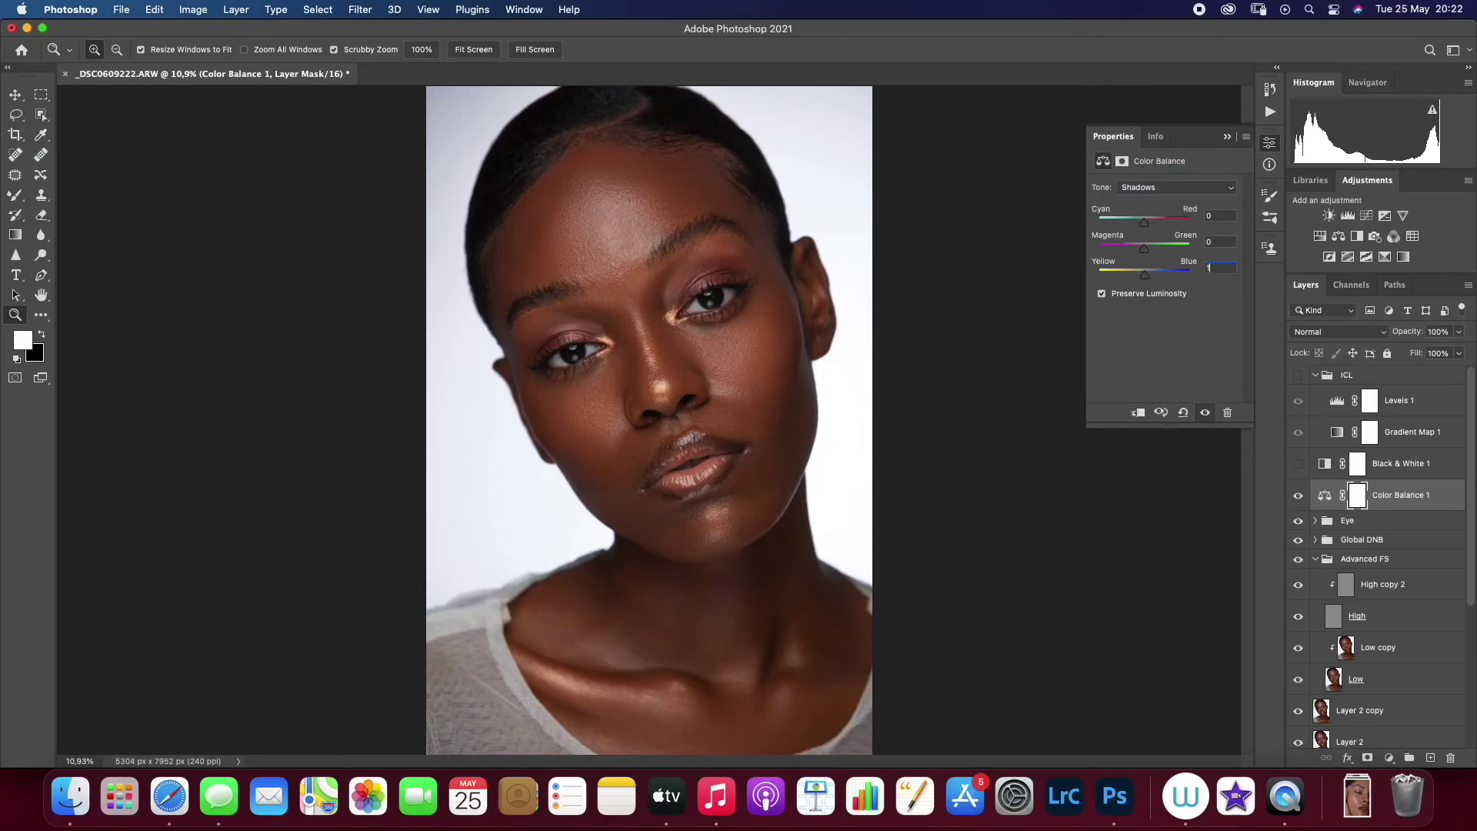
left_click(1165, 187)
left_click(1165, 228)
left_click(1298, 496)
left_click(1298, 496)
Add a Hue/Saturation adjustment above Color Balance 1, modify a single color range, and compare its effect
left_click(1388, 758)
left_click(1407, 557)
left_click(1178, 208)
left_click(1165, 222)
left_click_drag(1164, 275, 1175, 238)
left_click(1298, 497)
left_click(1298, 496)
Add a Selective Color adjustment above Hue/Saturation 2 and raise one of its color components
left_click(1389, 757)
left_click(1412, 726)
left_click_drag(1163, 296, 1182, 297)
Group the Color Balance, Hue/Saturation and Selective Color adjustments and expand the group to select Selective Color 1
left_click(1400, 556, "shift")
key("super+g")
left_click(1314, 488)
left_click(1400, 513)
Add a Levels adjustment above Selective Color 1 with the white input at 248 and the black input at 2
left_click(1389, 757)
left_click(1388, 482)
left_click_drag(1233, 300, 1231, 300)
left_click_drag(1118, 301, 1119, 301)
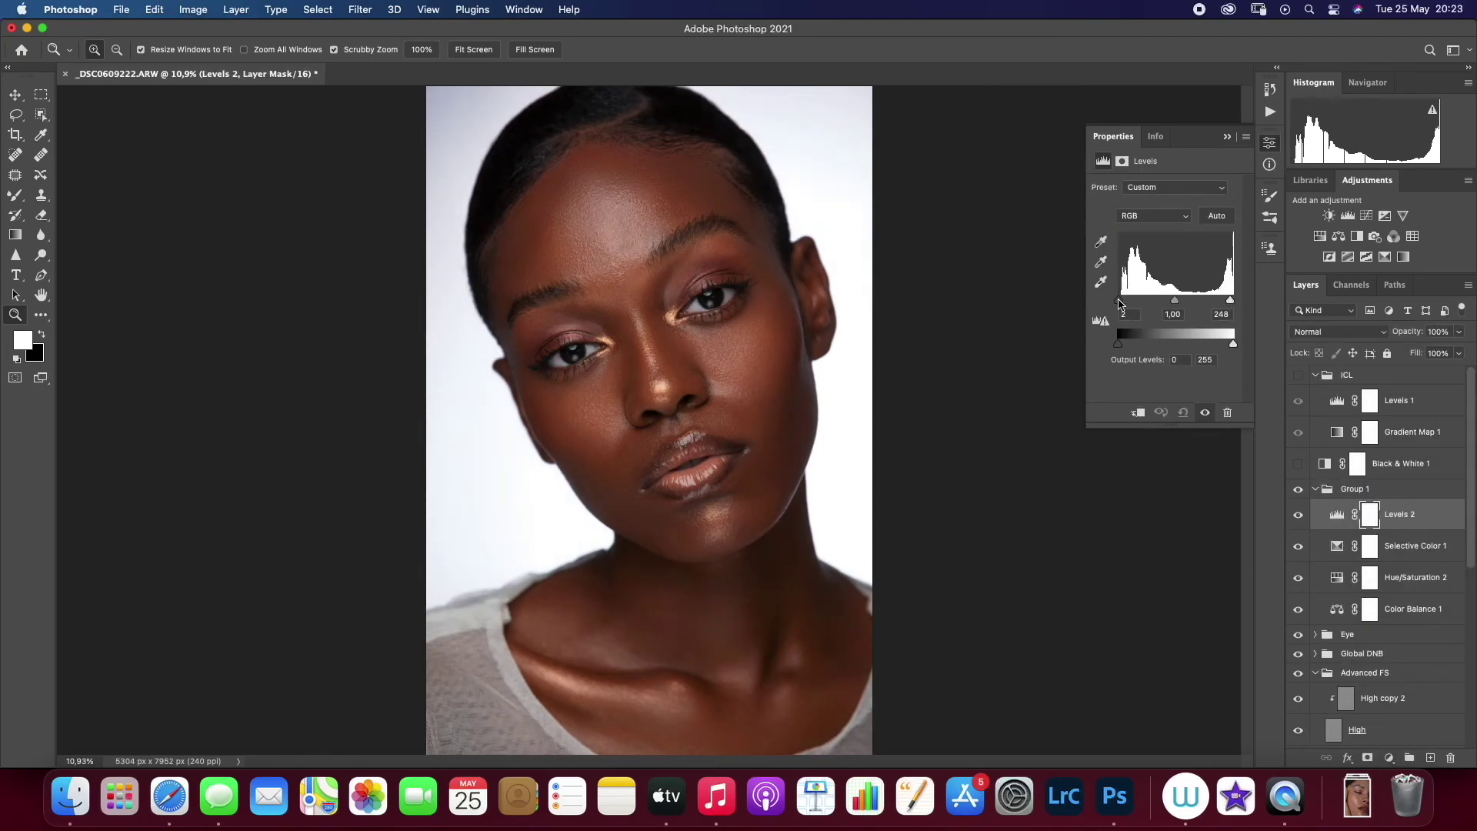
Compare the portrait with and without the Levels 2 adjustment, recheck its settings, and select the group containing the color adjustments
left_click(1298, 516)
left_click(1298, 515)
left_click(1299, 515)
left_click(1299, 514)
double_click(1337, 514)
left_click(1227, 137)
left_click(1299, 515)
left_click(1299, 515)
double_click(1337, 514)
left_click(1228, 136)
left_click(1342, 490)
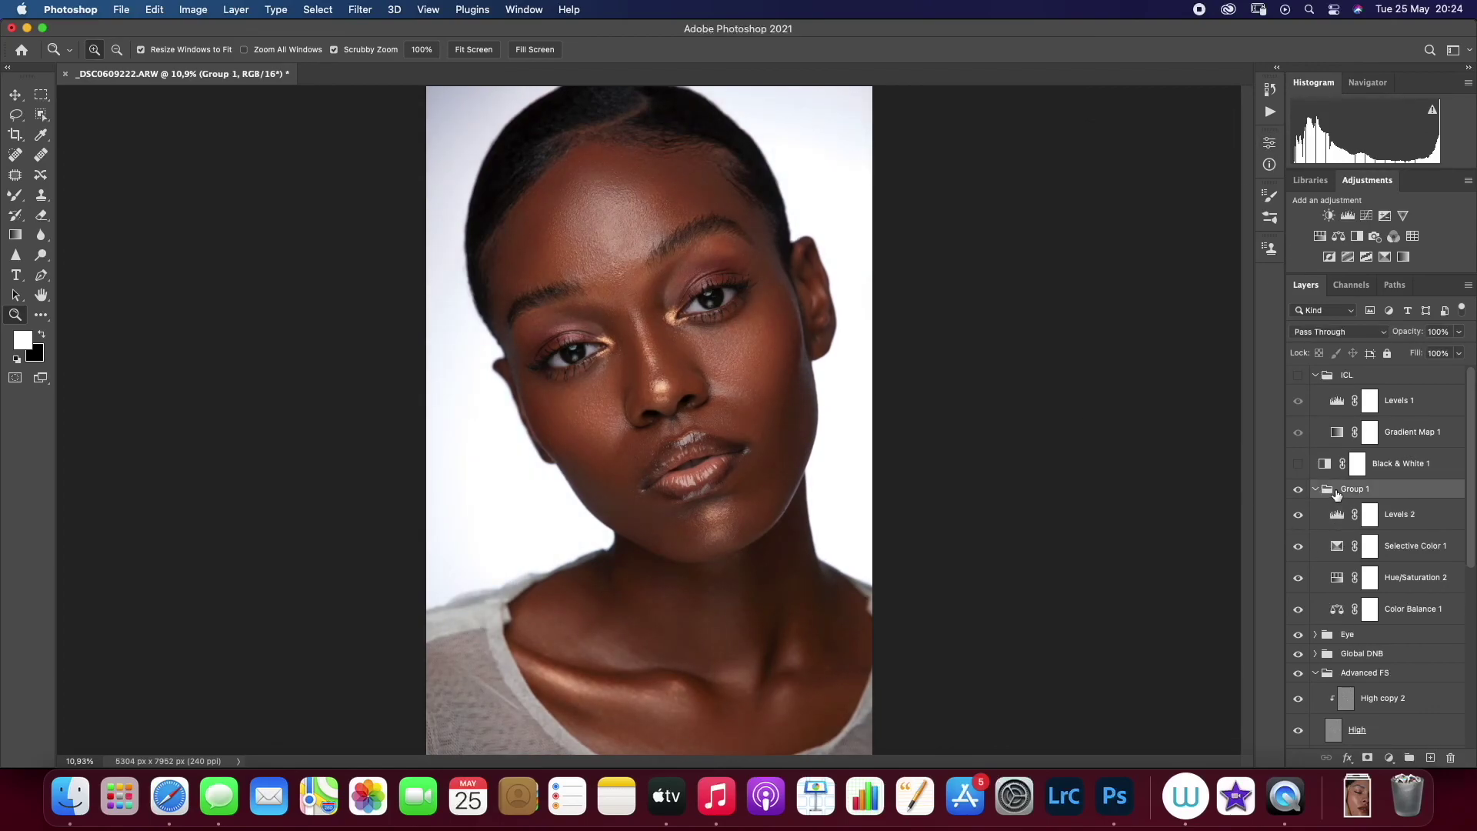
Collapse the color adjustments group, toggling its visibility to compare the portrait, and rename the group Grade
left_click(1314, 488)
left_click(1298, 489)
left_click(1297, 489)
double_click(1354, 489)
type("grade")
key("Return")
Stamp all visible layers into a new layer above the Grade group and open the High Pass filter for it
key("super+shift+alt+e")
left_click(360, 10)
mouse_move(454, 387)
left_click(604, 404)
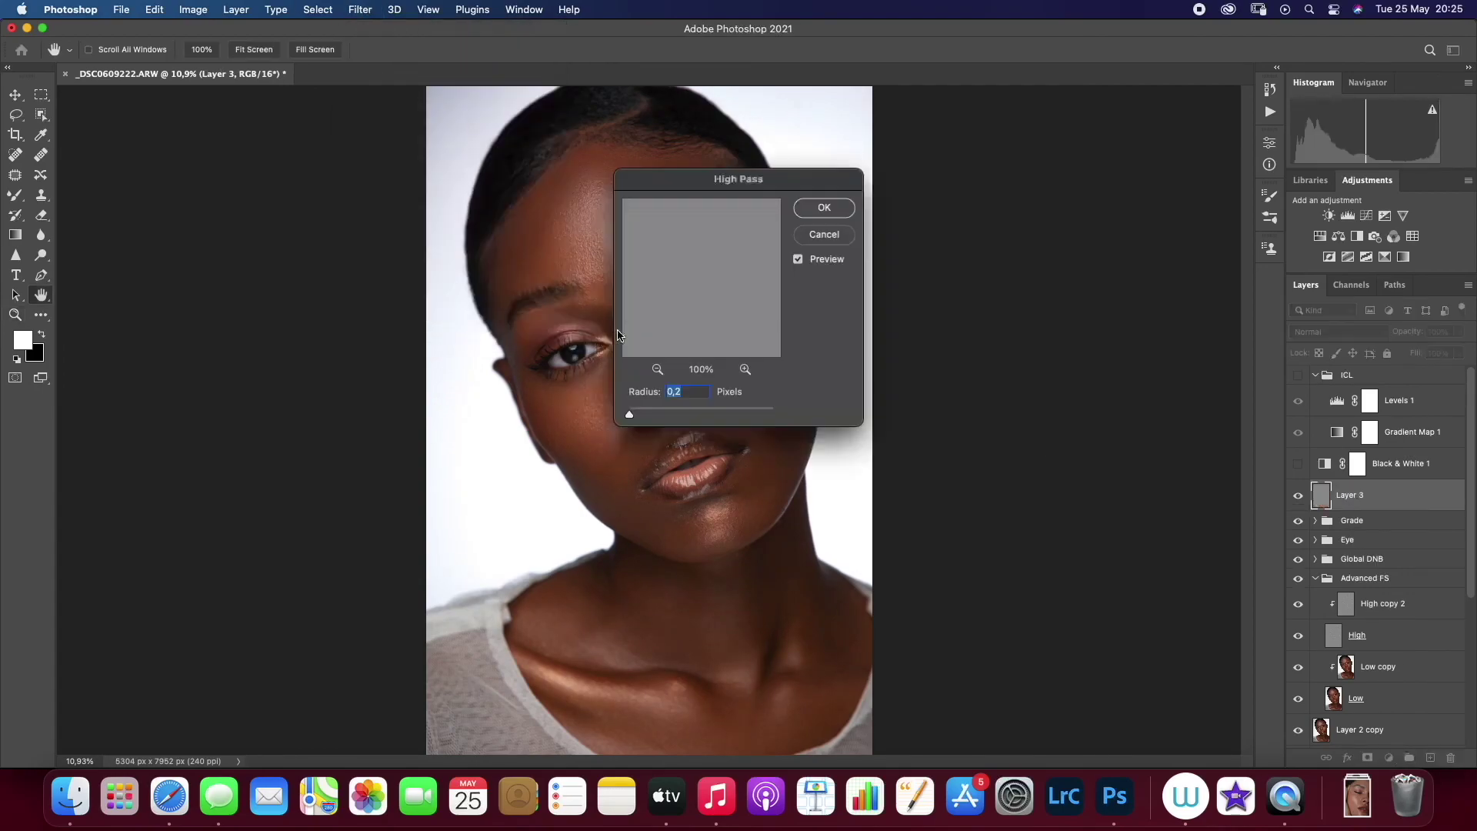
Apply the High Pass filter with a very low radius to the stamped layer and set its blend mode to Vivid Light
left_click_drag(630, 417, 632, 417)
left_click(686, 297)
left_click(658, 369)
left_click(658, 369)
left_click(658, 369)
left_click(658, 369)
left_click(825, 213)
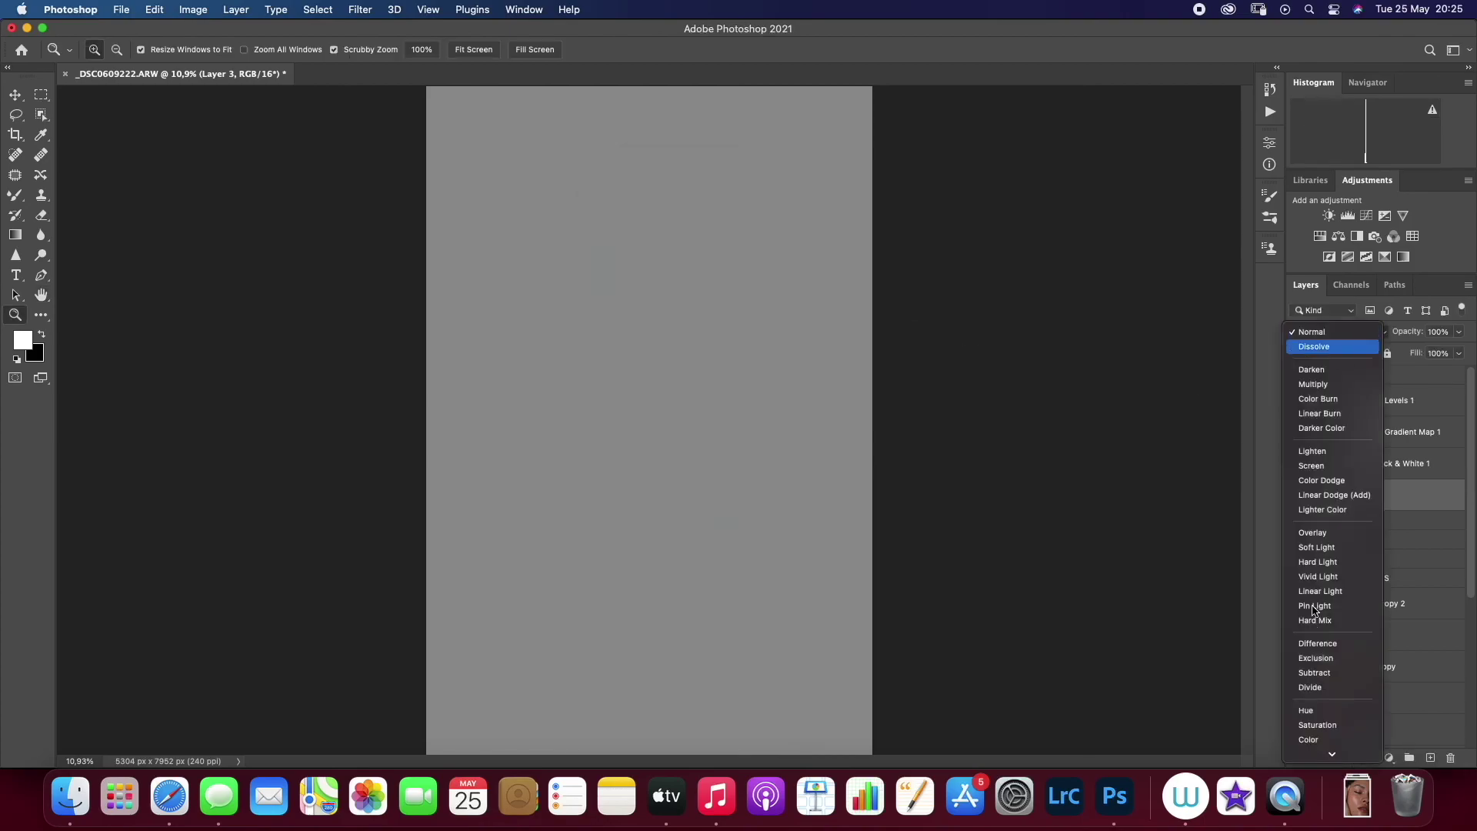
left_click(1323, 538)
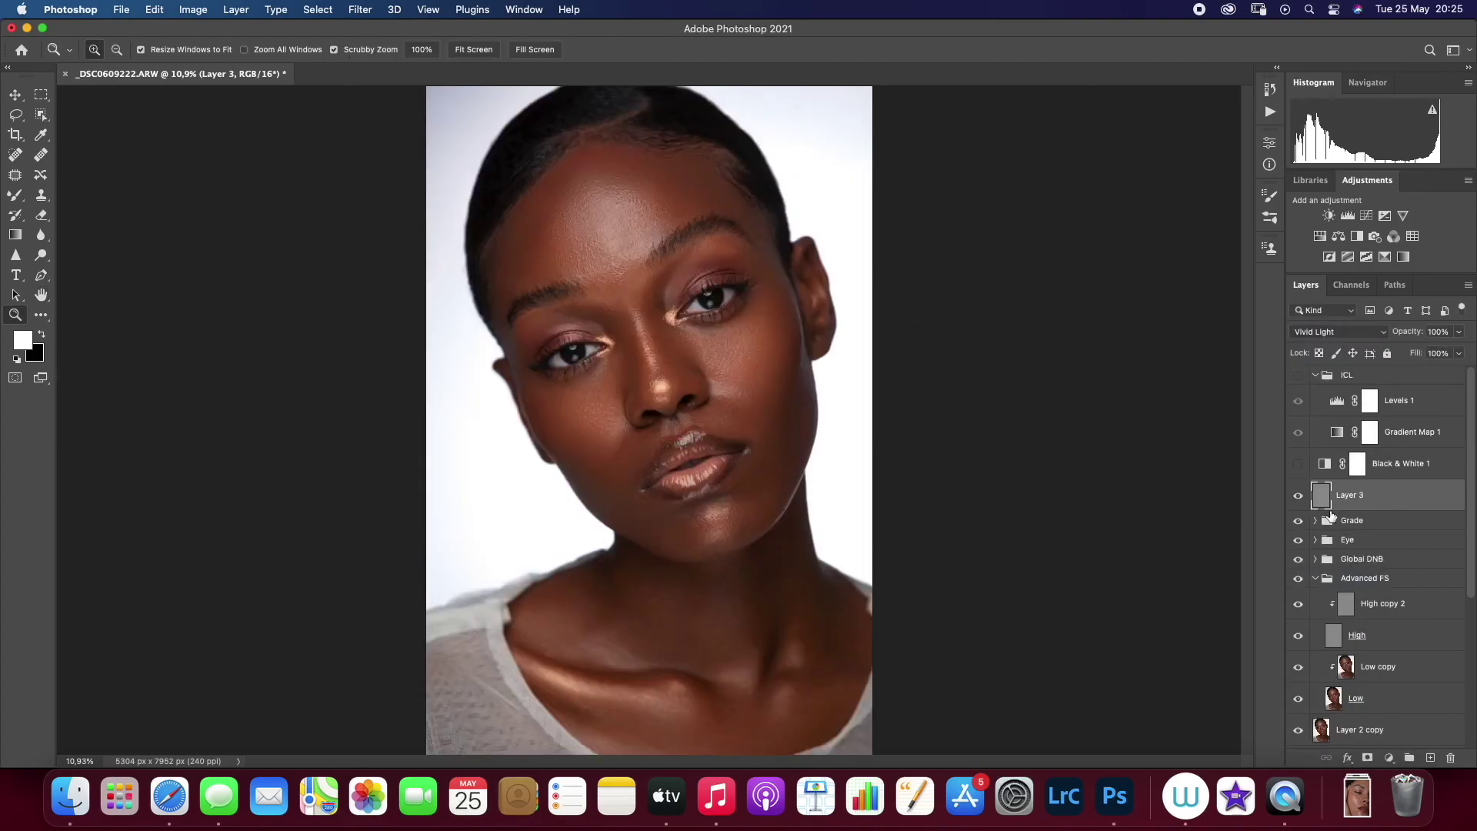